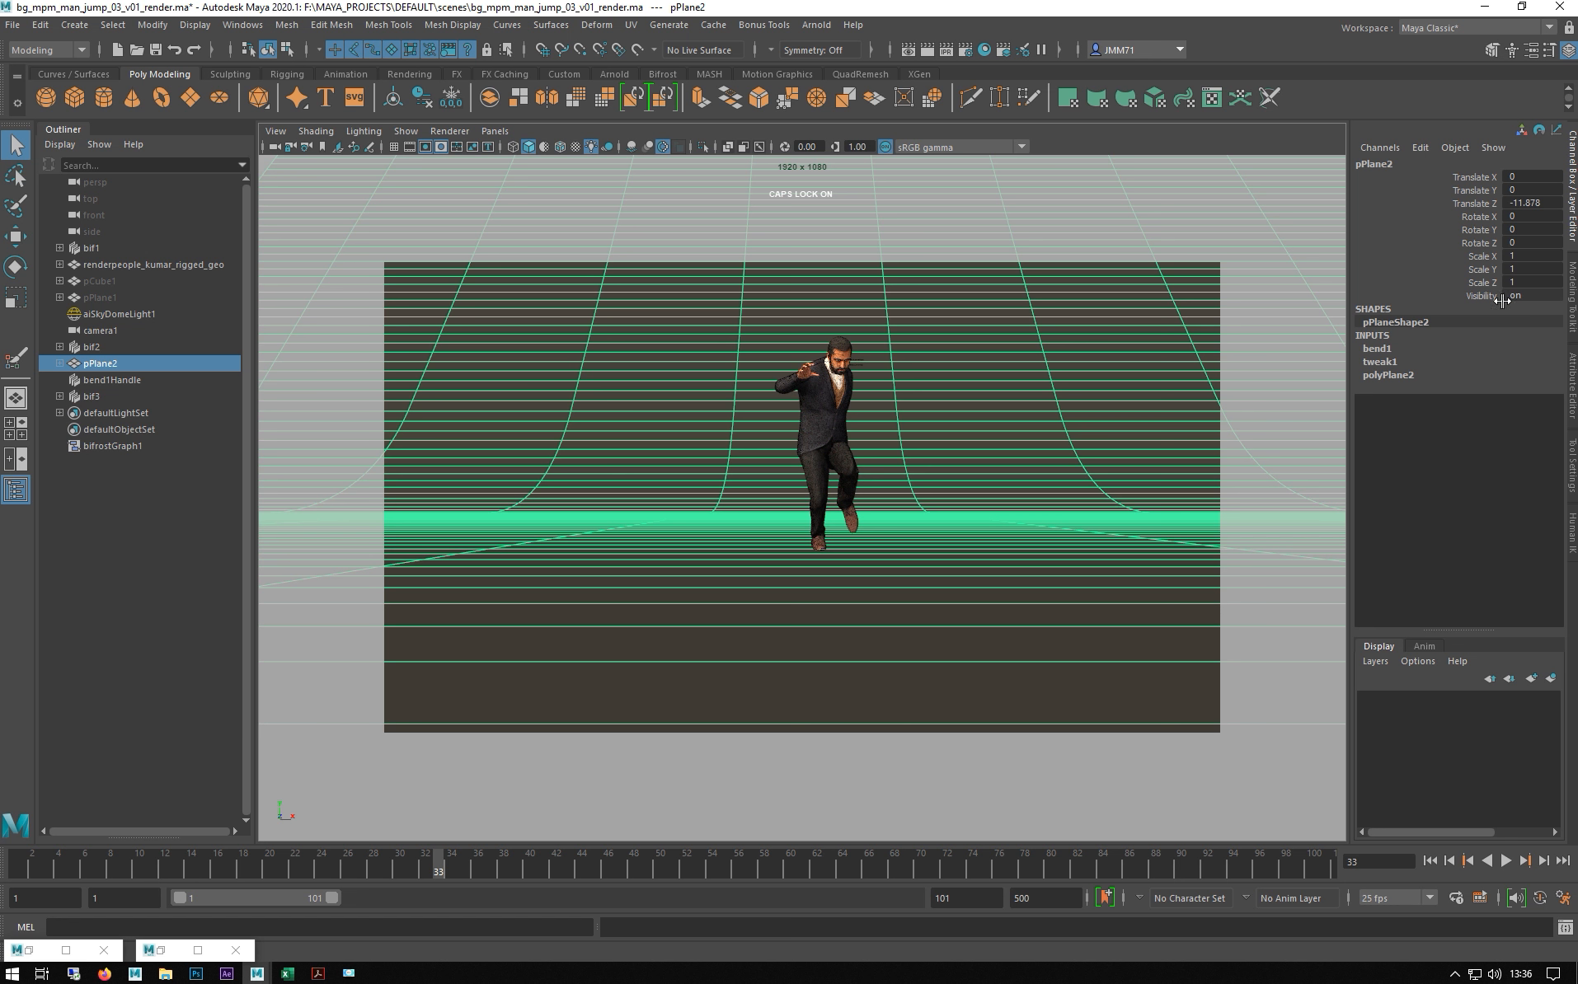
- At frame 34, hide renderpeople_kumar_rigged_geo and select the bif2 snow mesh
click(117, 264)
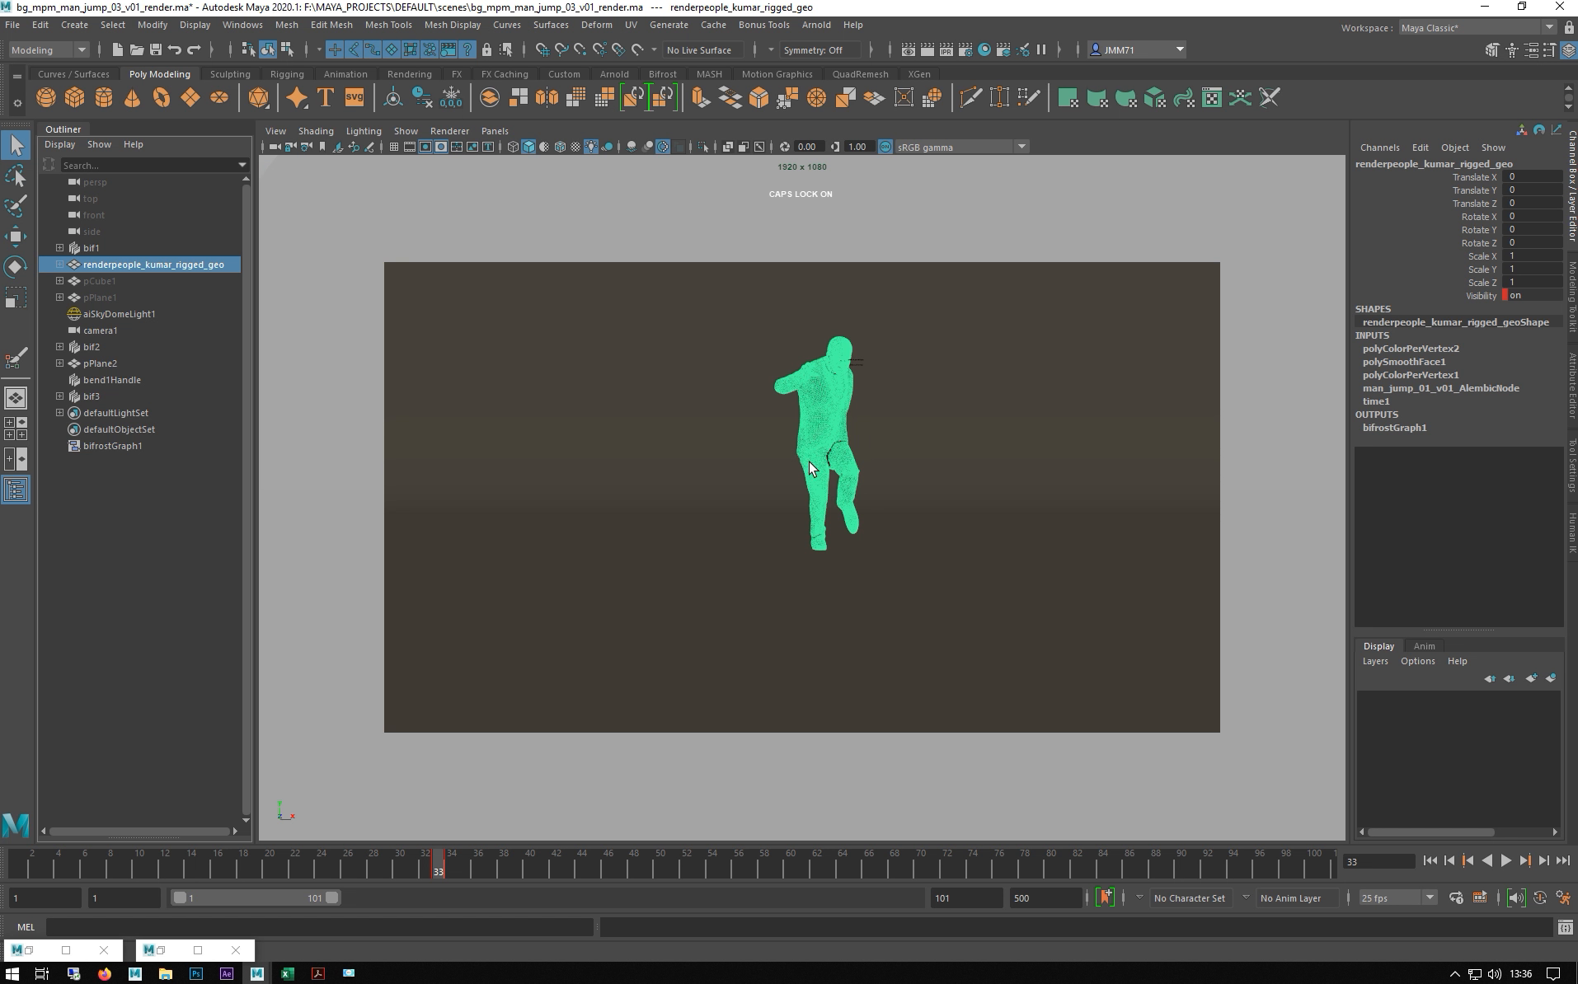
click(1547, 860)
key(ctrl+h)
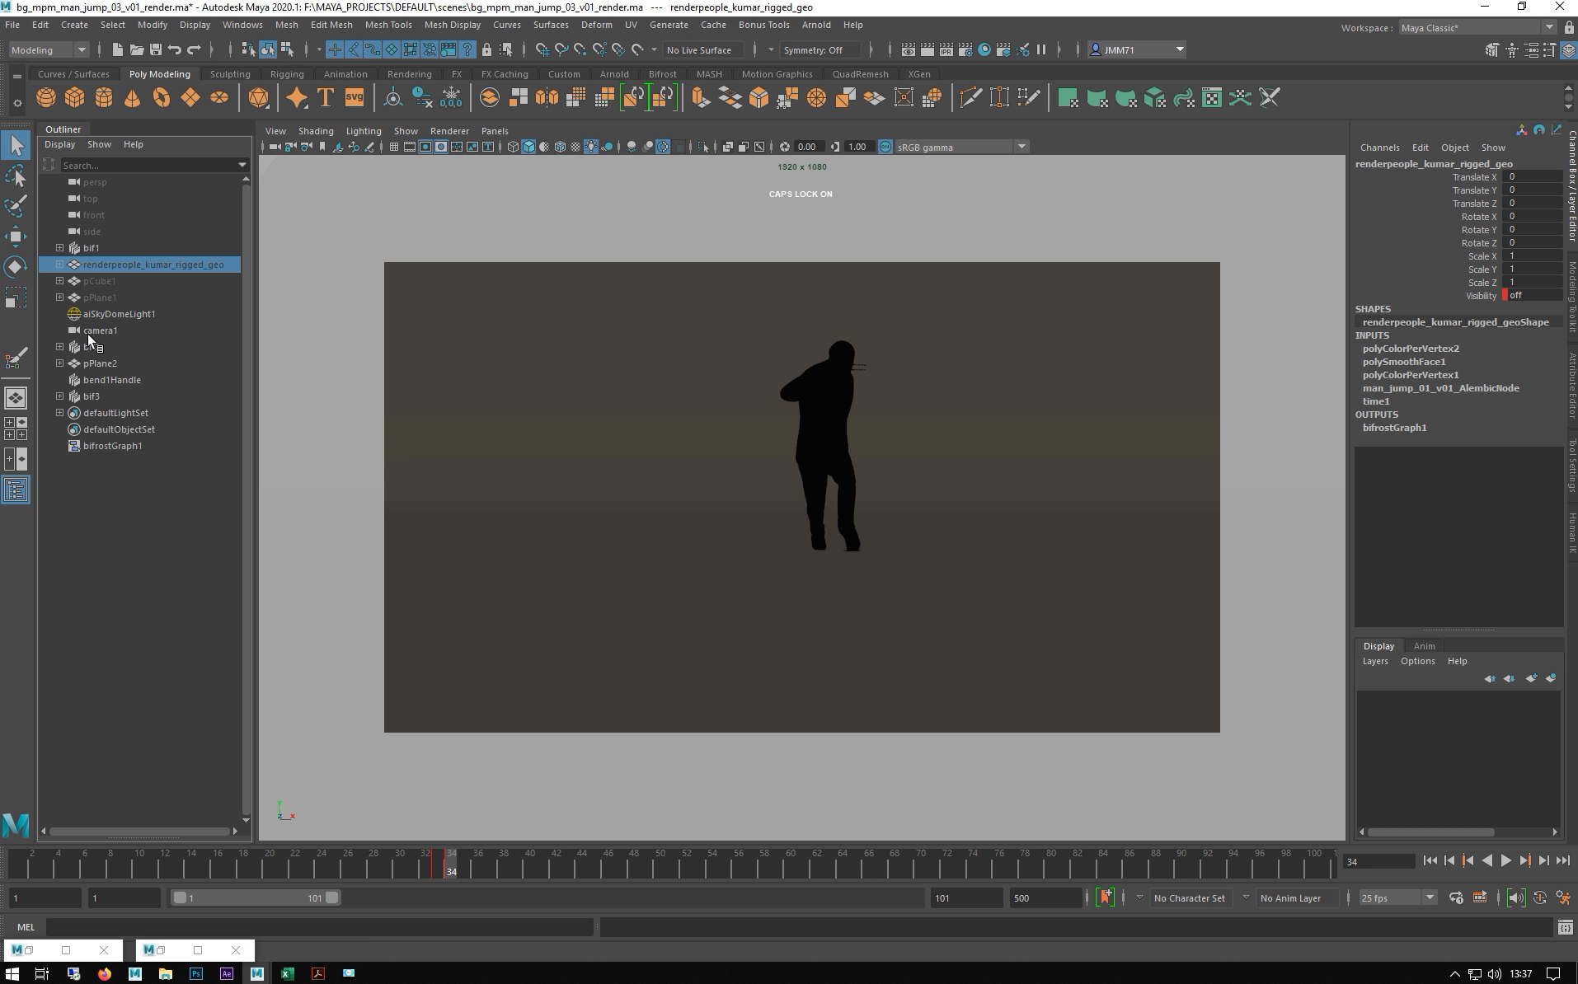
click(91, 346)
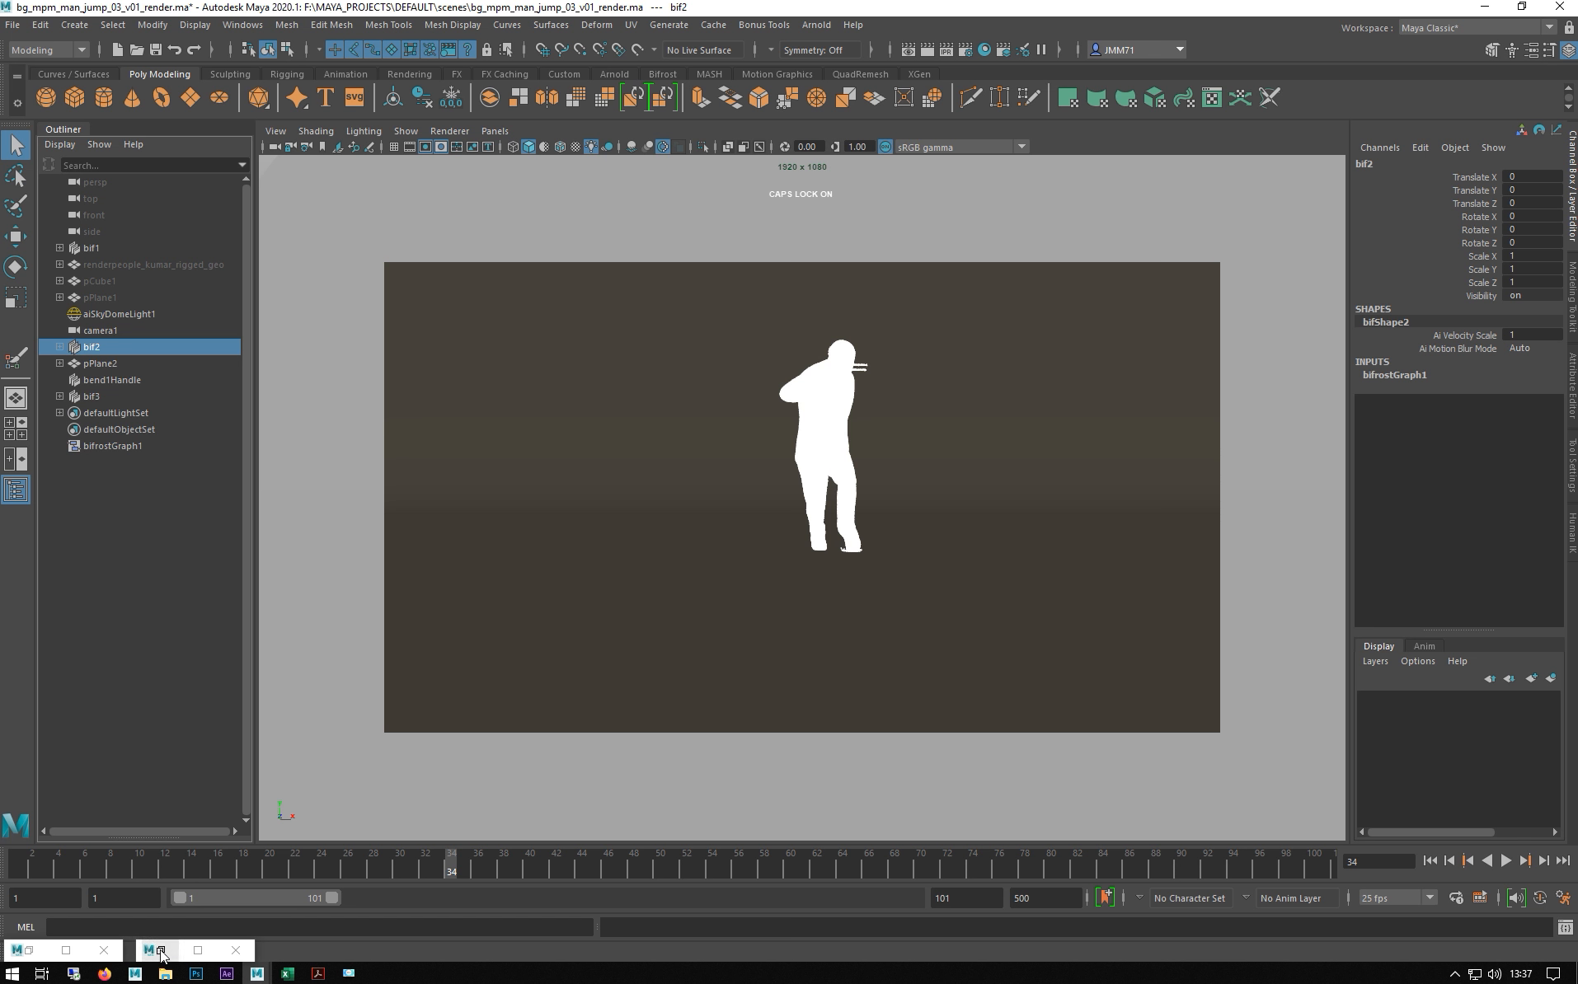
- Open the Bifrost Graph Editor and bring the whole window into view
click(231, 26)
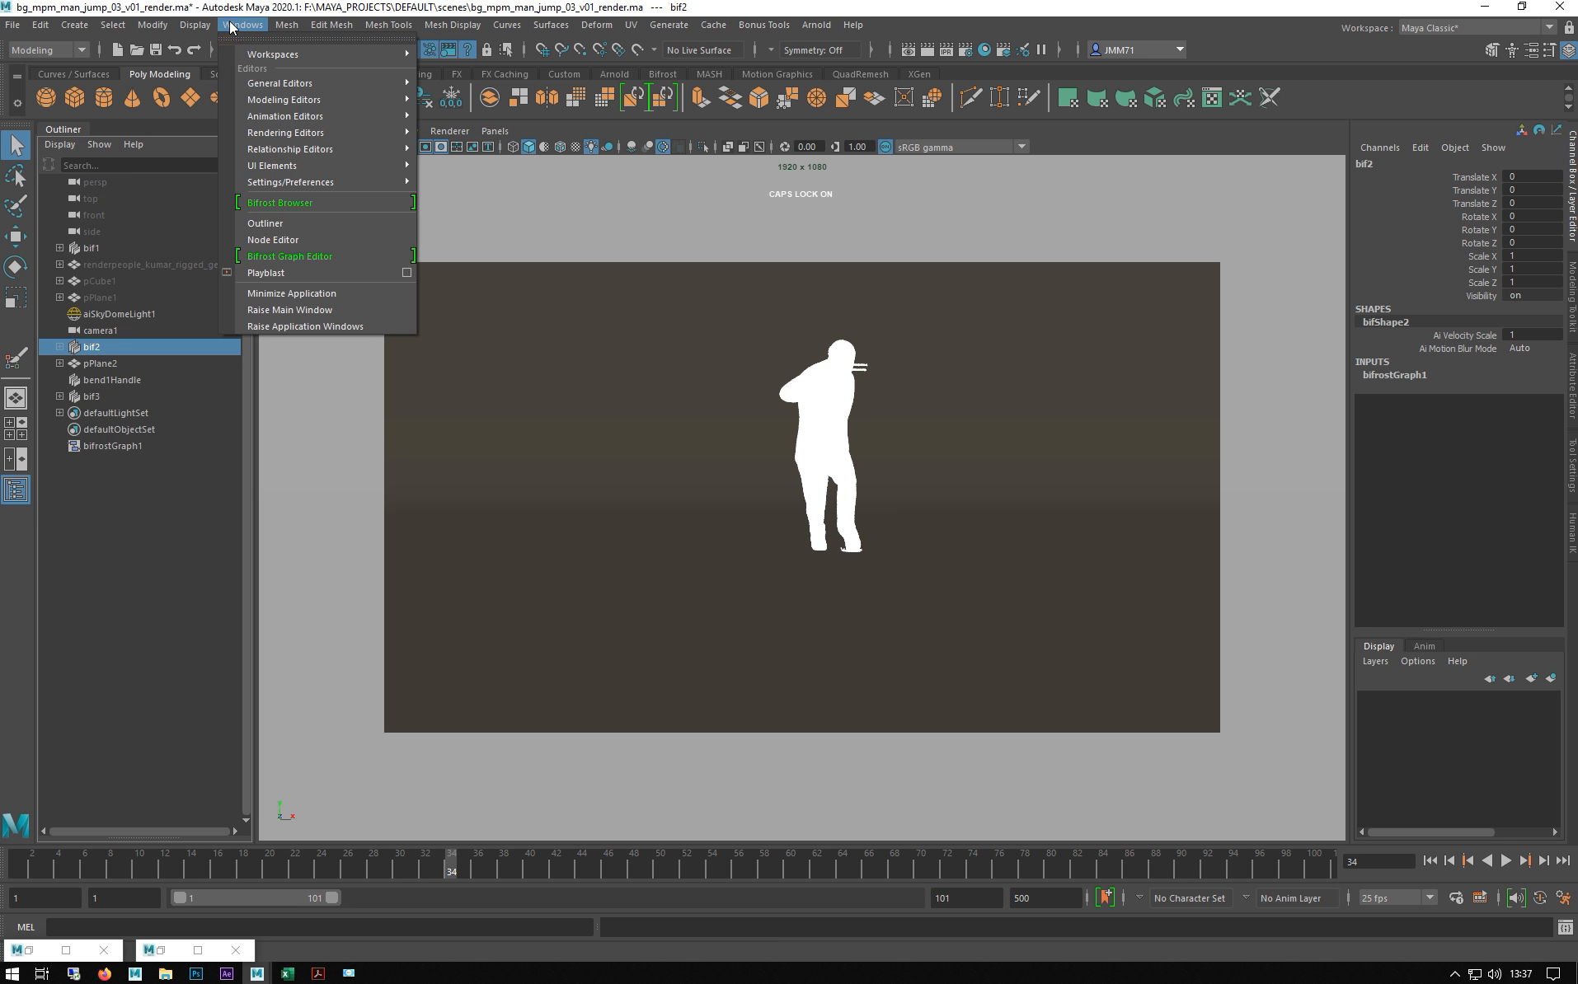
click(301, 256)
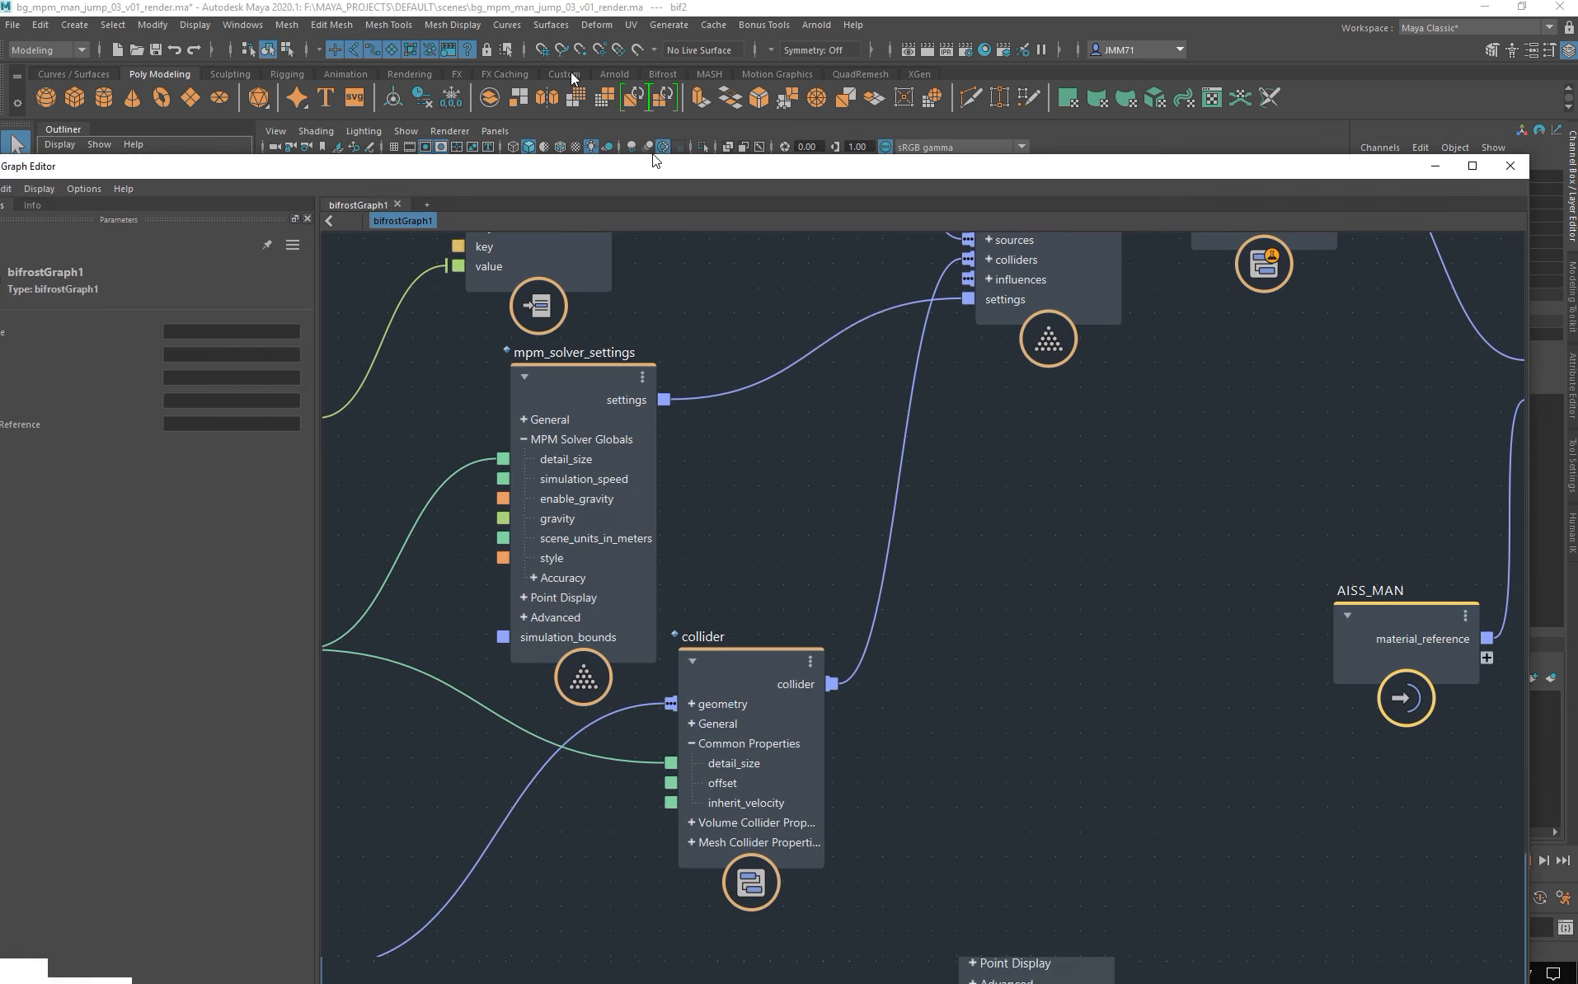
drag(676, 165, 634, 44)
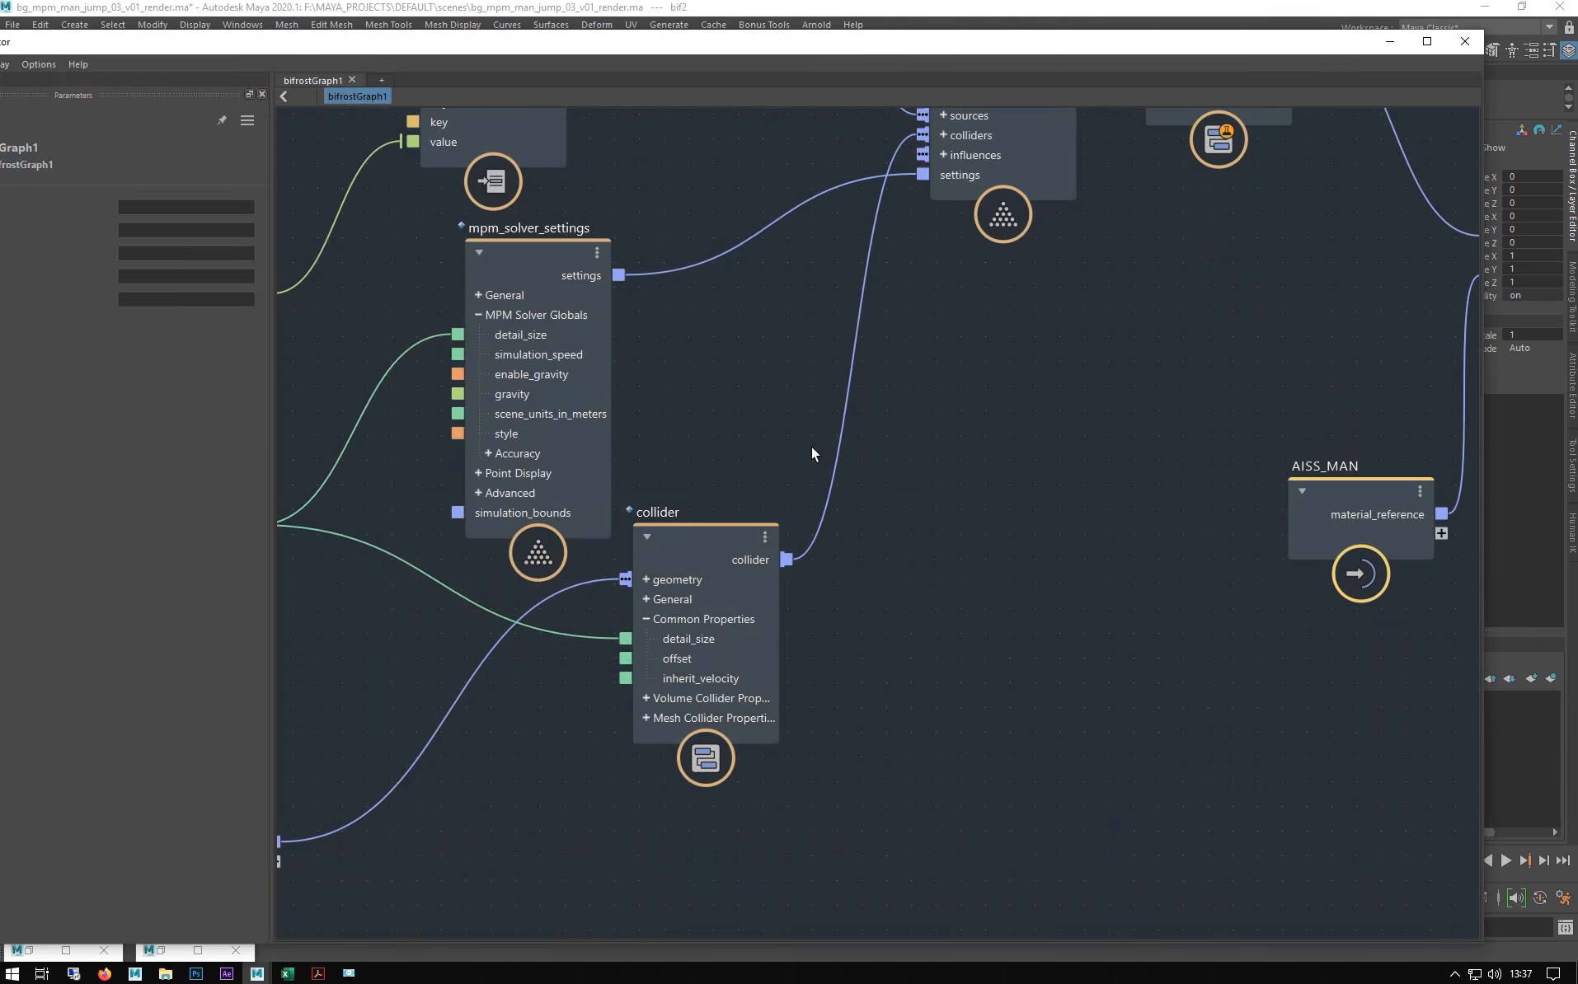
scroll(812, 446, down, 4)
scroll(902, 511, down, 5)
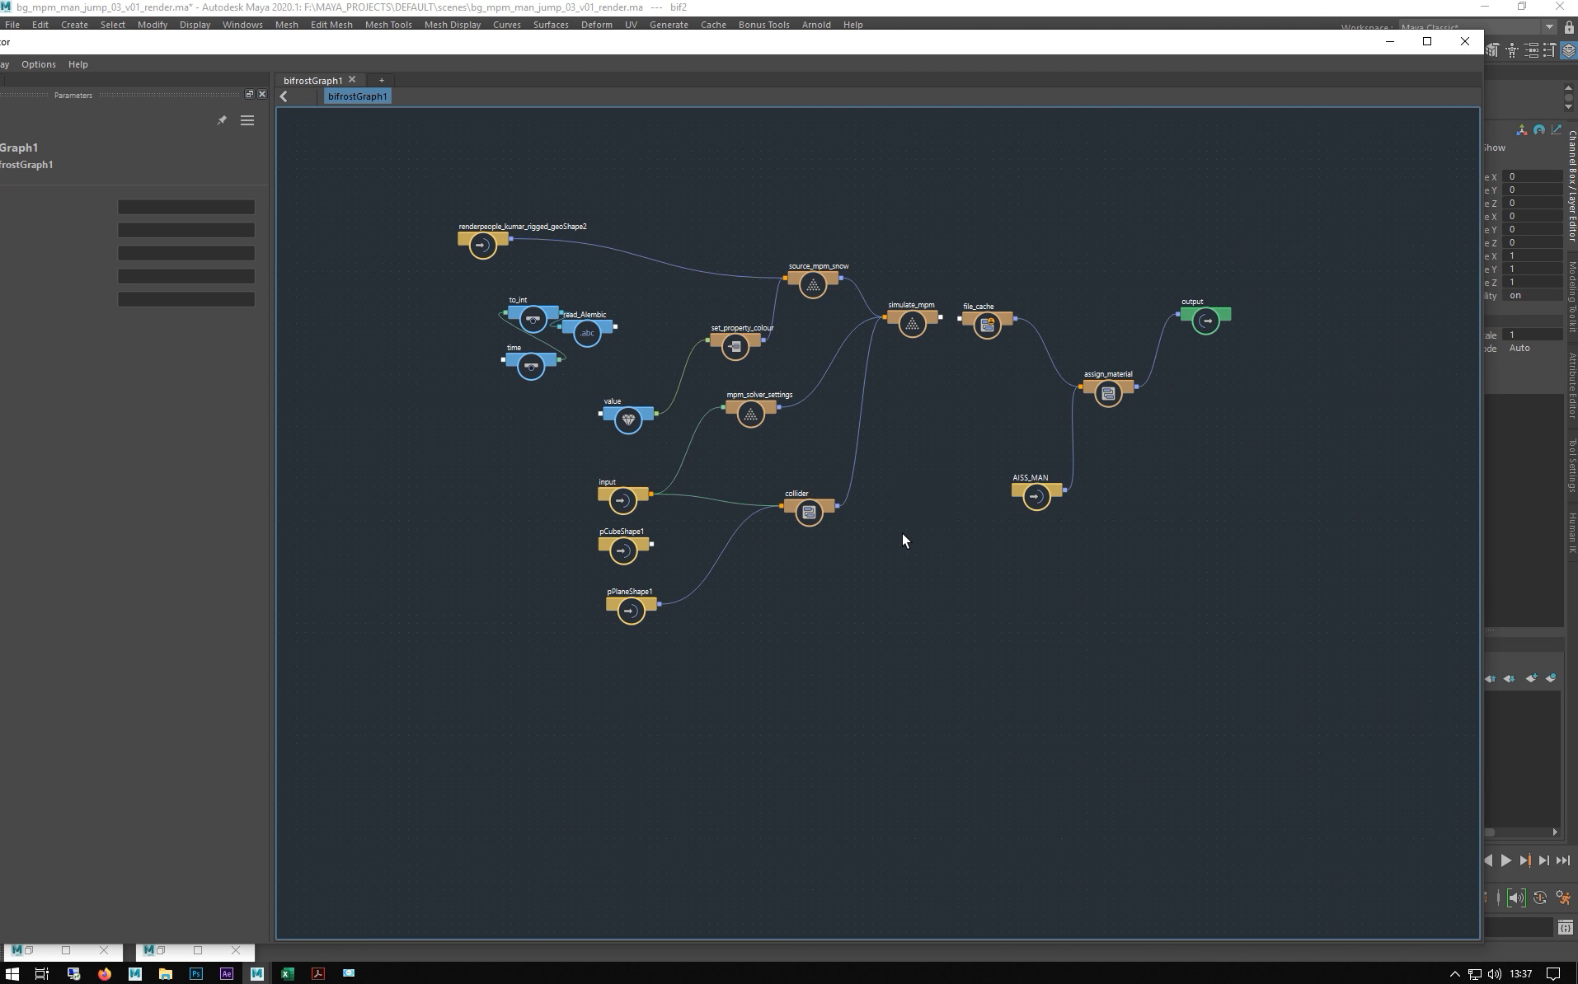
scroll(901, 533, up, 2)
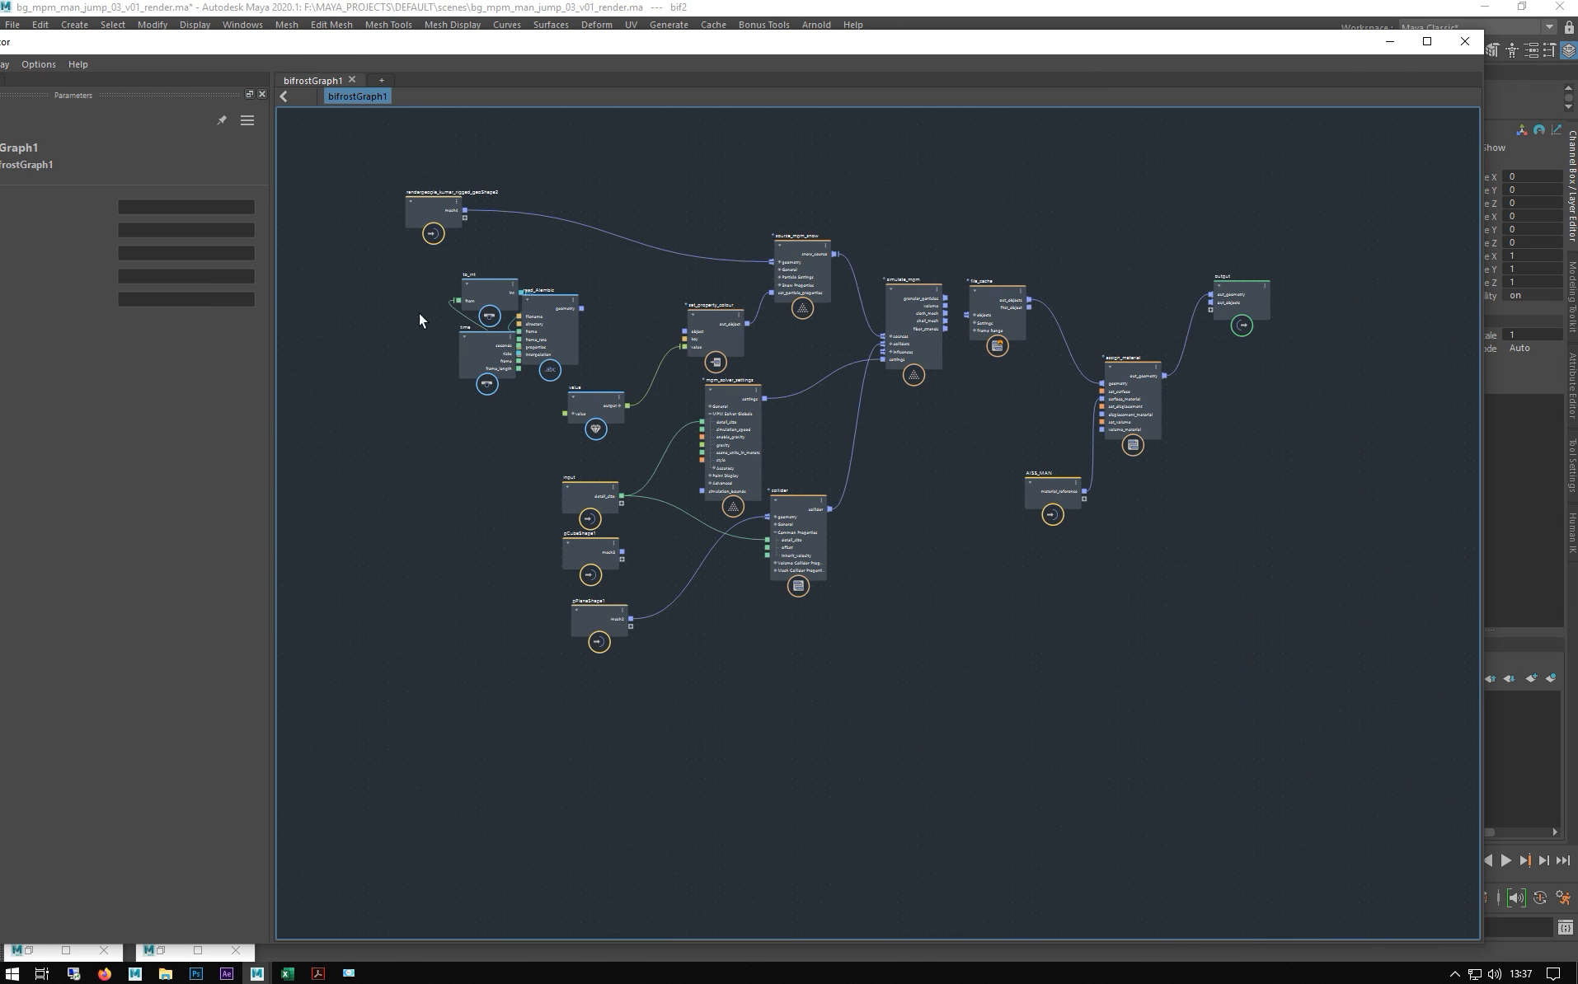
- Auto-layout the graph and delete the unused time, to_int, read_Alembic and pCubeShape1 nodes
key(l)
scroll(619, 510, down, 2)
drag(701, 528, 989, 659)
drag(851, 589, 1142, 302)
drag(1014, 825, 676, 660)
key(Delete)
- Frame the whole graph and pan to the simulation nodes
click(643, 385)
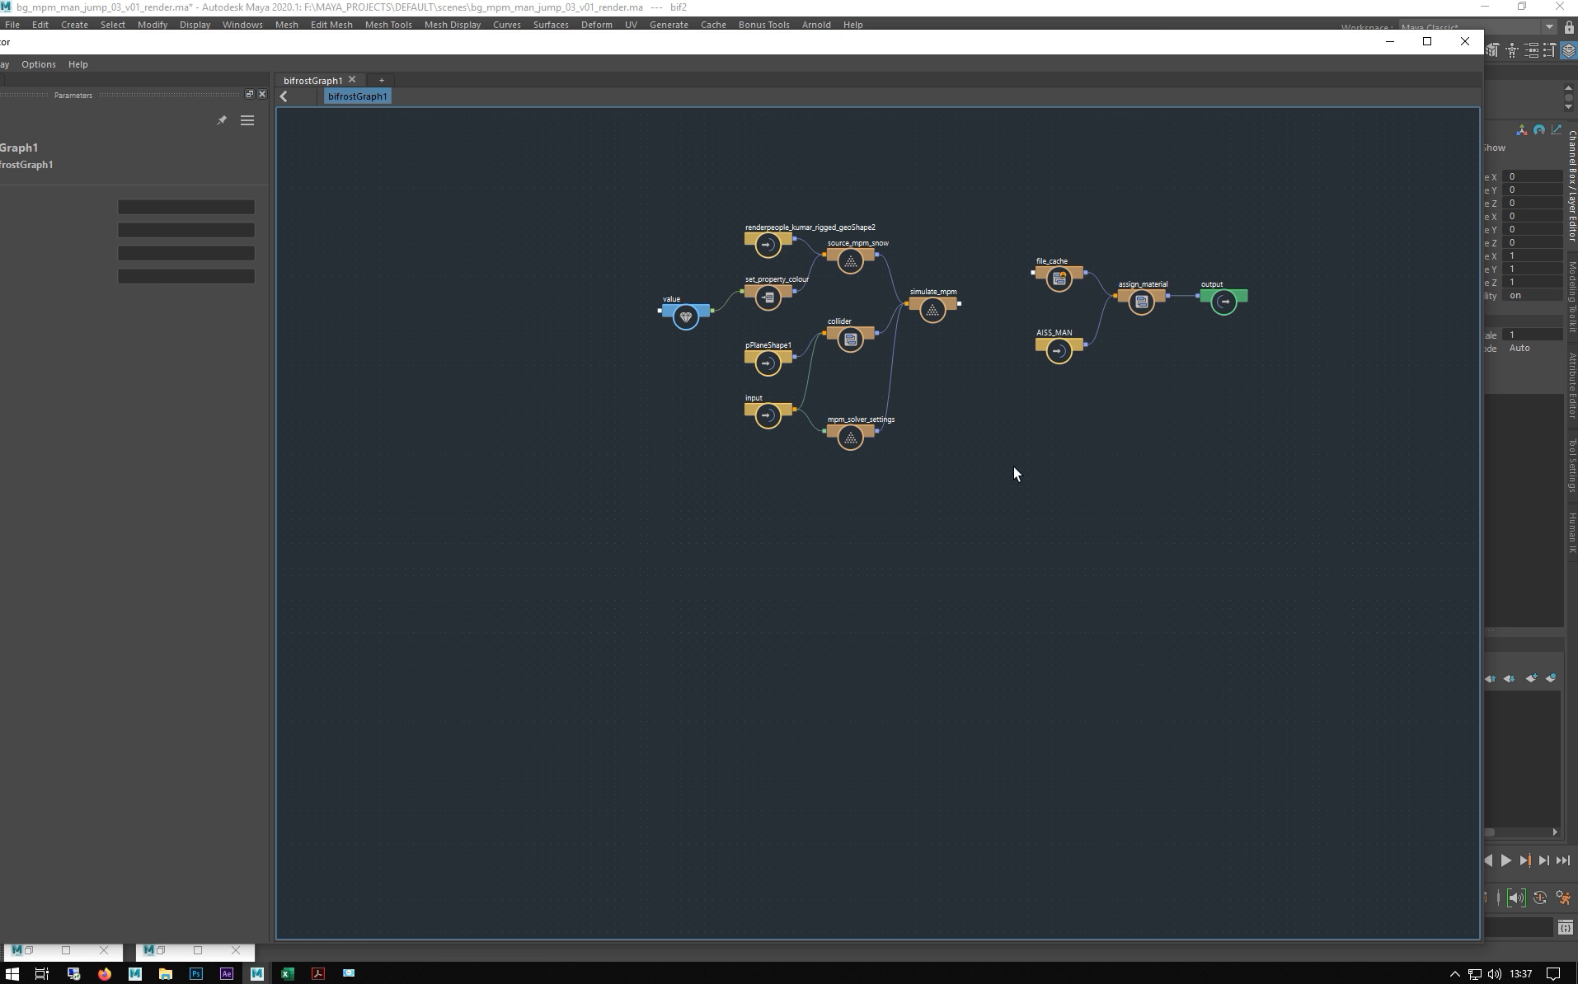
key(a)
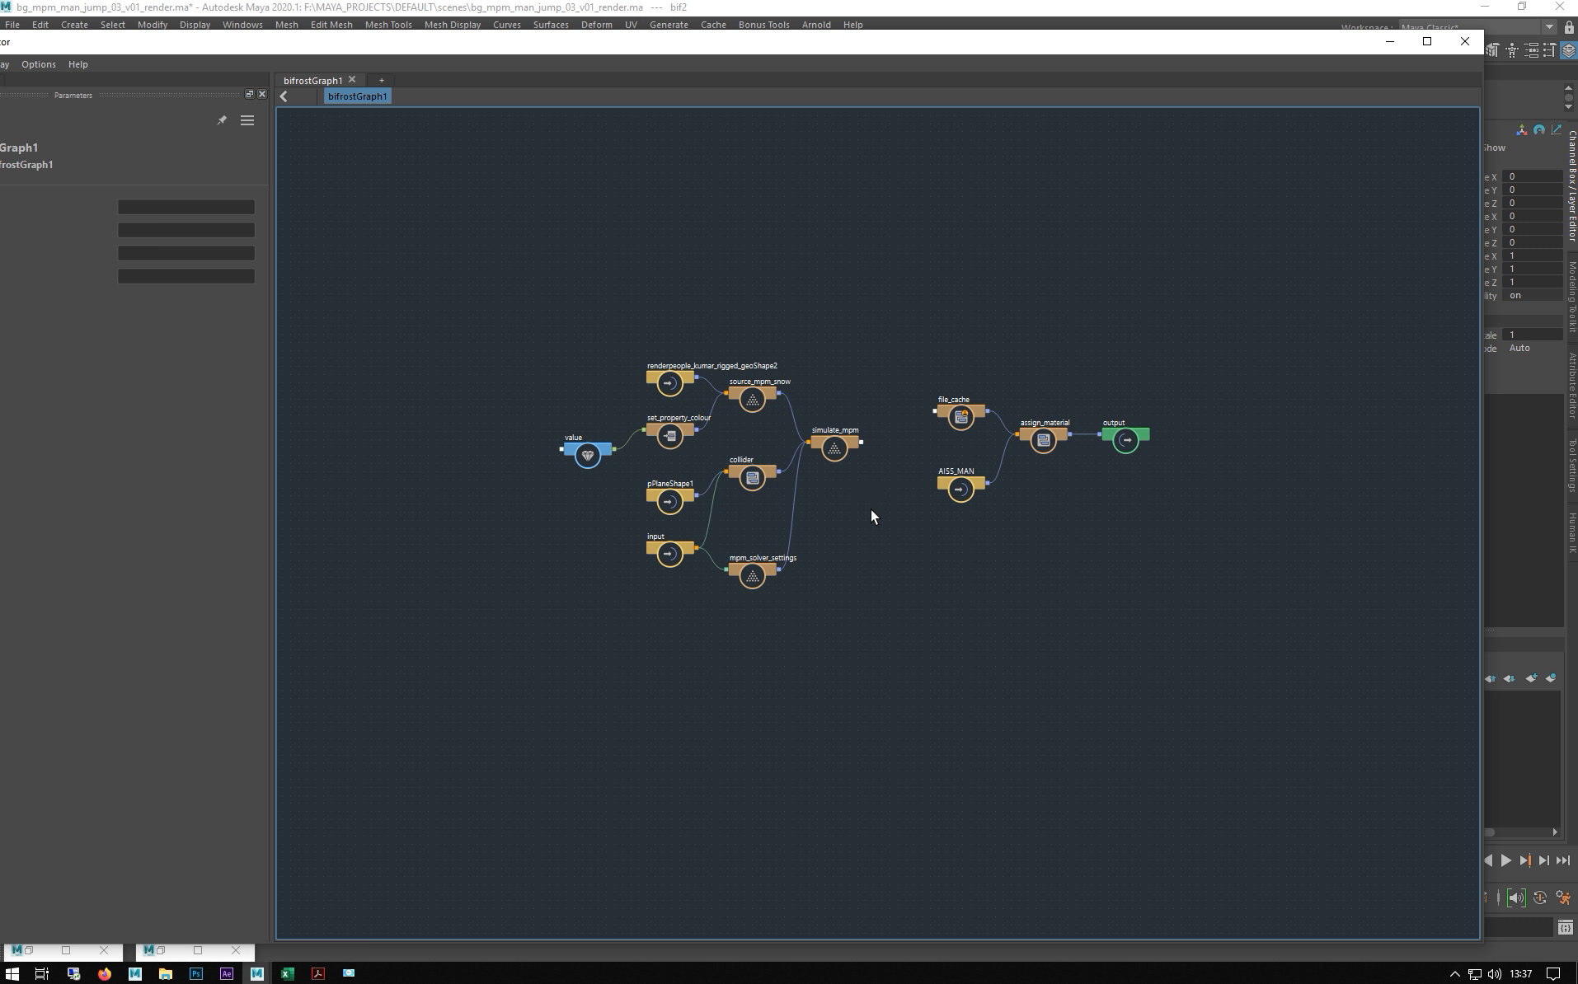
scroll(829, 406, up, 3)
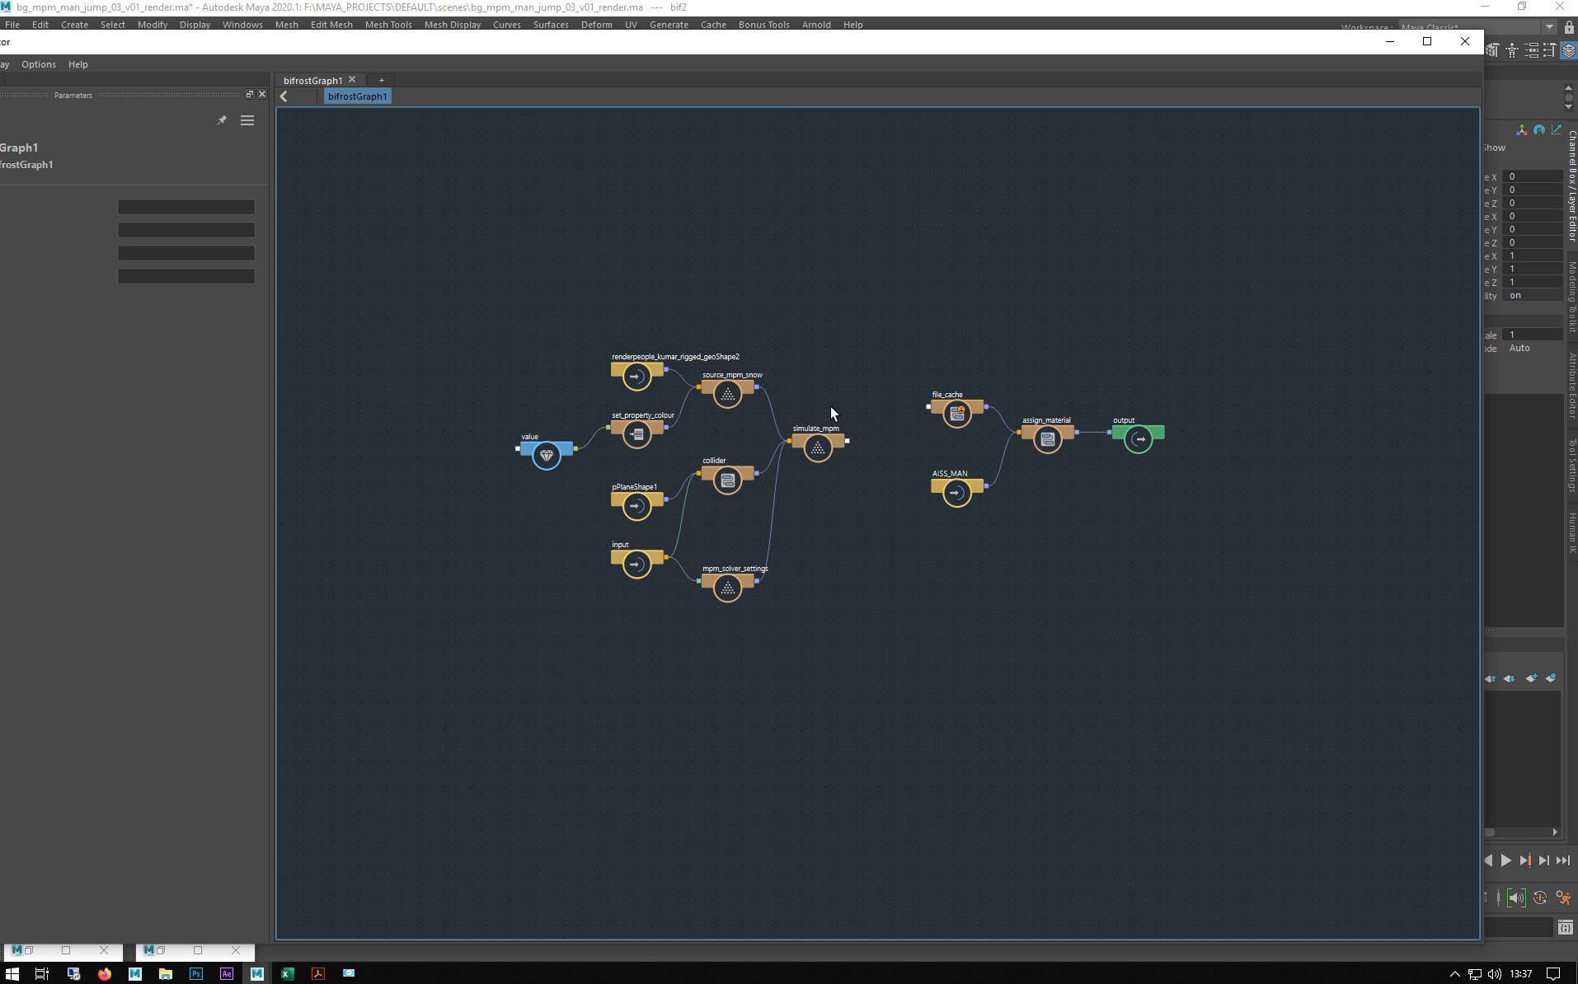
scroll(754, 345, up, 5)
alt+middle_drag(743, 325, 902, 176)
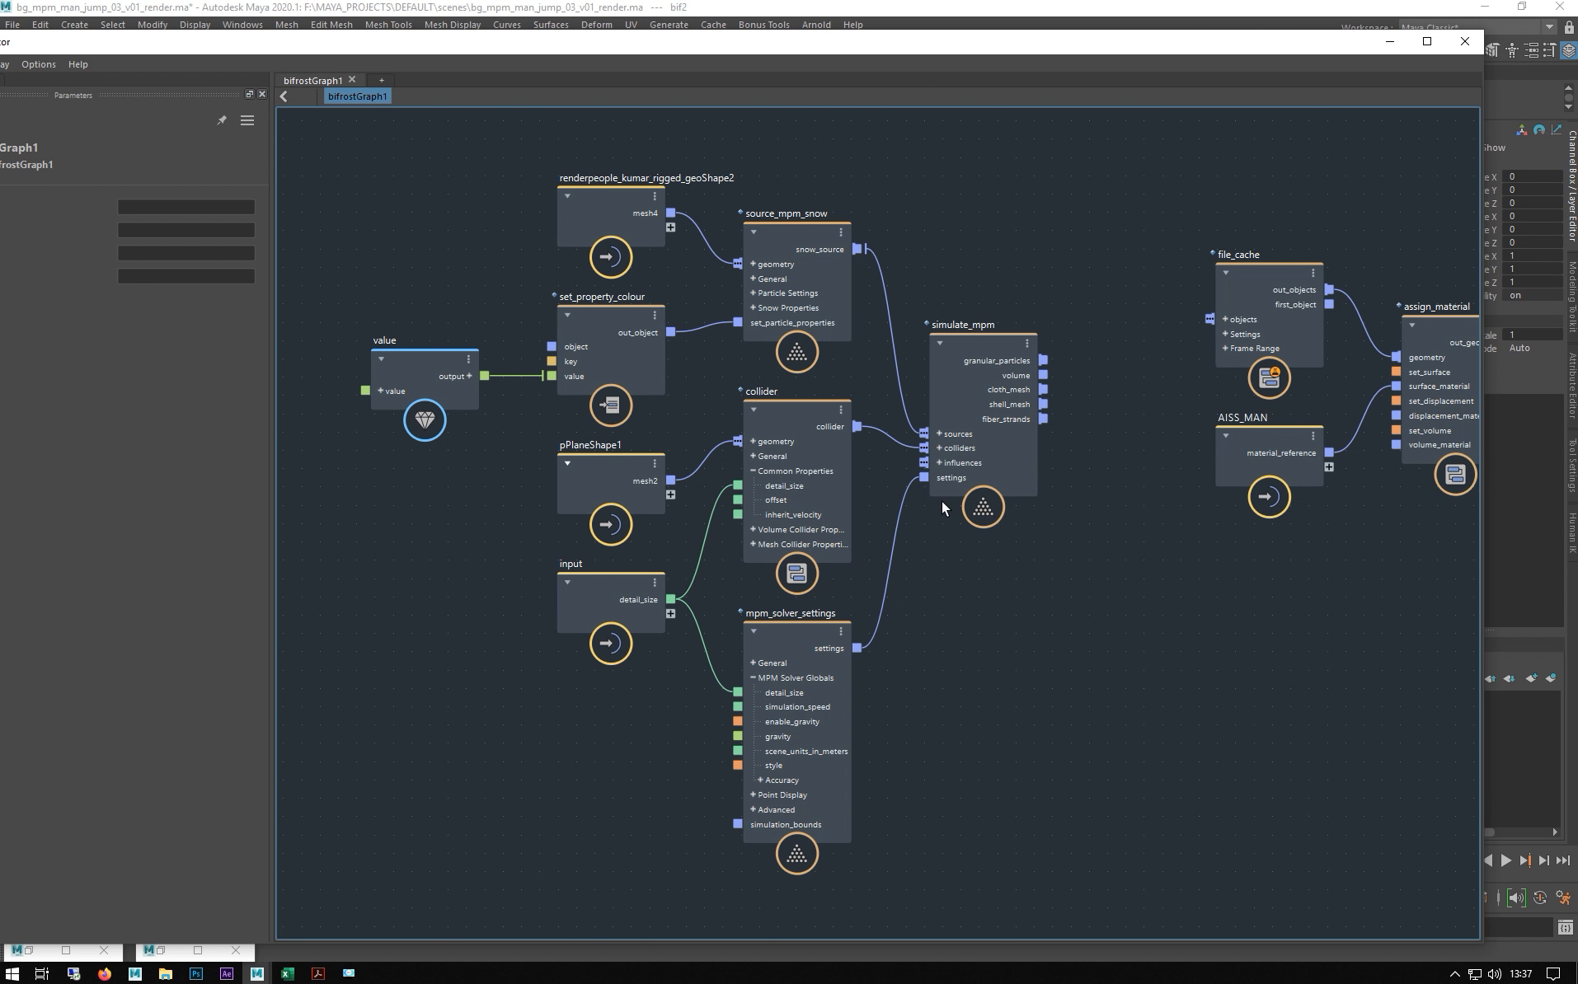
- Nudge simulate_mpm and source_mpm_snow right and check the collider and mpm_solver_settings parameters
drag(981, 375, 1031, 319)
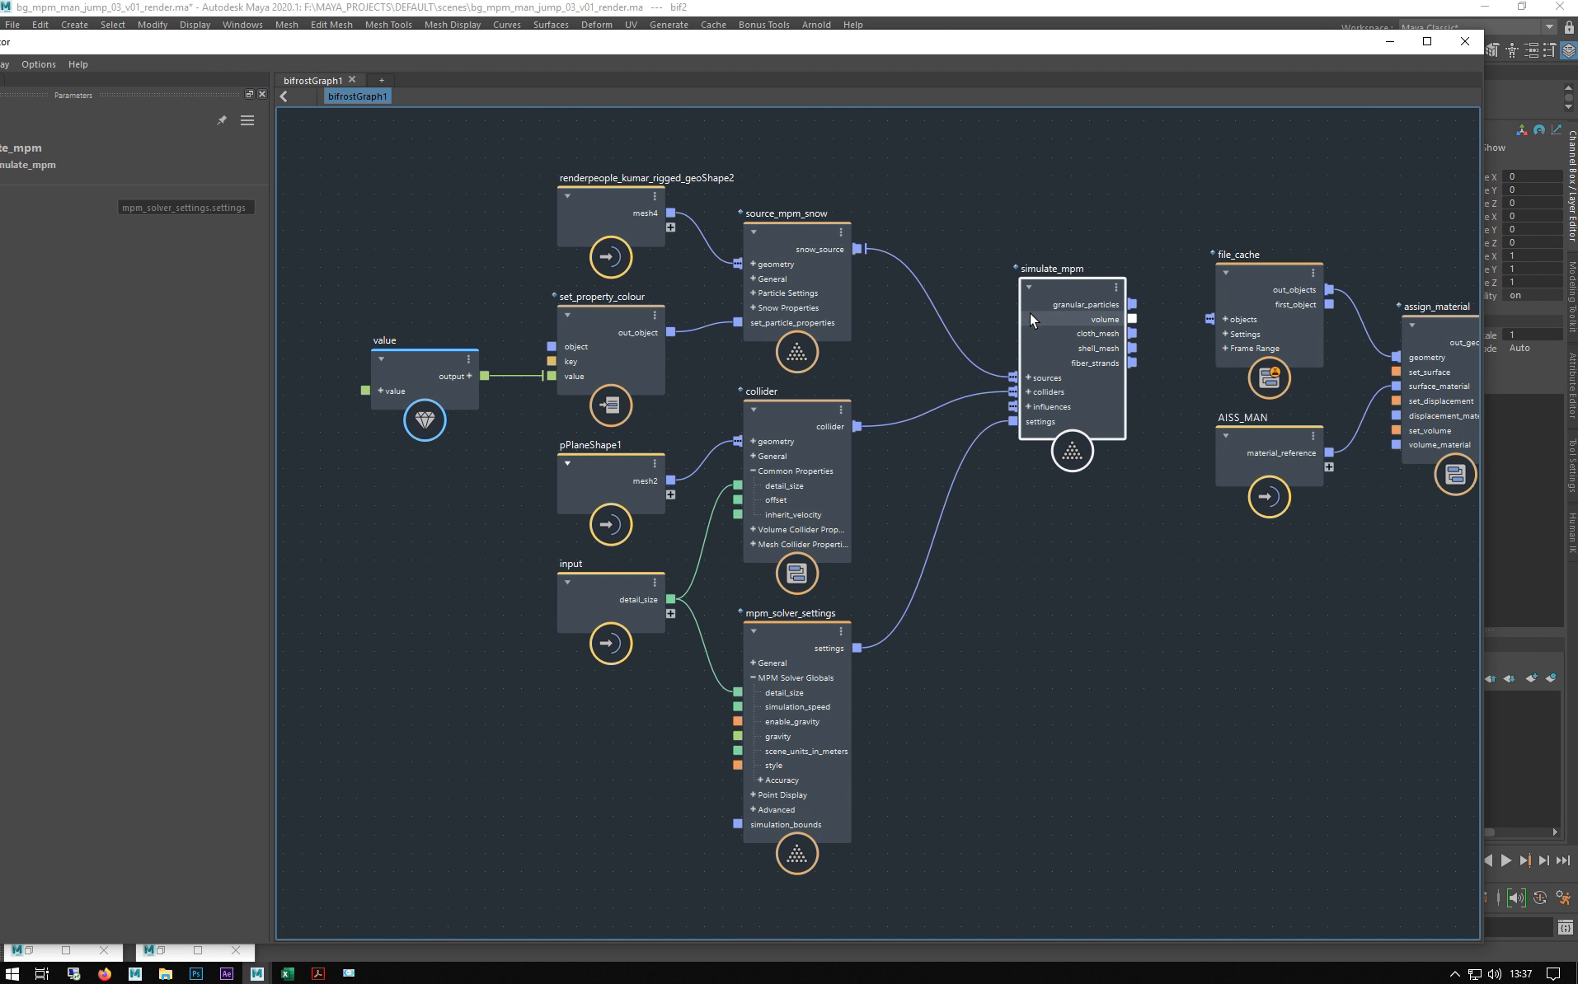
drag(792, 232, 813, 224)
click(791, 410)
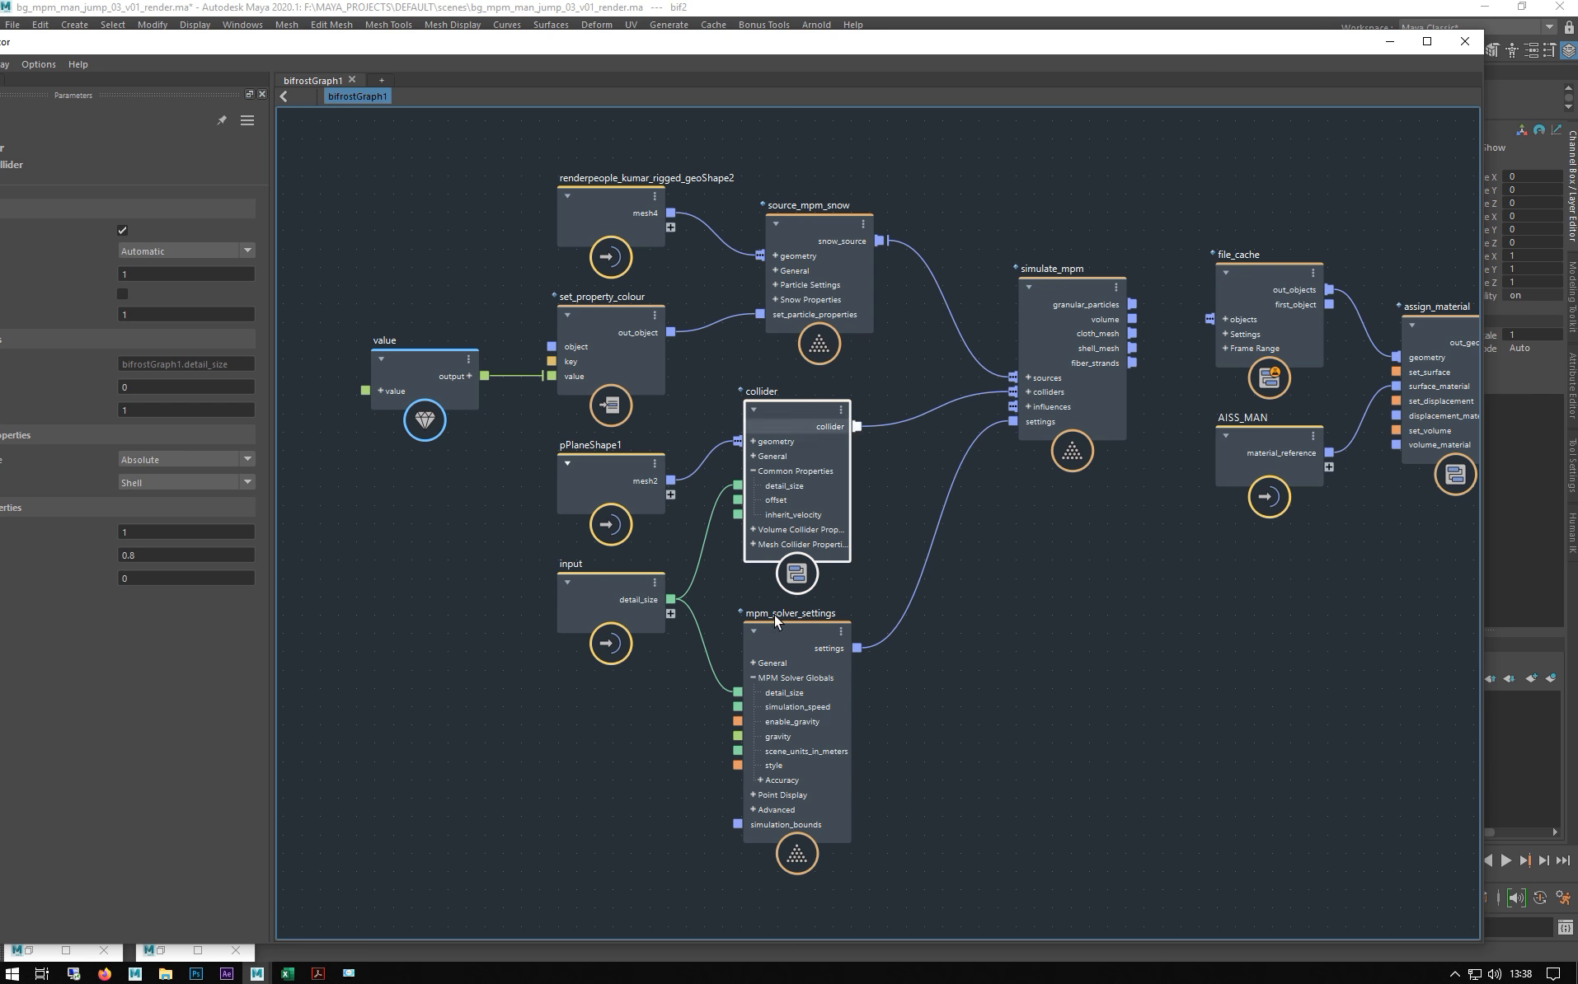
click(796, 646)
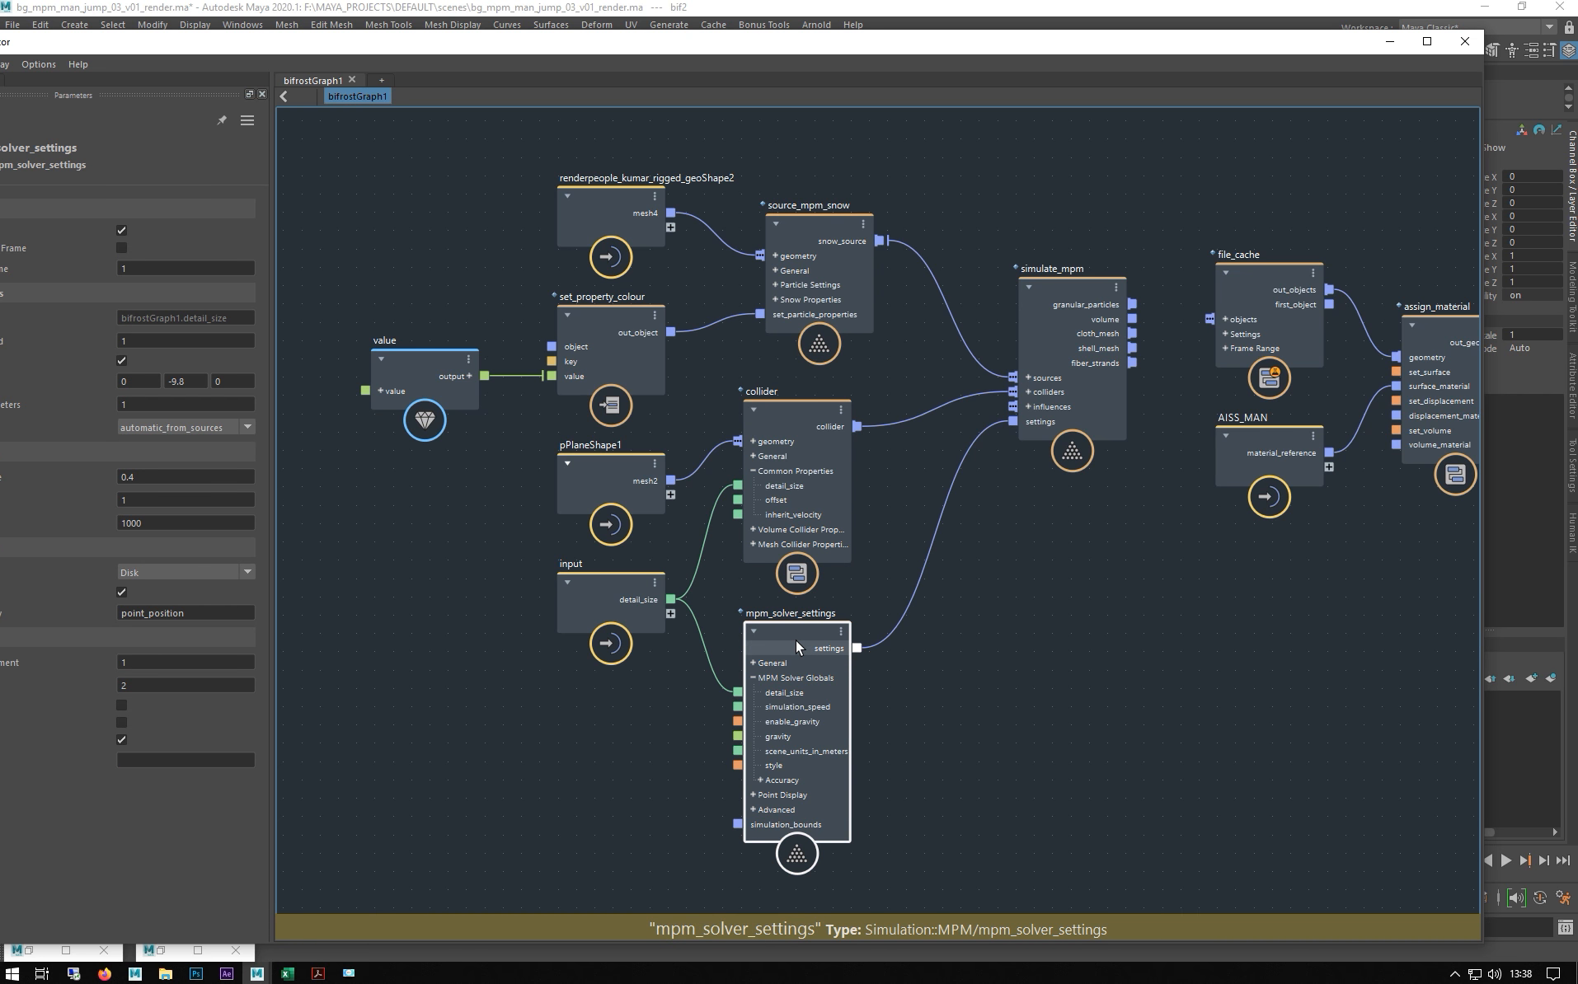
click(779, 428)
- Move pPlaneShape1 left and bring the F:\MAYA_PROJECTS\DEFAULT\OUTPUT folder to the front
drag(599, 487, 475, 502)
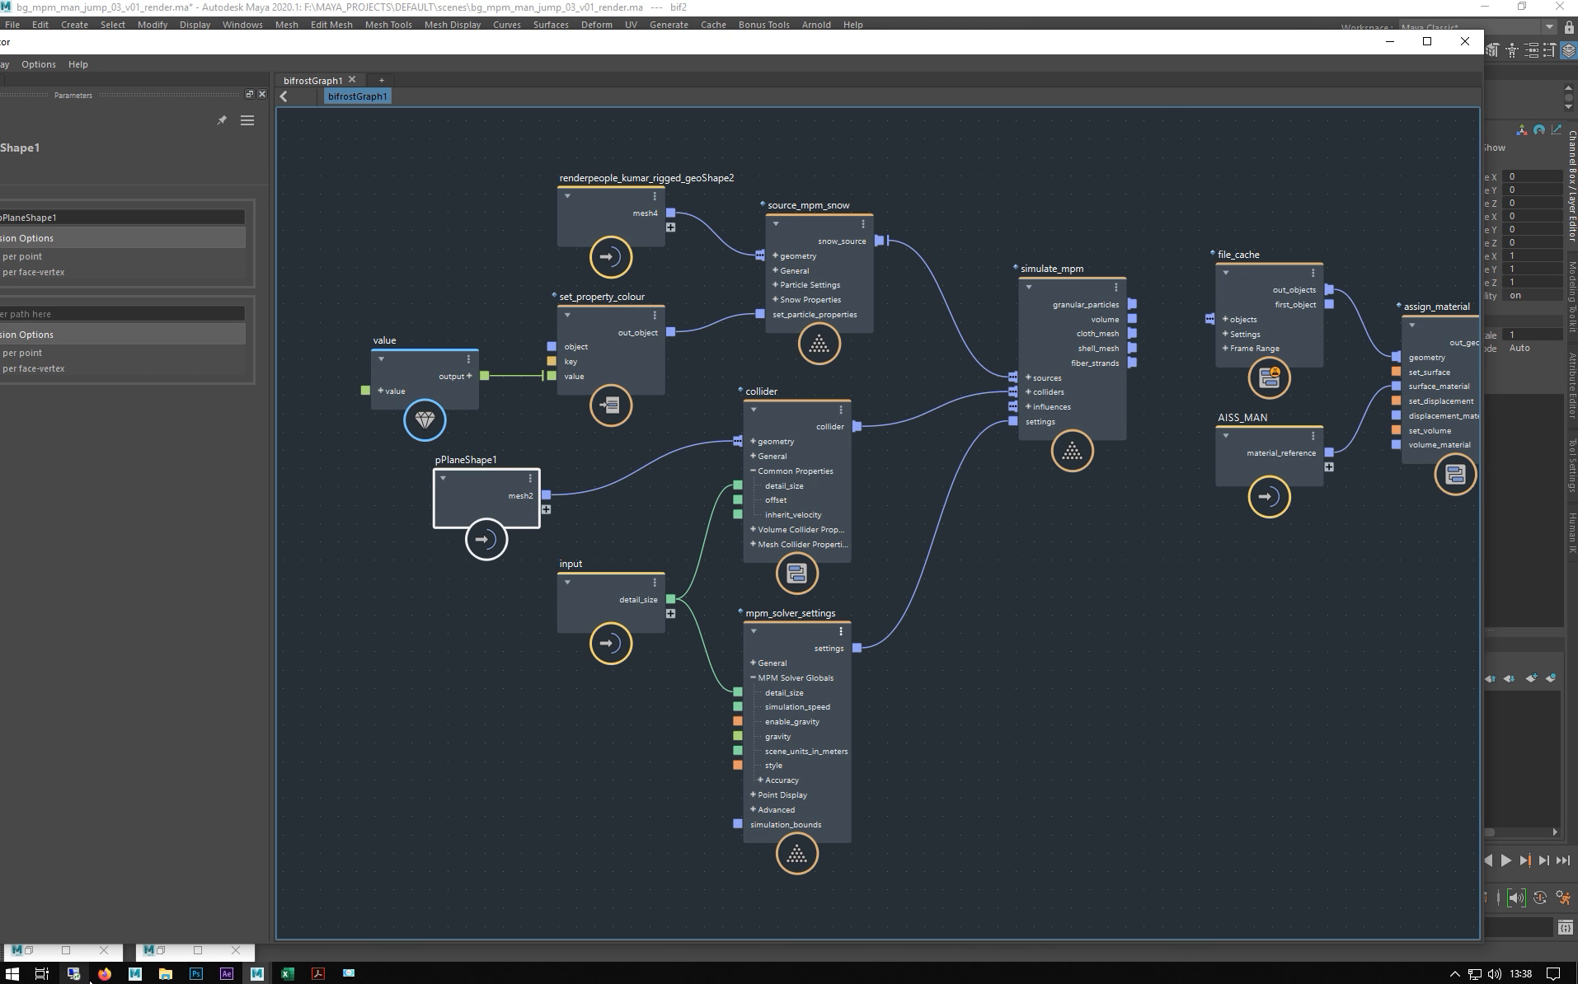
click(165, 973)
click(311, 934)
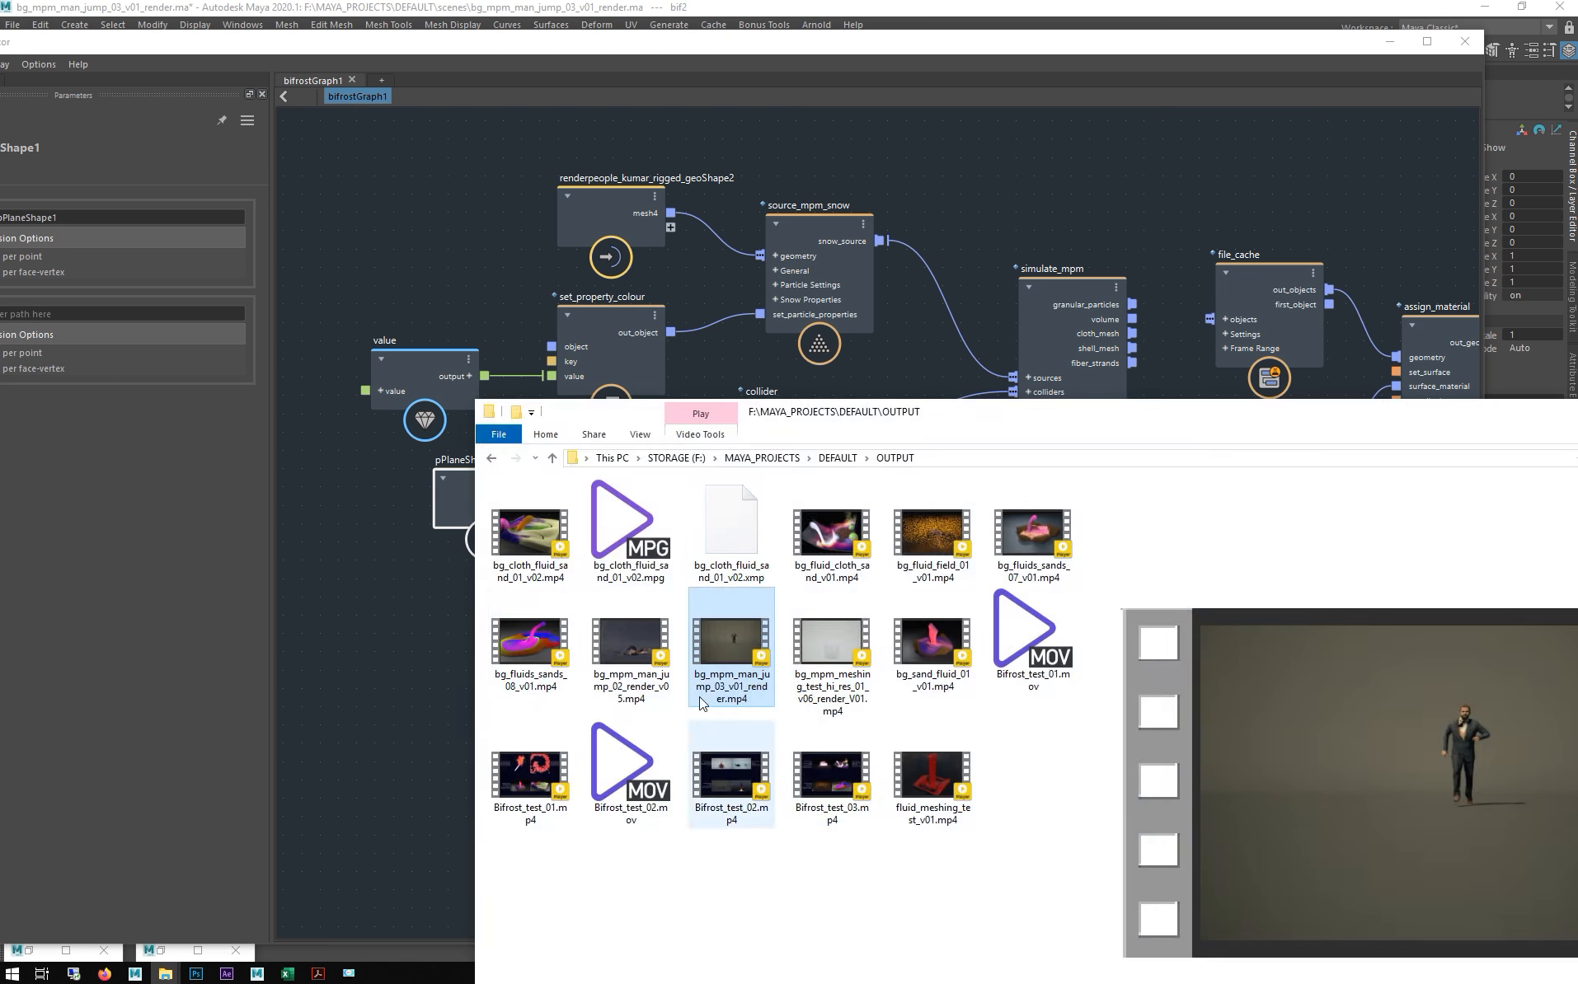
- Play bg_mpm_man_jump_03_v01_render.mp4 in PotPlayer, pause it, and minimize the player
double_click(732, 646)
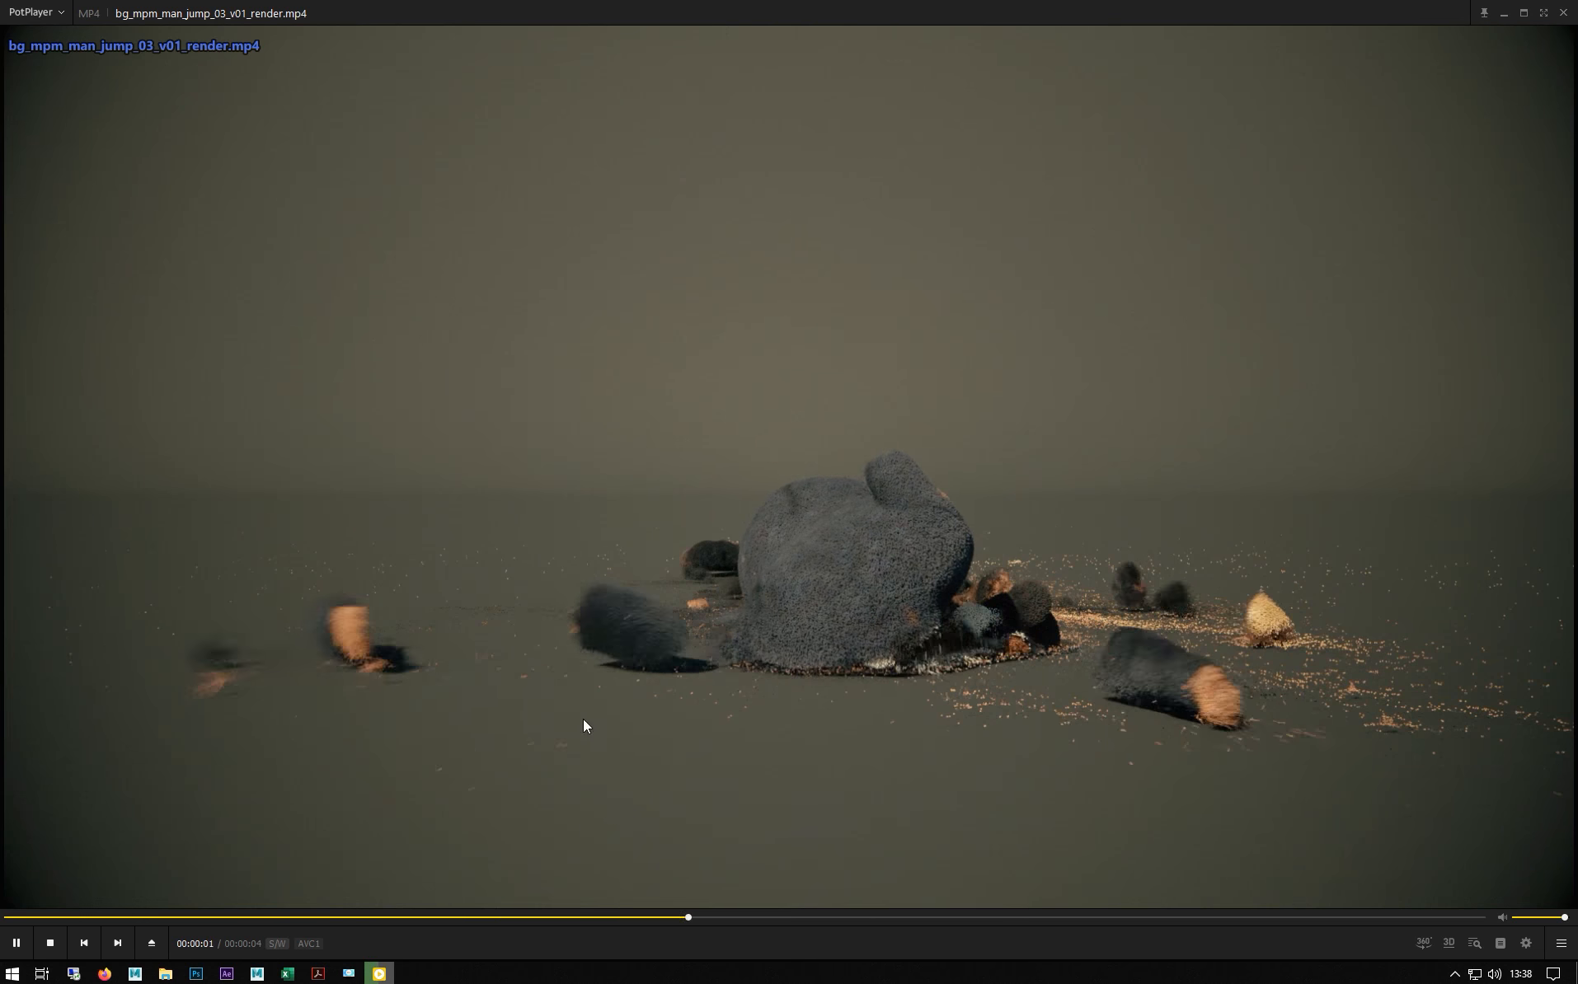
click(28, 938)
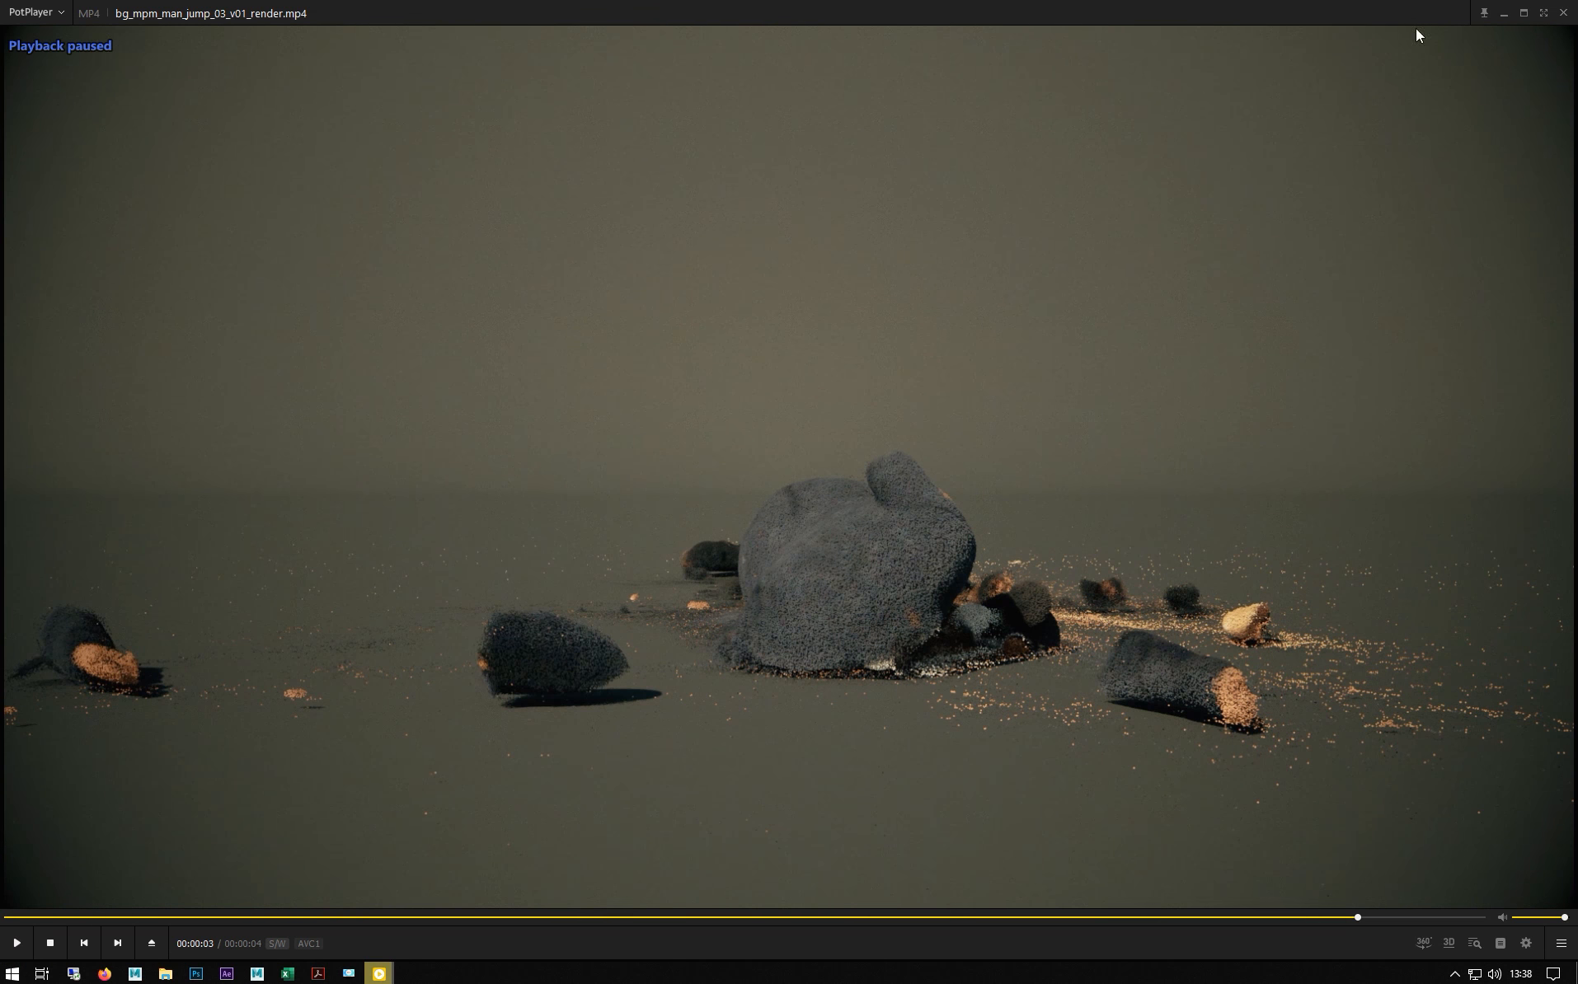
click(1504, 13)
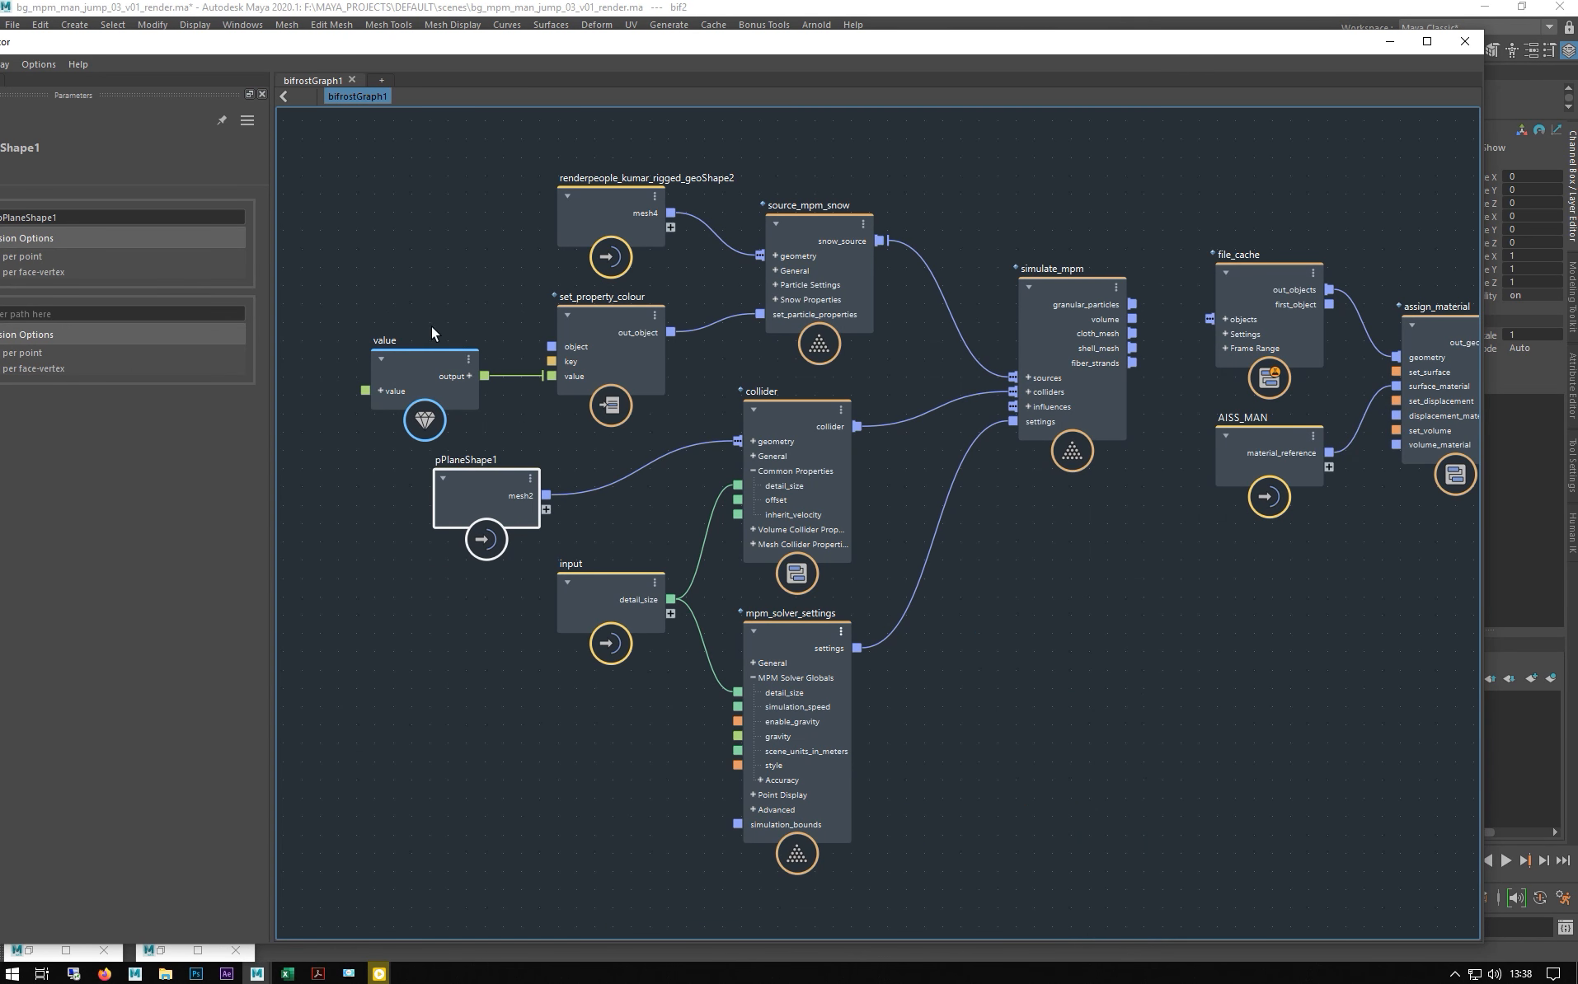
- Maximize the graph editor, move input and mpm_solver_settings clear of the collider, then lower the window
click(828, 458)
alt+middle_drag(405, 244, 530, 240)
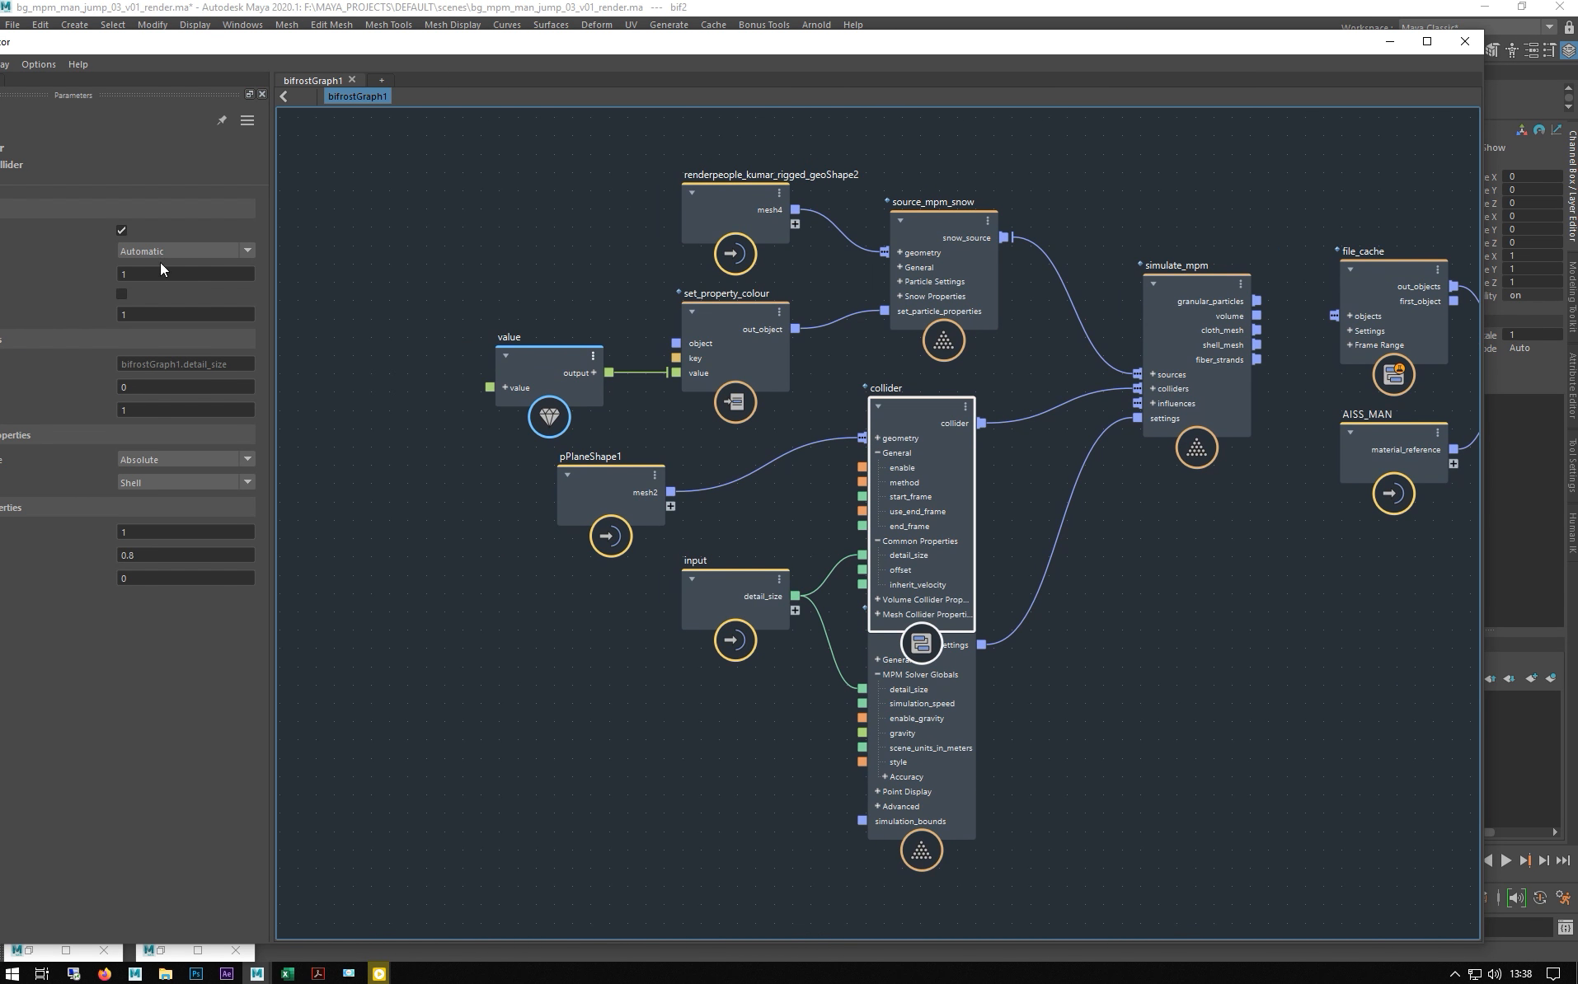
click(1427, 42)
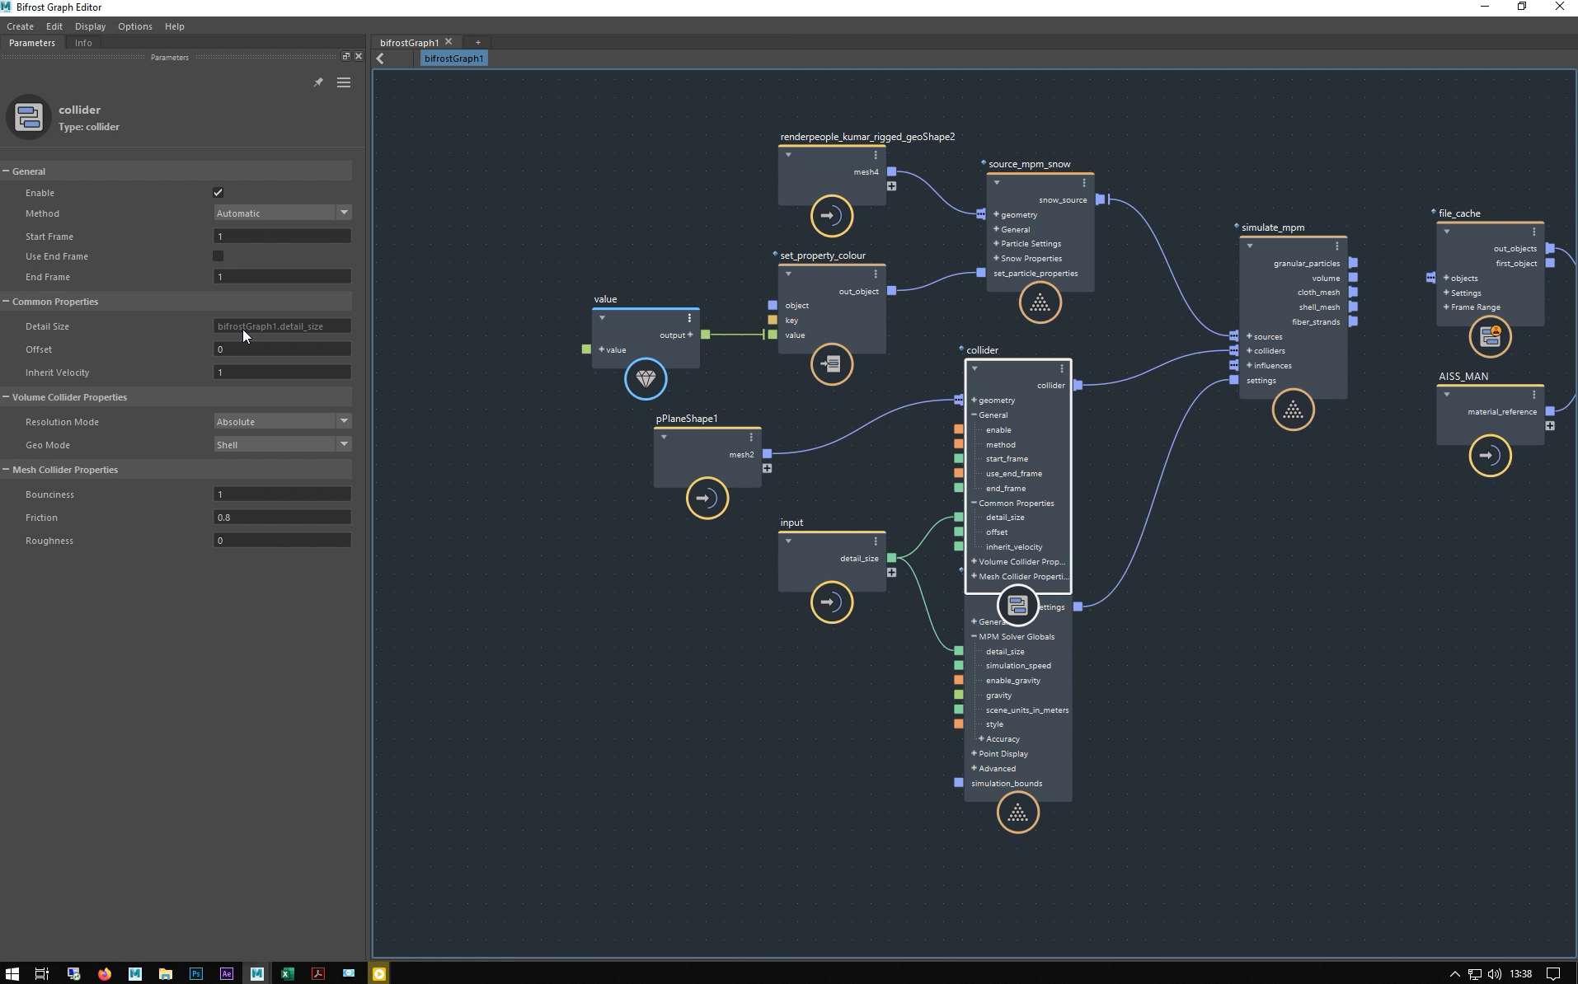
drag(829, 571, 645, 606)
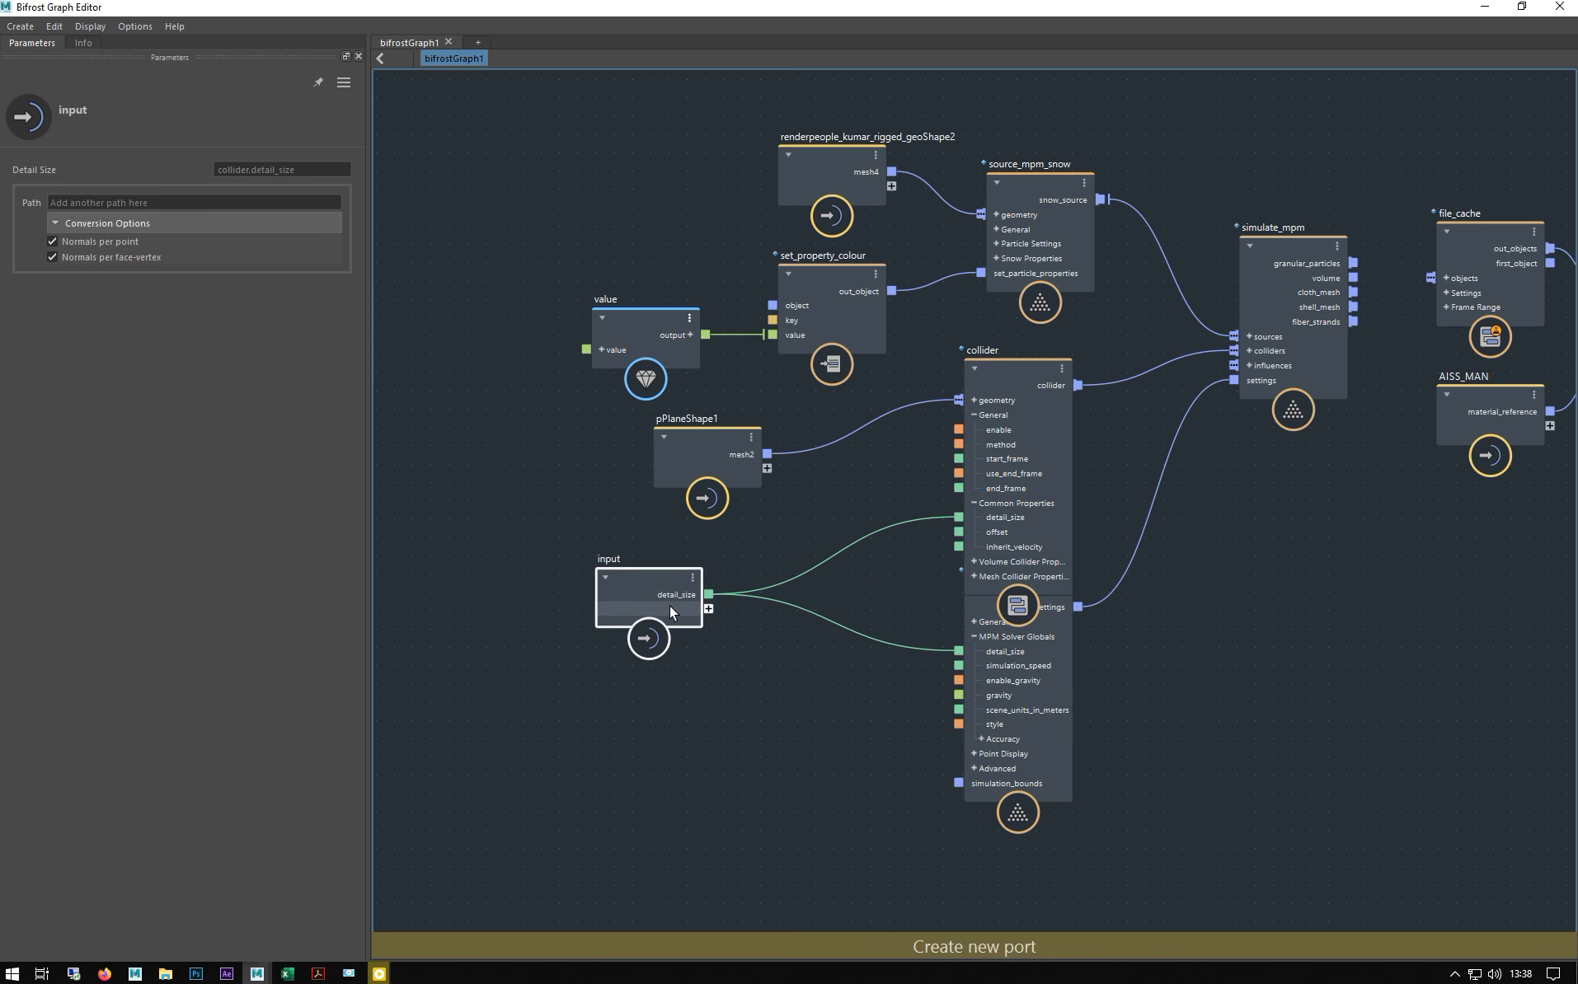
drag(1038, 416, 1046, 403)
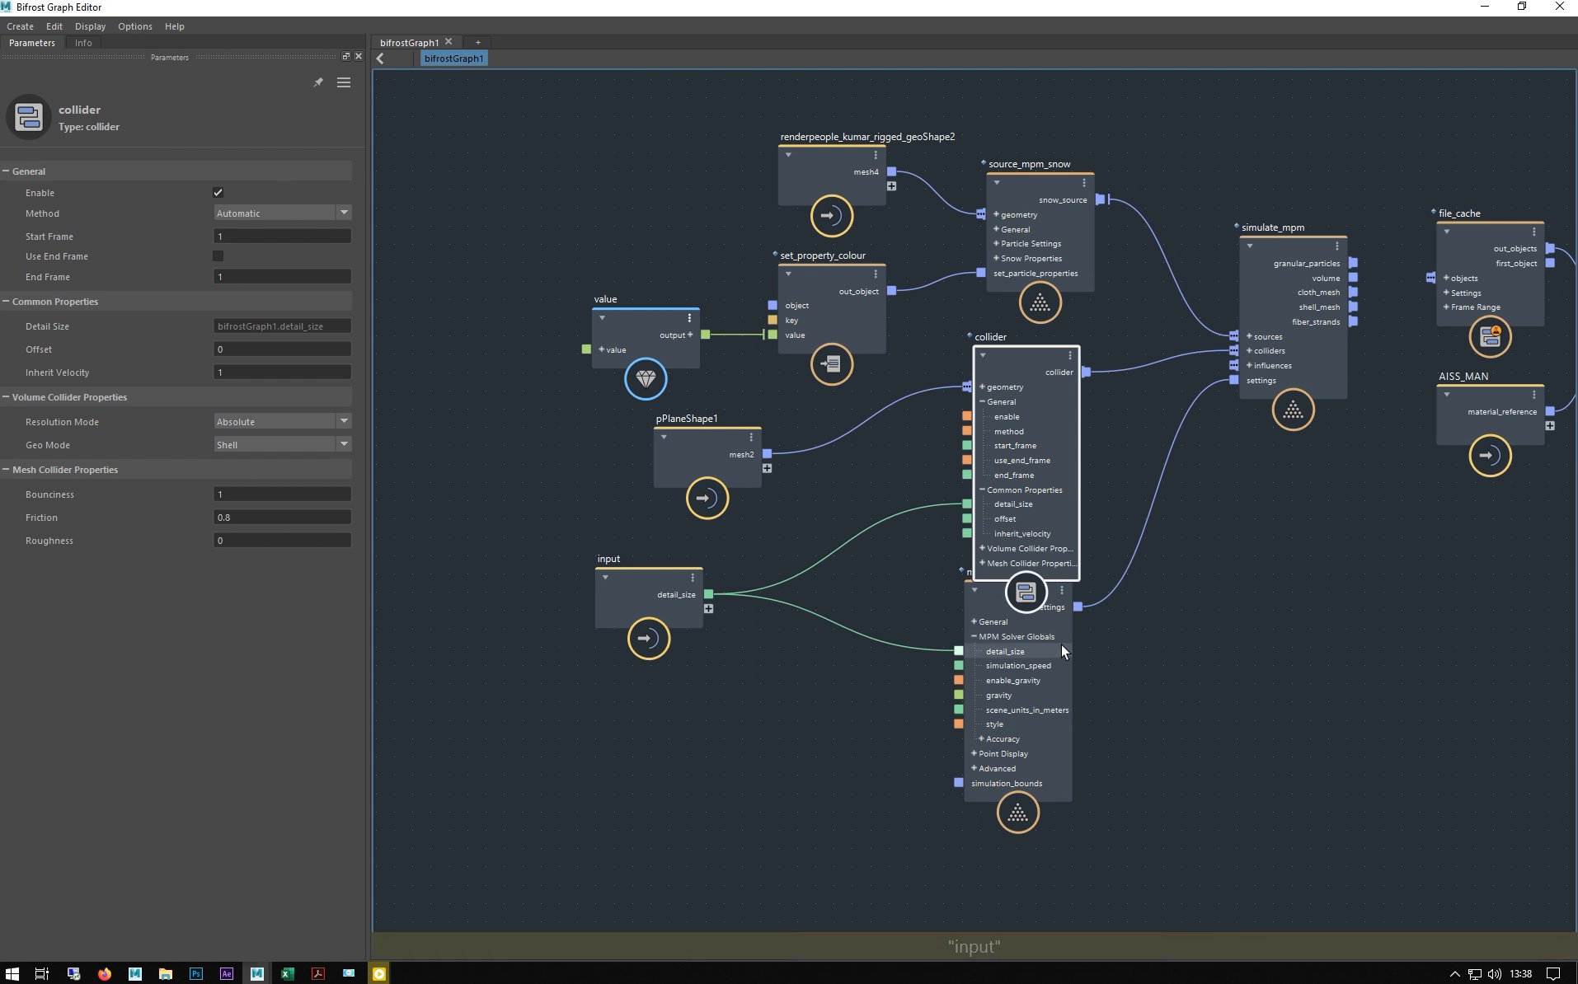
drag(985, 604, 990, 660)
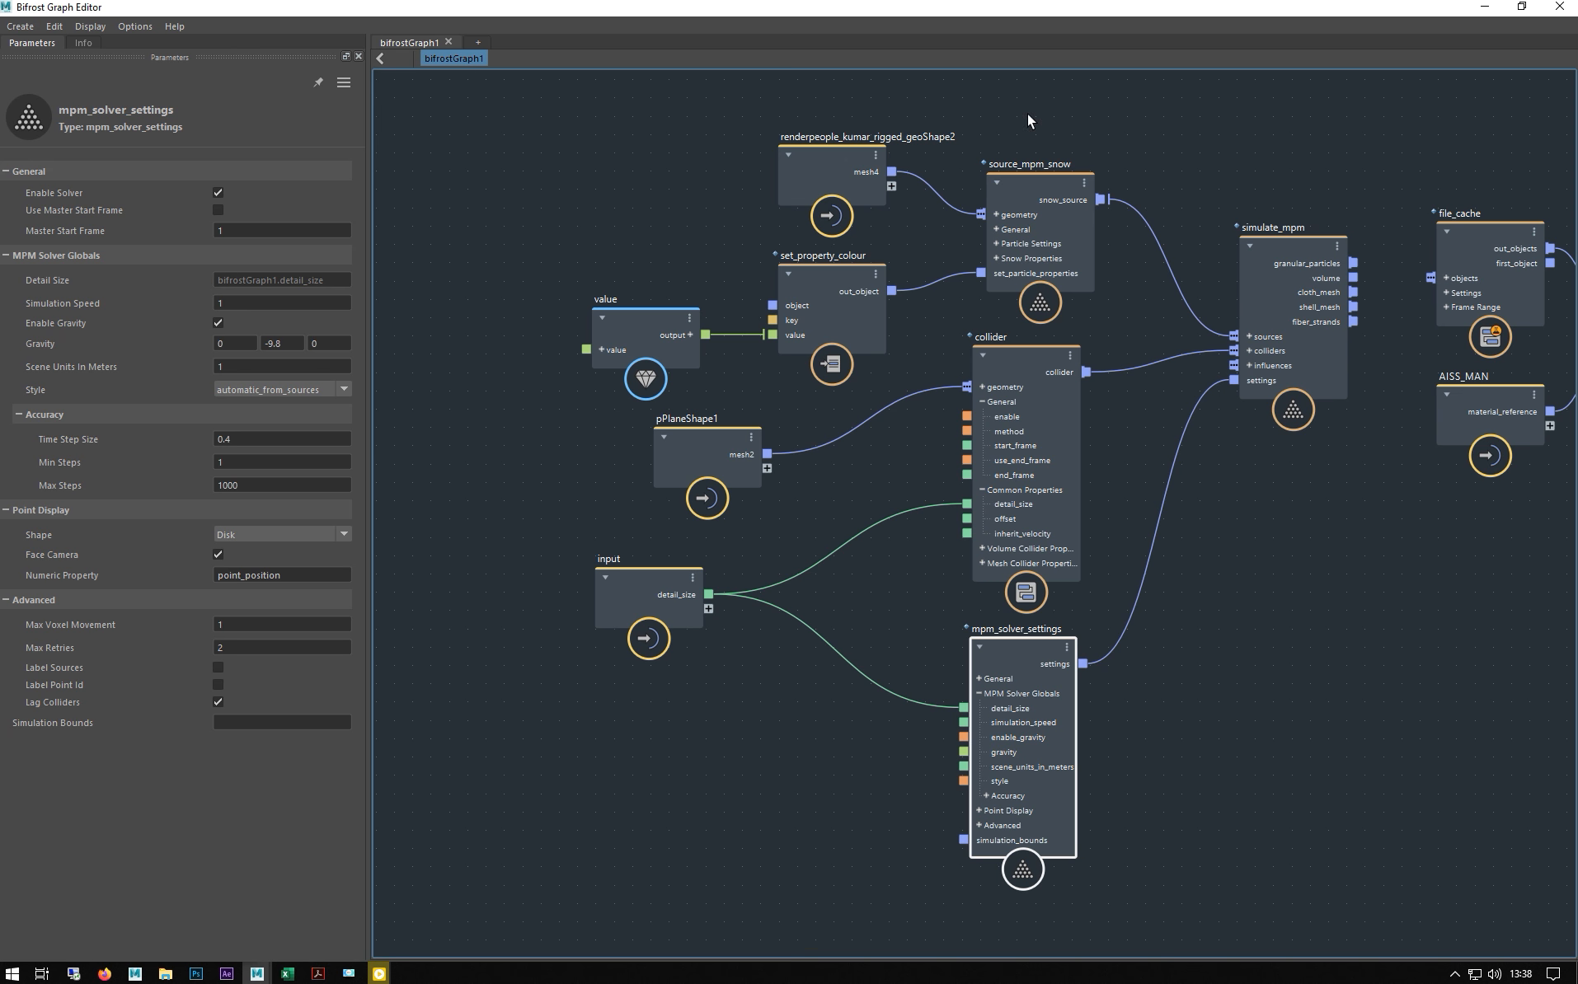
drag(1268, 7, 1063, 816)
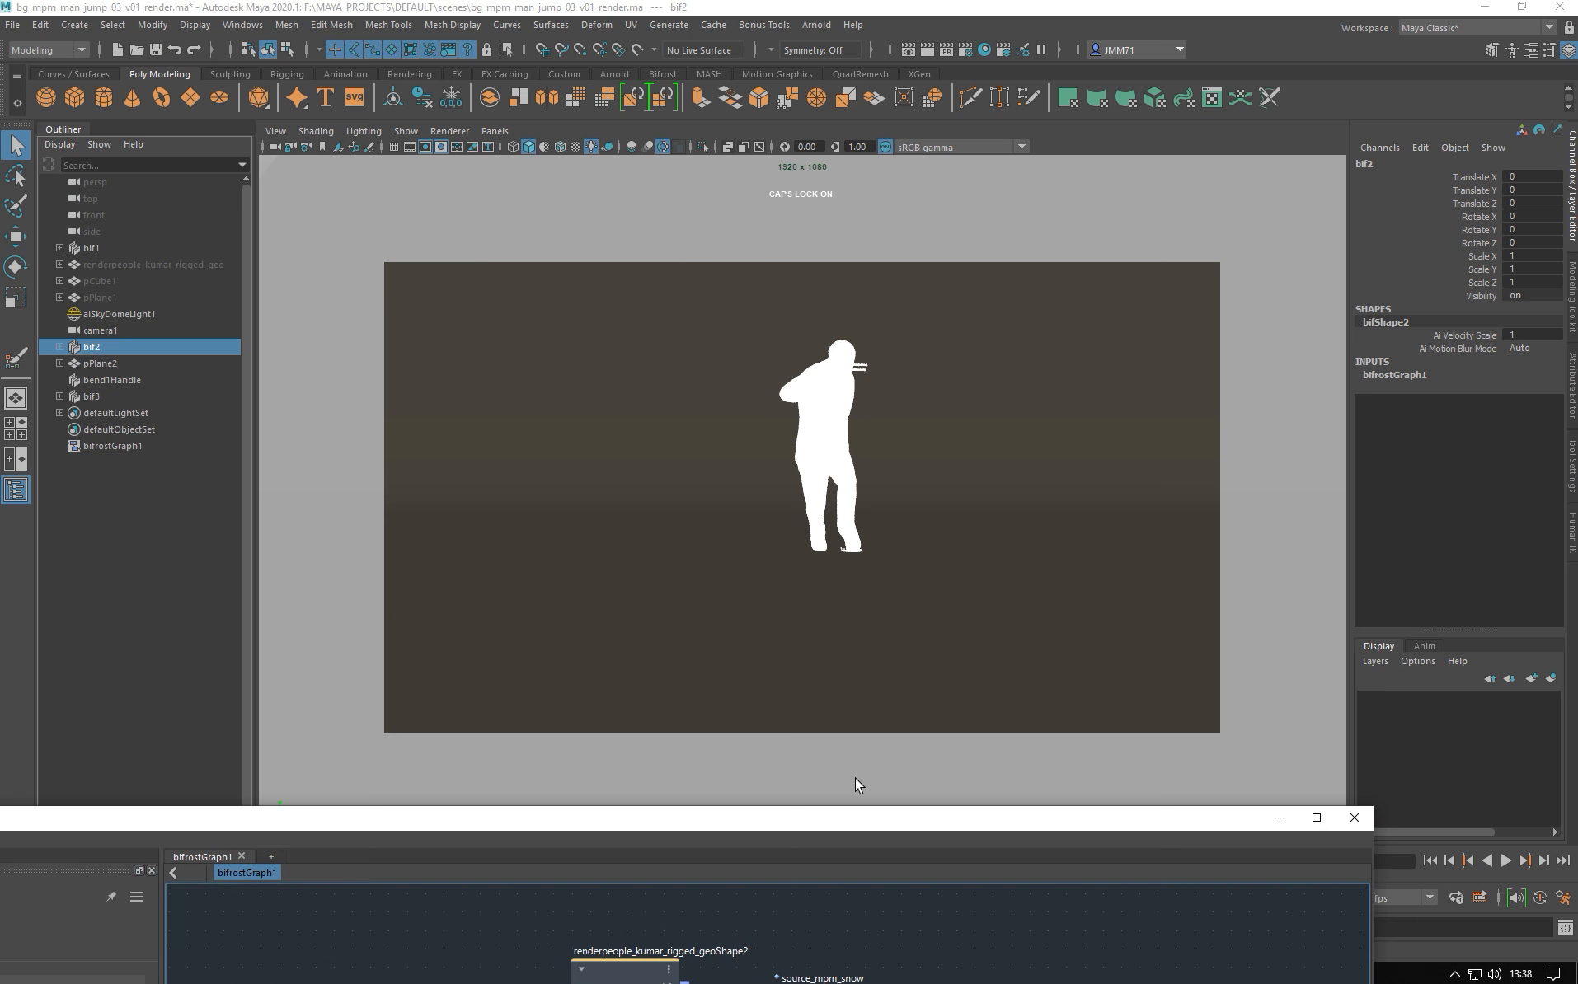
- Select bifrostGraph1 and show its Extra Attributes, highlighting the Detail Size value 0.009
click(111, 449)
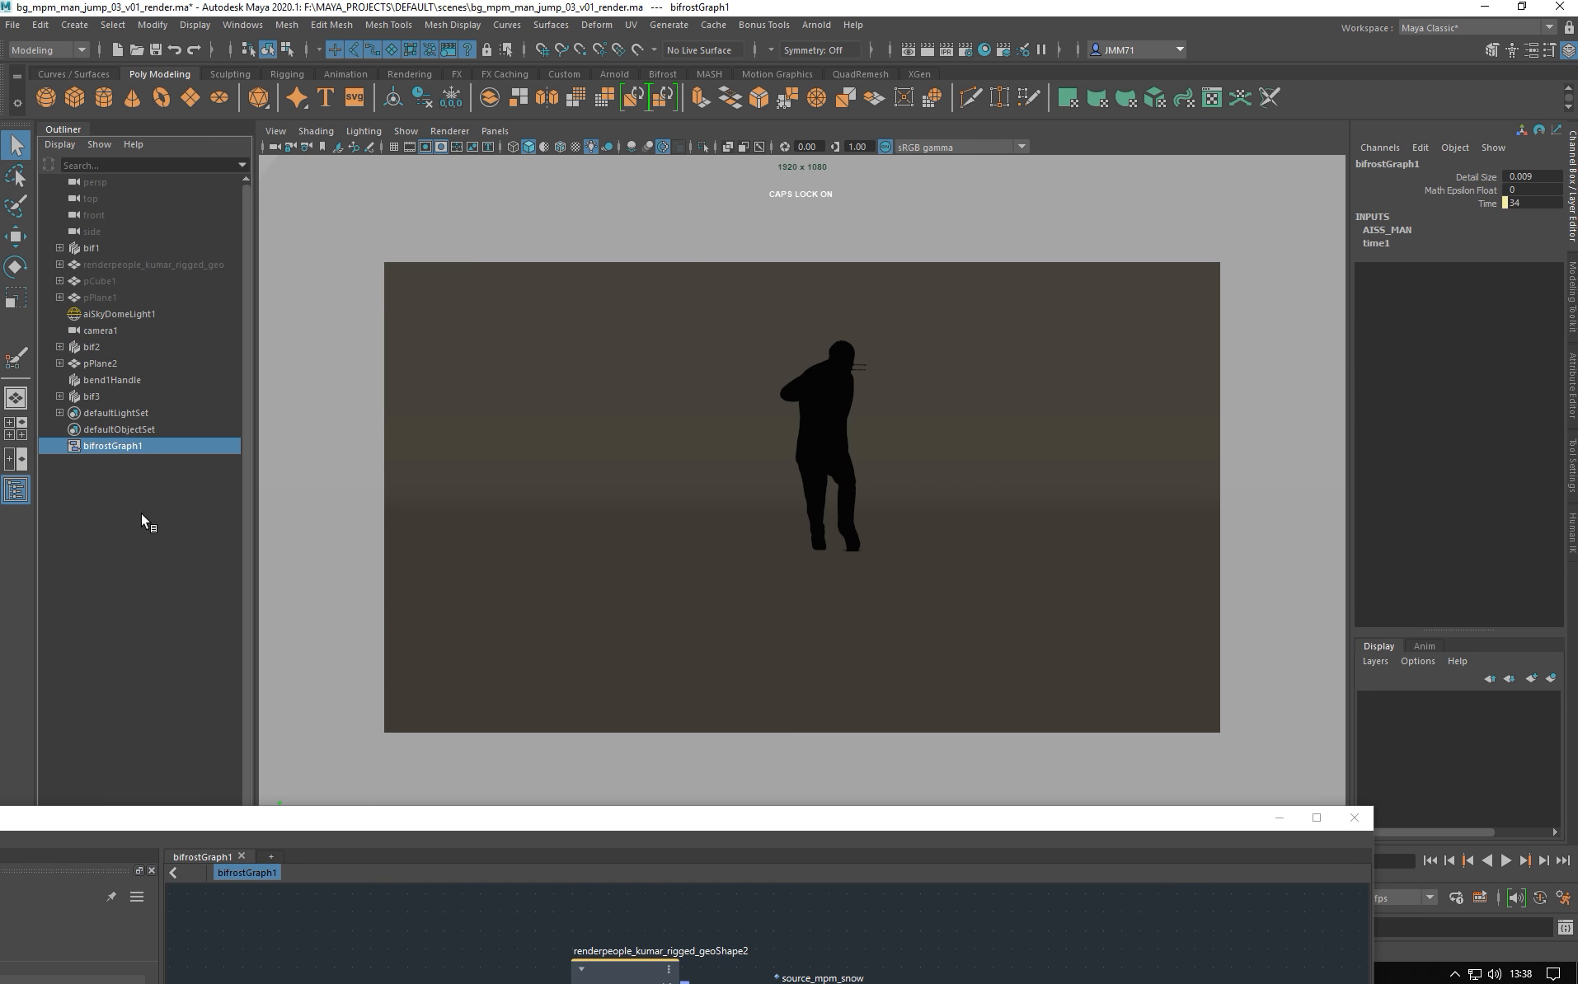
click(1571, 401)
click(1234, 268)
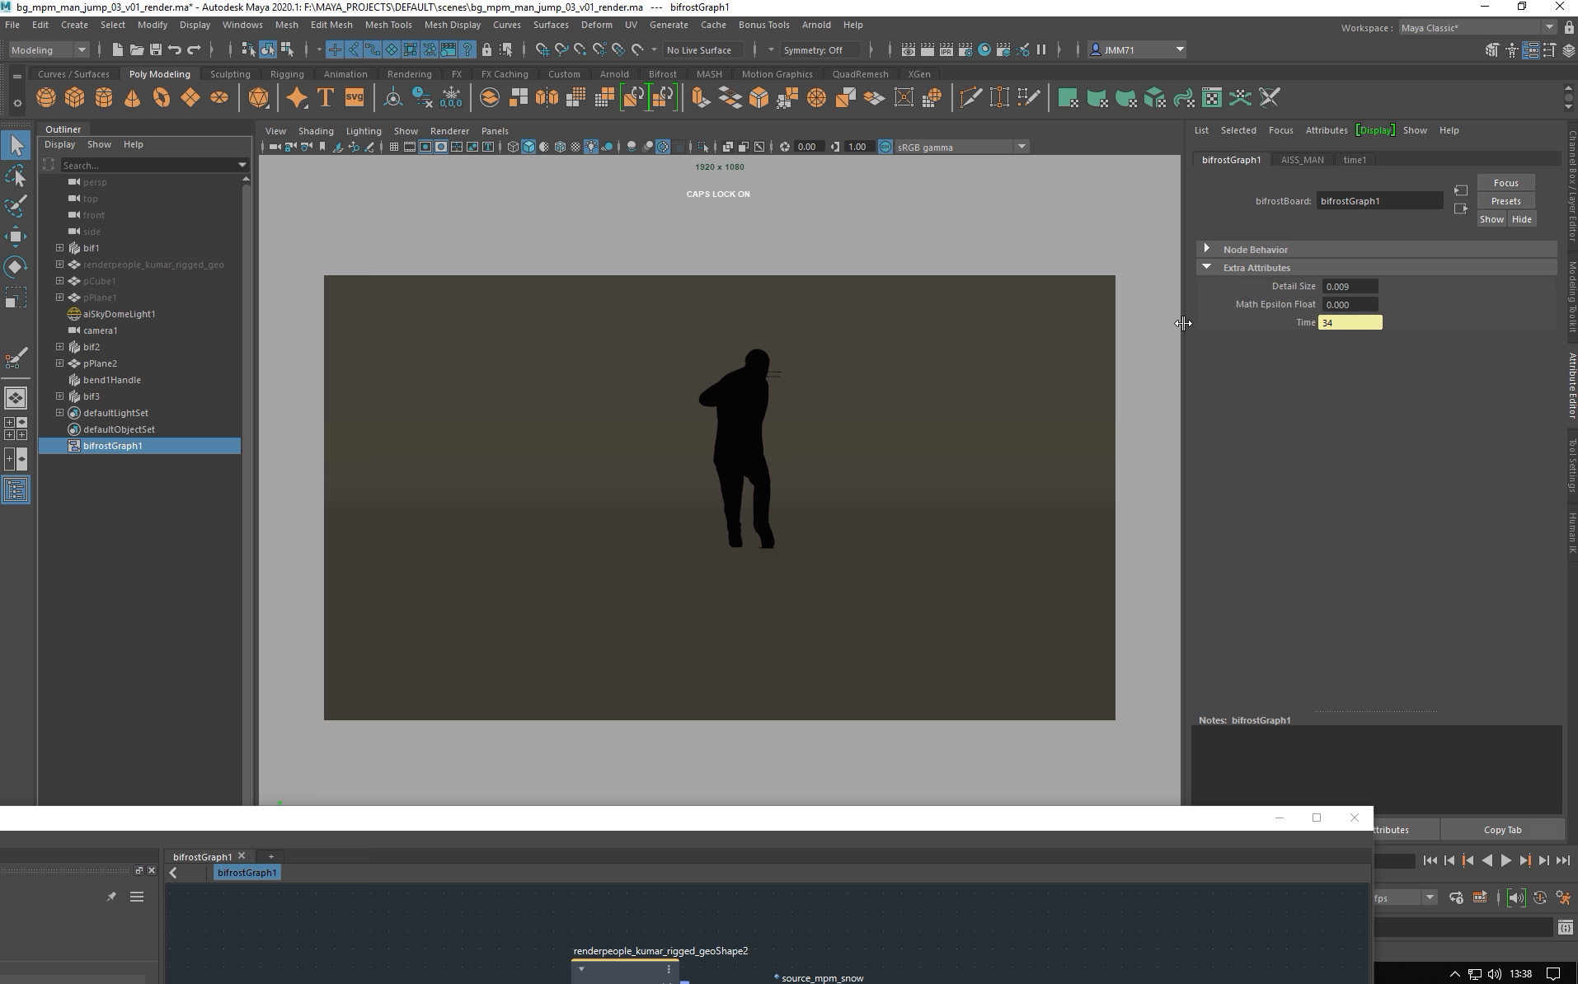
click(1365, 287)
- Reposition the graph editor window and reselect the Detail Size value for editing
drag(810, 820, 689, 281)
drag(192, 272, 431, 272)
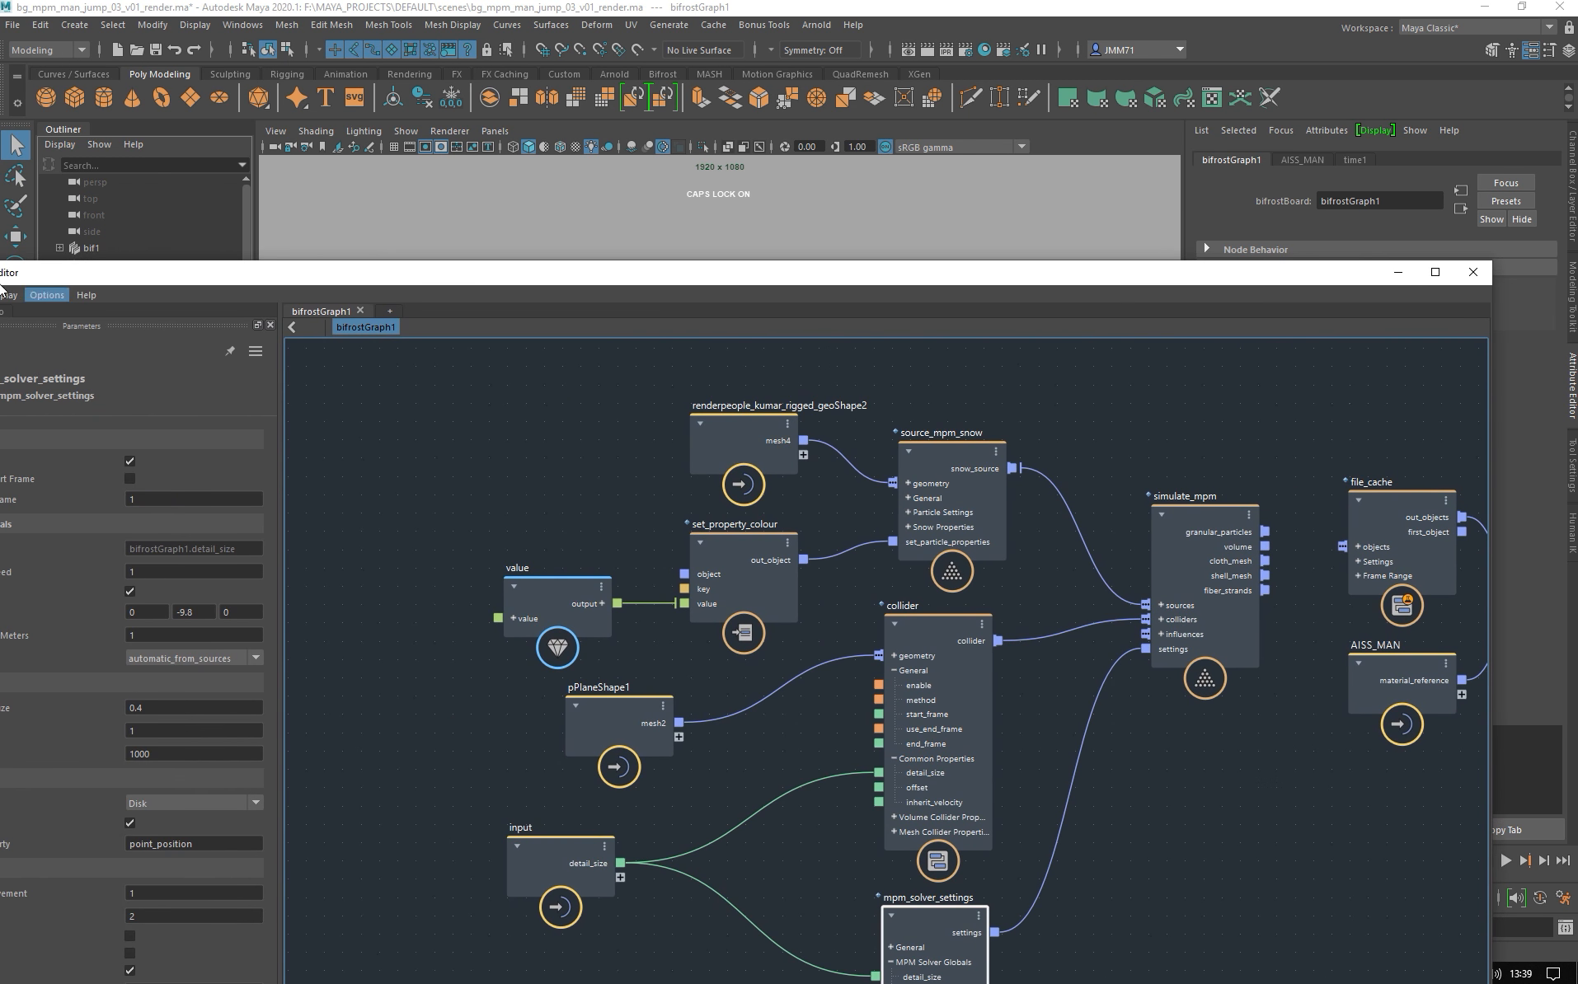
drag(69, 274, 204, 276)
click(99, 296)
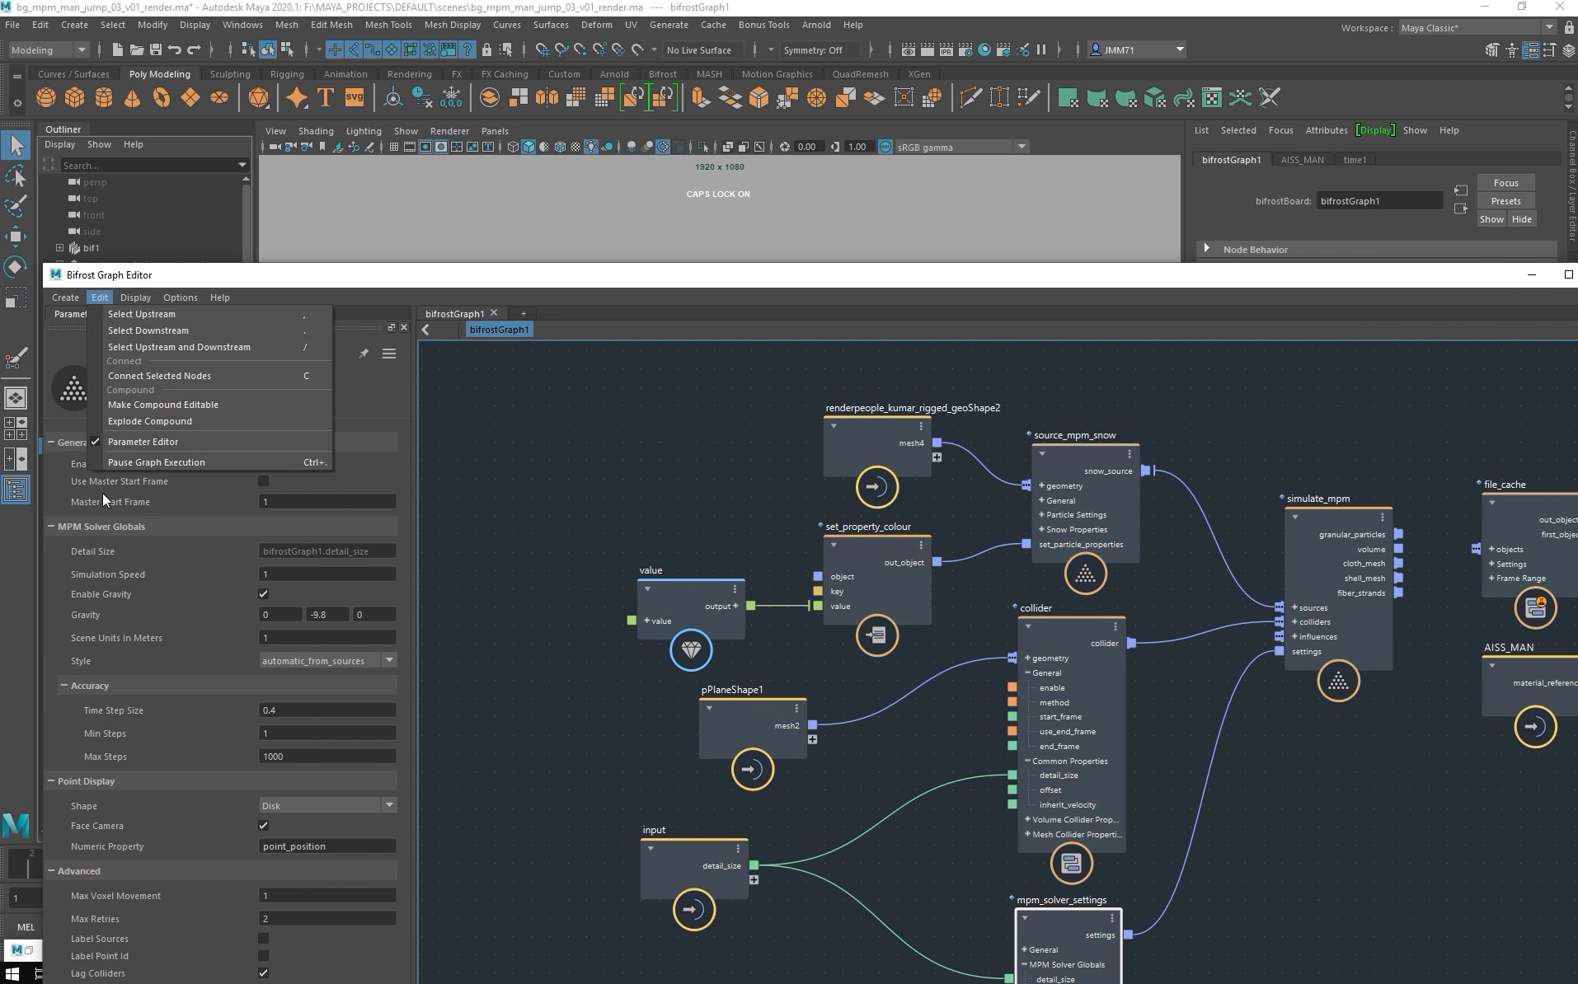
click(975, 274)
drag(627, 274, 44, 248)
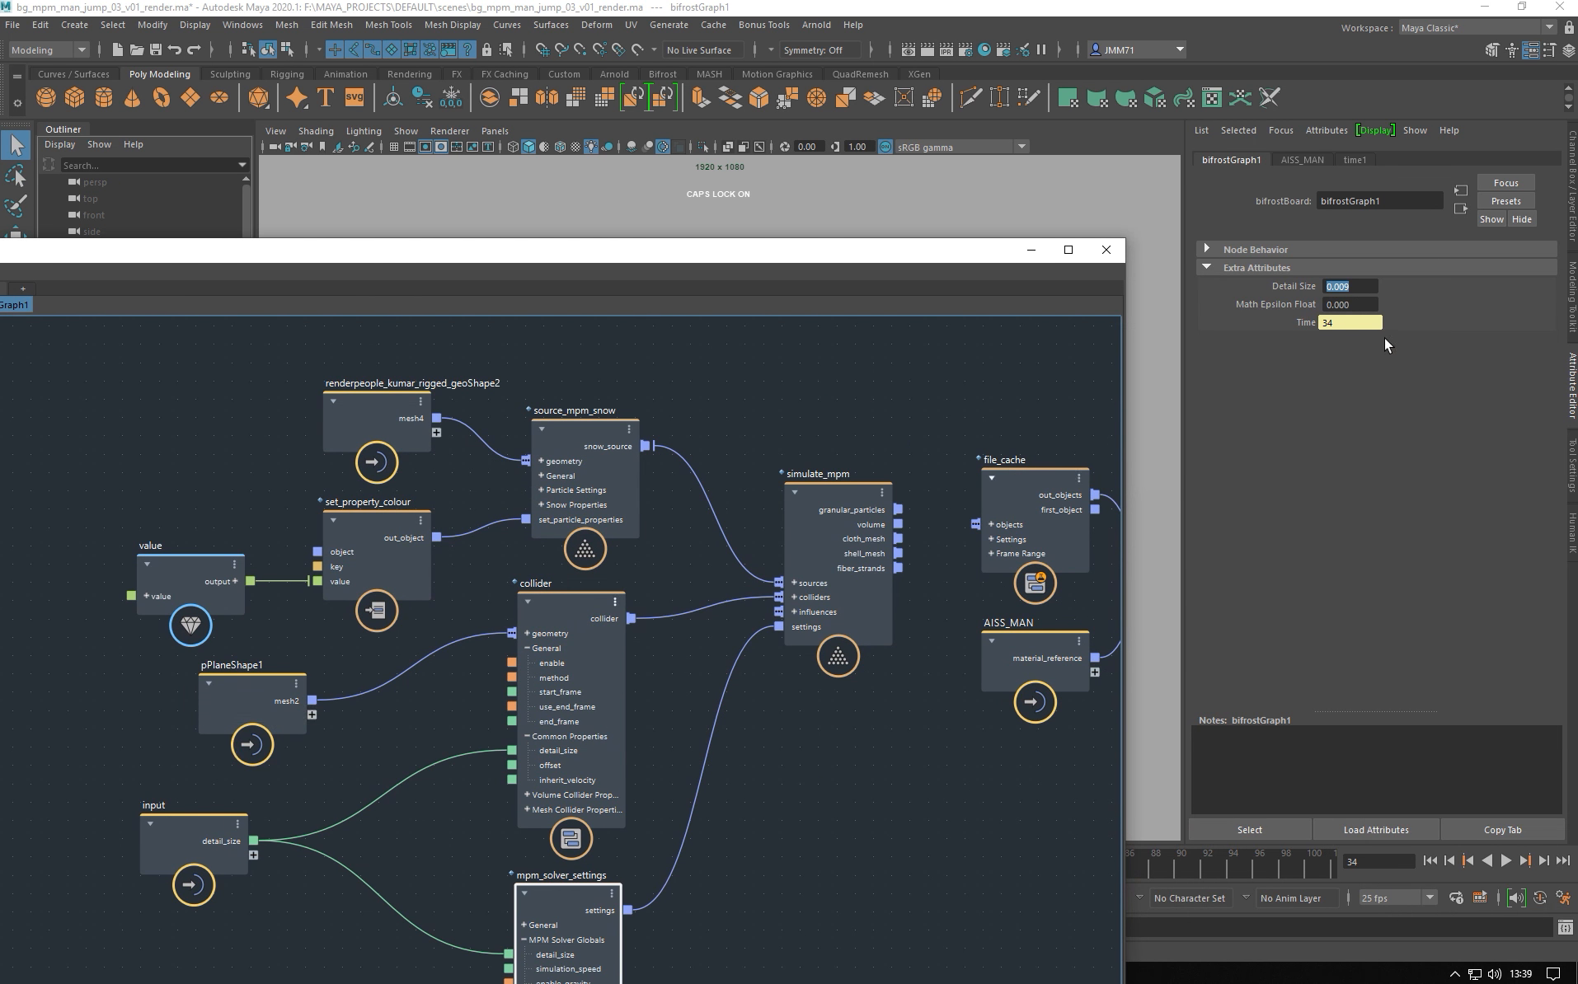
drag(1364, 288, 1319, 288)
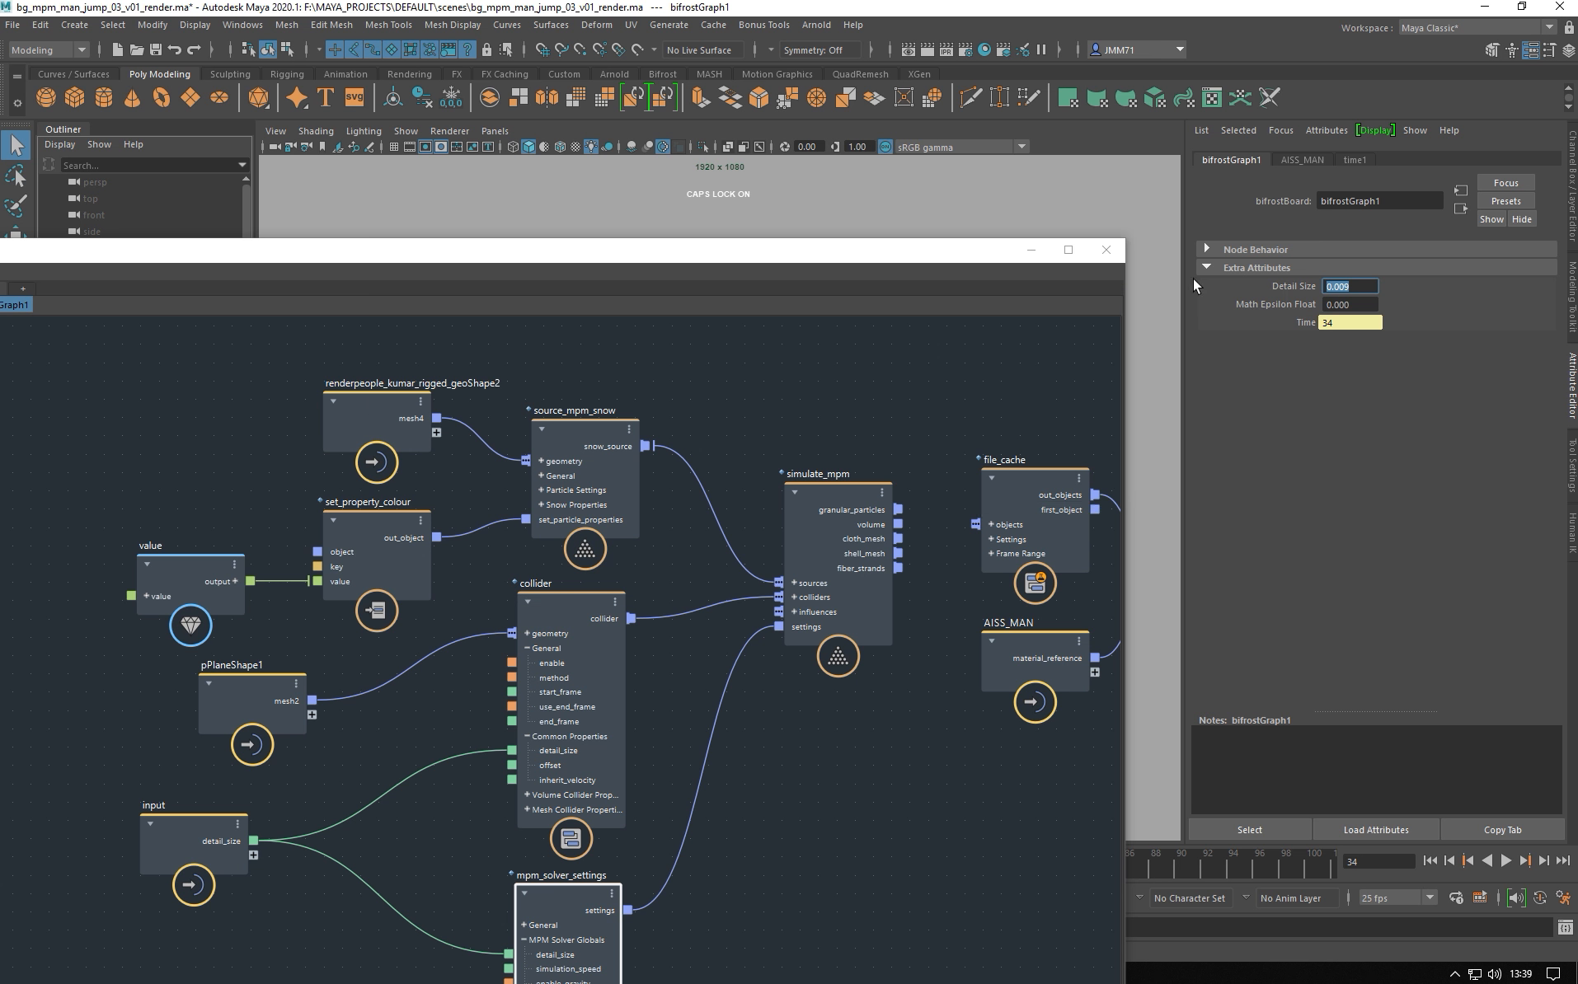
- Move pPlaneShape1 and renderpeople_kumar_rigged_geoShape2 left, then drag the graph window down to reveal the viewport
drag(839, 264, 1020, 120)
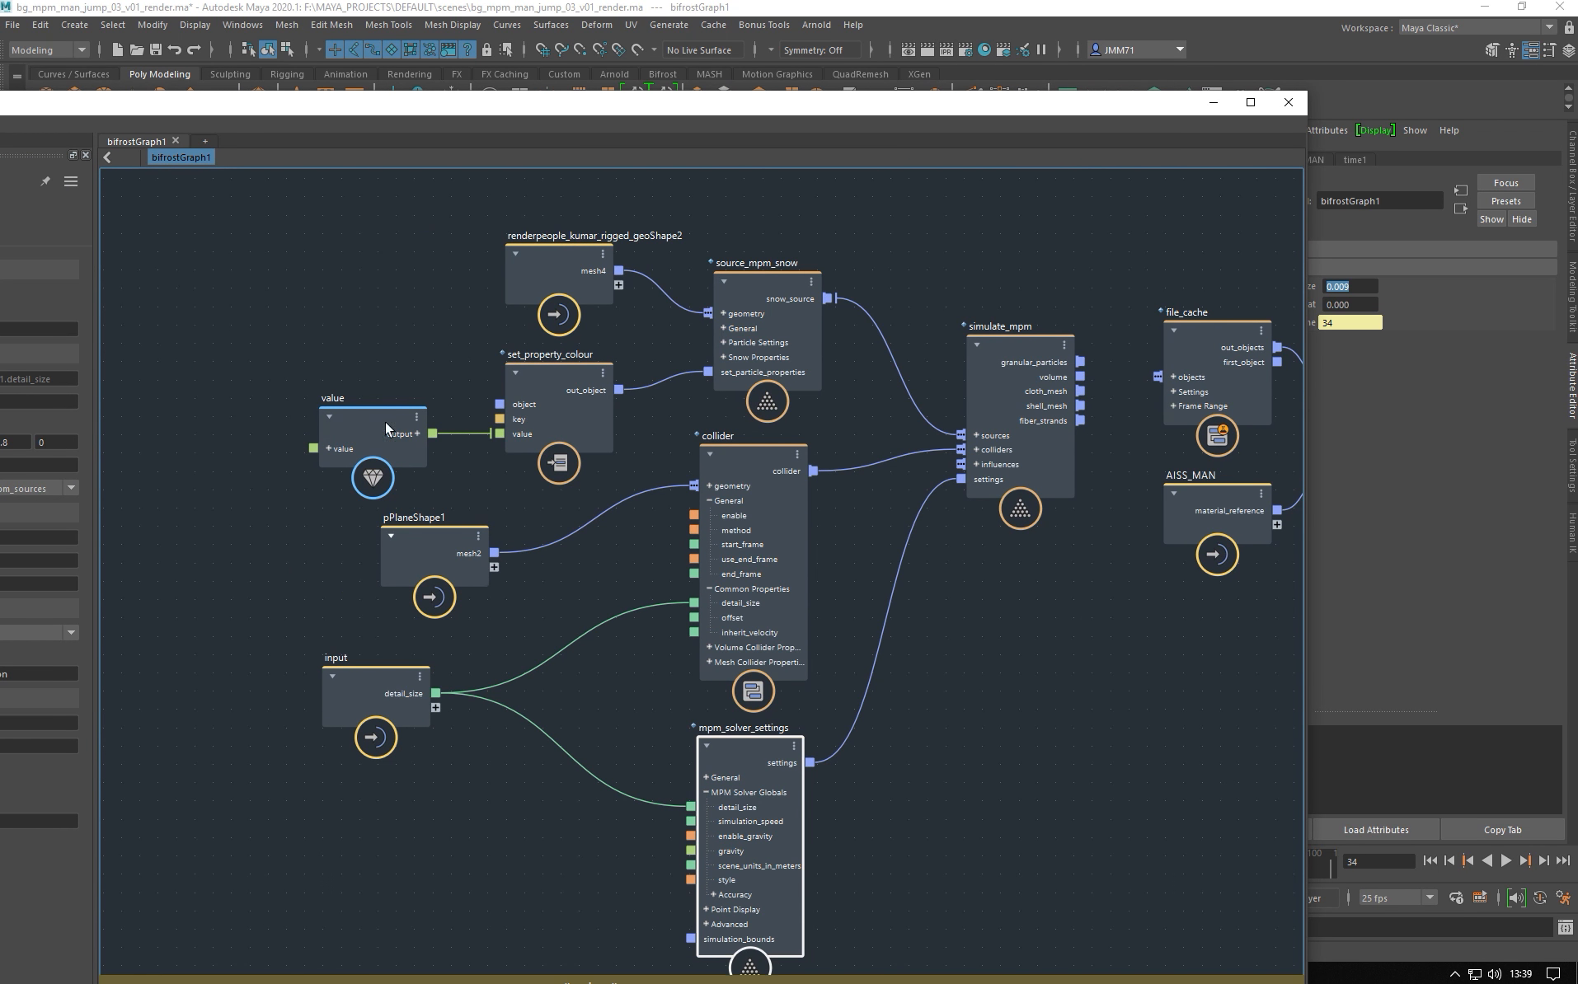
drag(396, 550, 318, 550)
middle_drag(482, 599, 486, 738)
drag(537, 394, 437, 378)
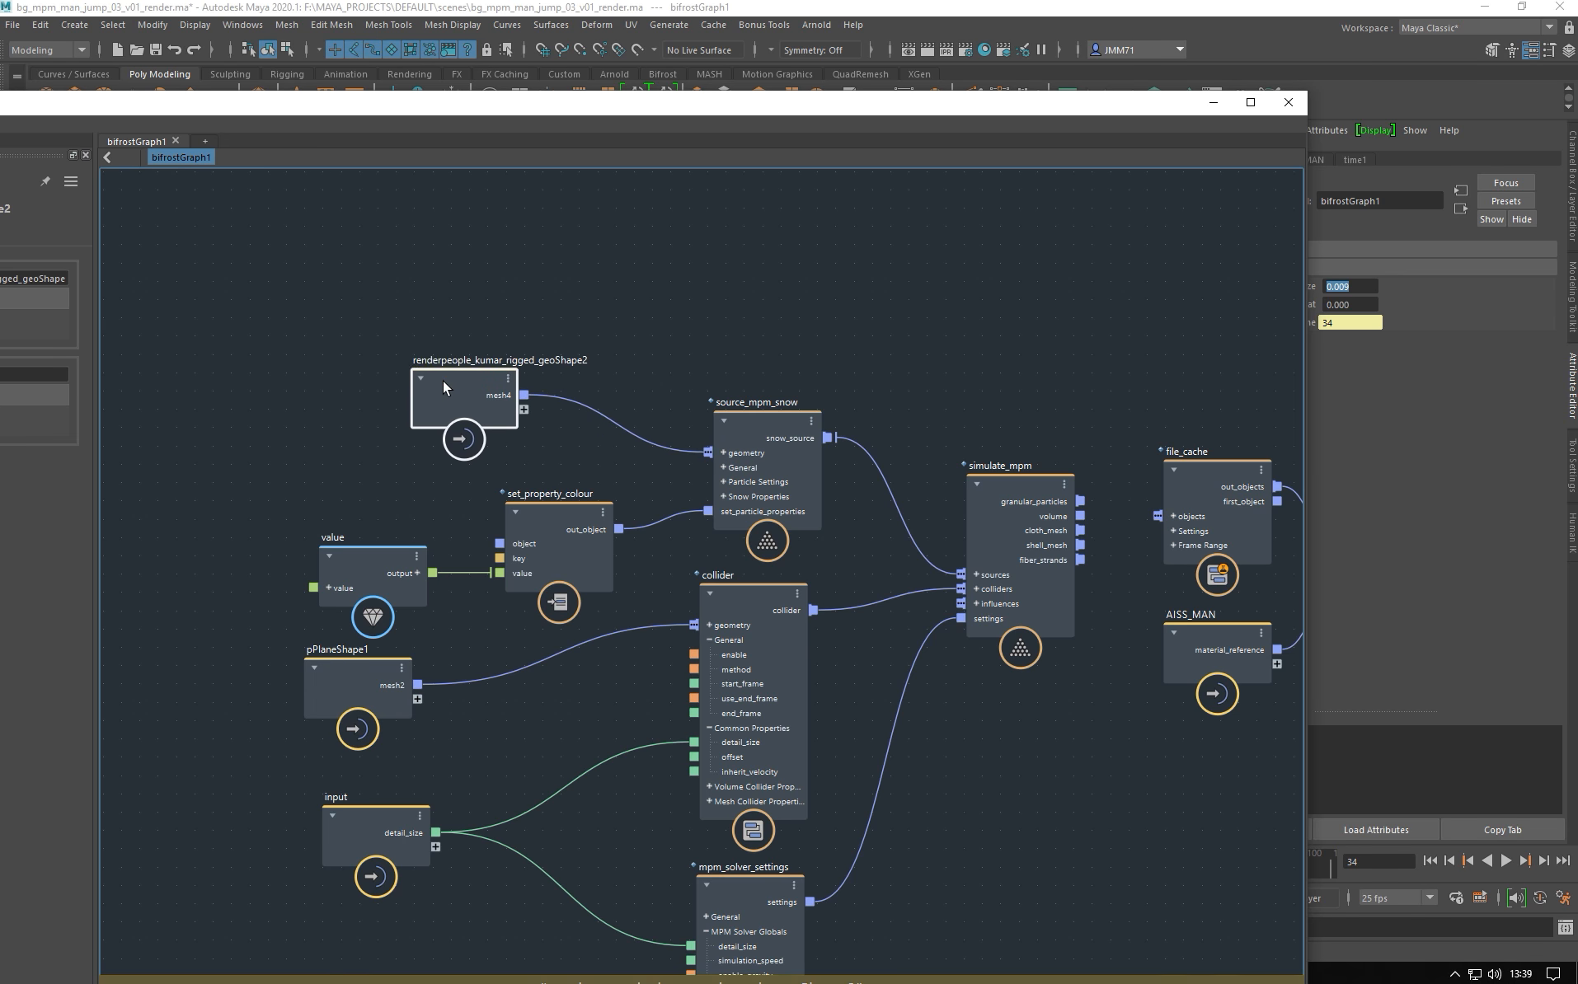
drag(386, 95, 531, 631)
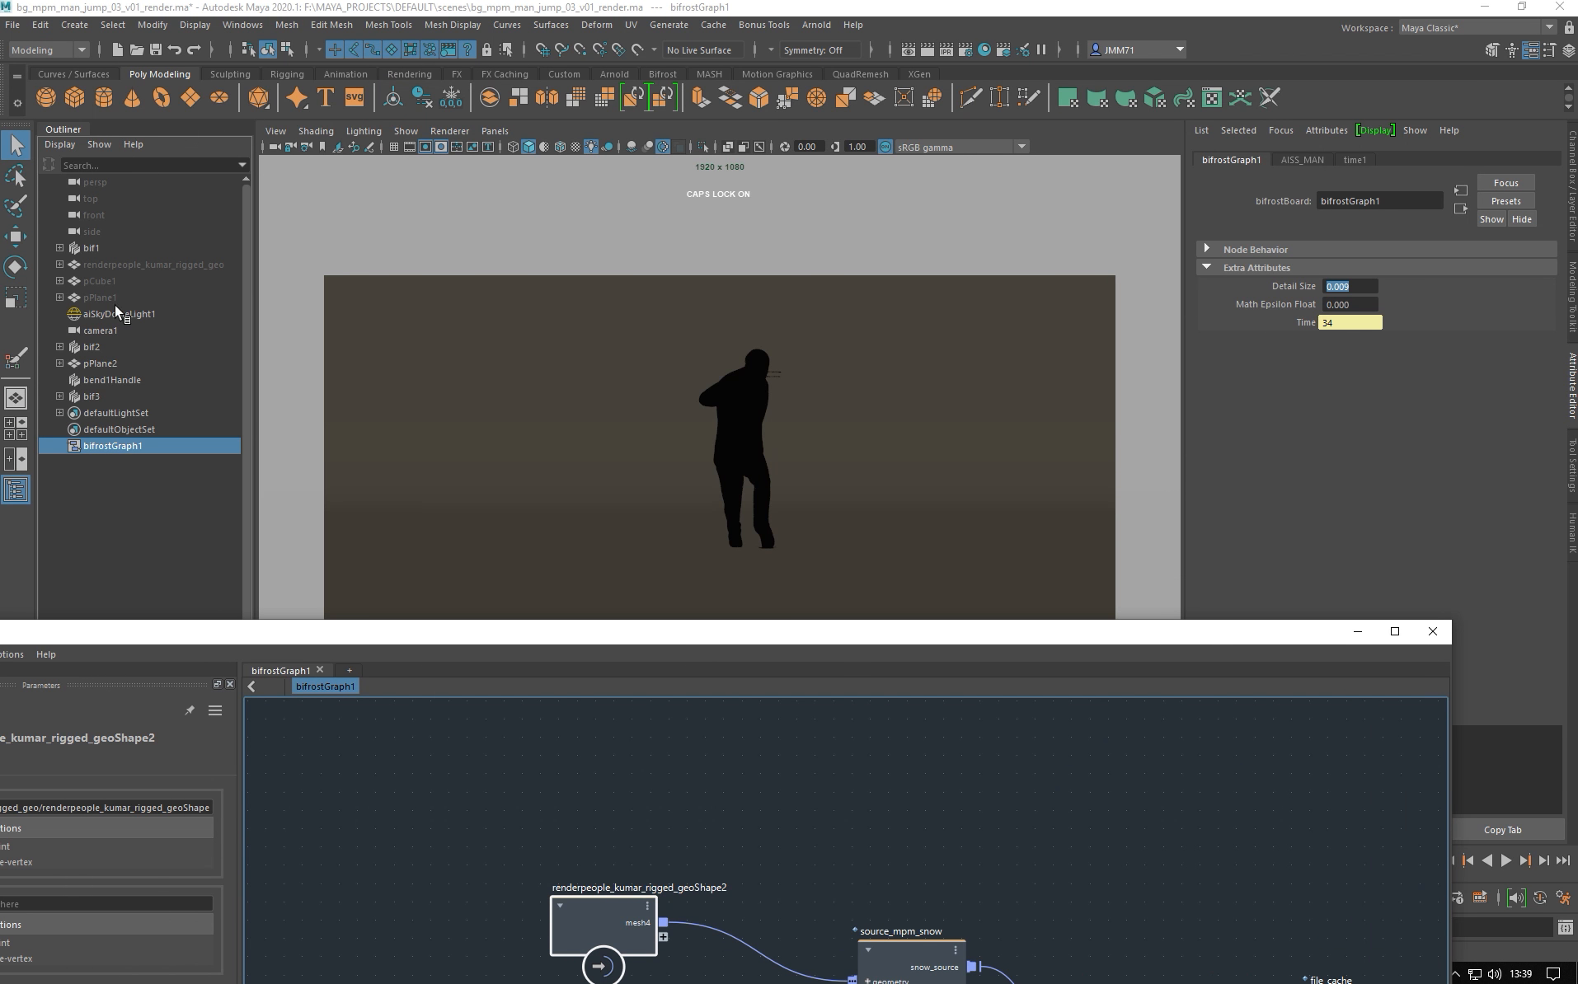
drag(282, 632, 383, 908)
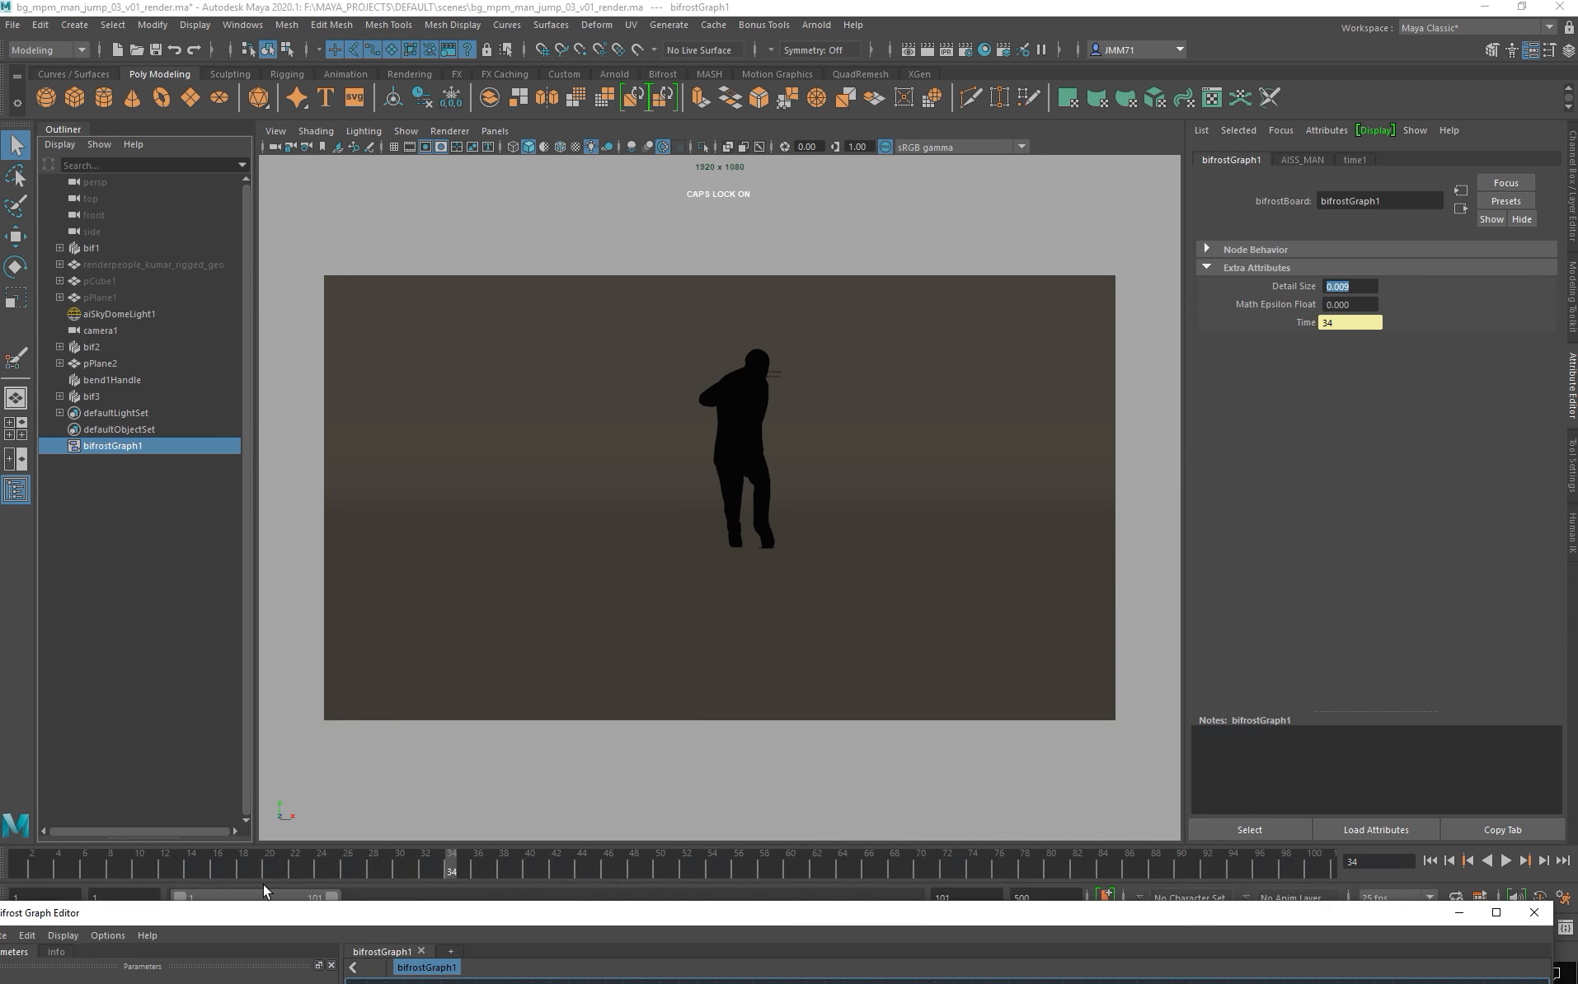
- Jump to frame 19 and bring the Bifrost graph window back over the viewport
click(255, 864)
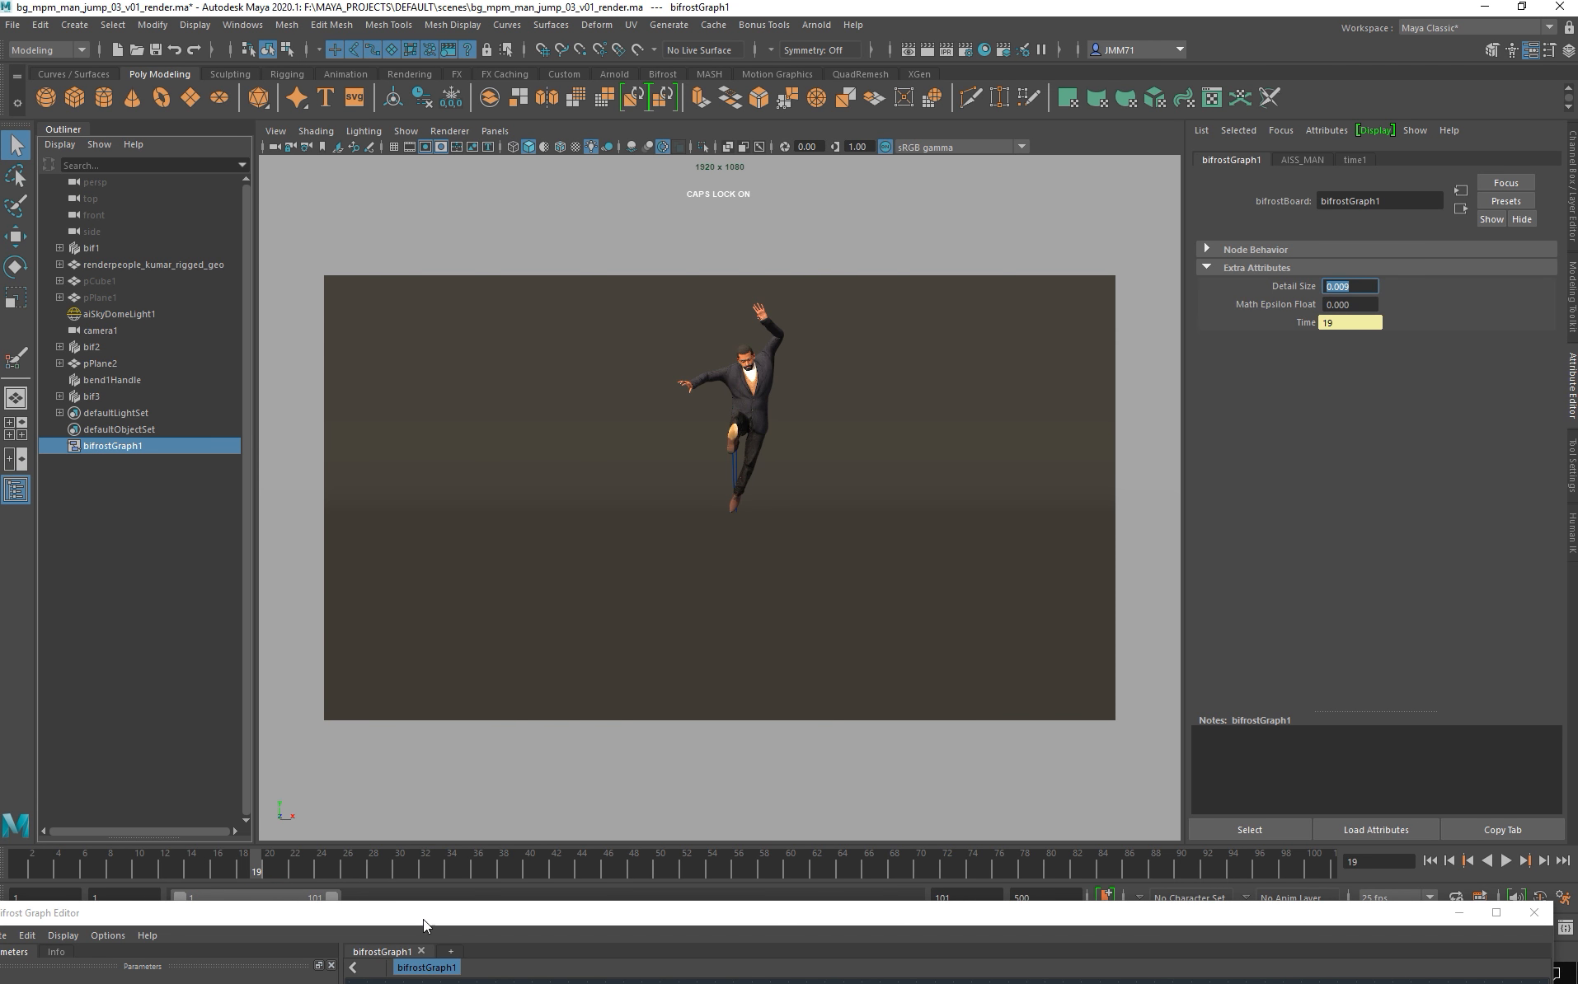
click(424, 917)
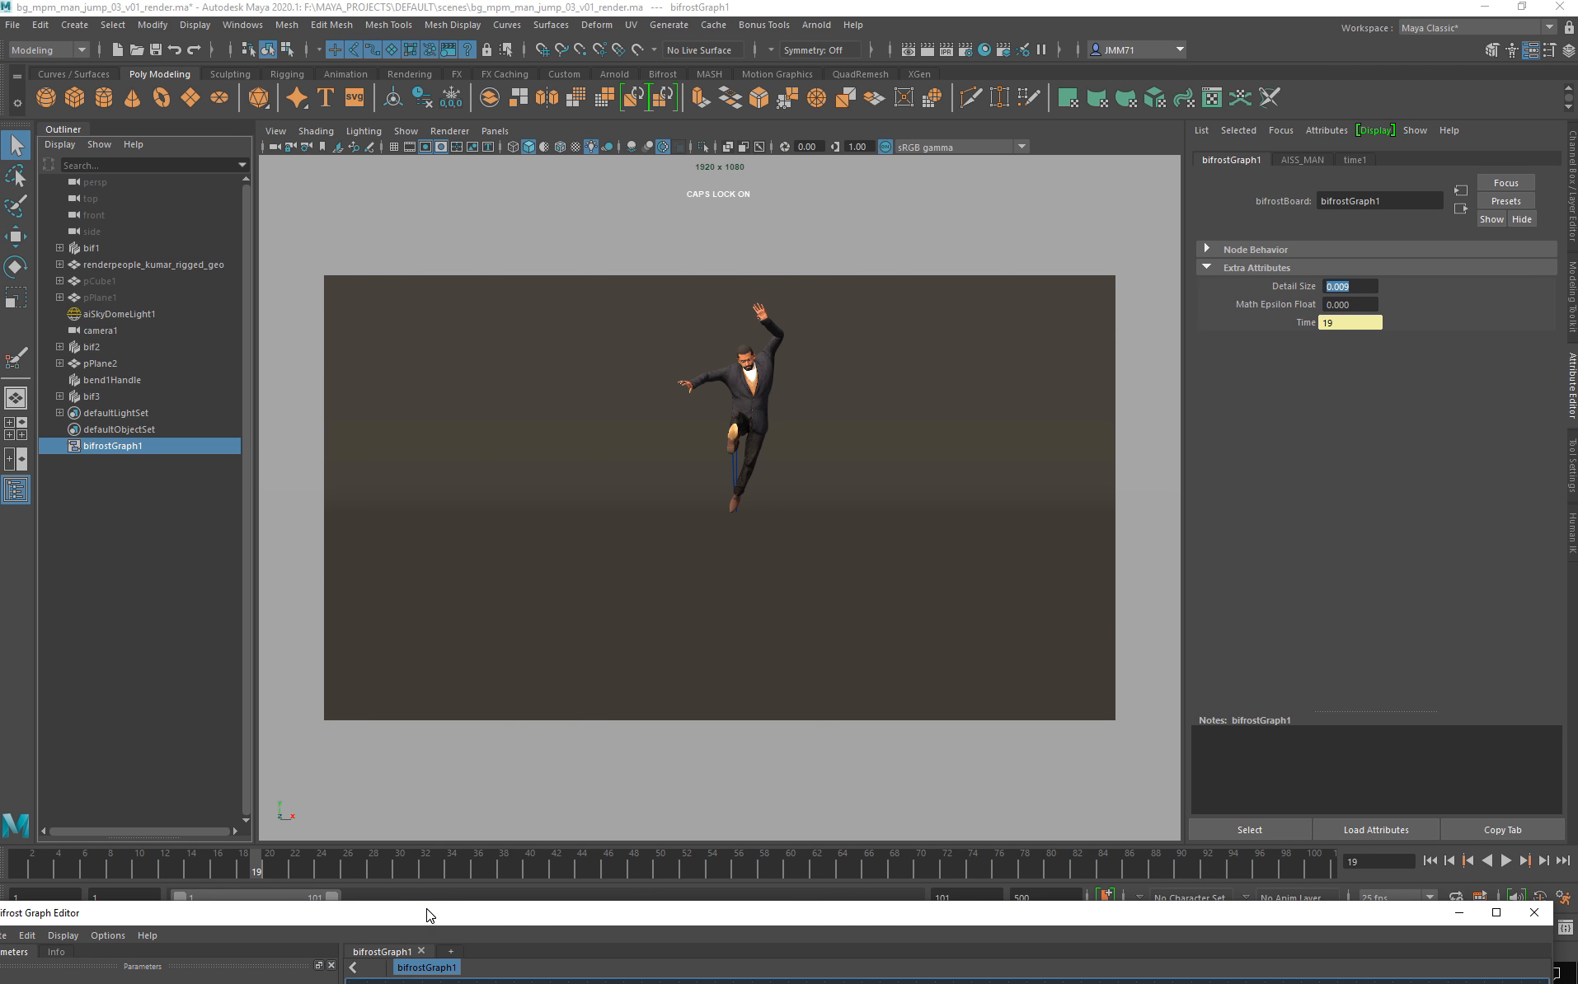
drag(427, 915, 496, 104)
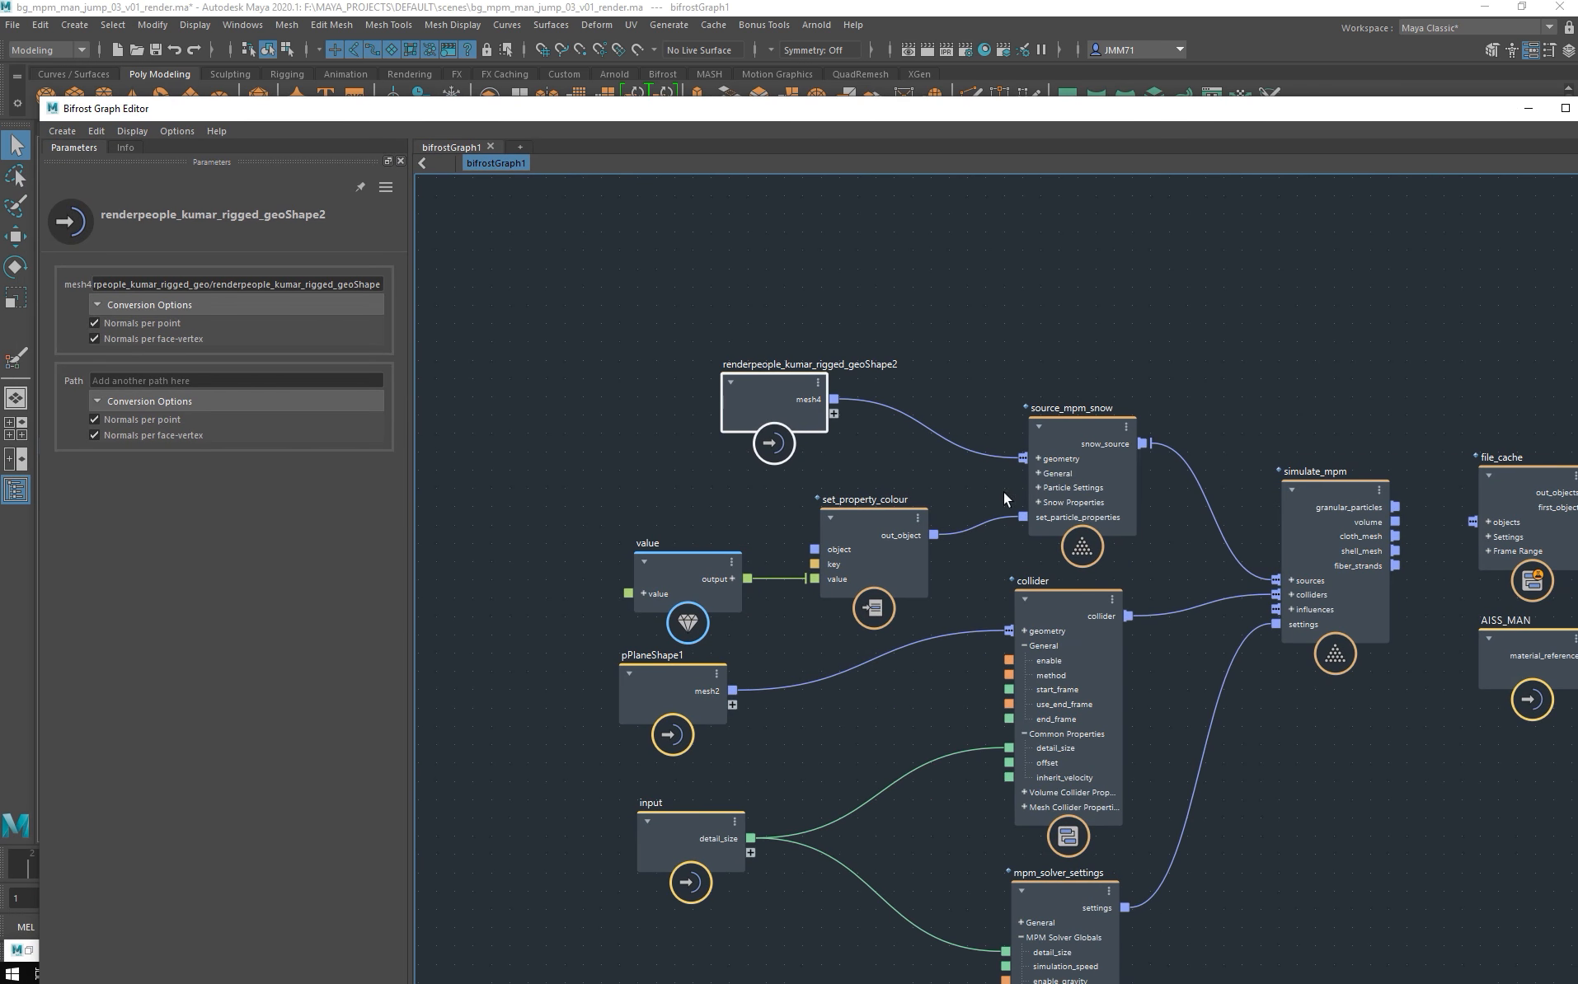
drag(668, 107, 589, 612)
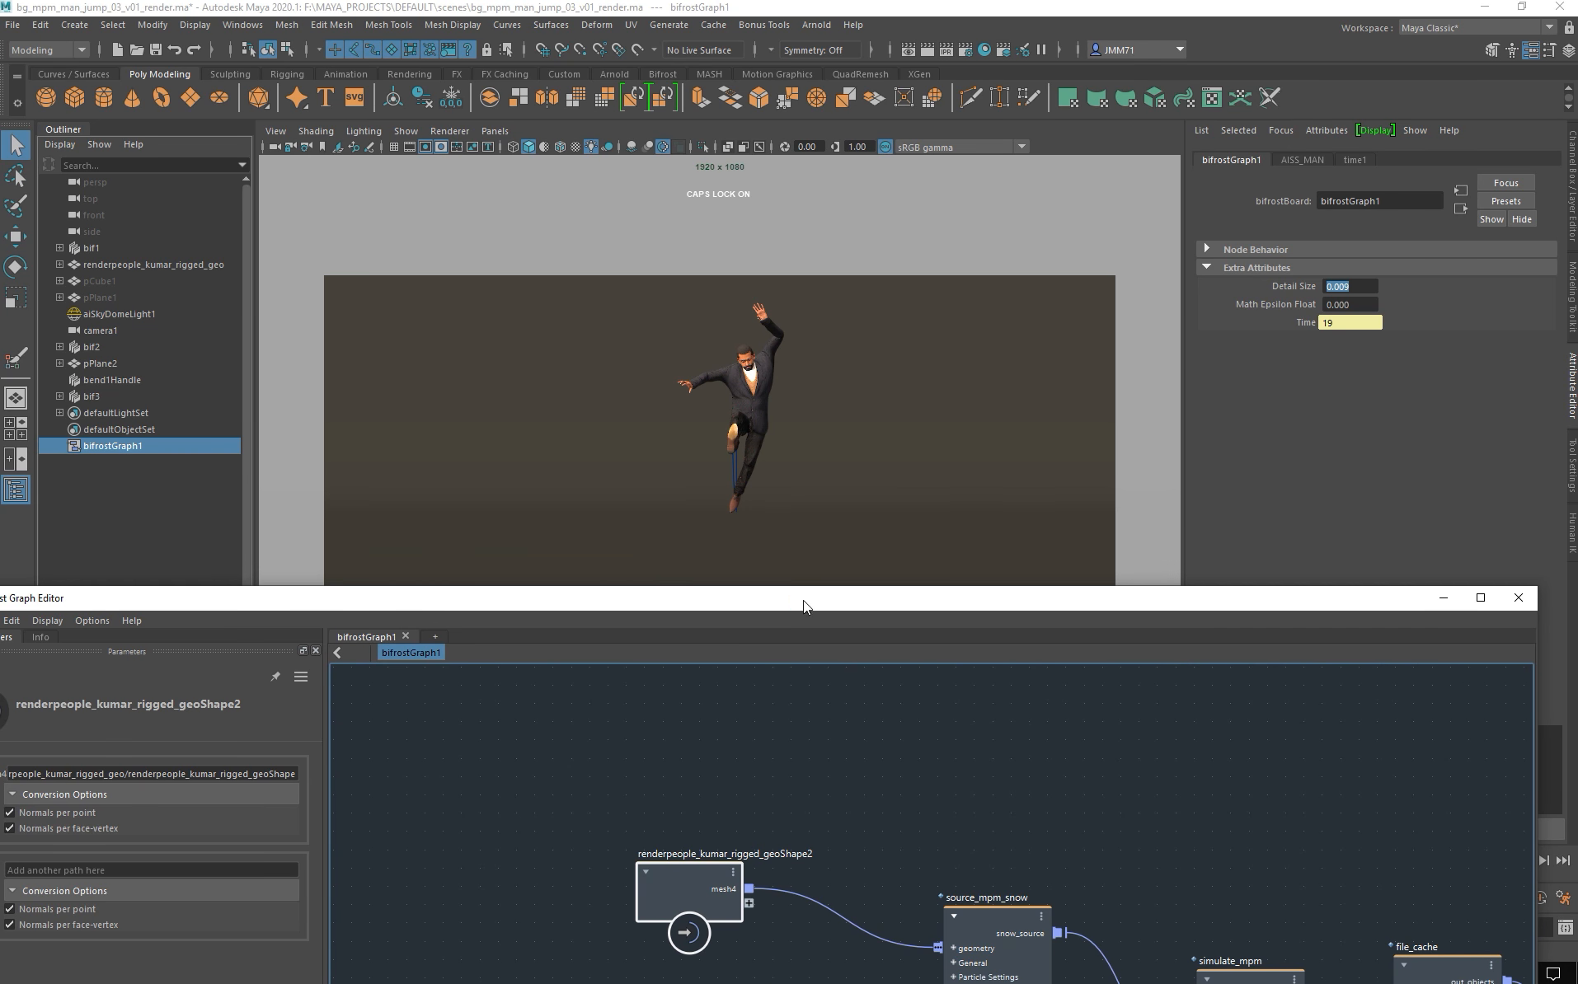
drag(808, 603, 678, 481)
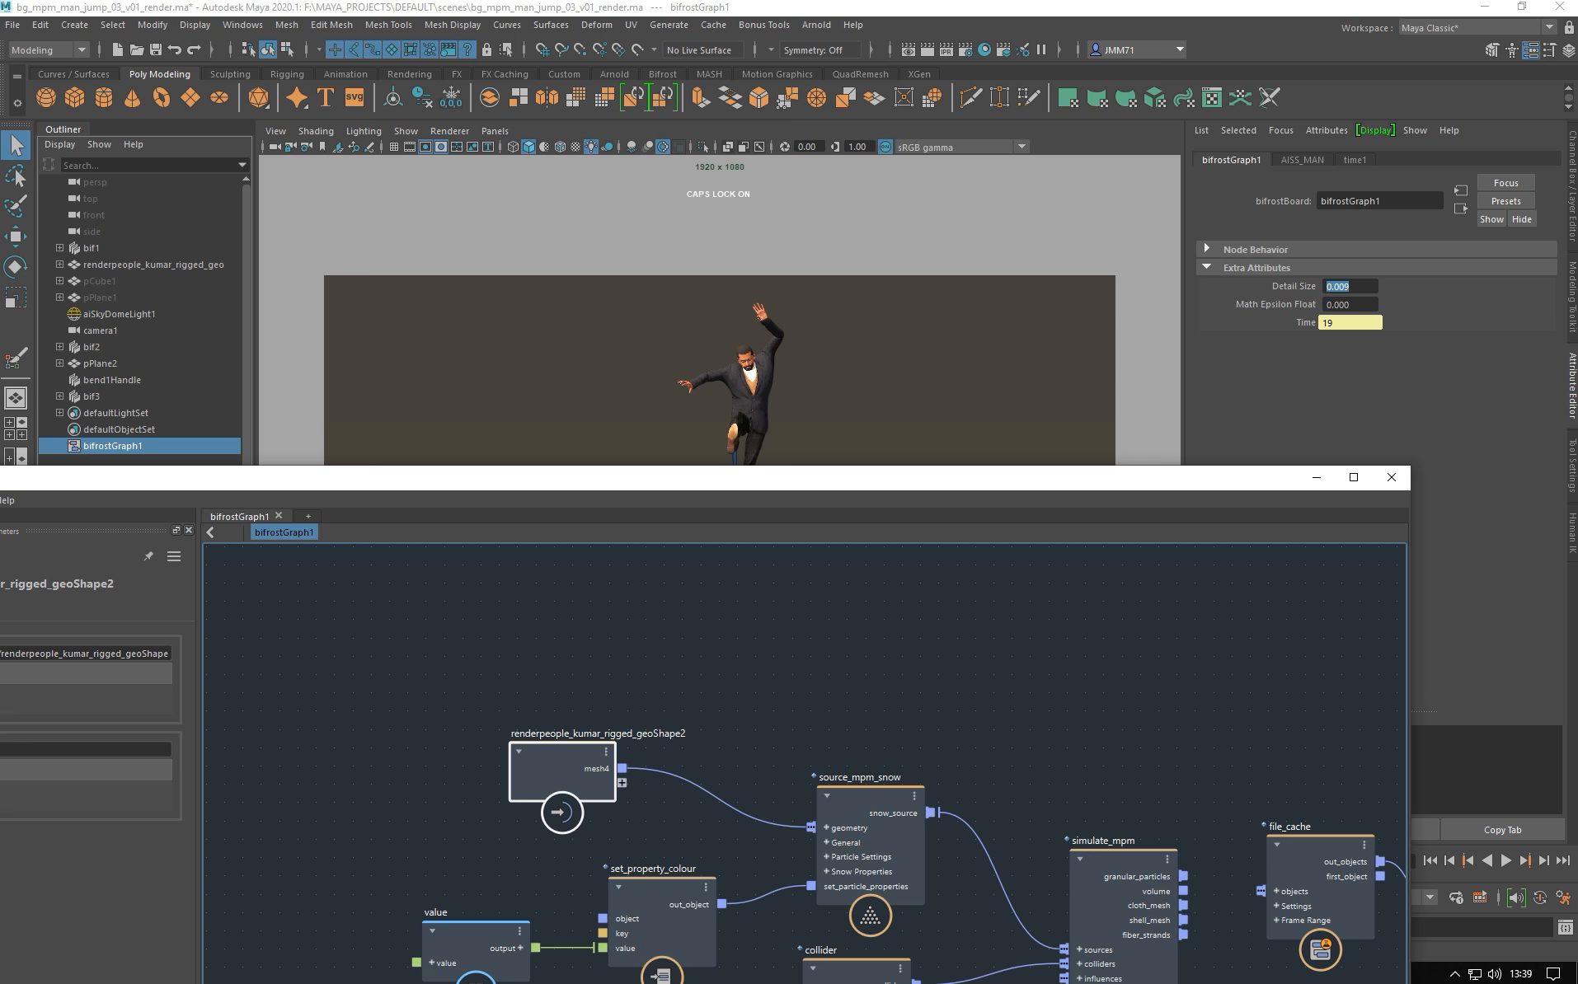
- Maximize the Bifrost graph, then view and minimize the rendered snow video
drag(453, 480, 577, 5)
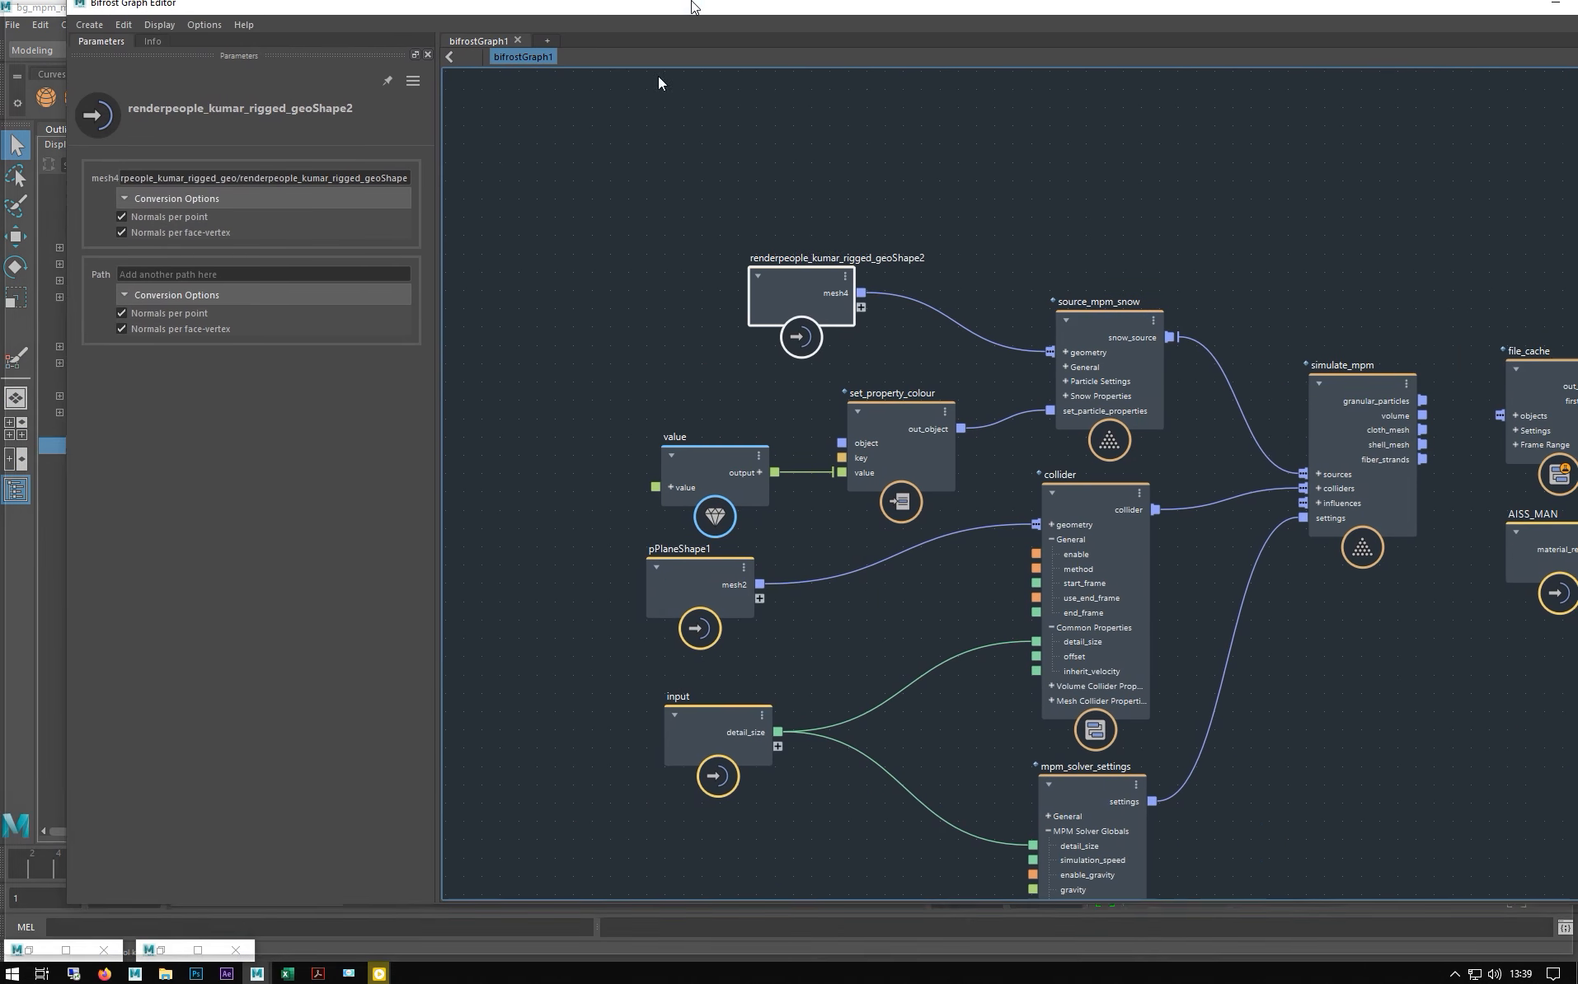
click(377, 975)
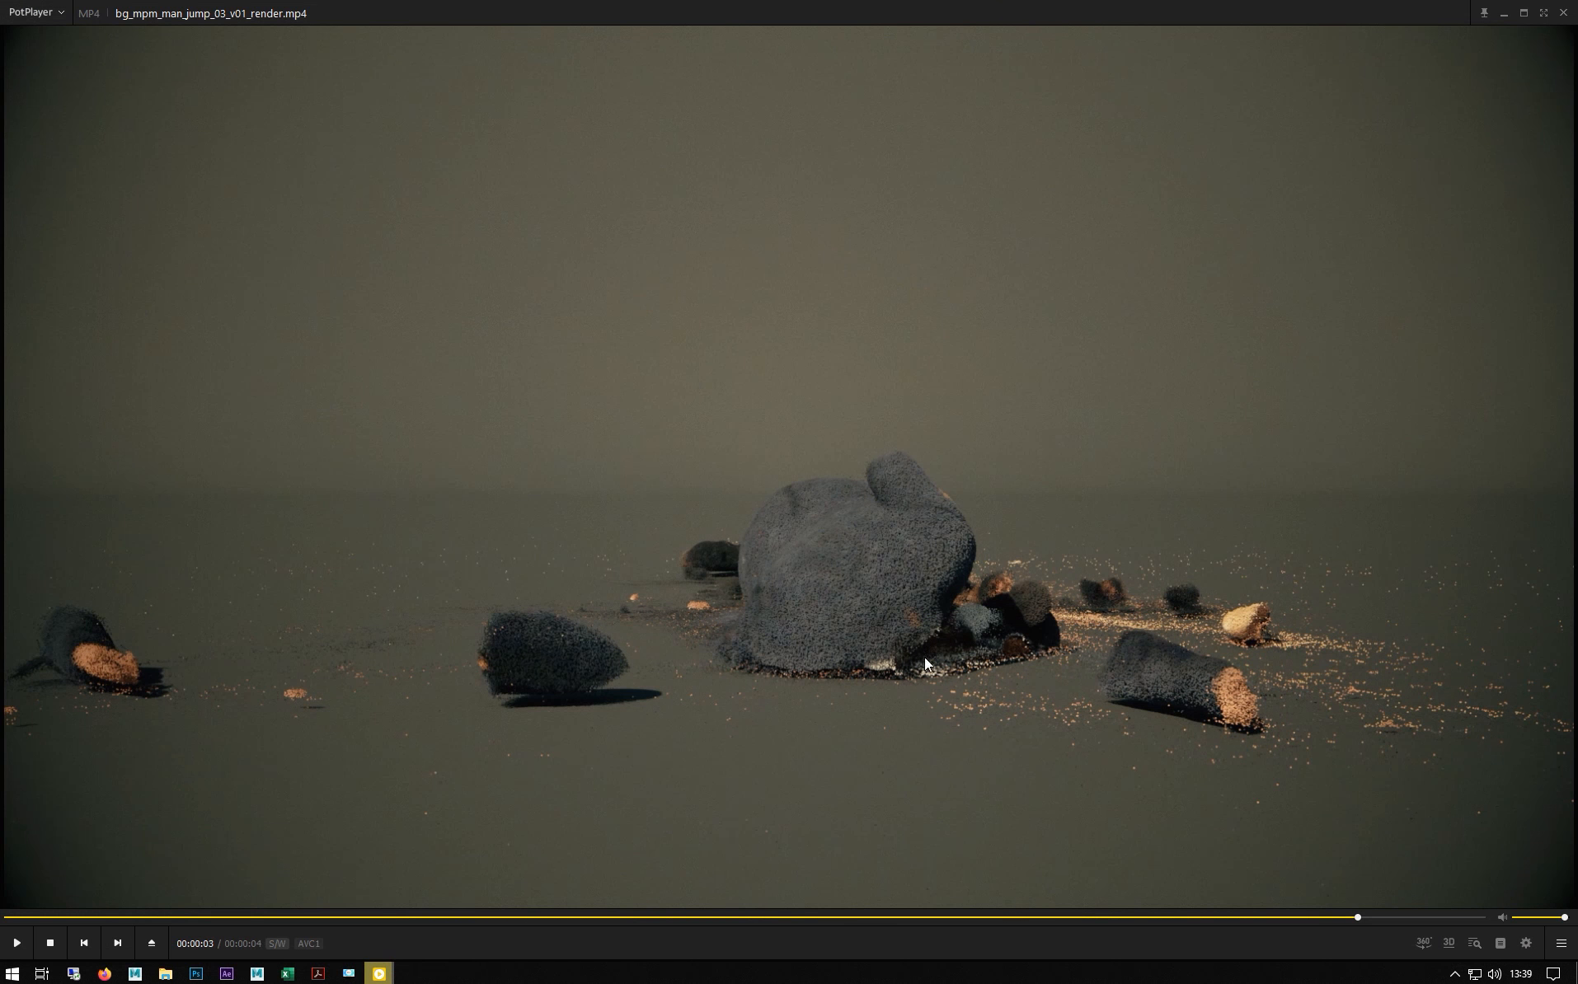
click(1501, 11)
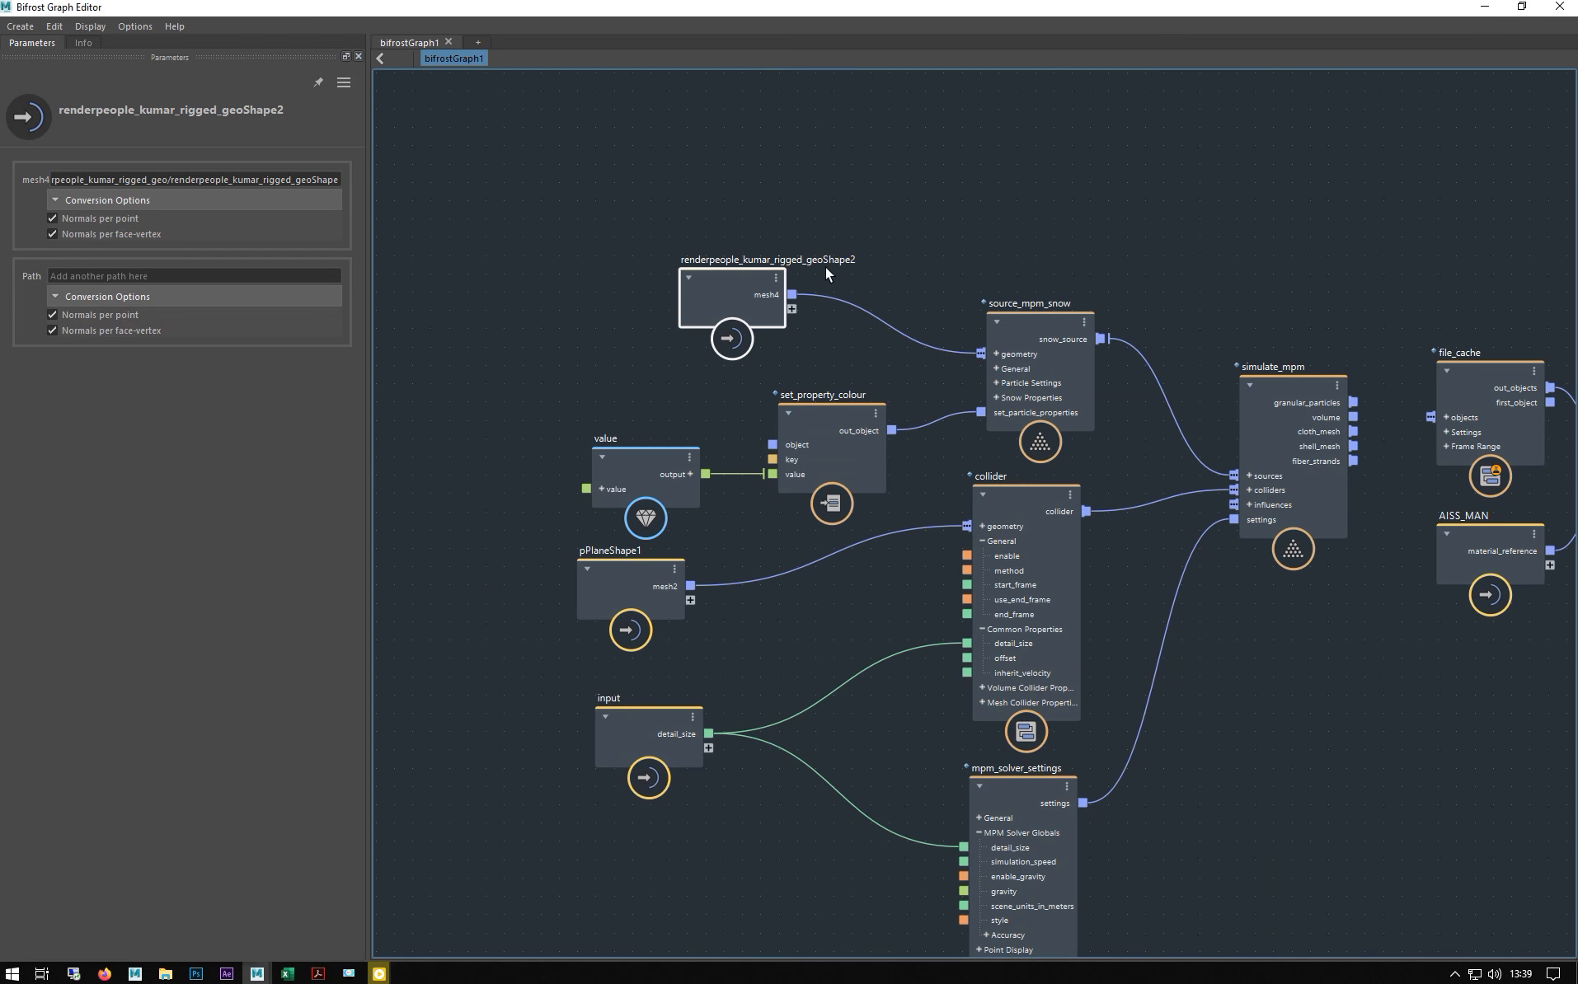
- Pan the graph to assign_material and output, minimize the editor, and select the man's mesh
middle_drag(881, 200, 669, 186)
scroll(908, 187, down, 2)
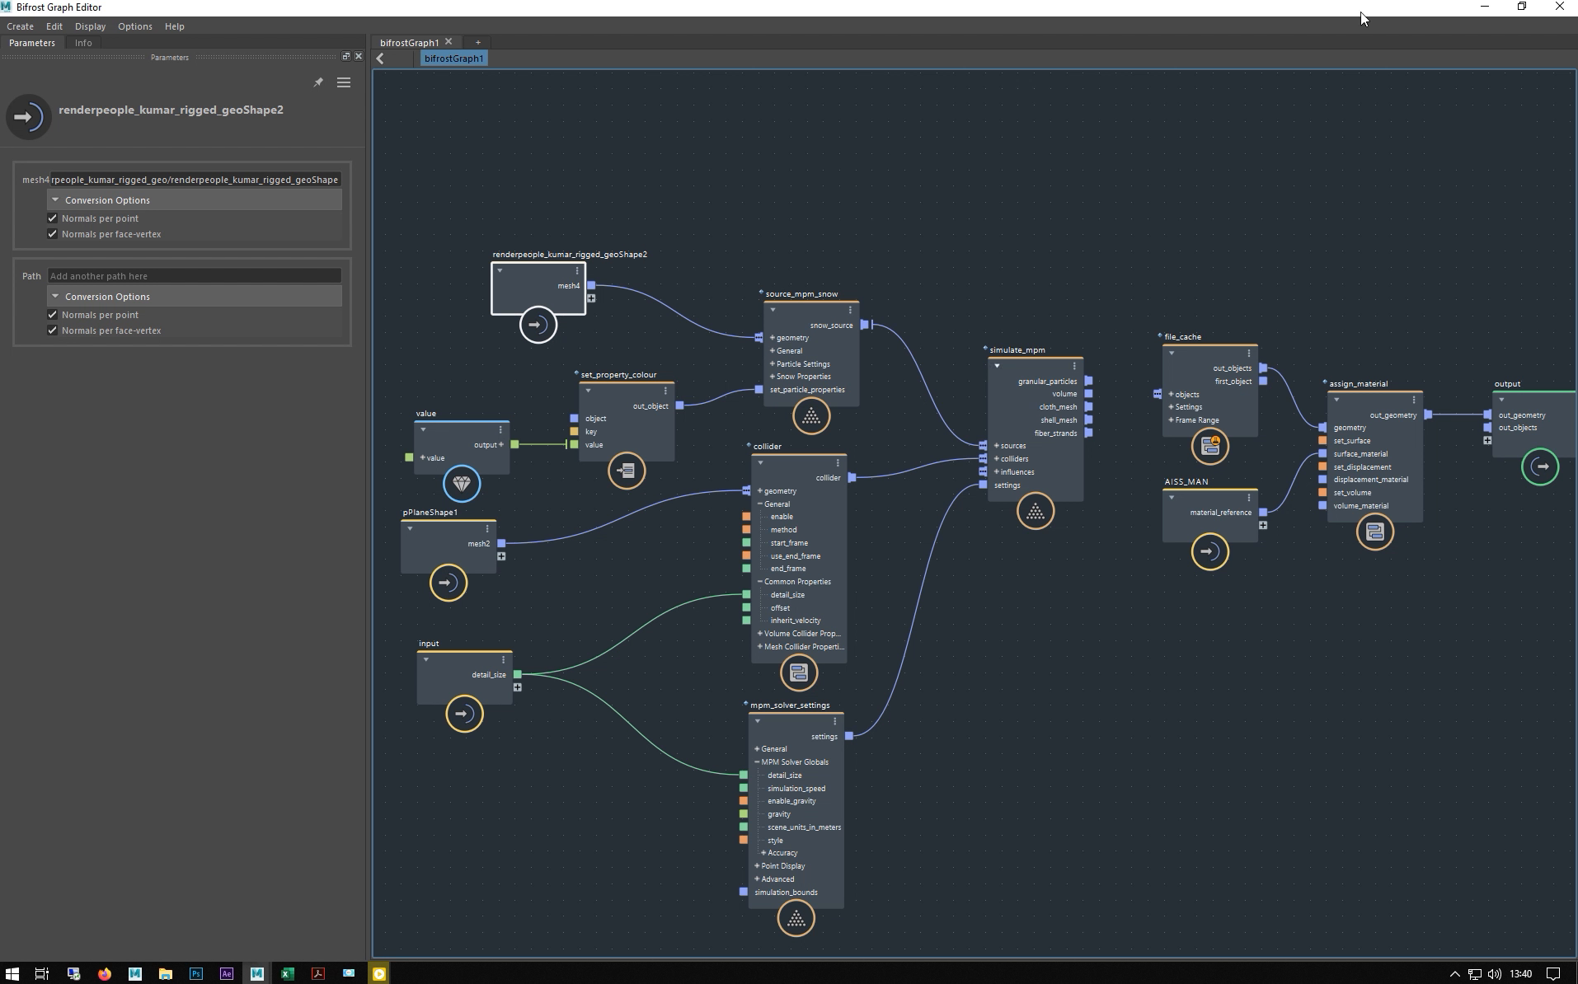
click(1484, 6)
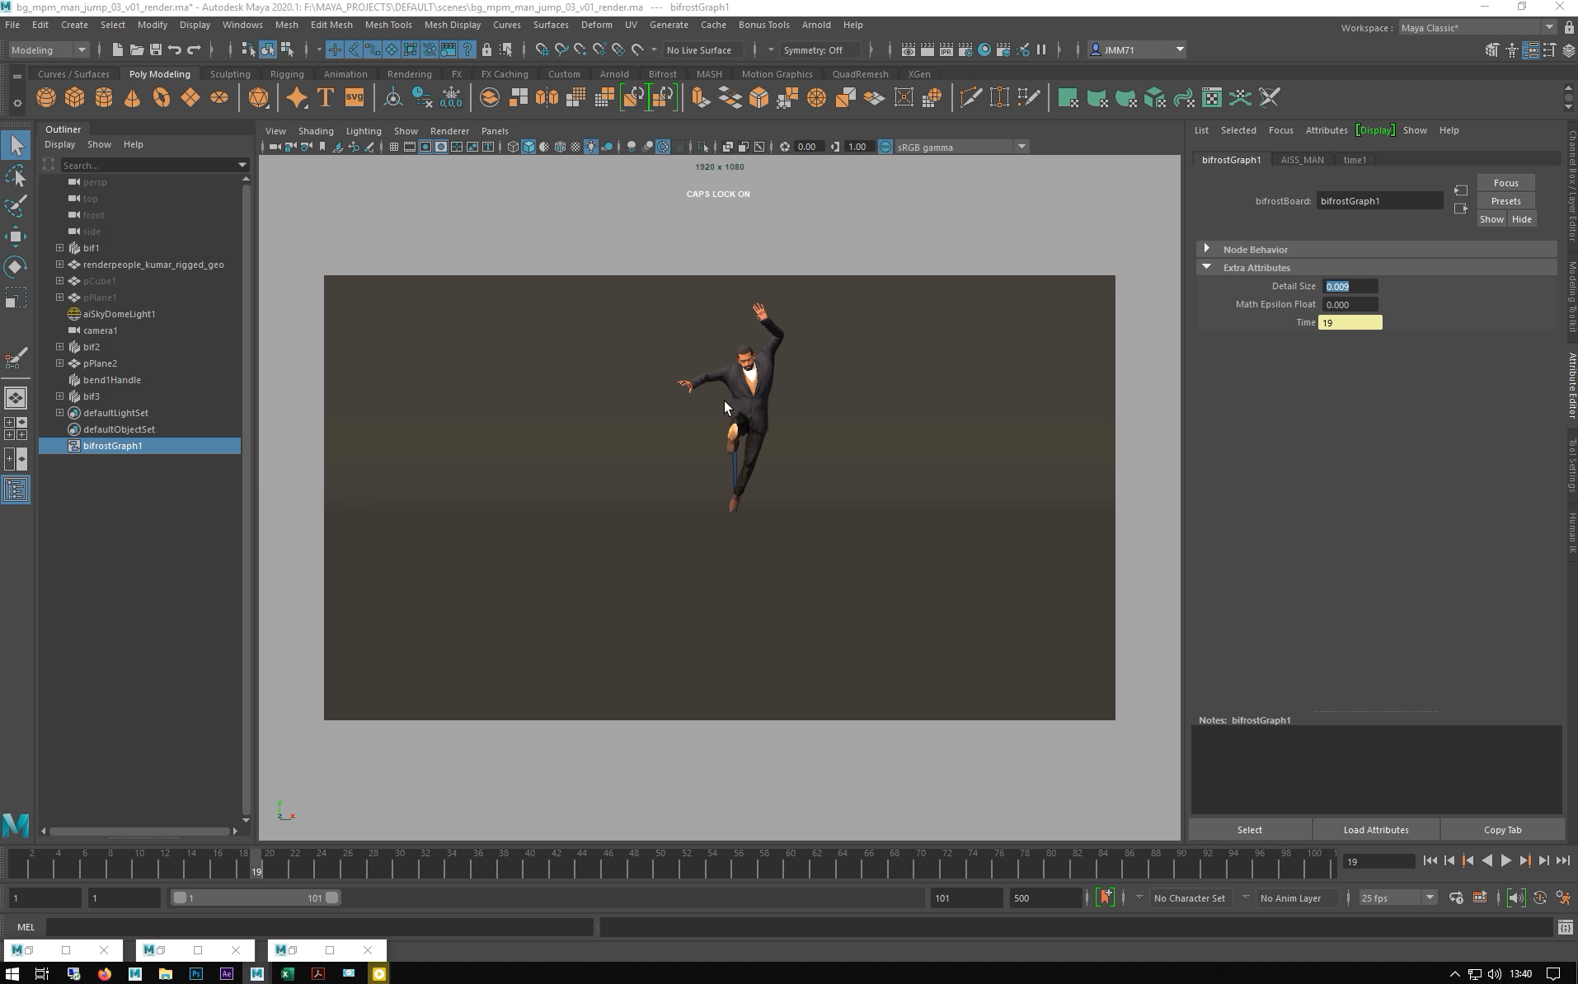
click(759, 364)
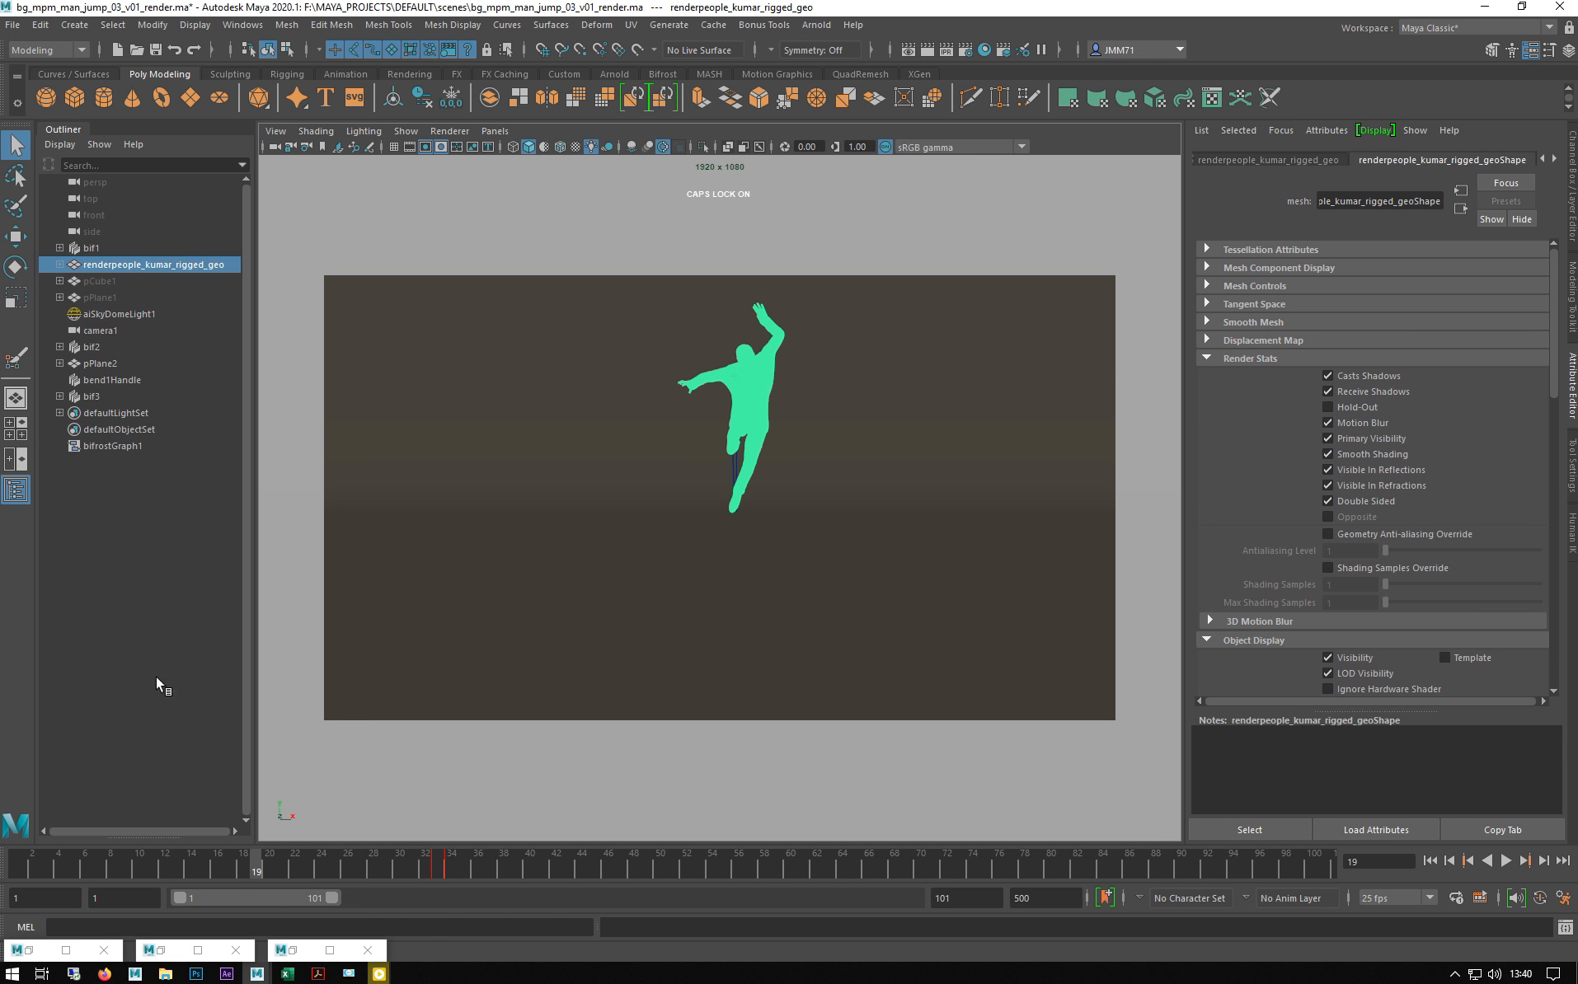
- Start painting the man's vertexColorRGB colour set and show the tool settings in perspective view
right_click(749, 366)
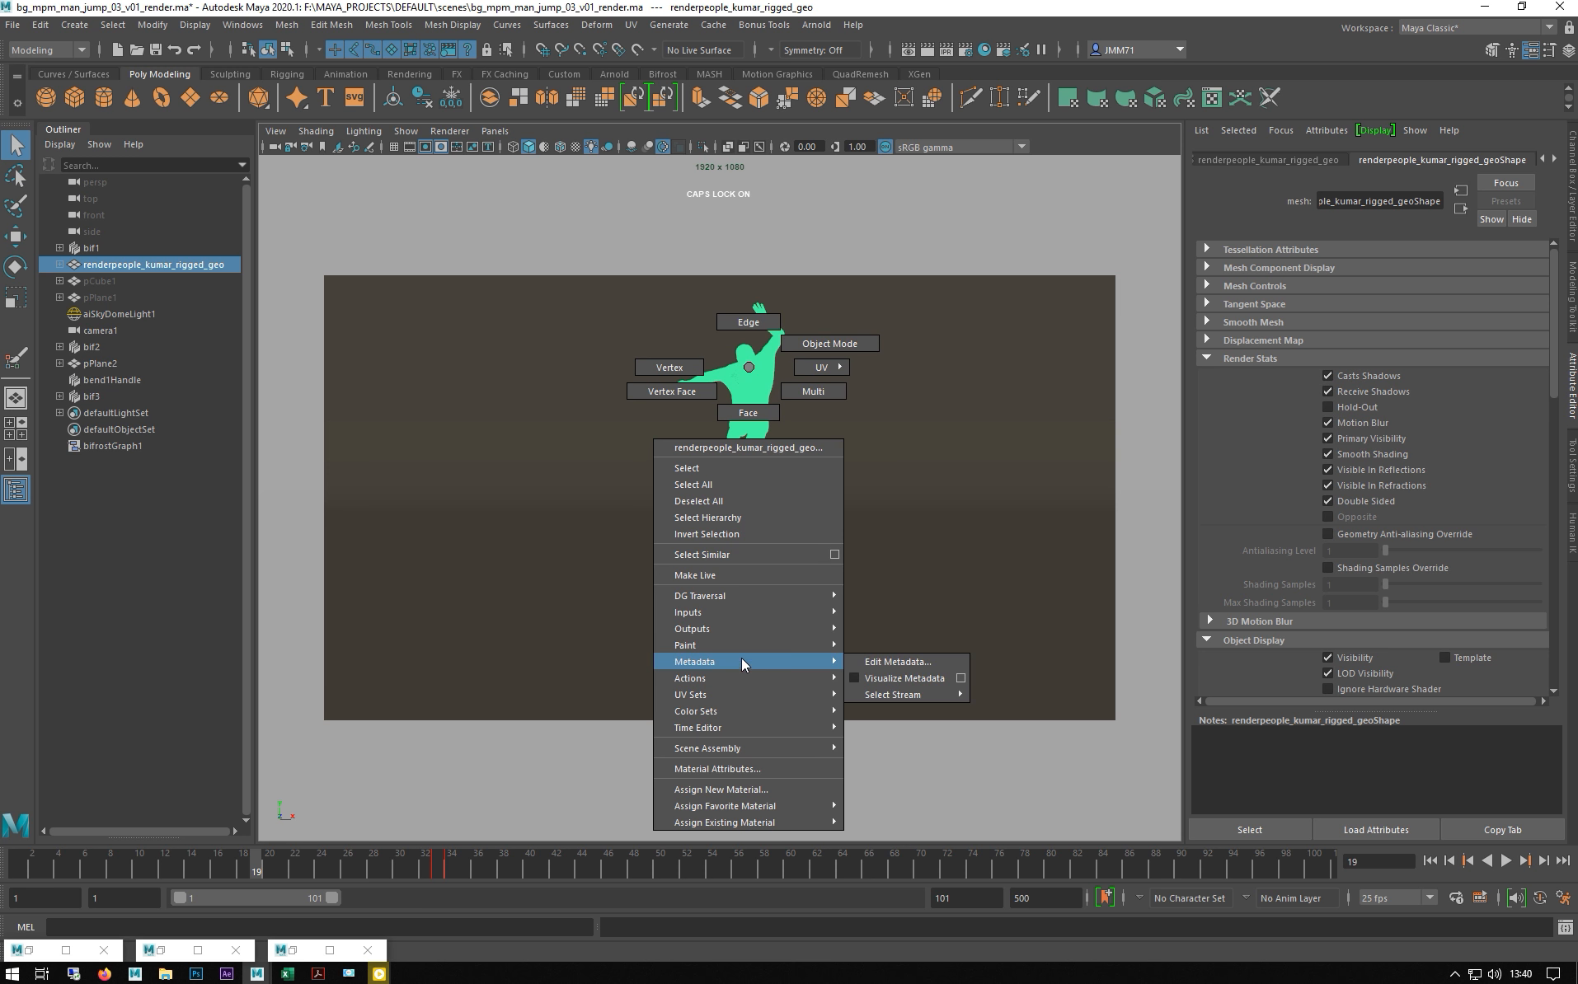
mouse_move(737, 647)
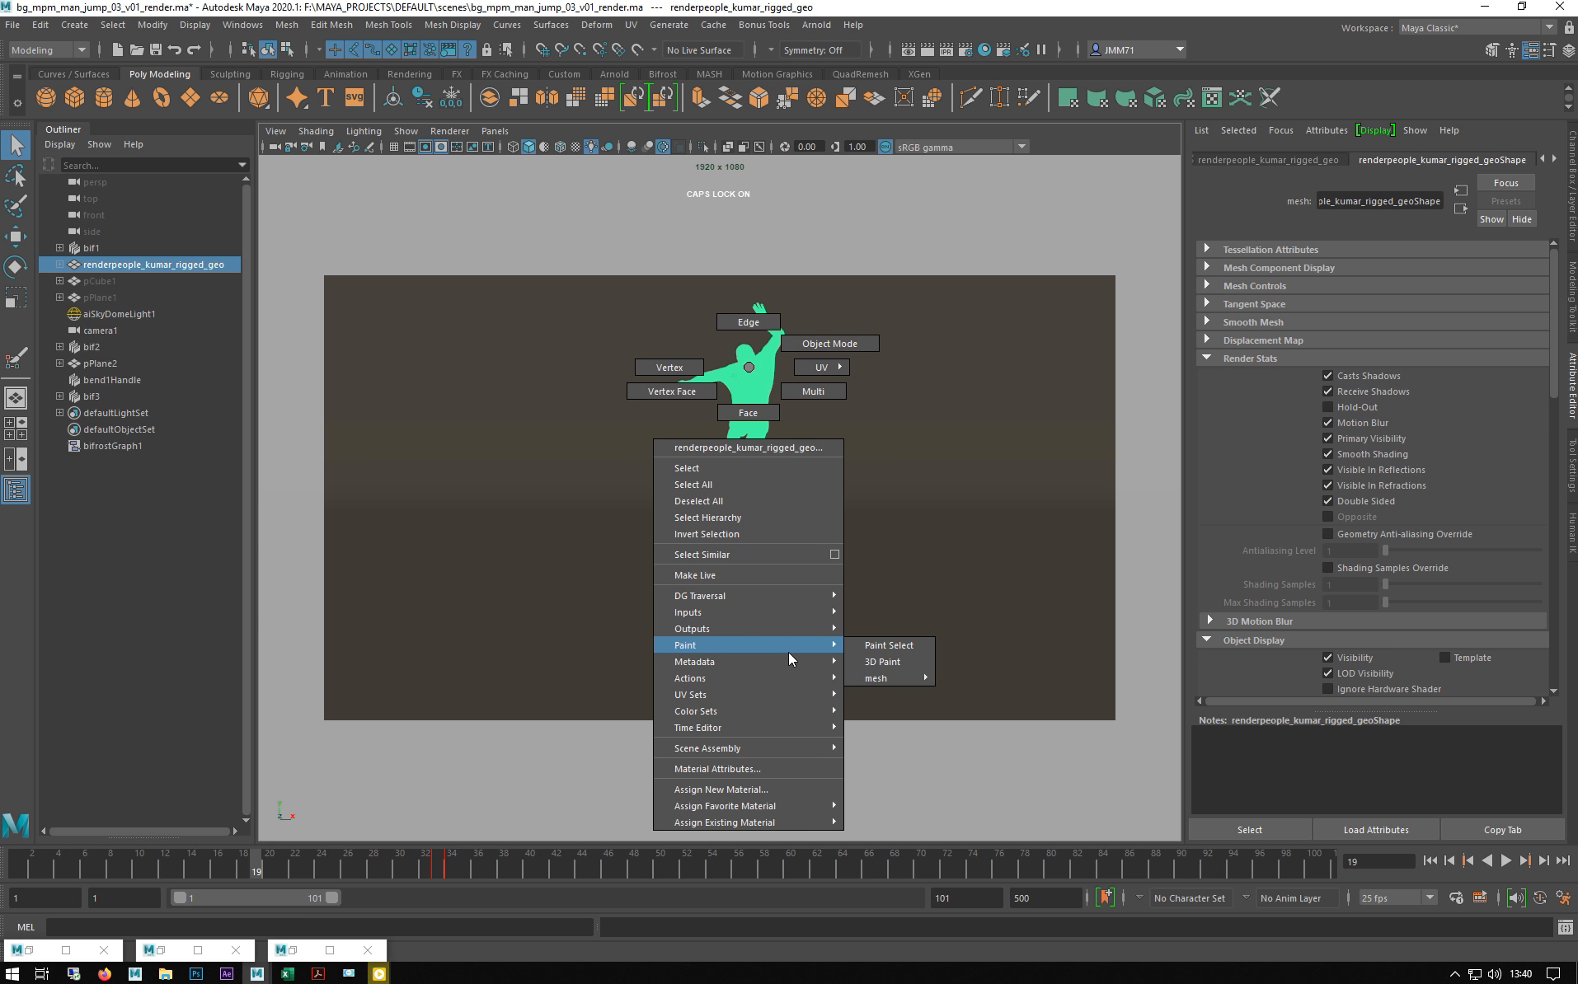
mouse_move(888, 675)
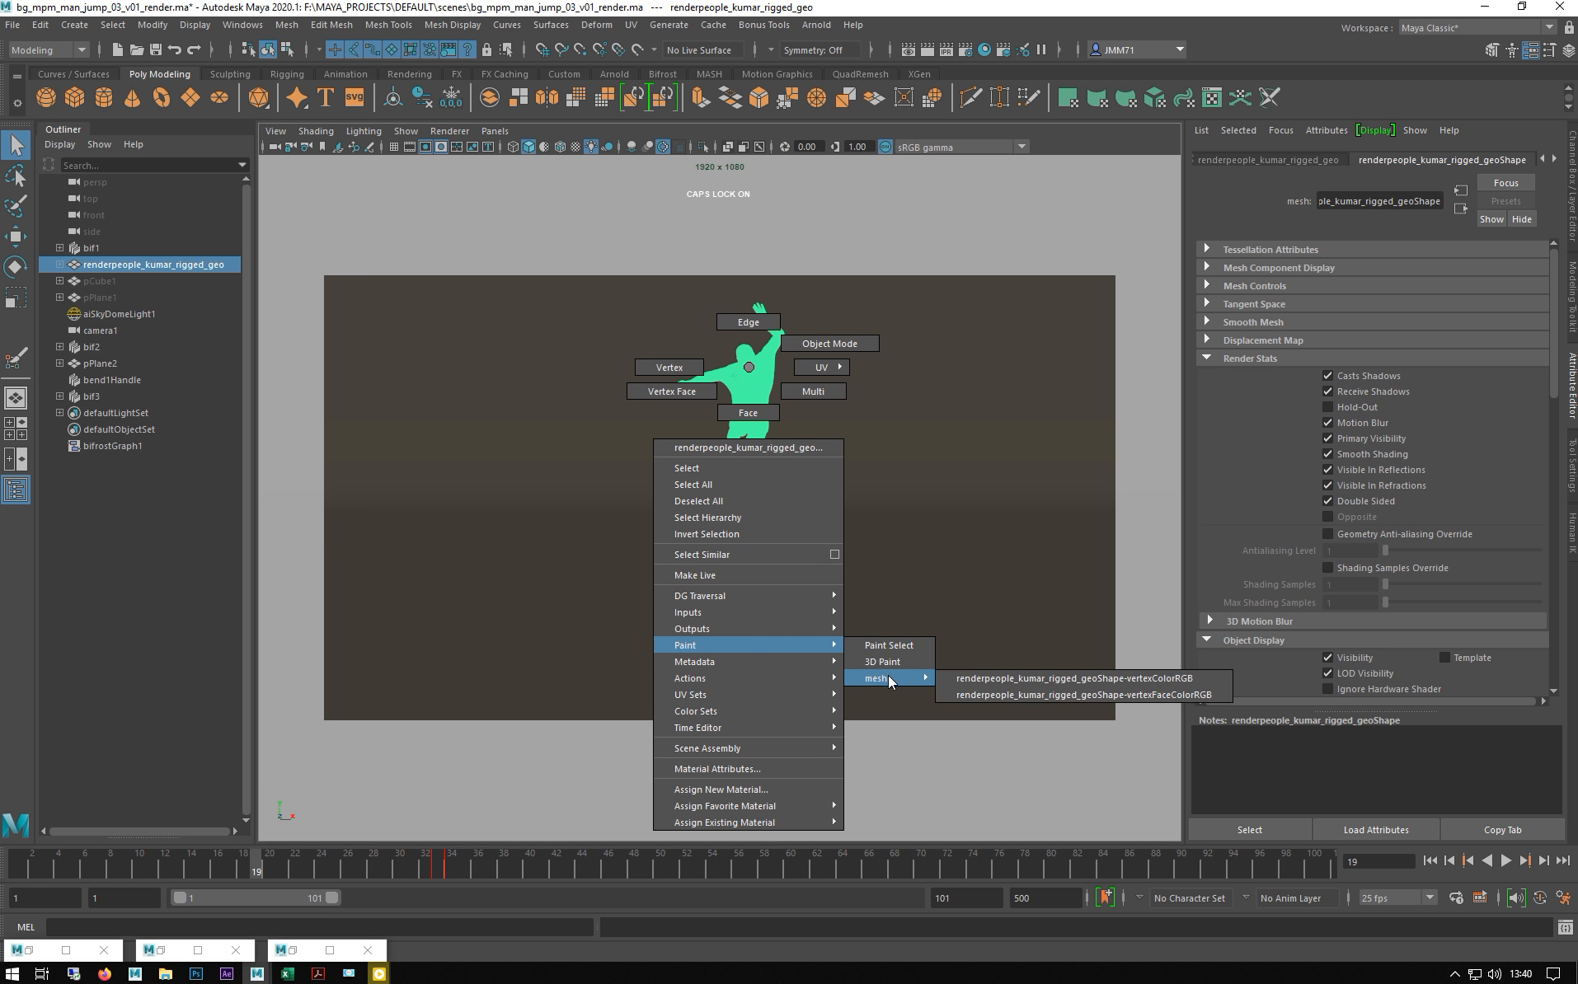
click(1107, 671)
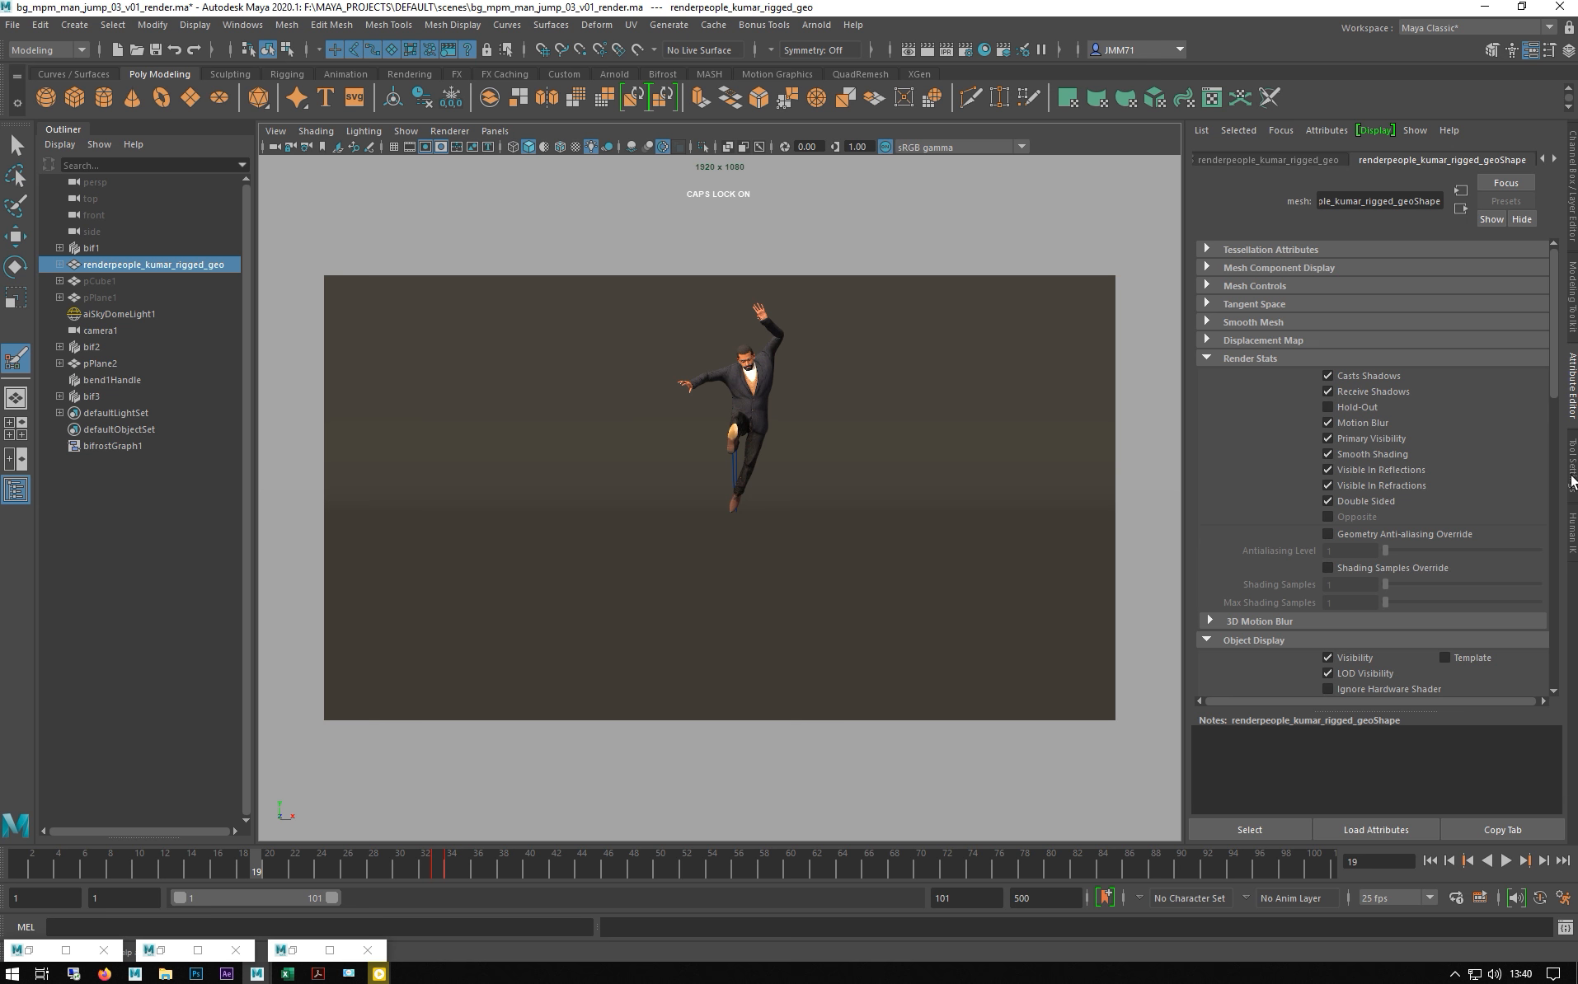
click(1571, 482)
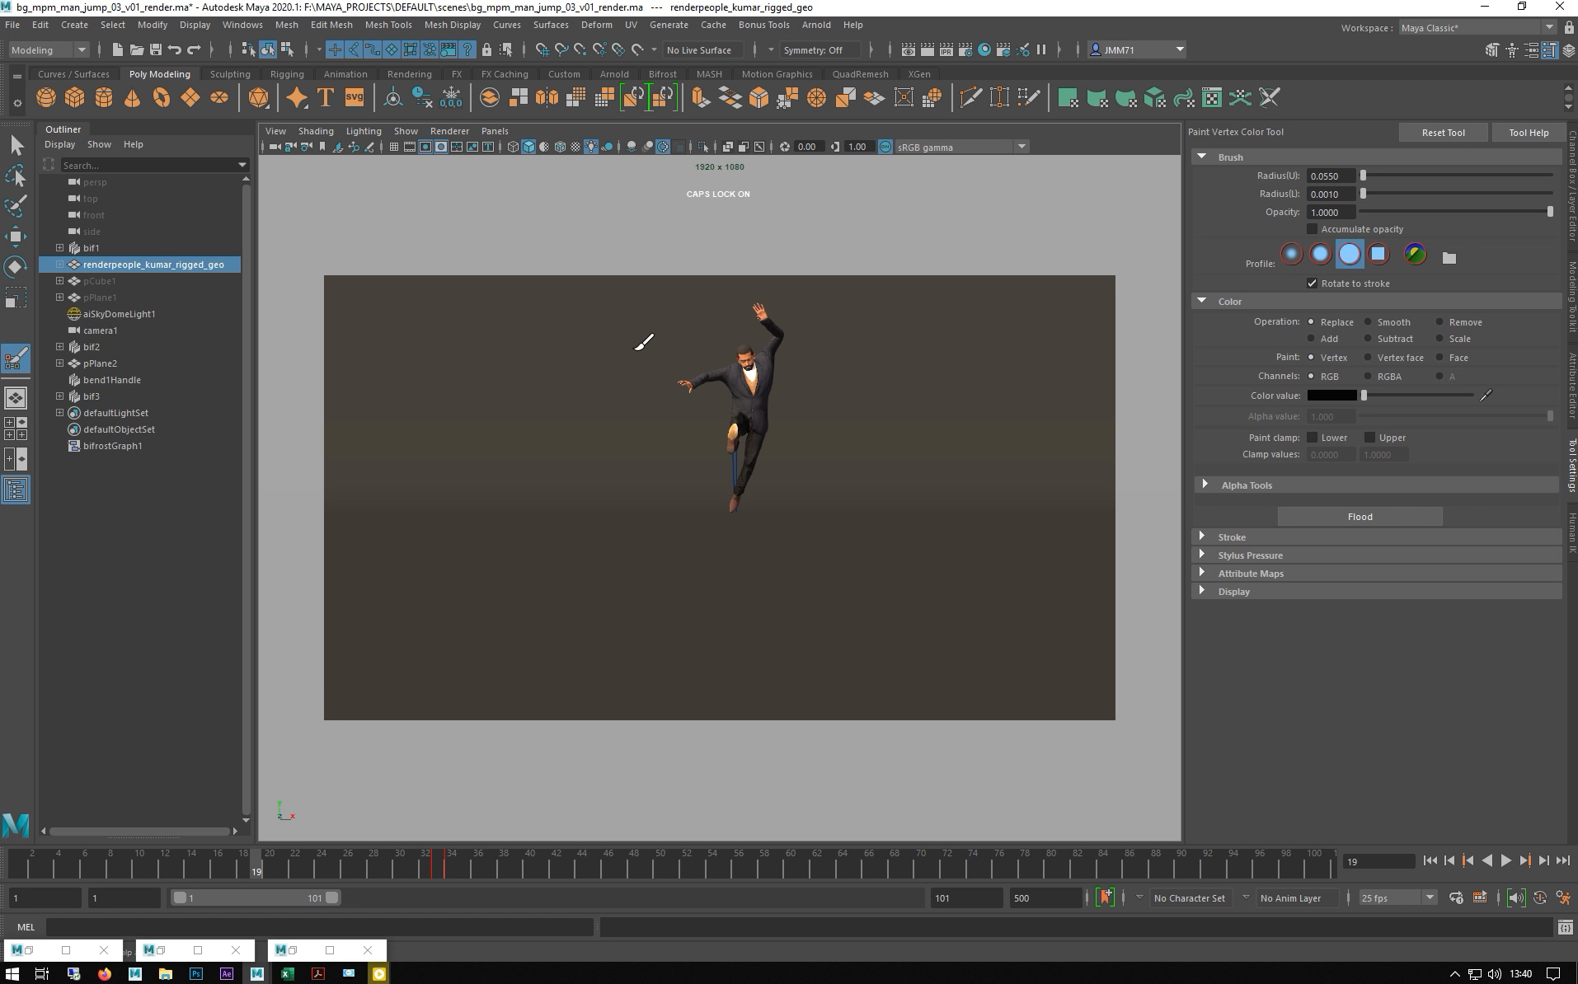
key(space)
drag(634, 349, 616, 320)
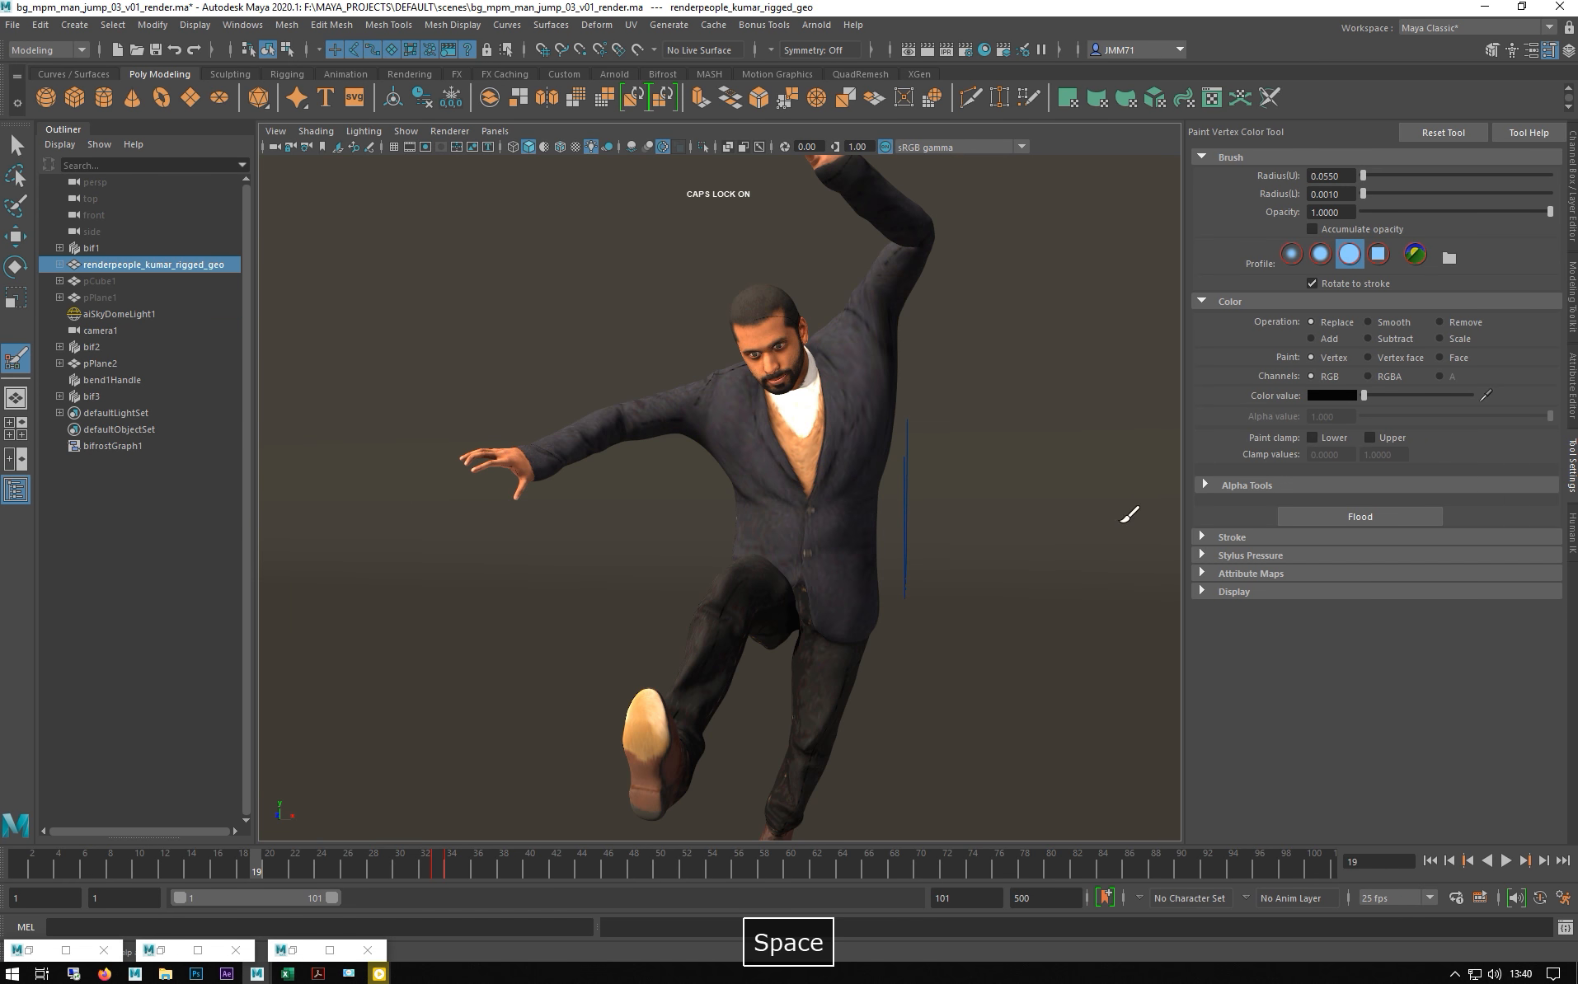
alt+drag(950, 573, 1060, 500)
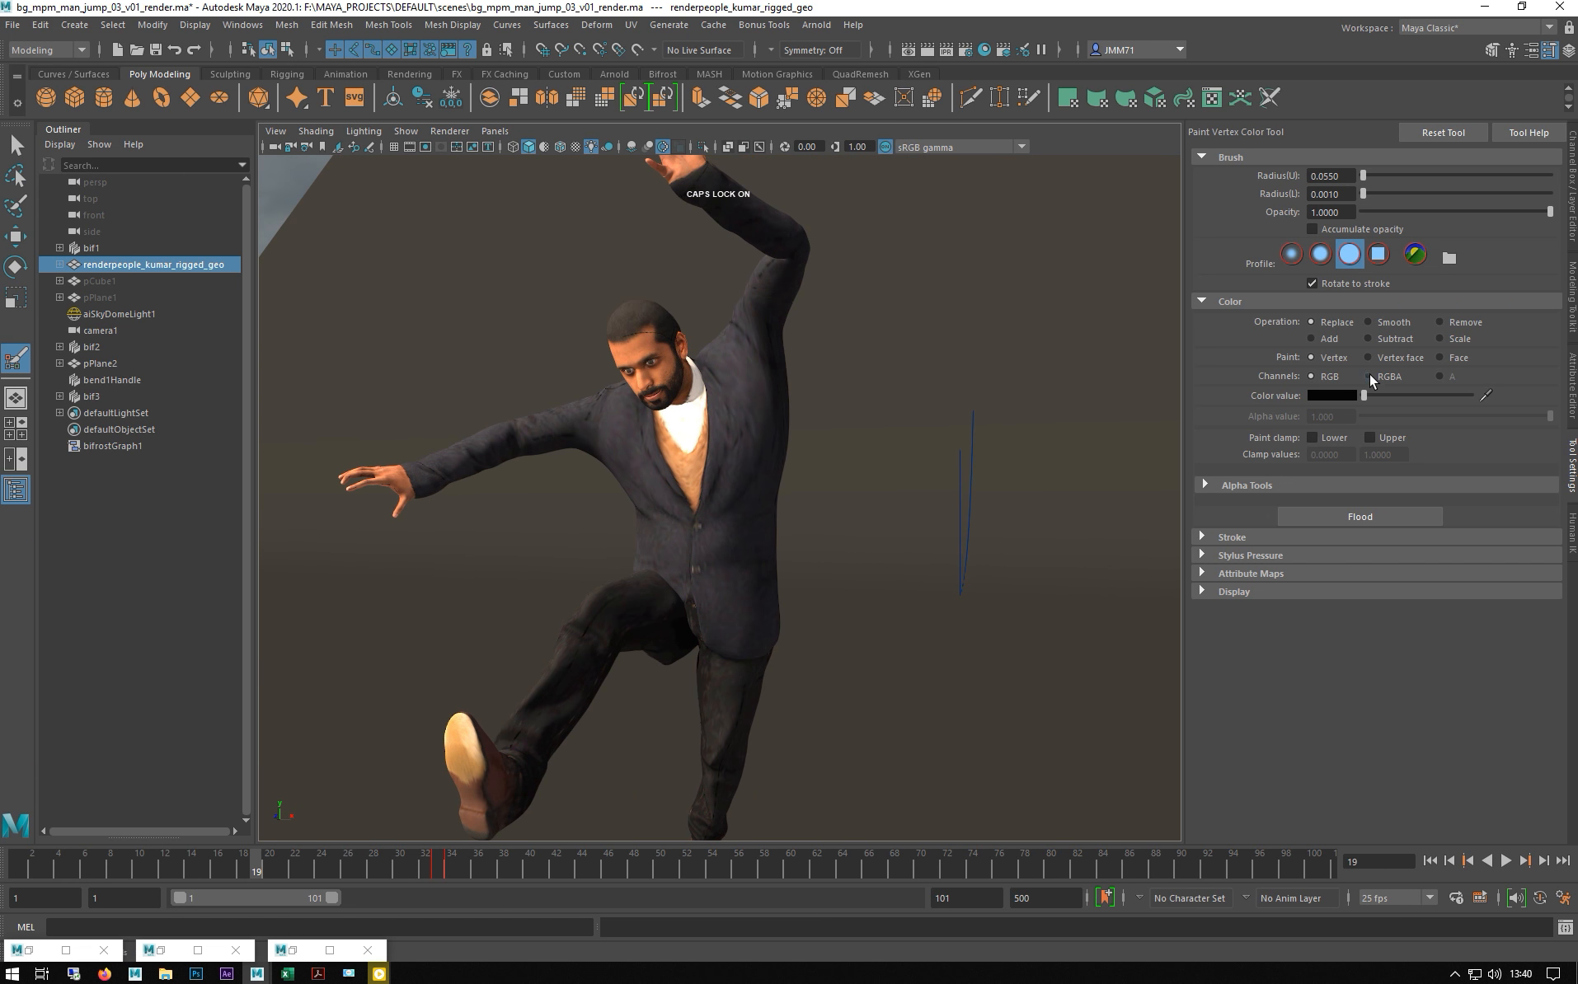
- Flood the mesh with white in RGBA and expand the Attribute Maps import options
drag(1366, 396, 1555, 404)
click(1377, 377)
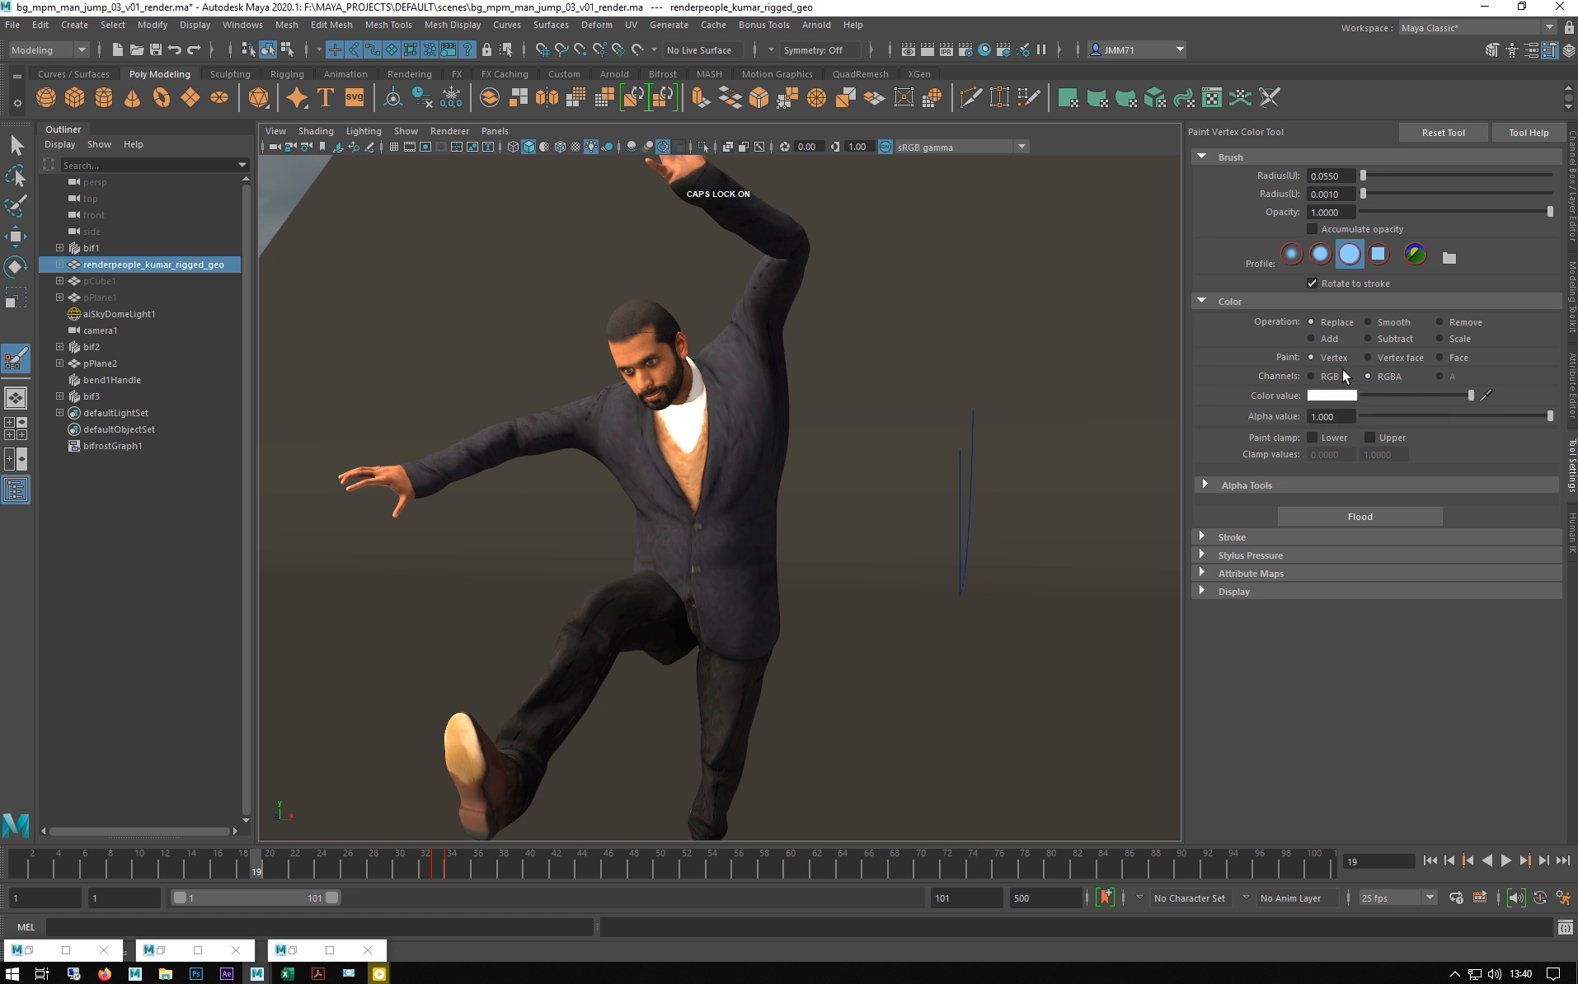
click(1349, 519)
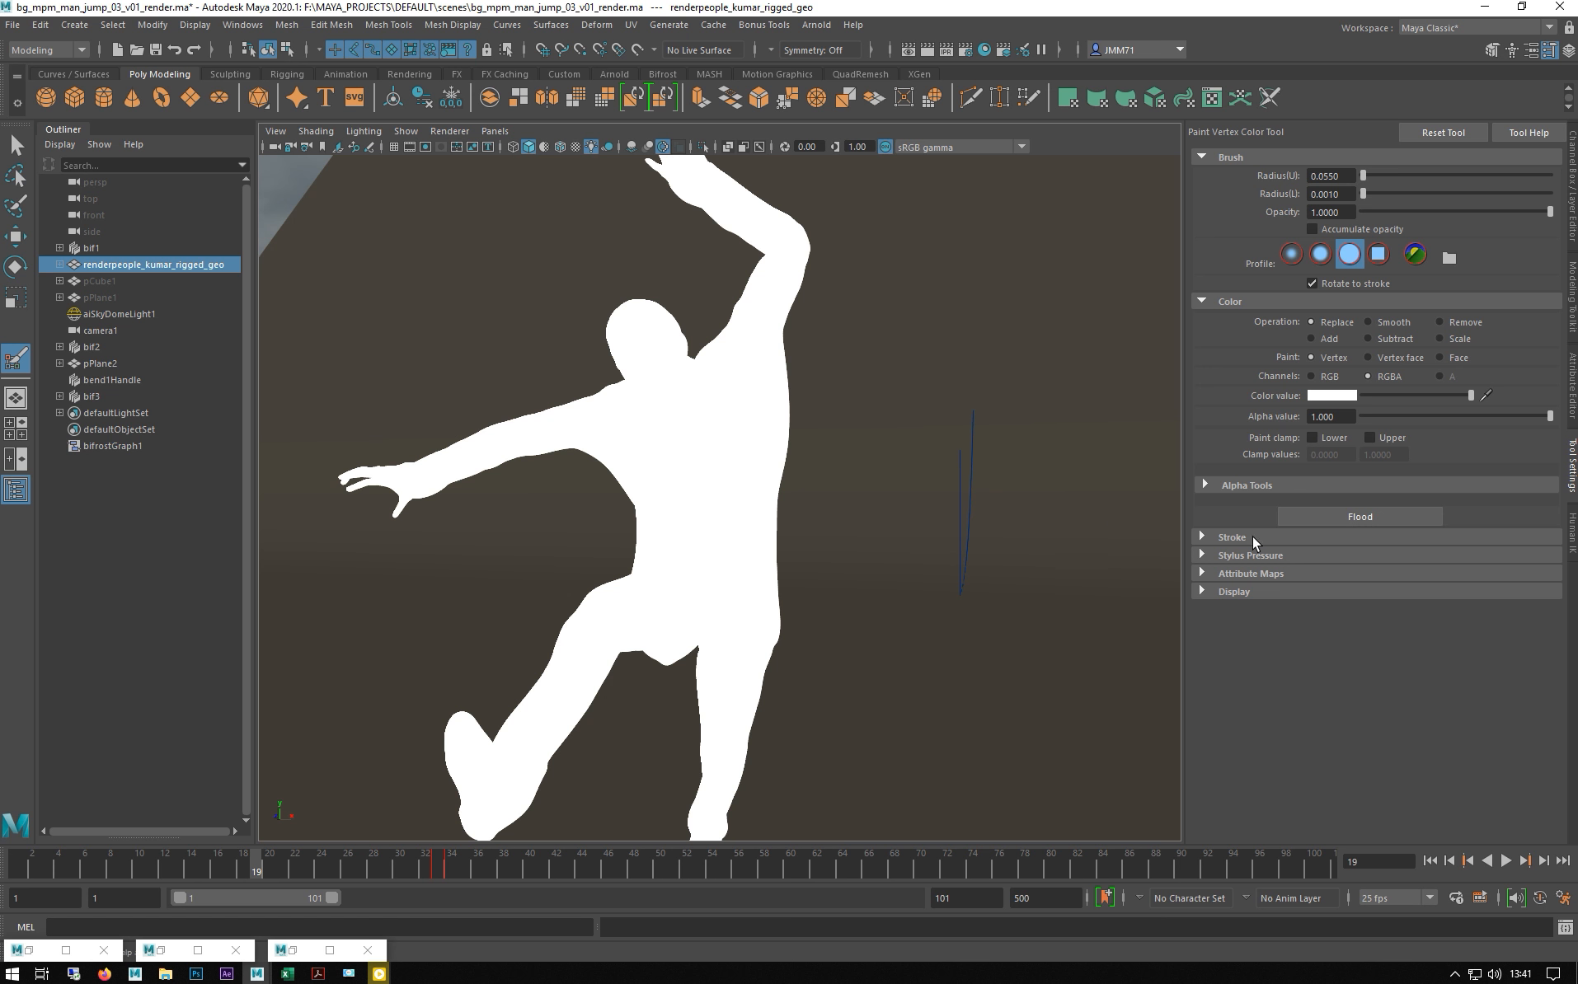
click(1265, 573)
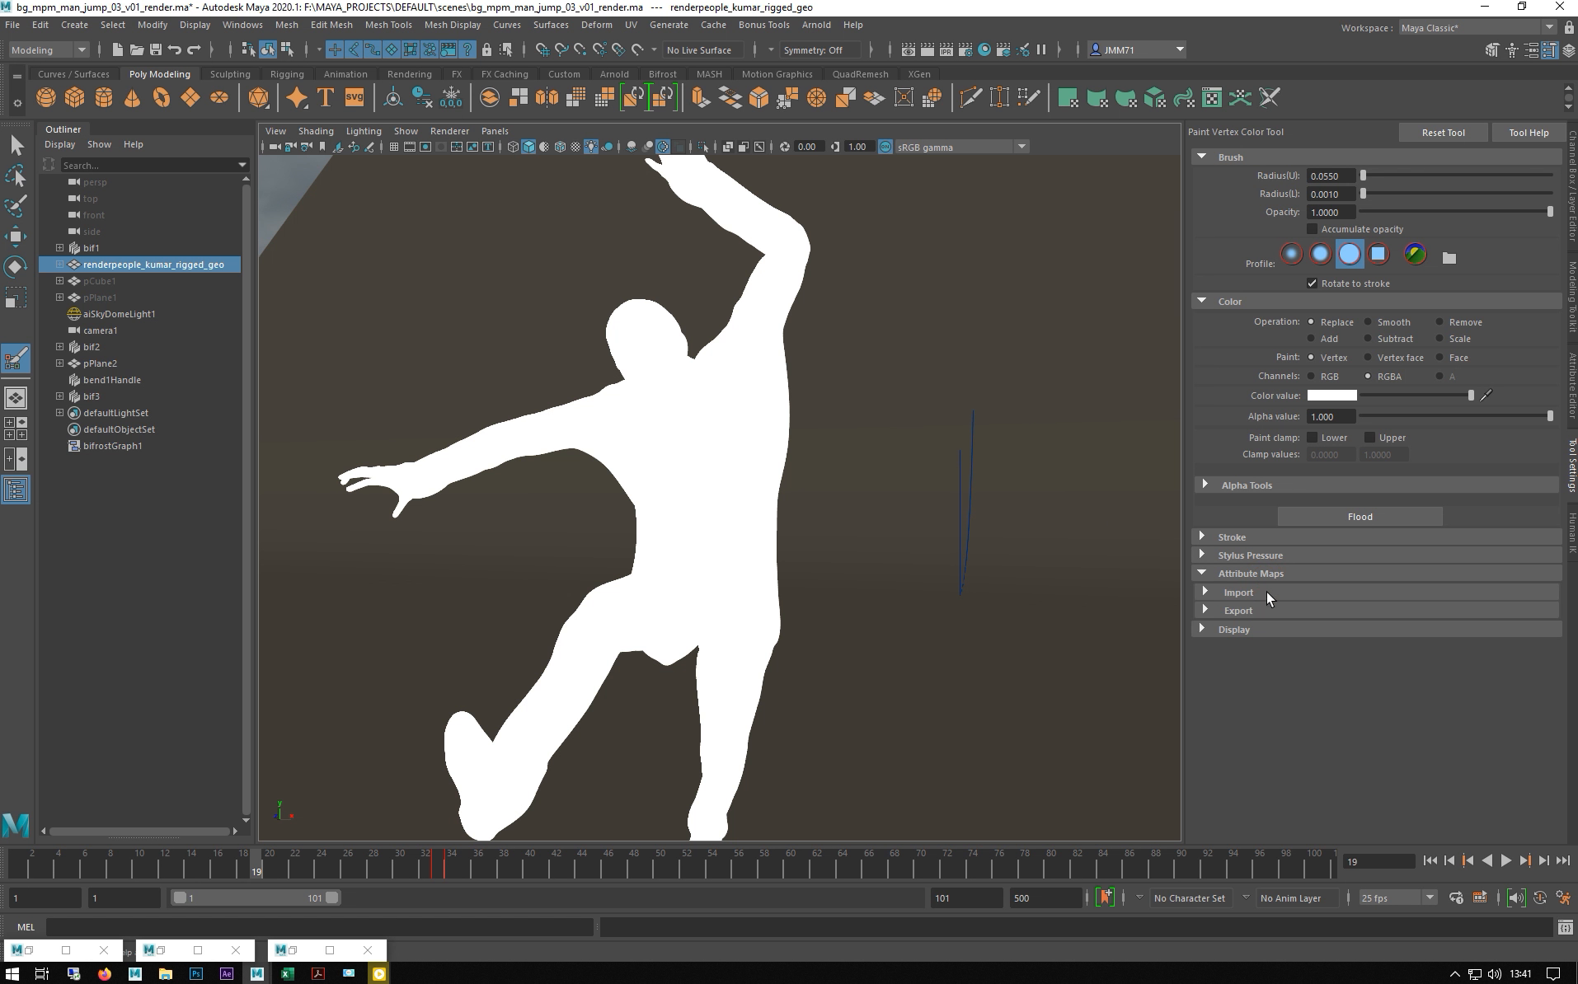
click(1267, 593)
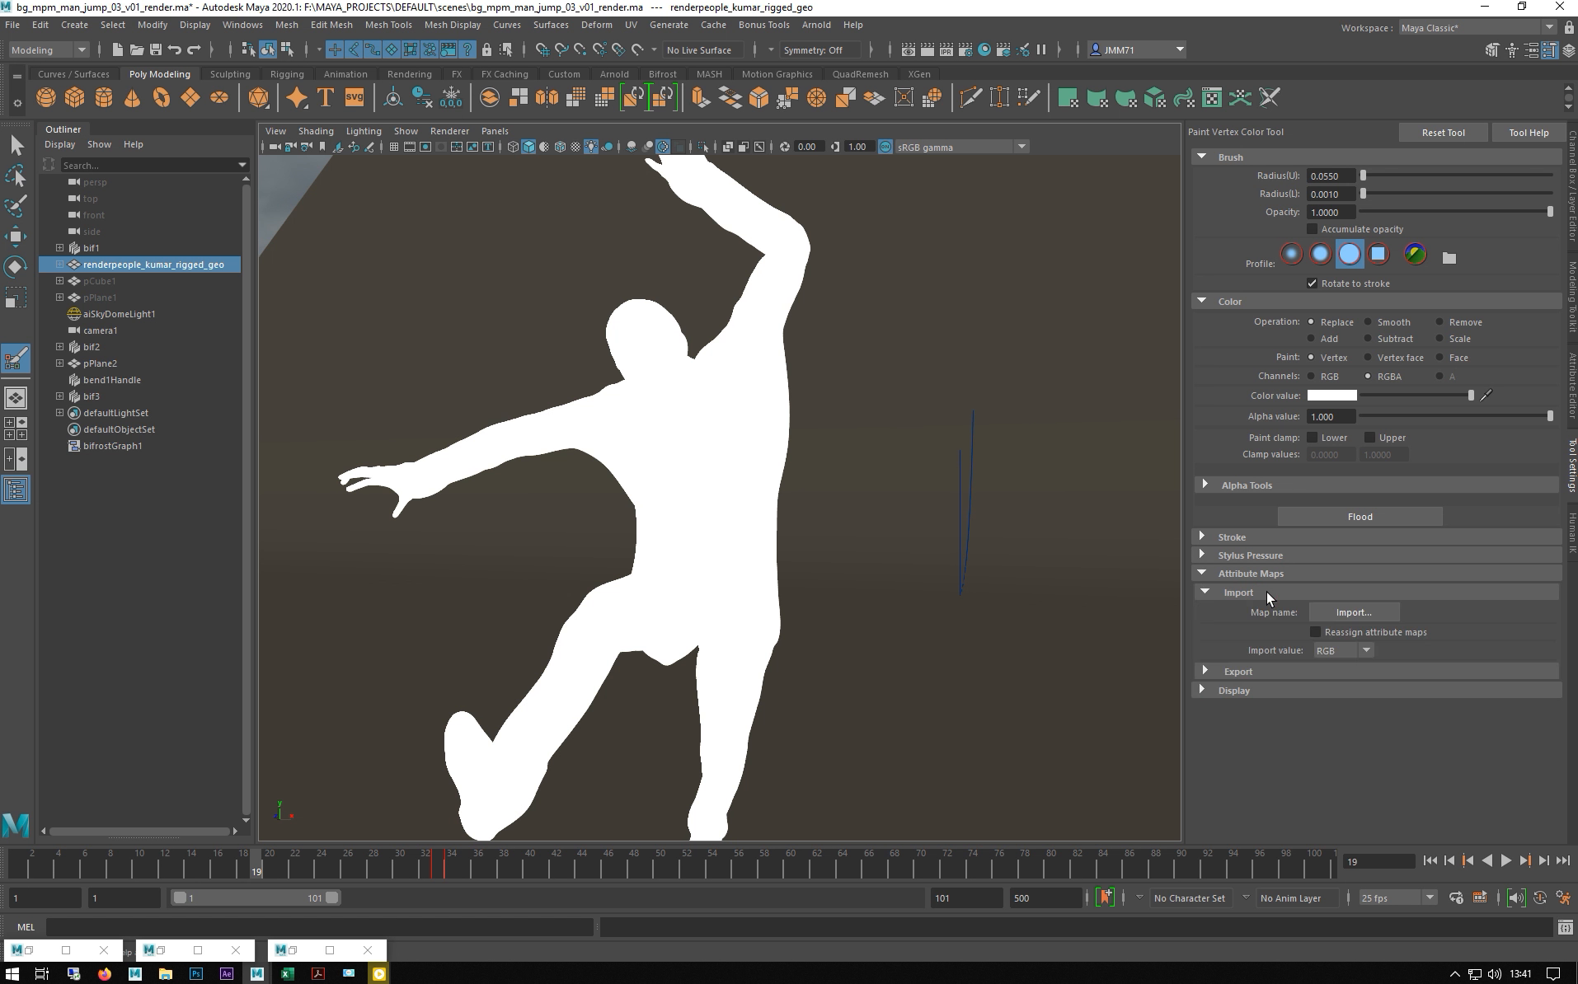
- Import the renderpeople_kumar_rigged_geoShape.exr texture into the mesh's vertex colours
click(1364, 620)
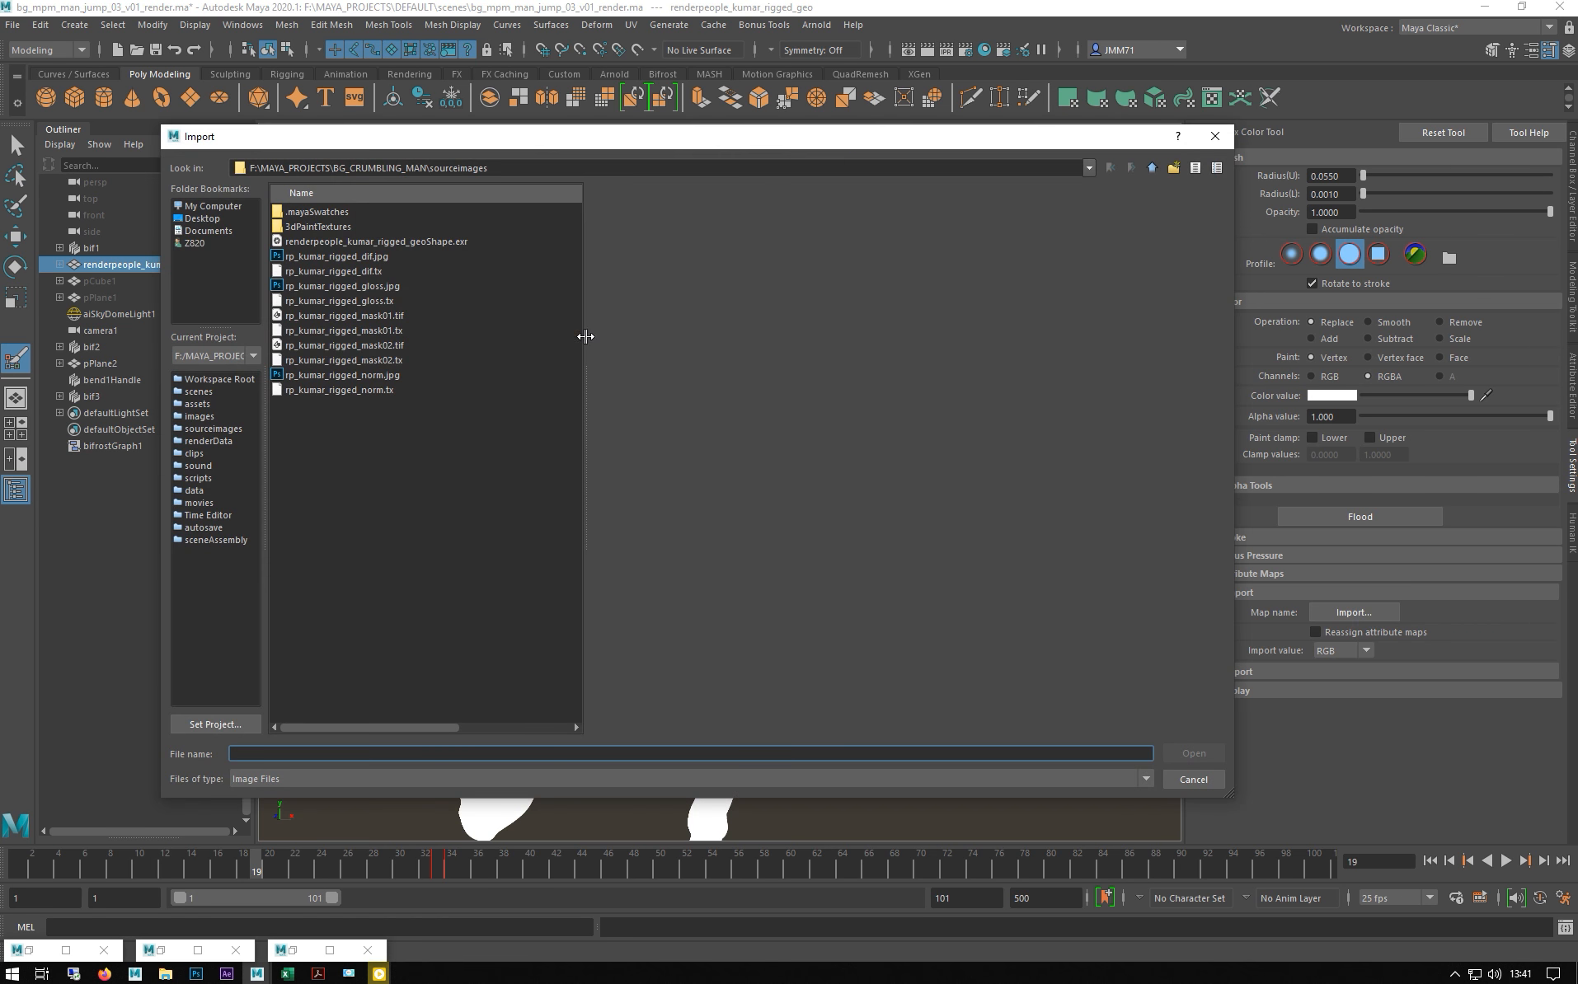
click(410, 242)
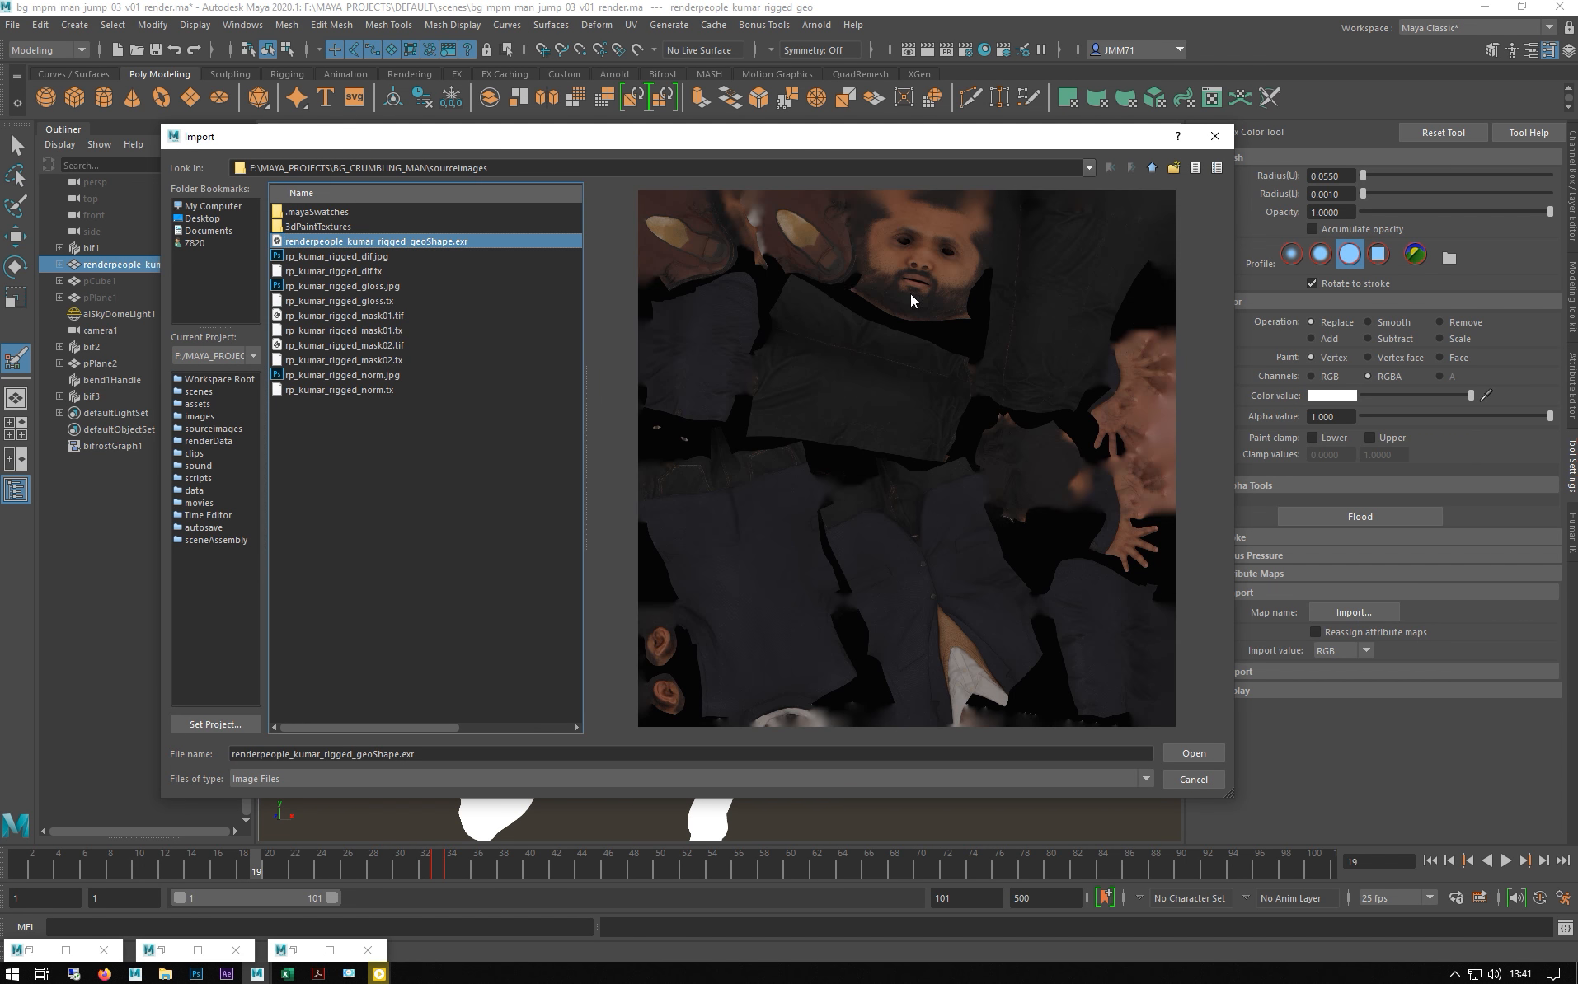
click(1197, 754)
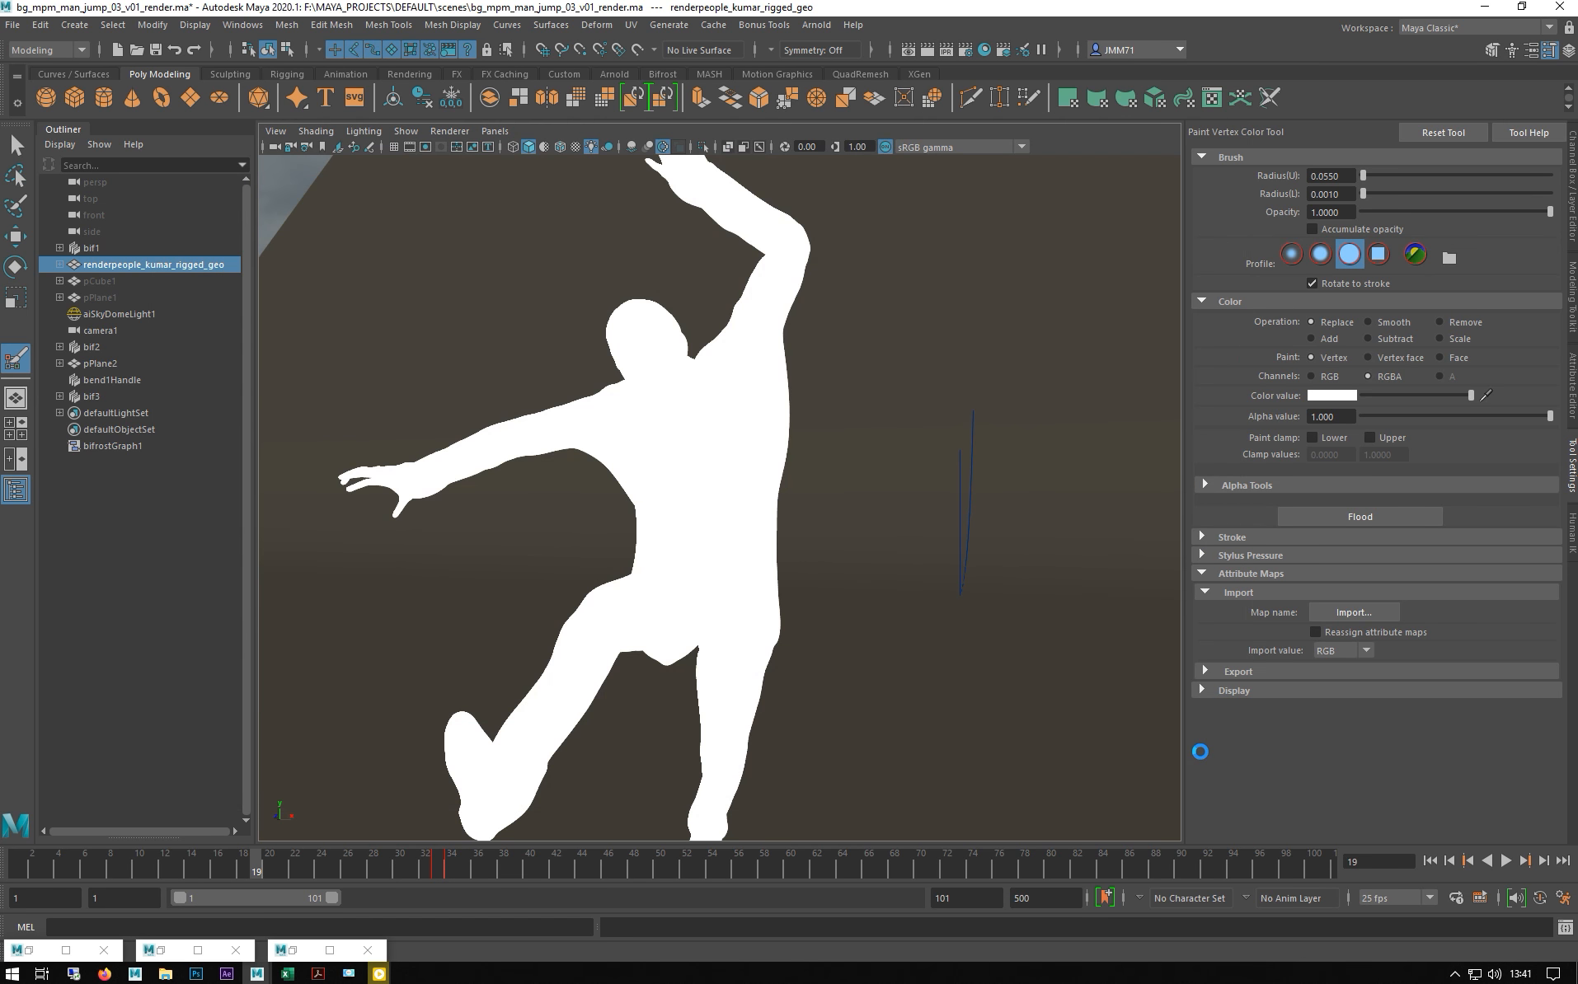
key(Caps_Lock)
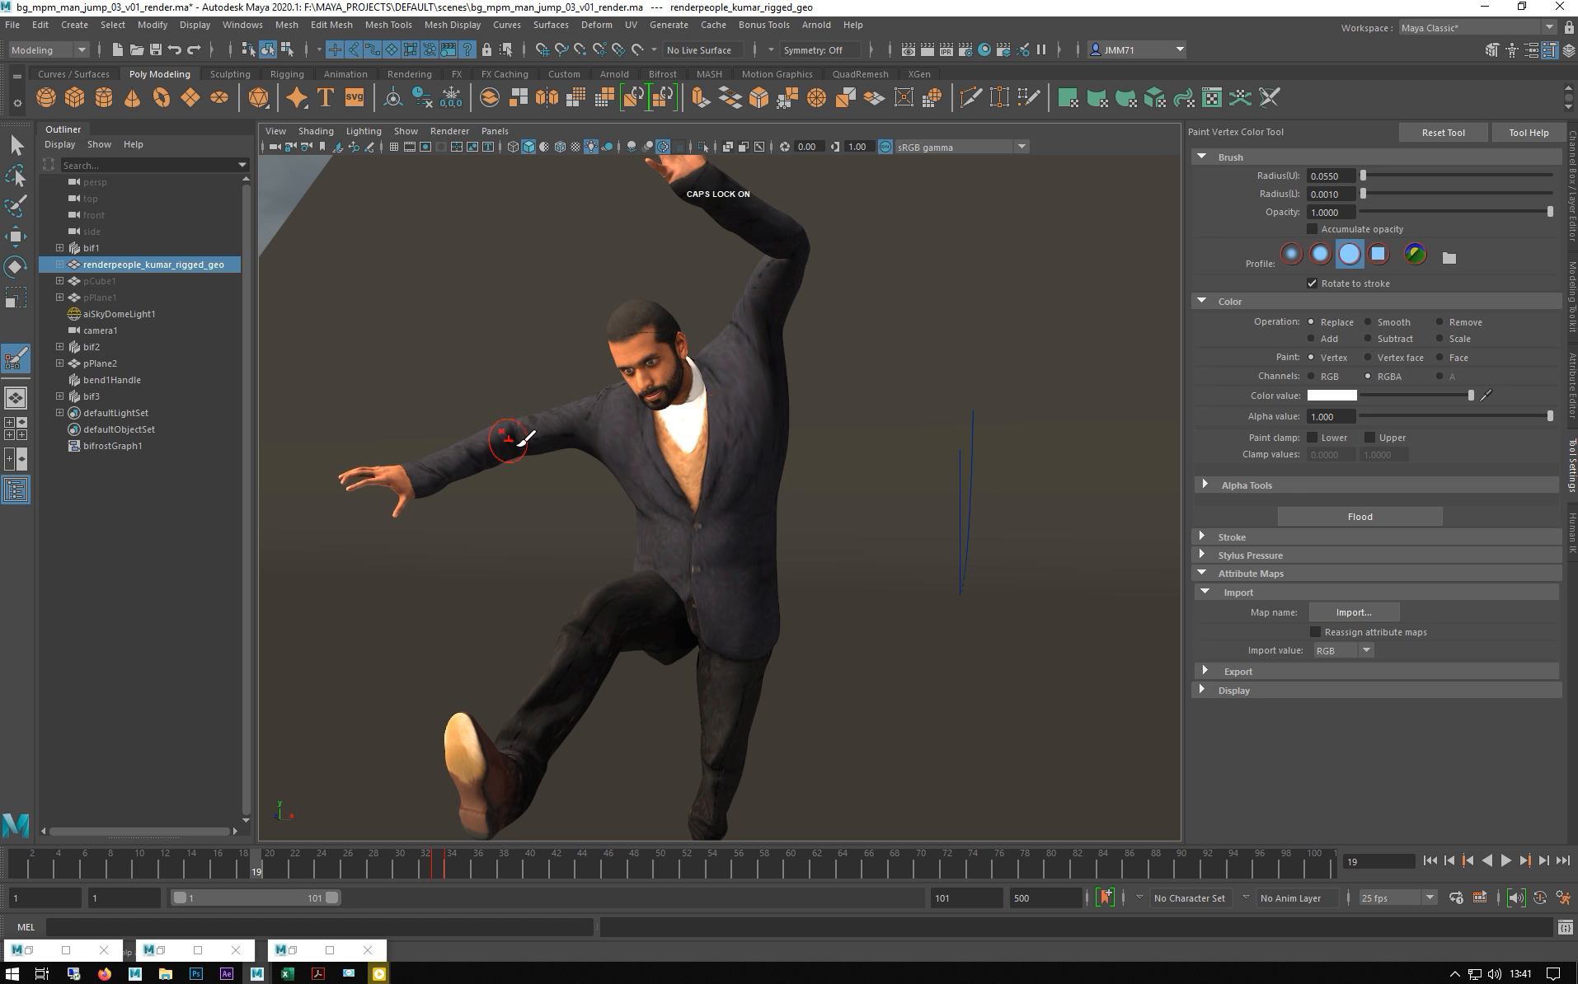
- In the Color Set Editor, make color(RGBA) the man's current colour set, then restore the Bifrost graph
click(445, 25)
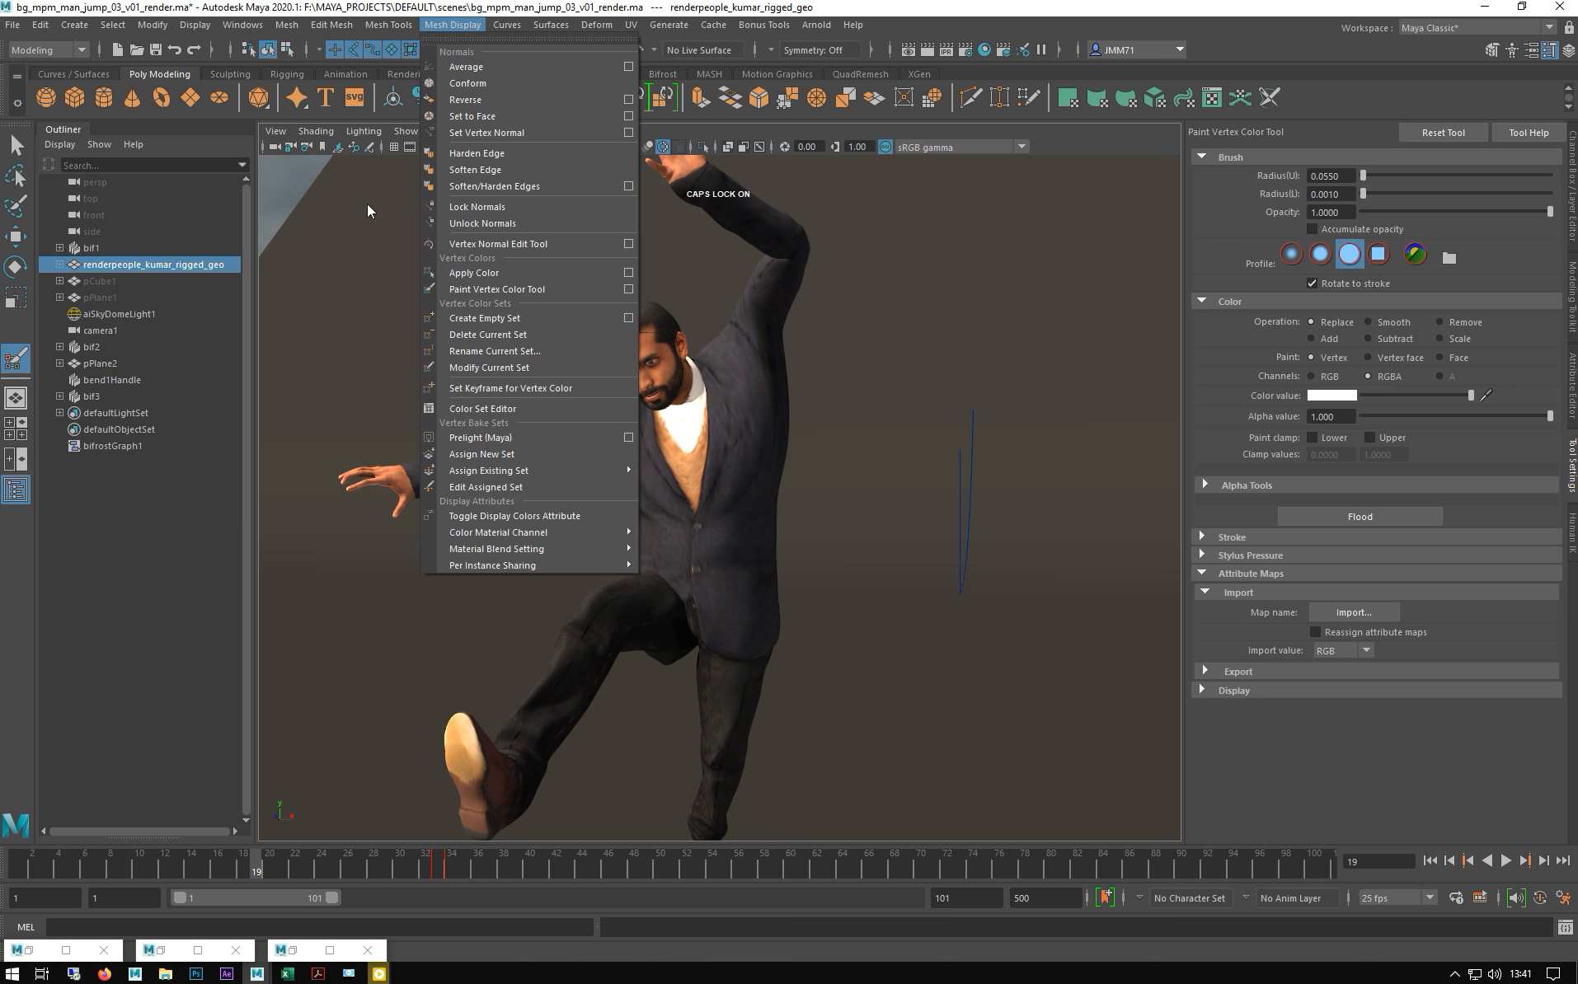
click(482, 410)
drag(863, 240, 1001, 234)
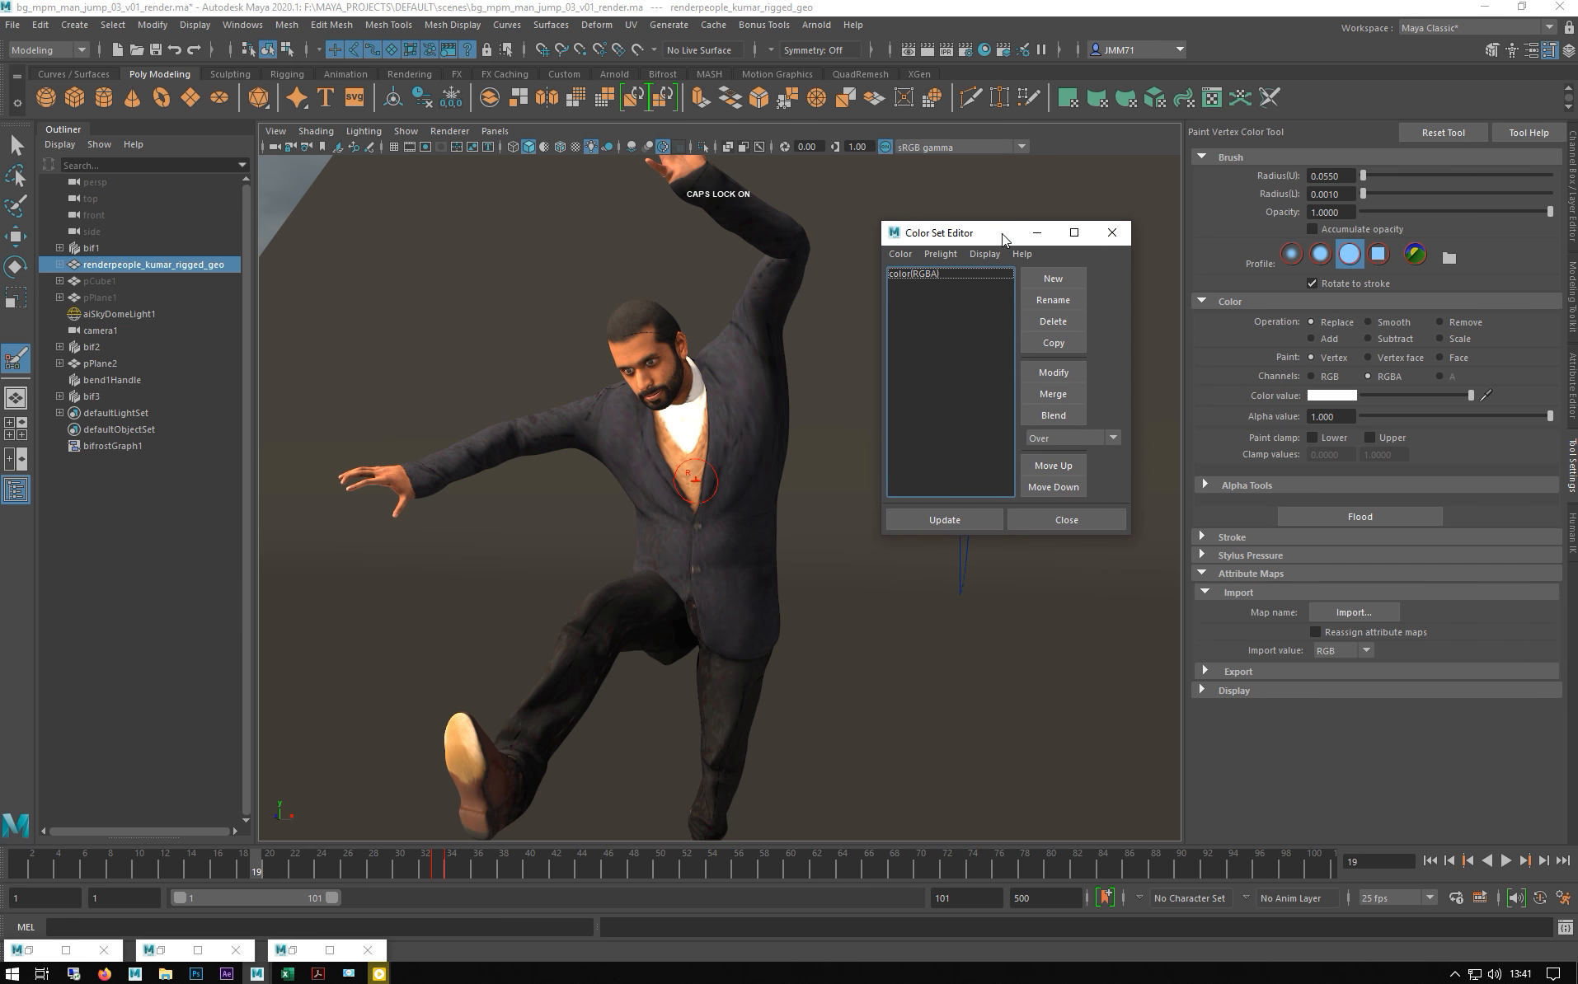
click(903, 276)
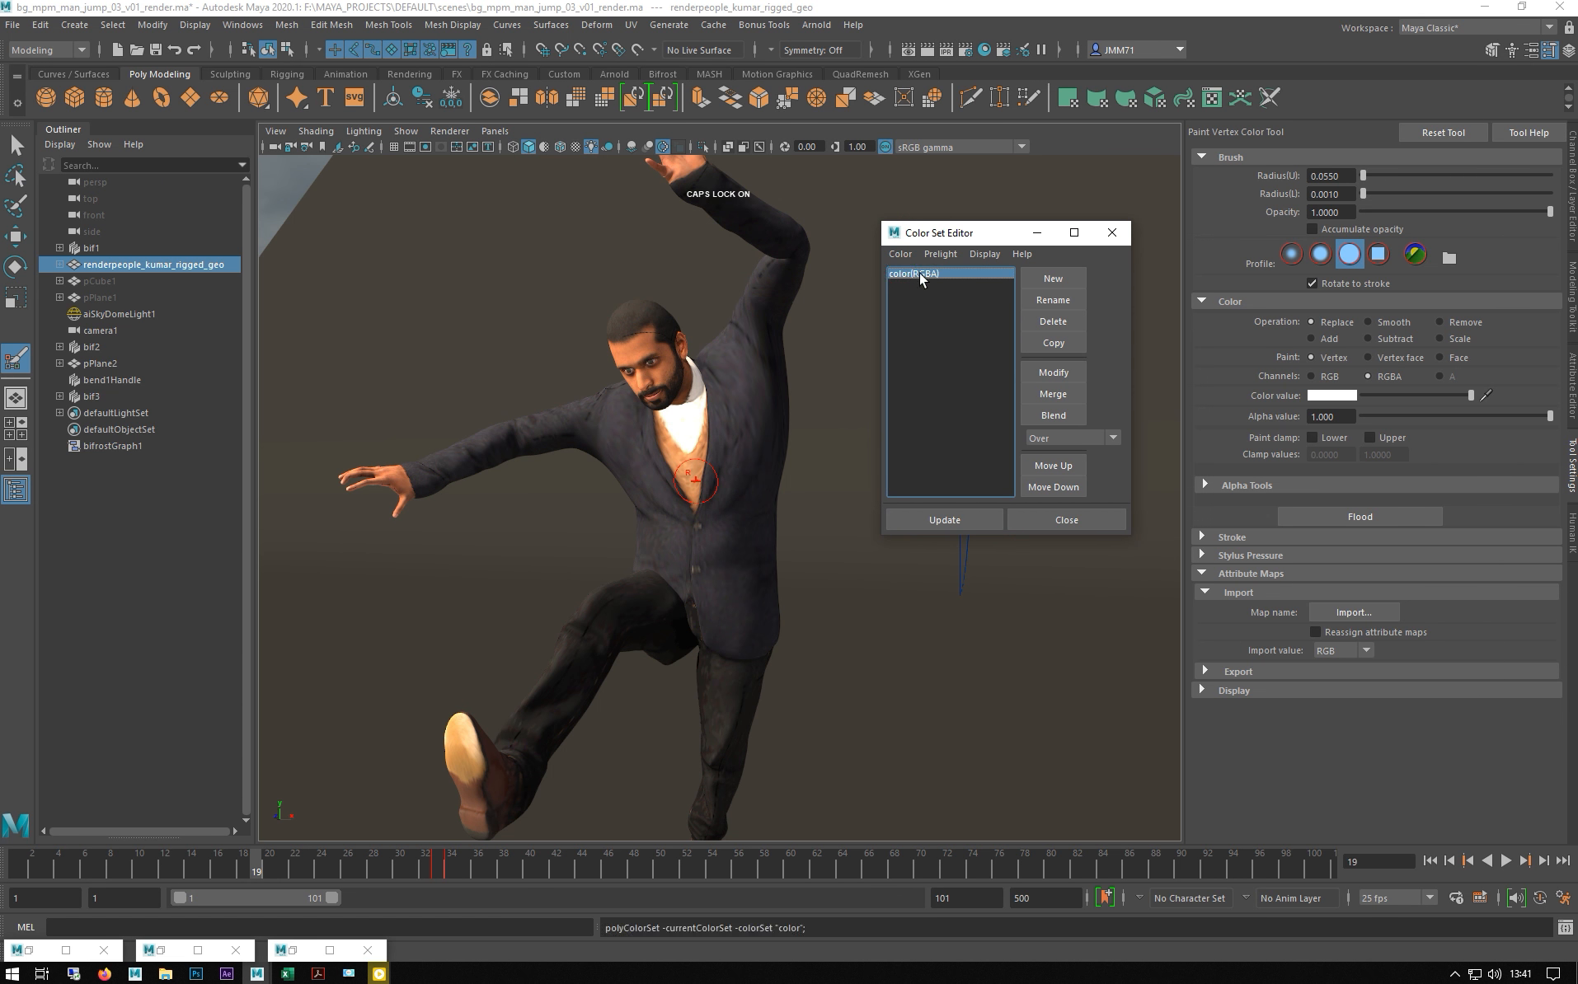
drag(985, 240, 875, 223)
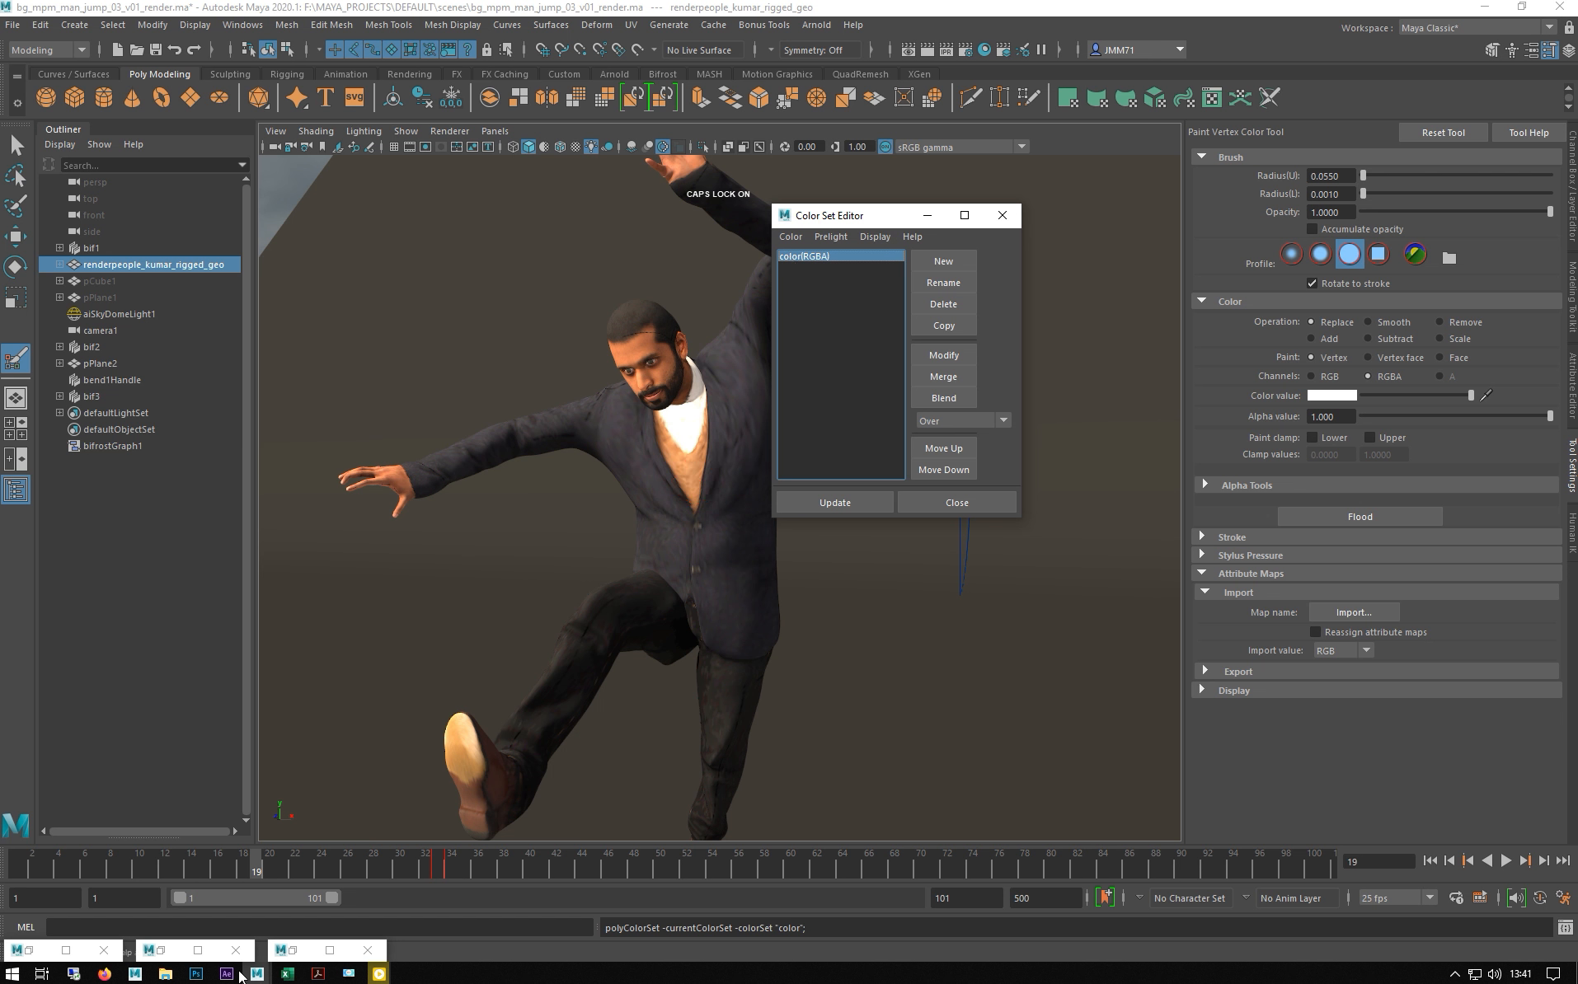
click(289, 947)
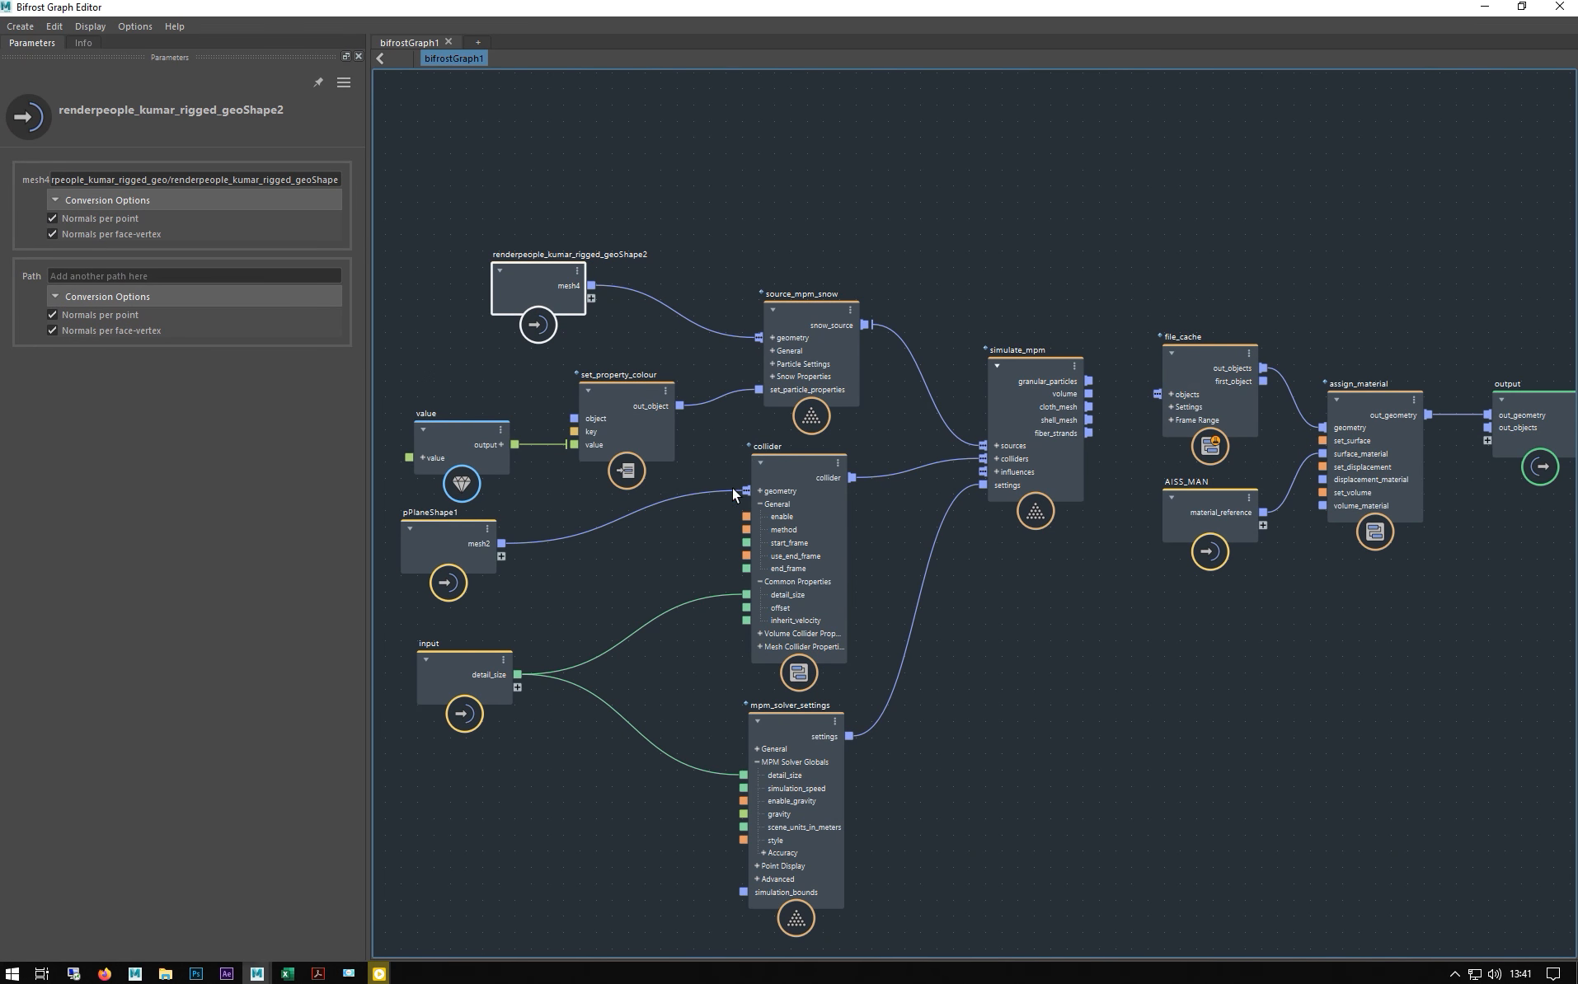
middle_drag(708, 204, 845, 165)
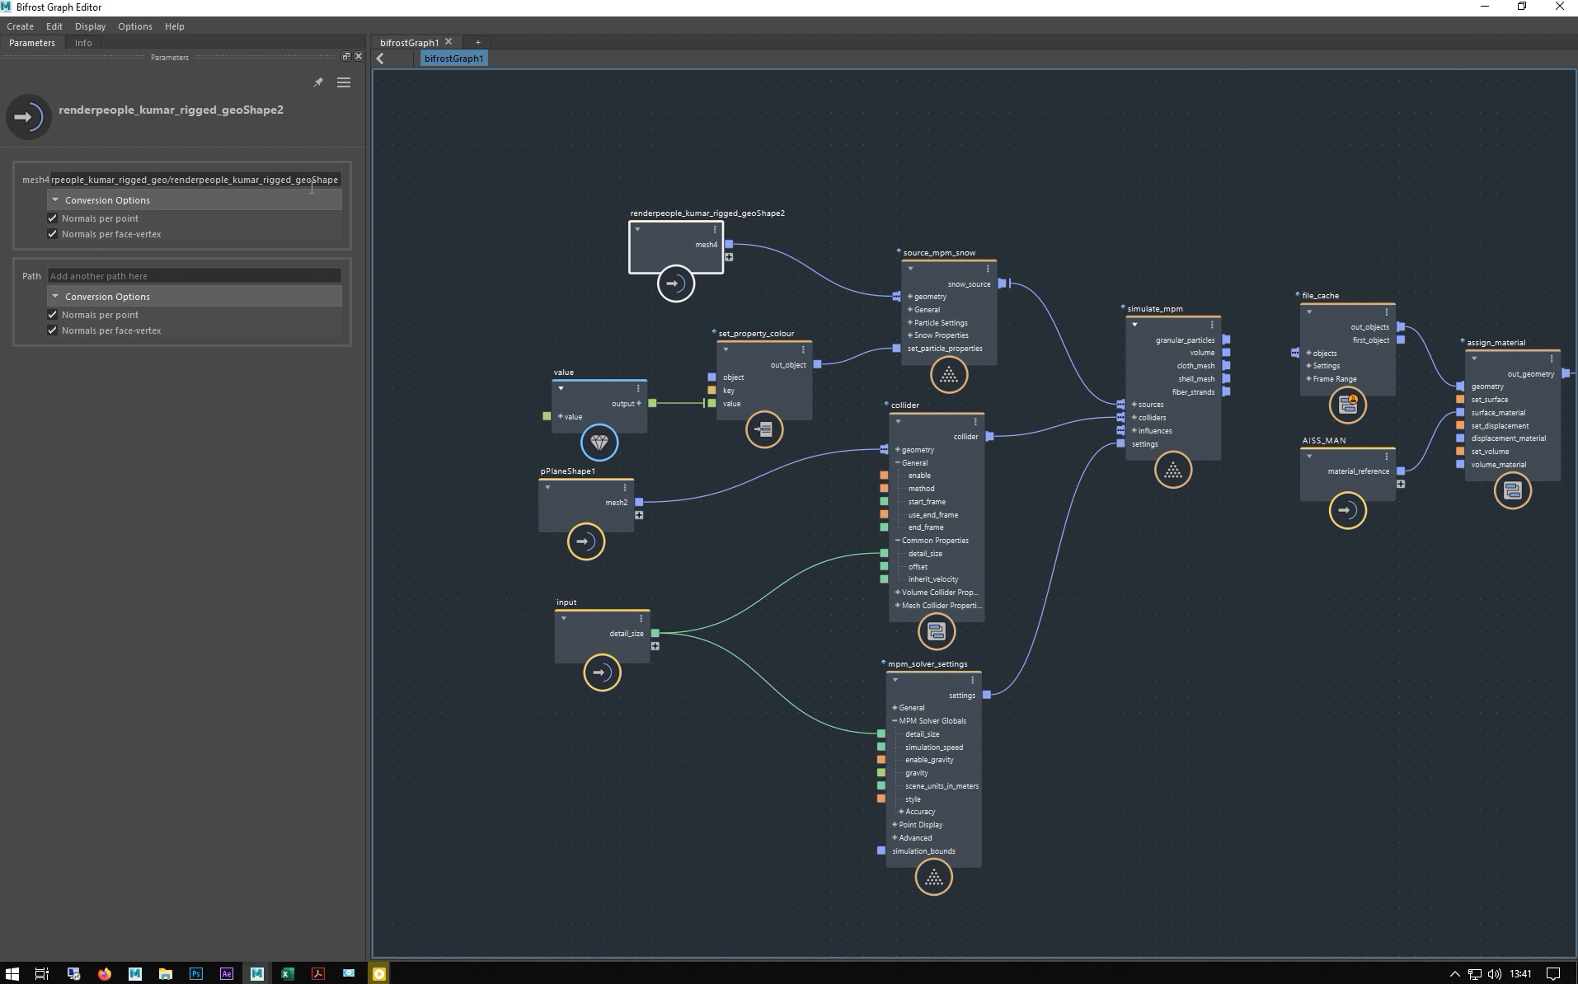
click(741, 355)
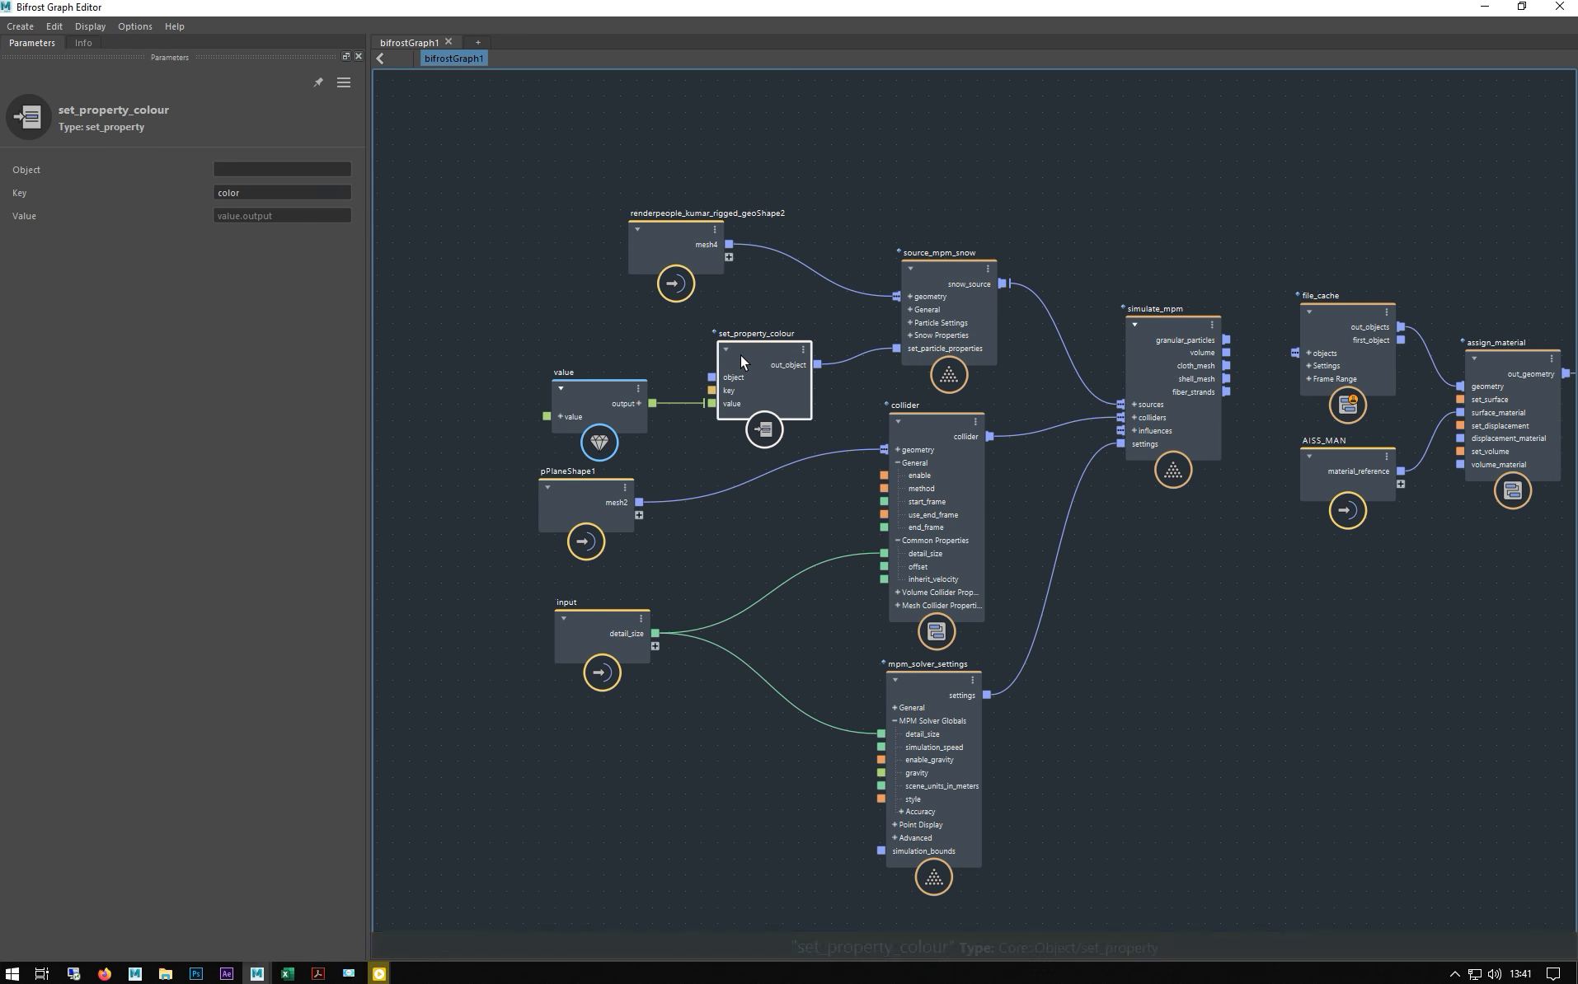
double_click(249, 191)
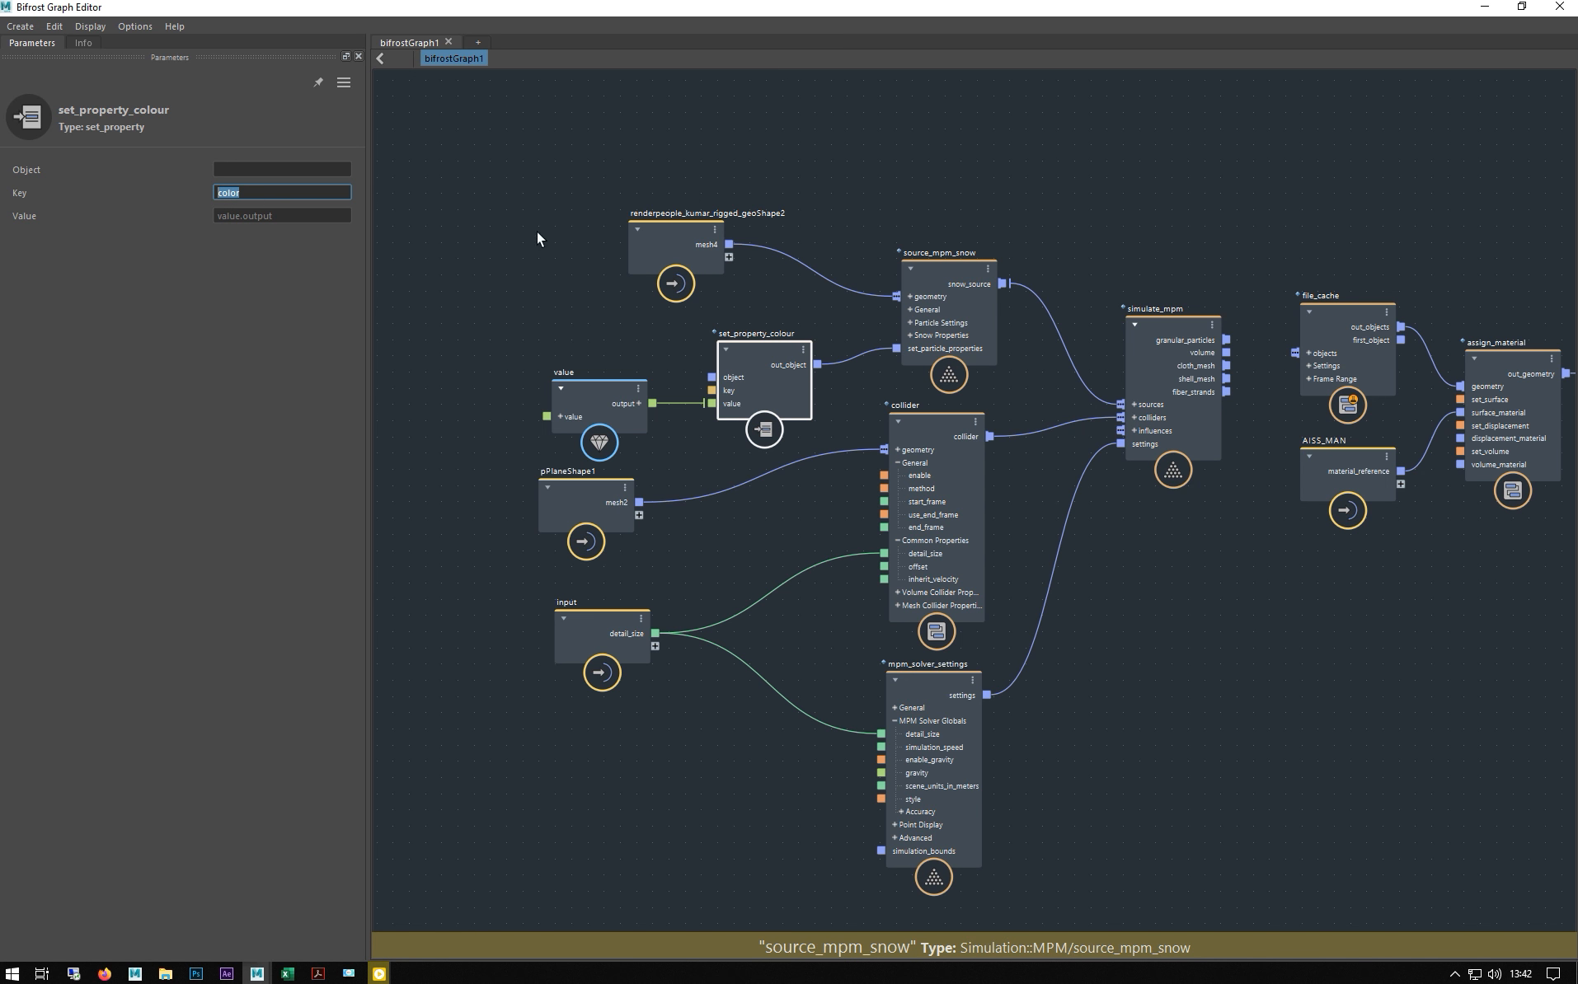
middle_drag(520, 251, 510, 274)
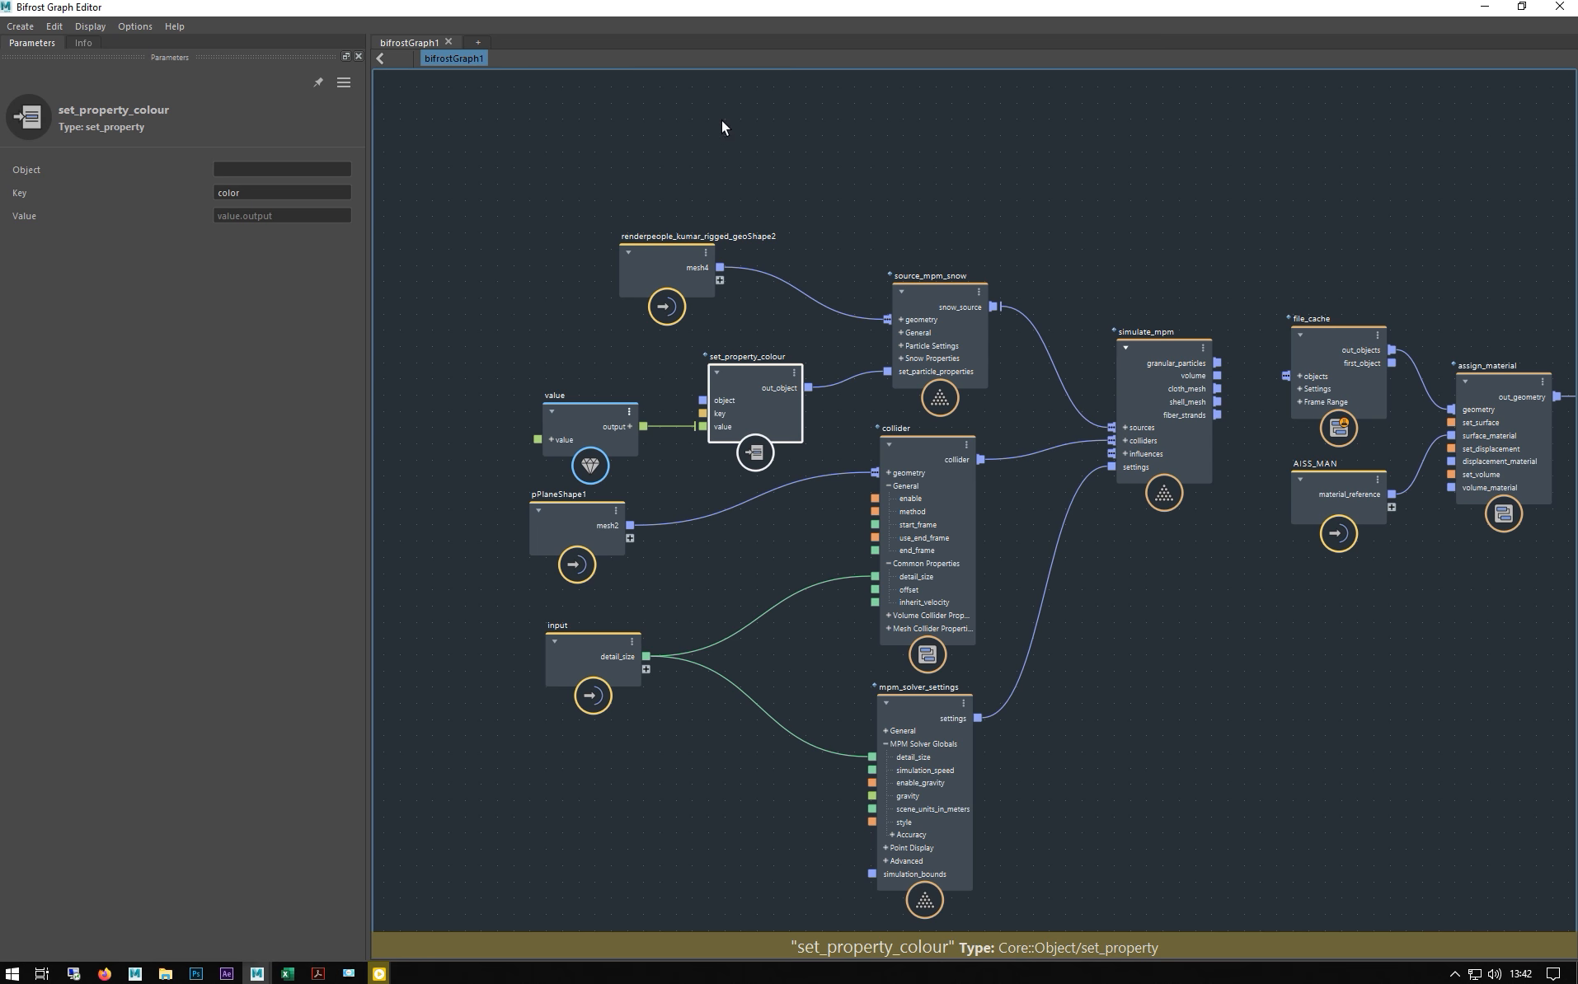
double_click(691, 10)
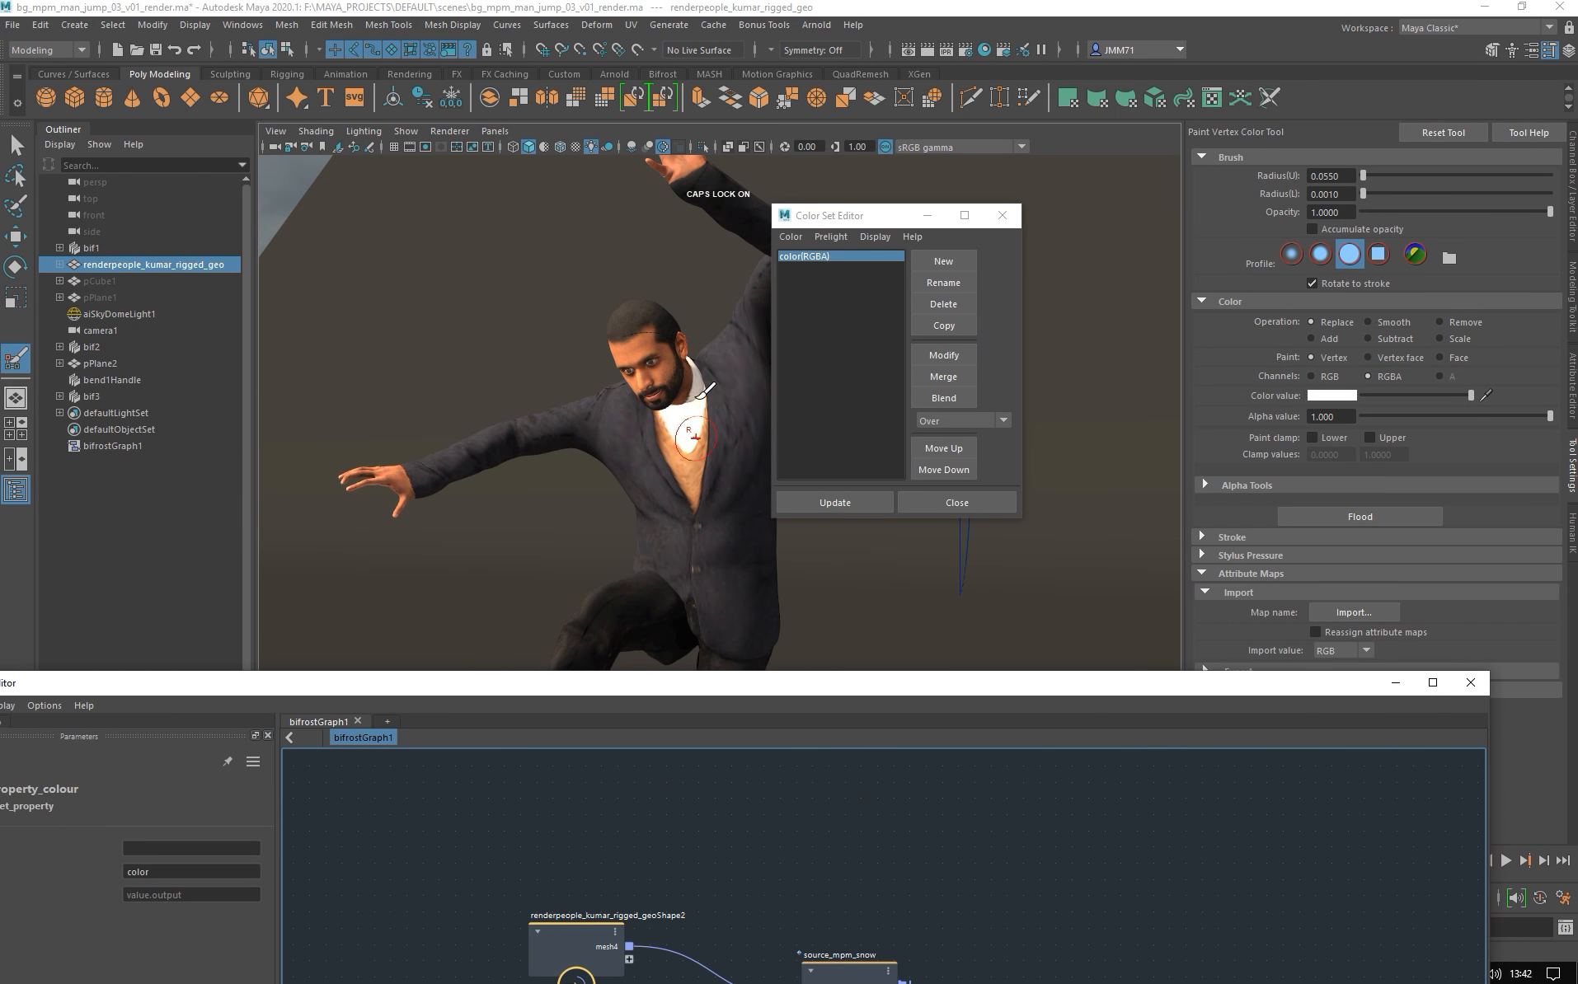
drag(754, 687, 764, 108)
drag(361, 69, 495, 56)
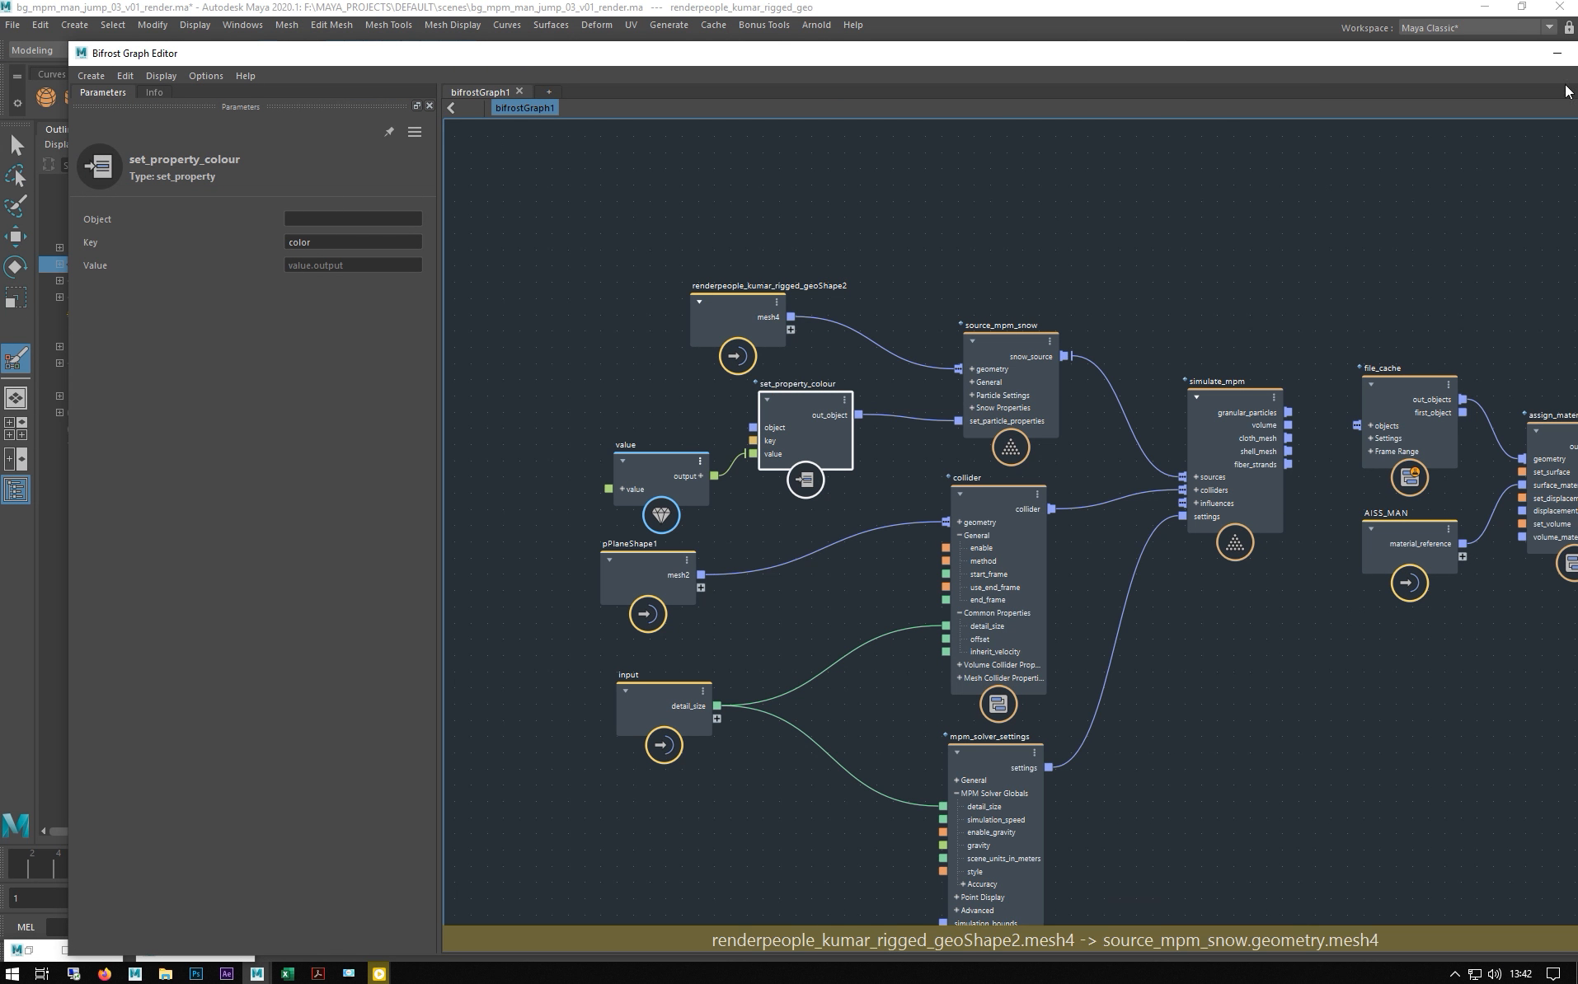
click(1577, 53)
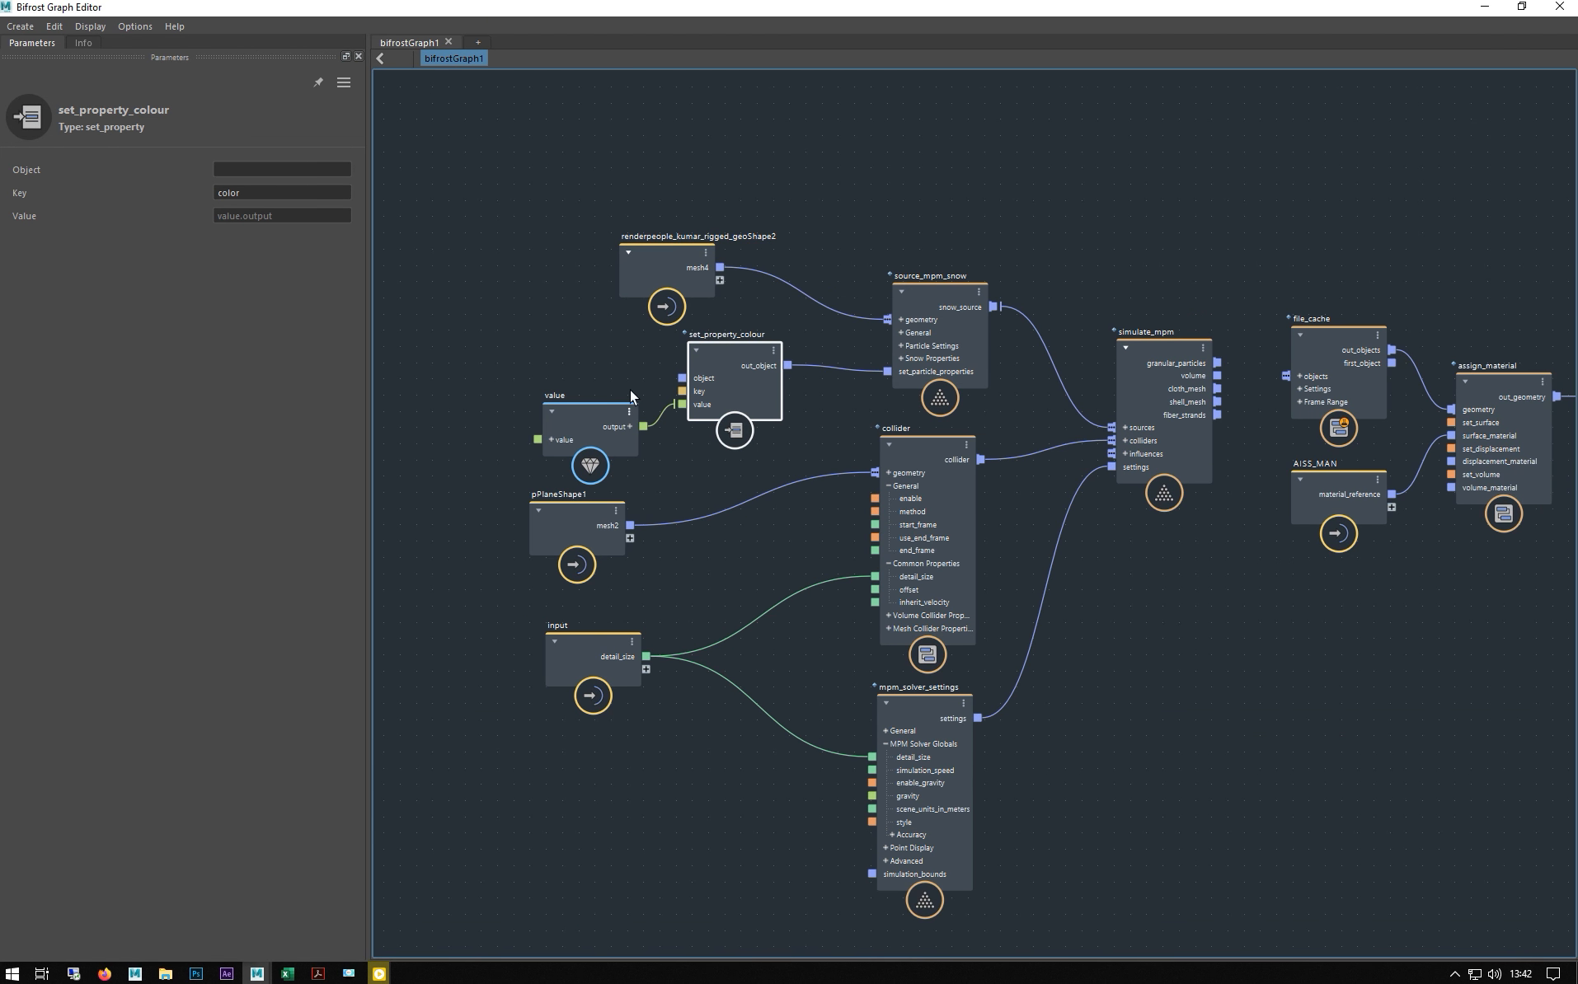
- Move the set_property_colour and value nodes up in the Bifrost graph
scroll(679, 390, up, 4)
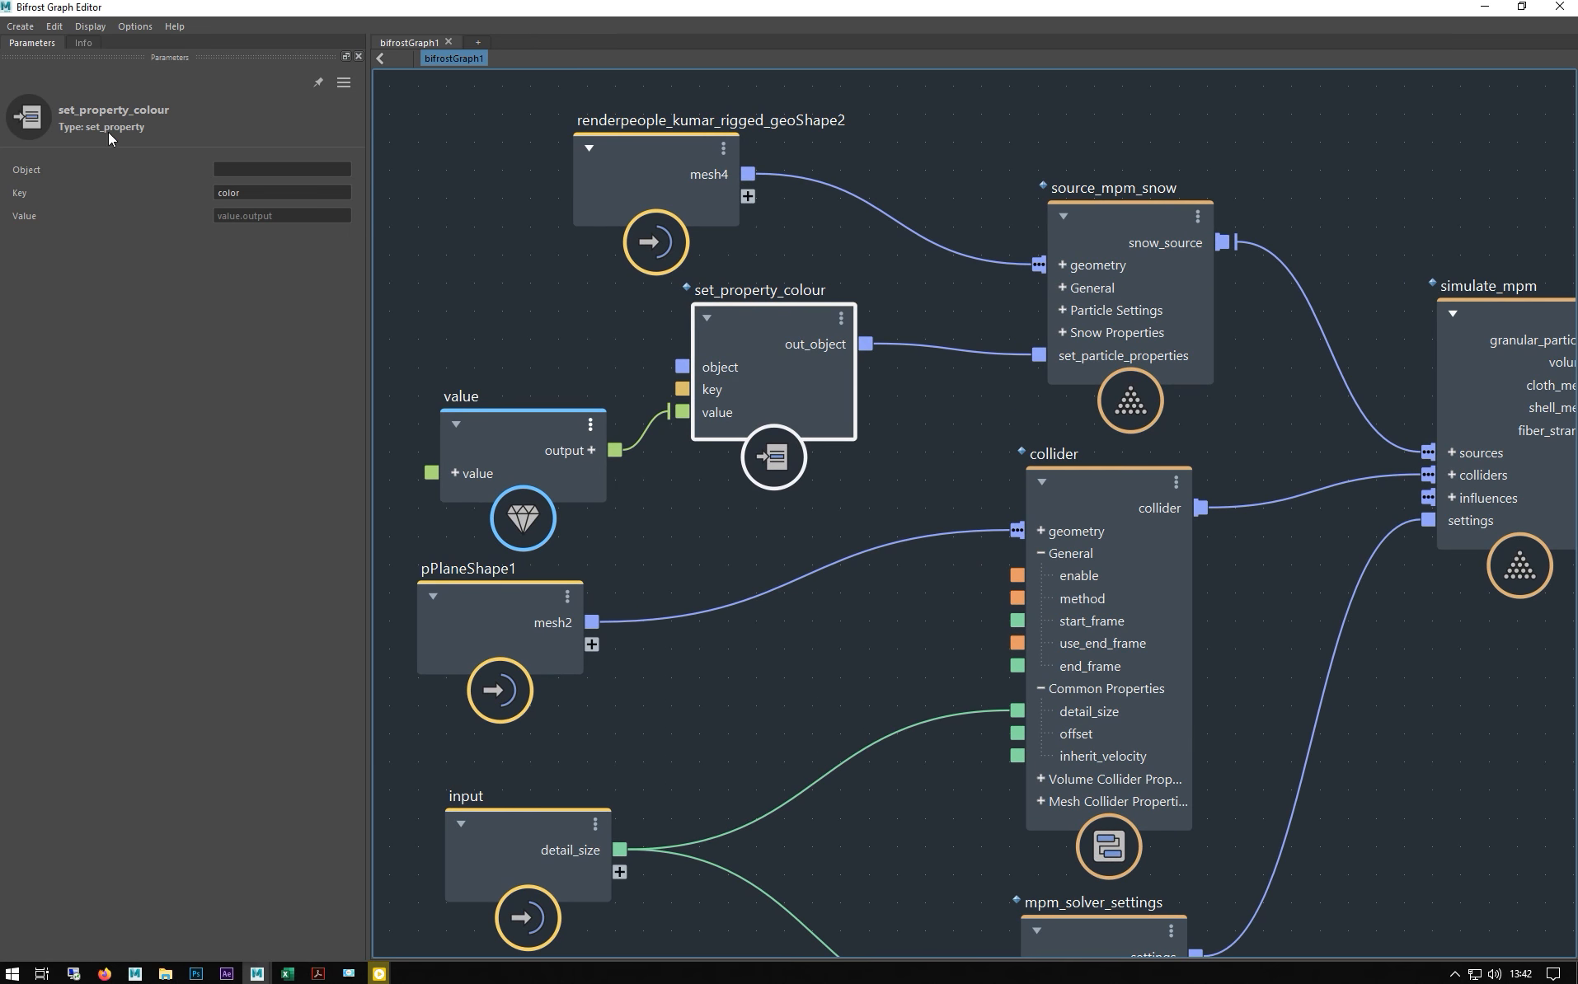
drag(744, 322, 781, 301)
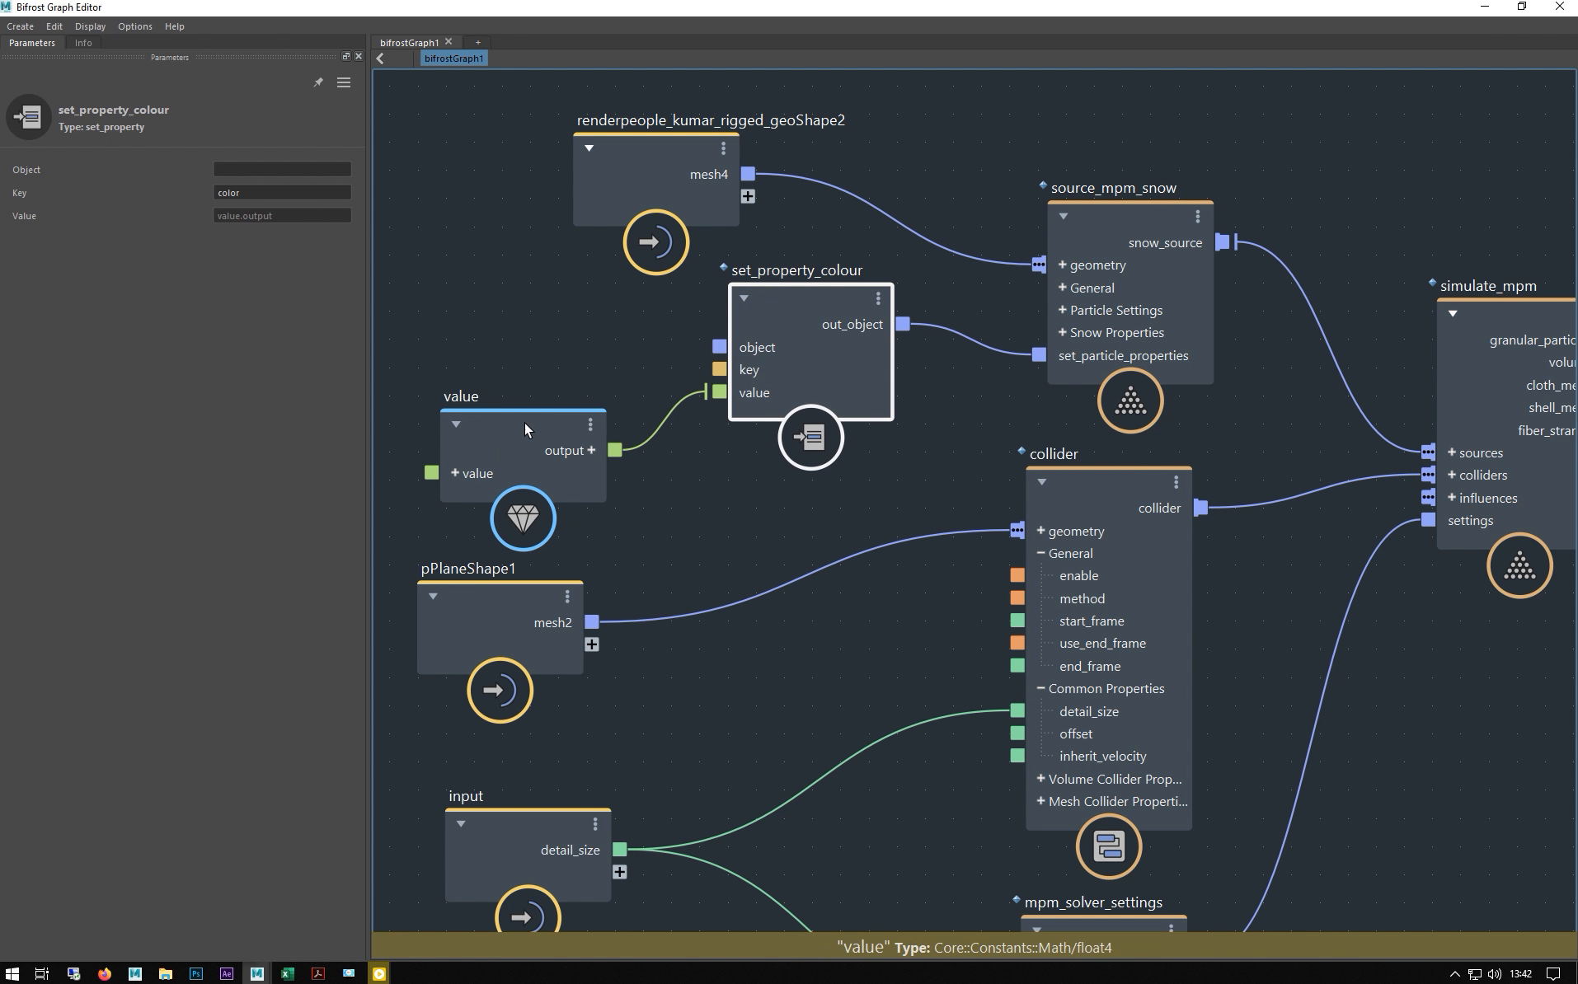
drag(524, 431, 527, 390)
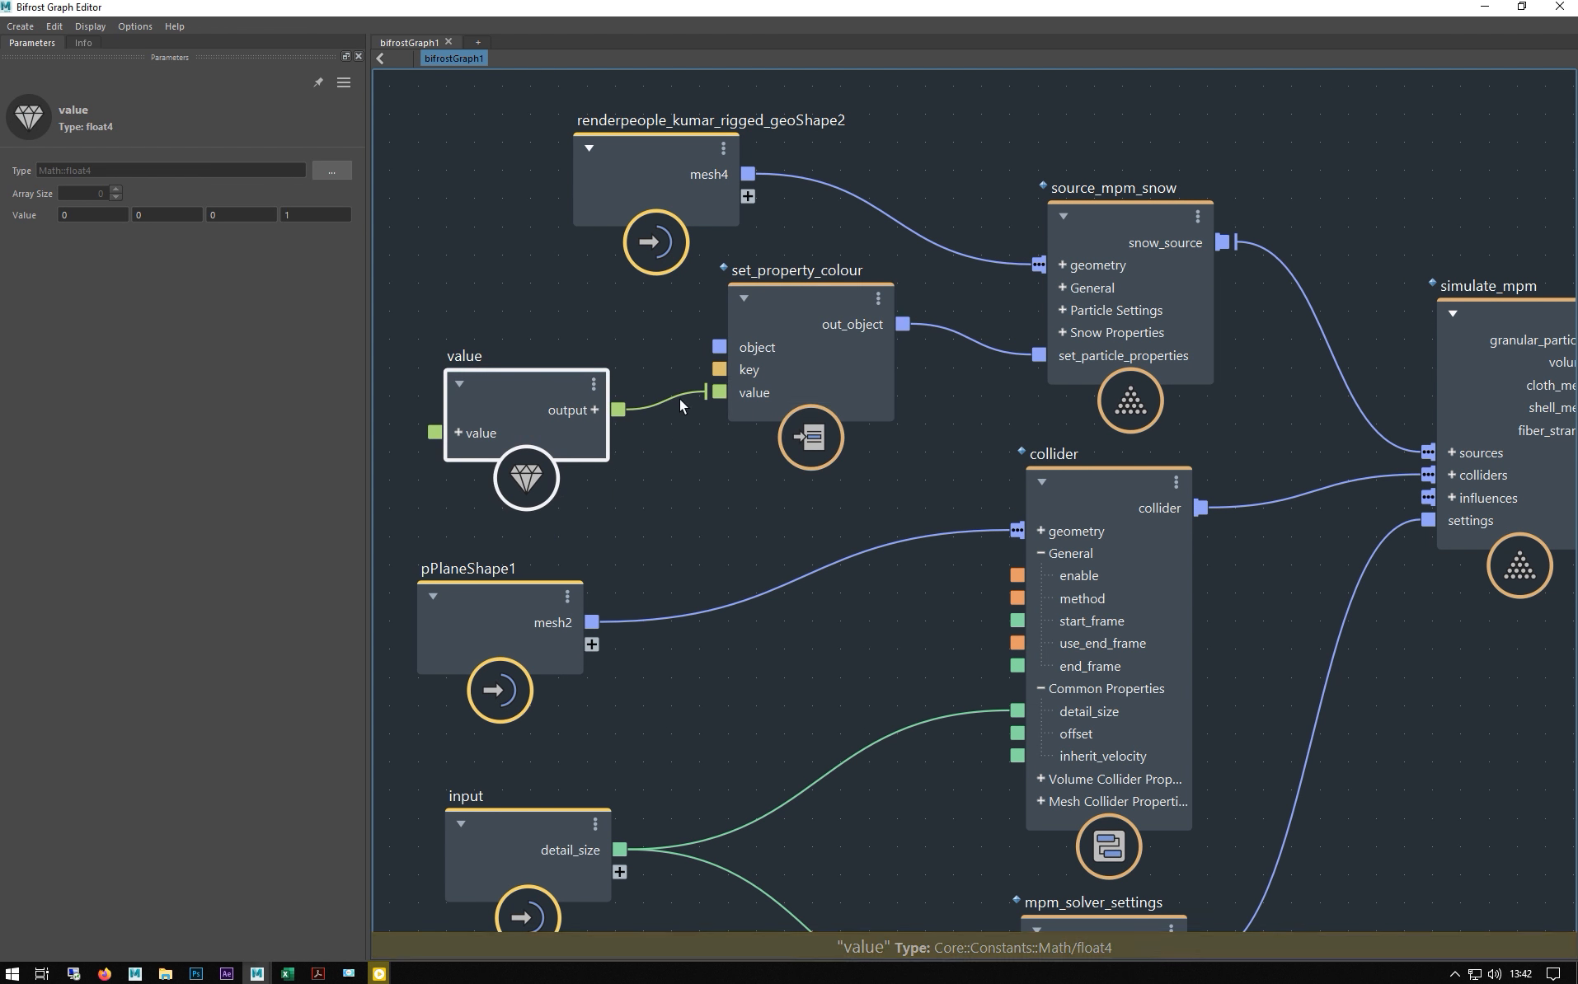
- Keep the value node a float4 of 0, 0, 0, 1 and confirm set_property_colour uses key color
click(324, 174)
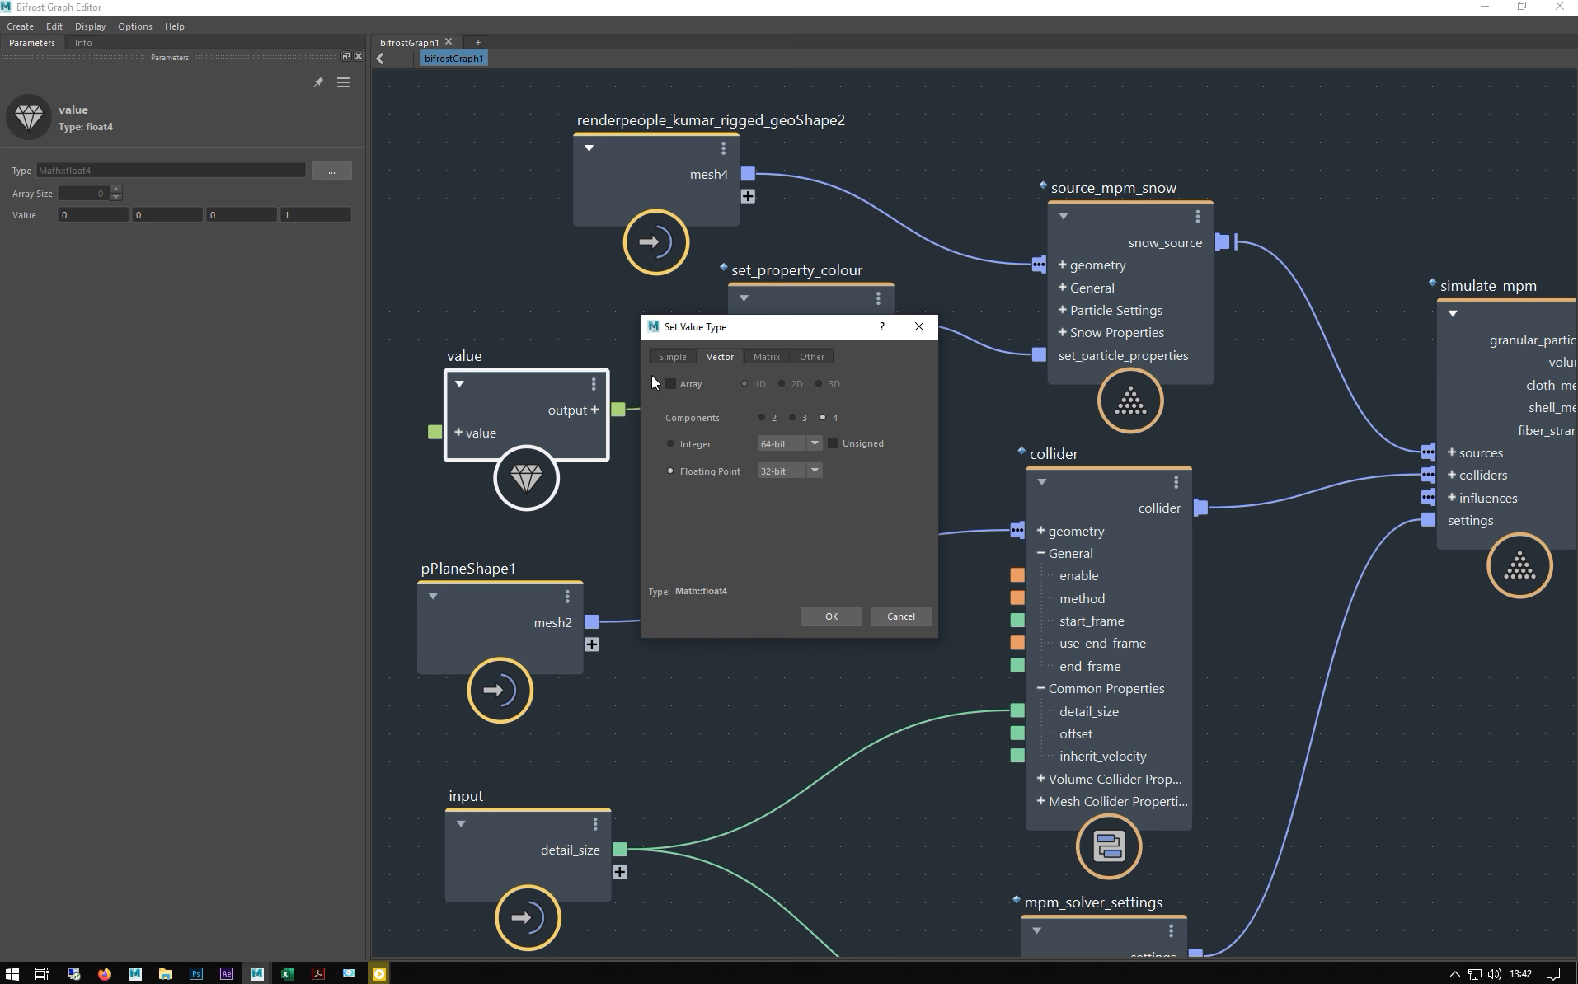
click(831, 617)
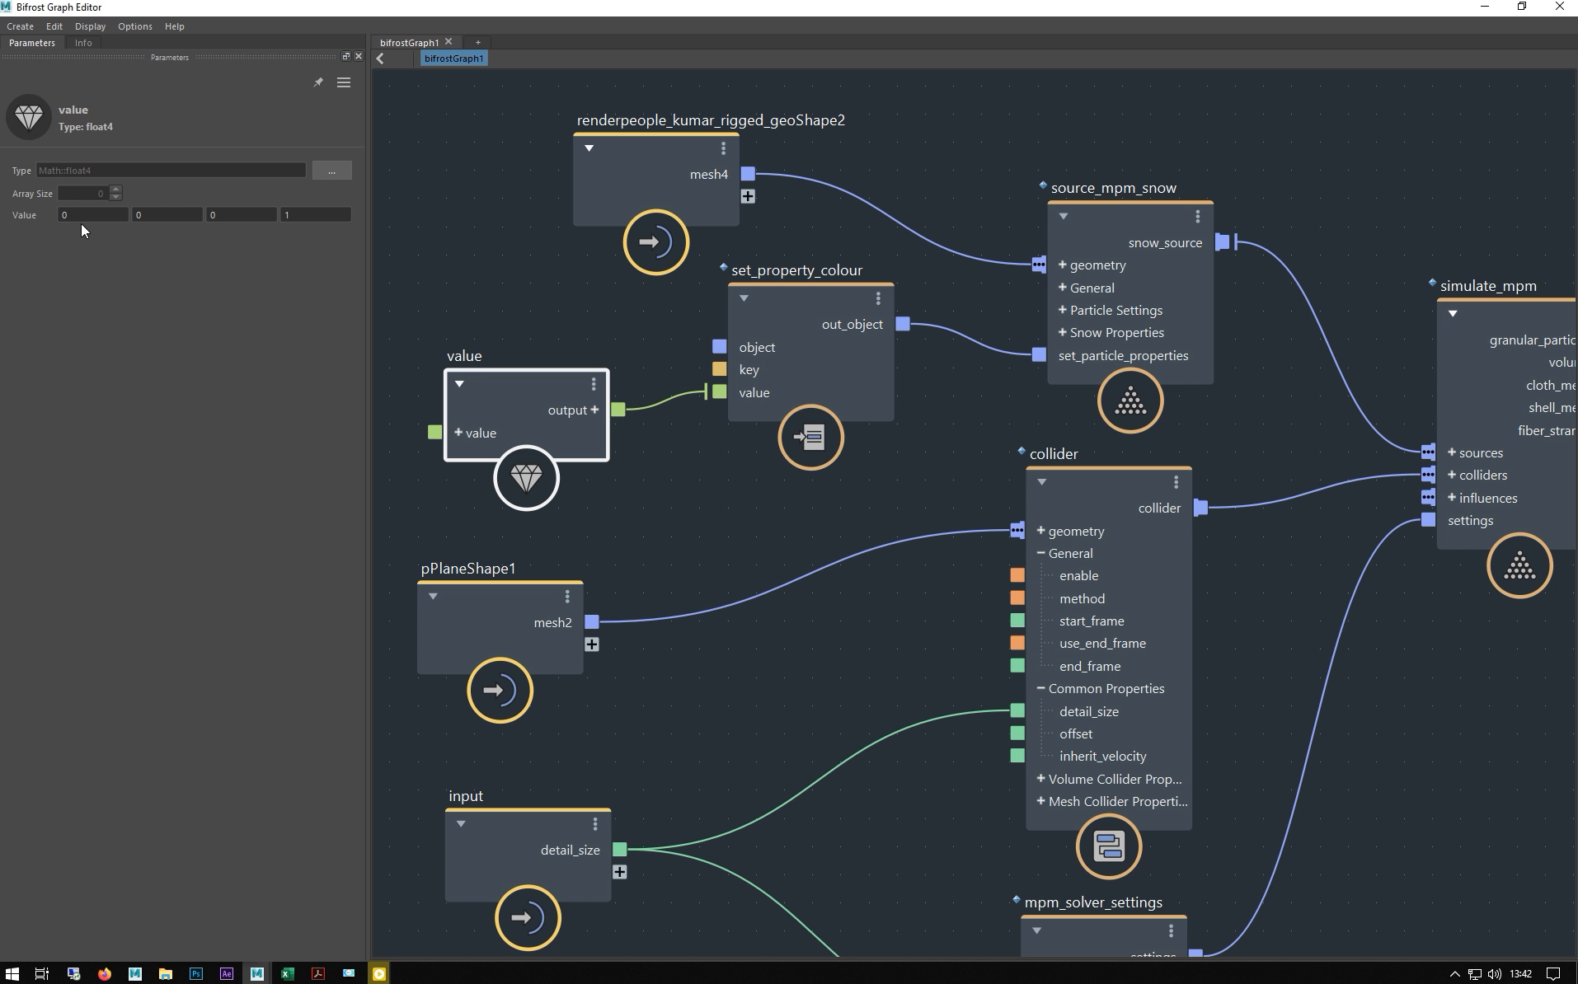
click(310, 212)
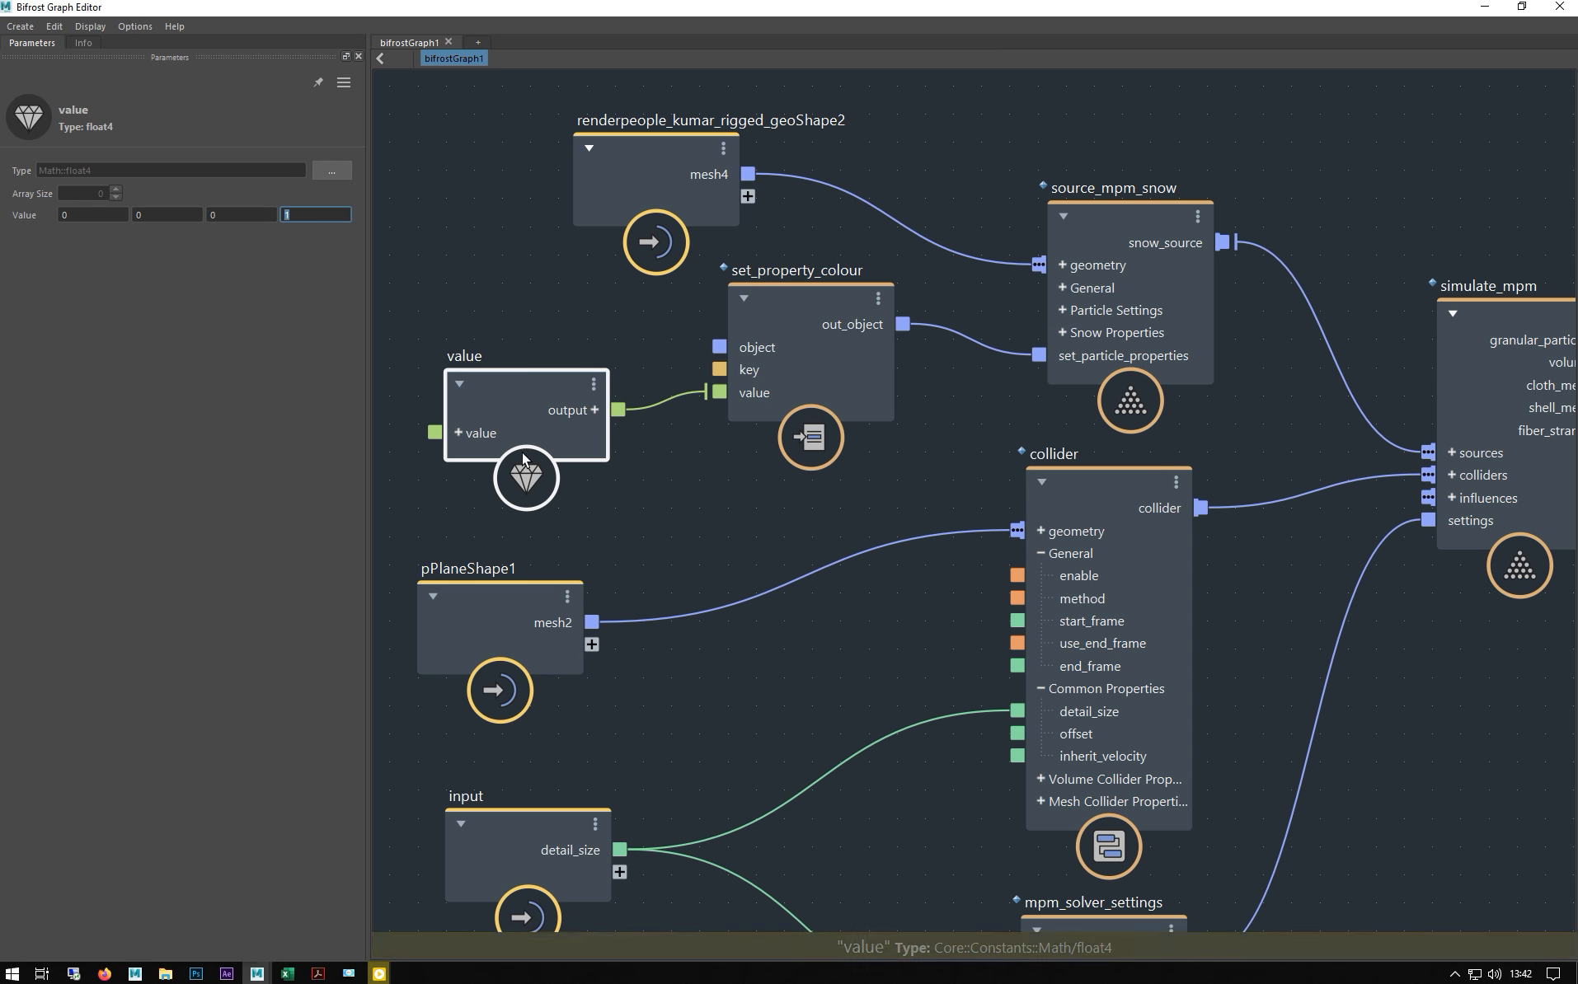
click(758, 300)
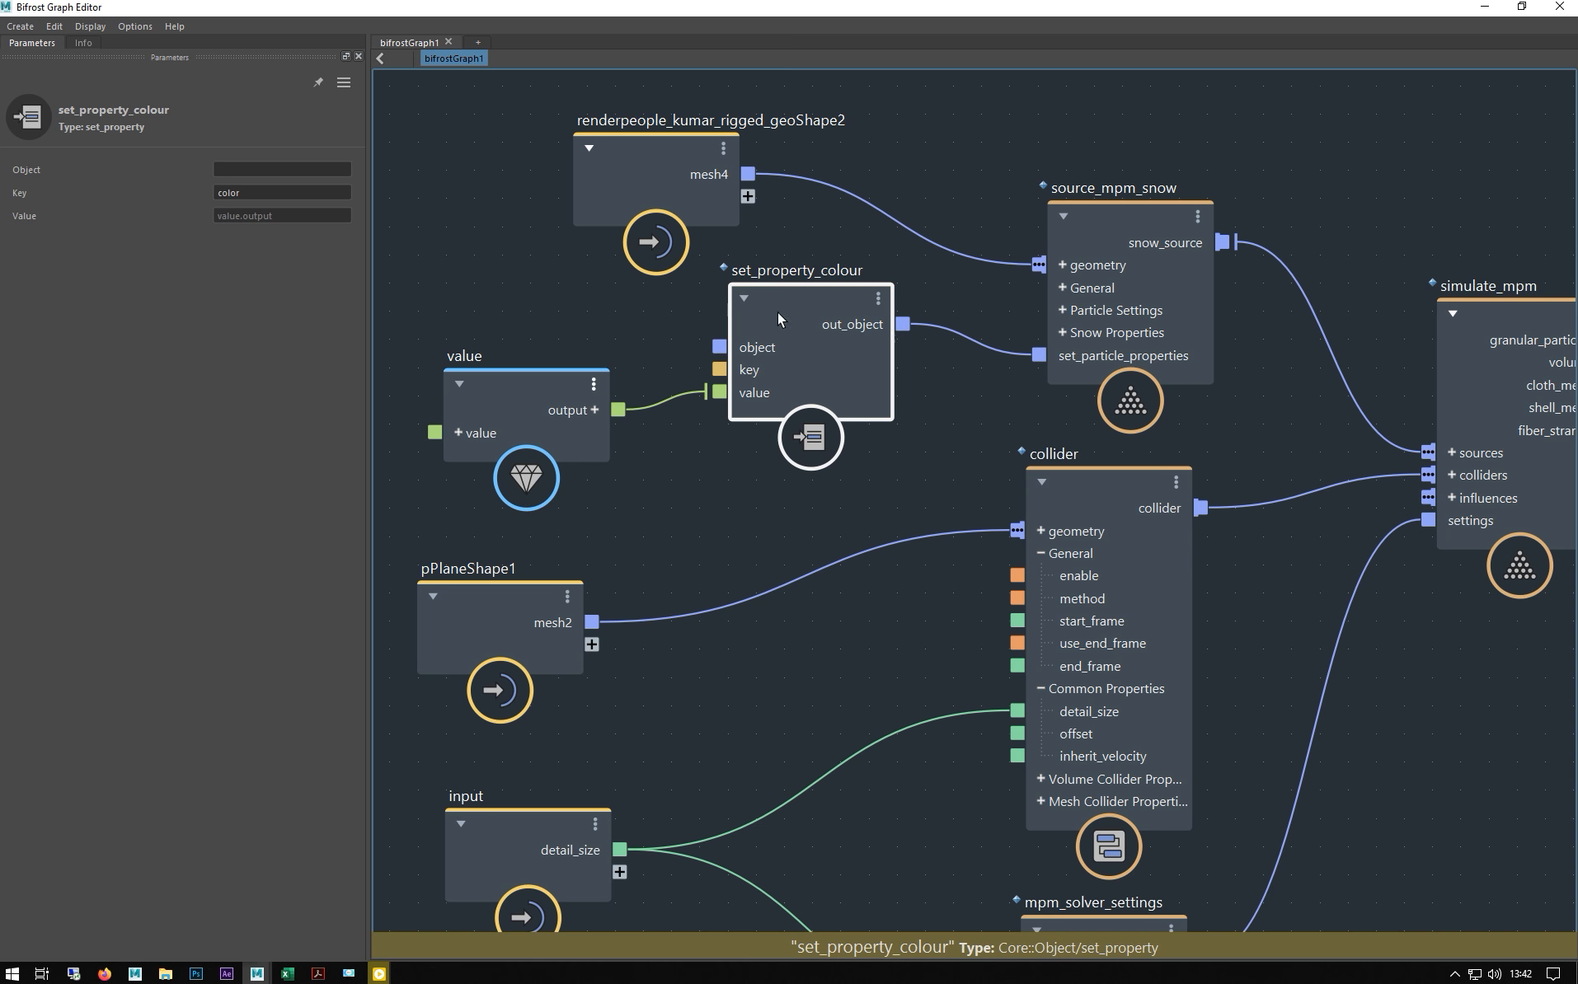
double_click(245, 193)
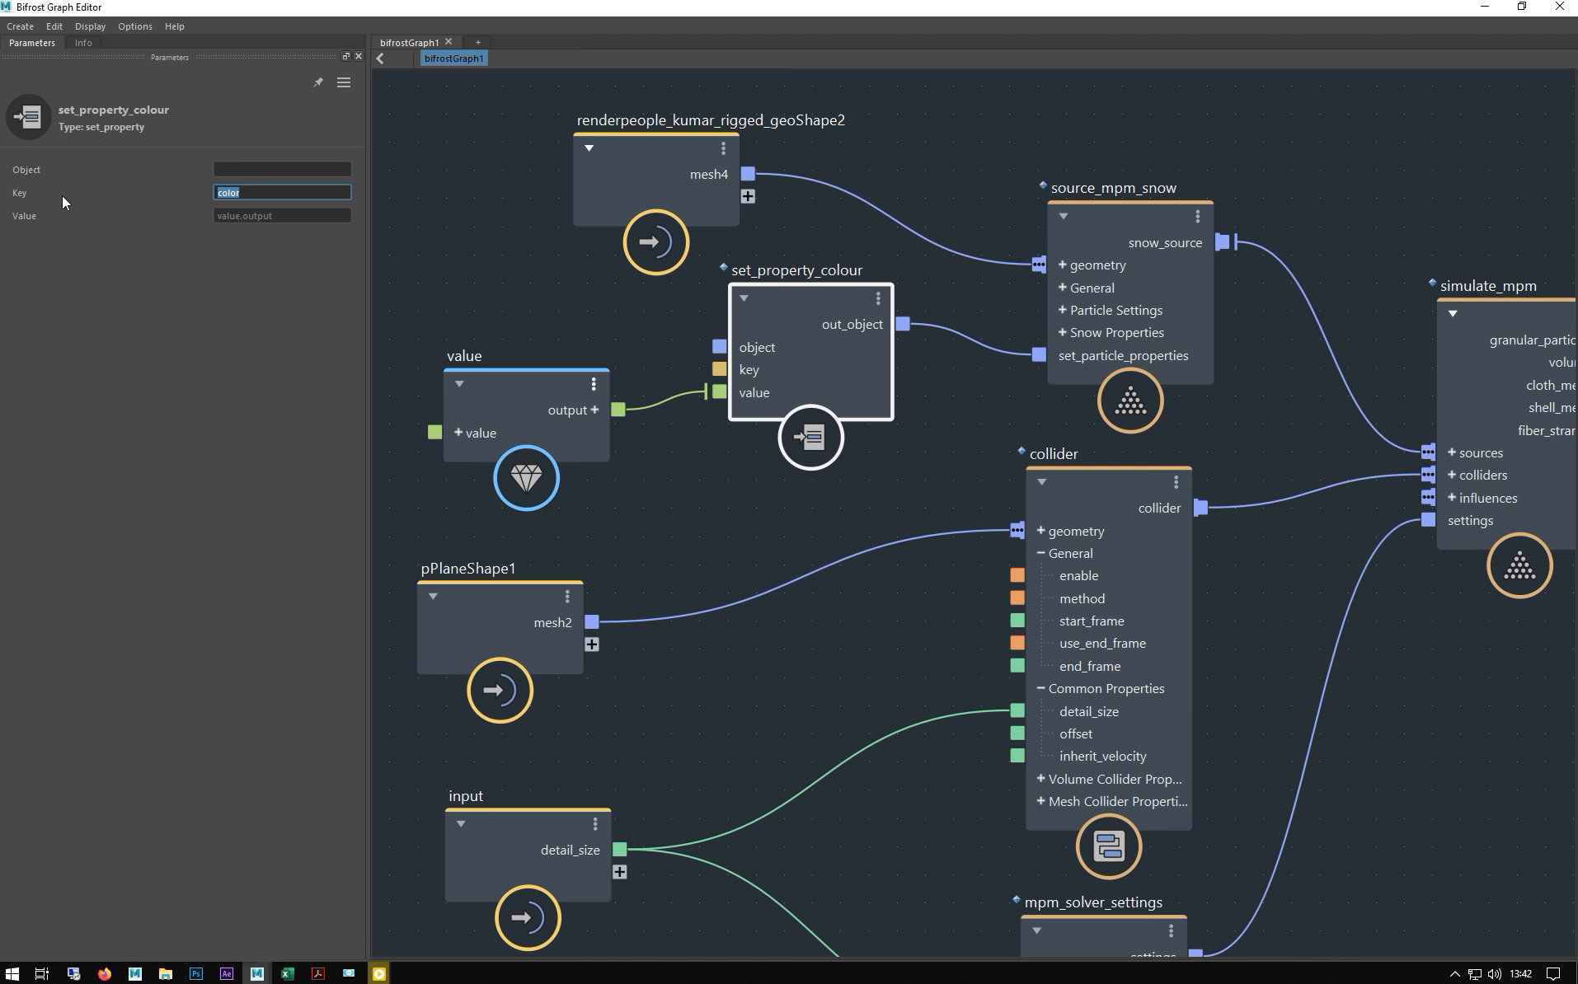
mouse_move(620, 12)
mouse_down()
mouse_move(683, 569)
mouse_move(729, 451)
mouse_move(512, 99)
mouse_move(622, 30)
mouse_up()
click(1526, 29)
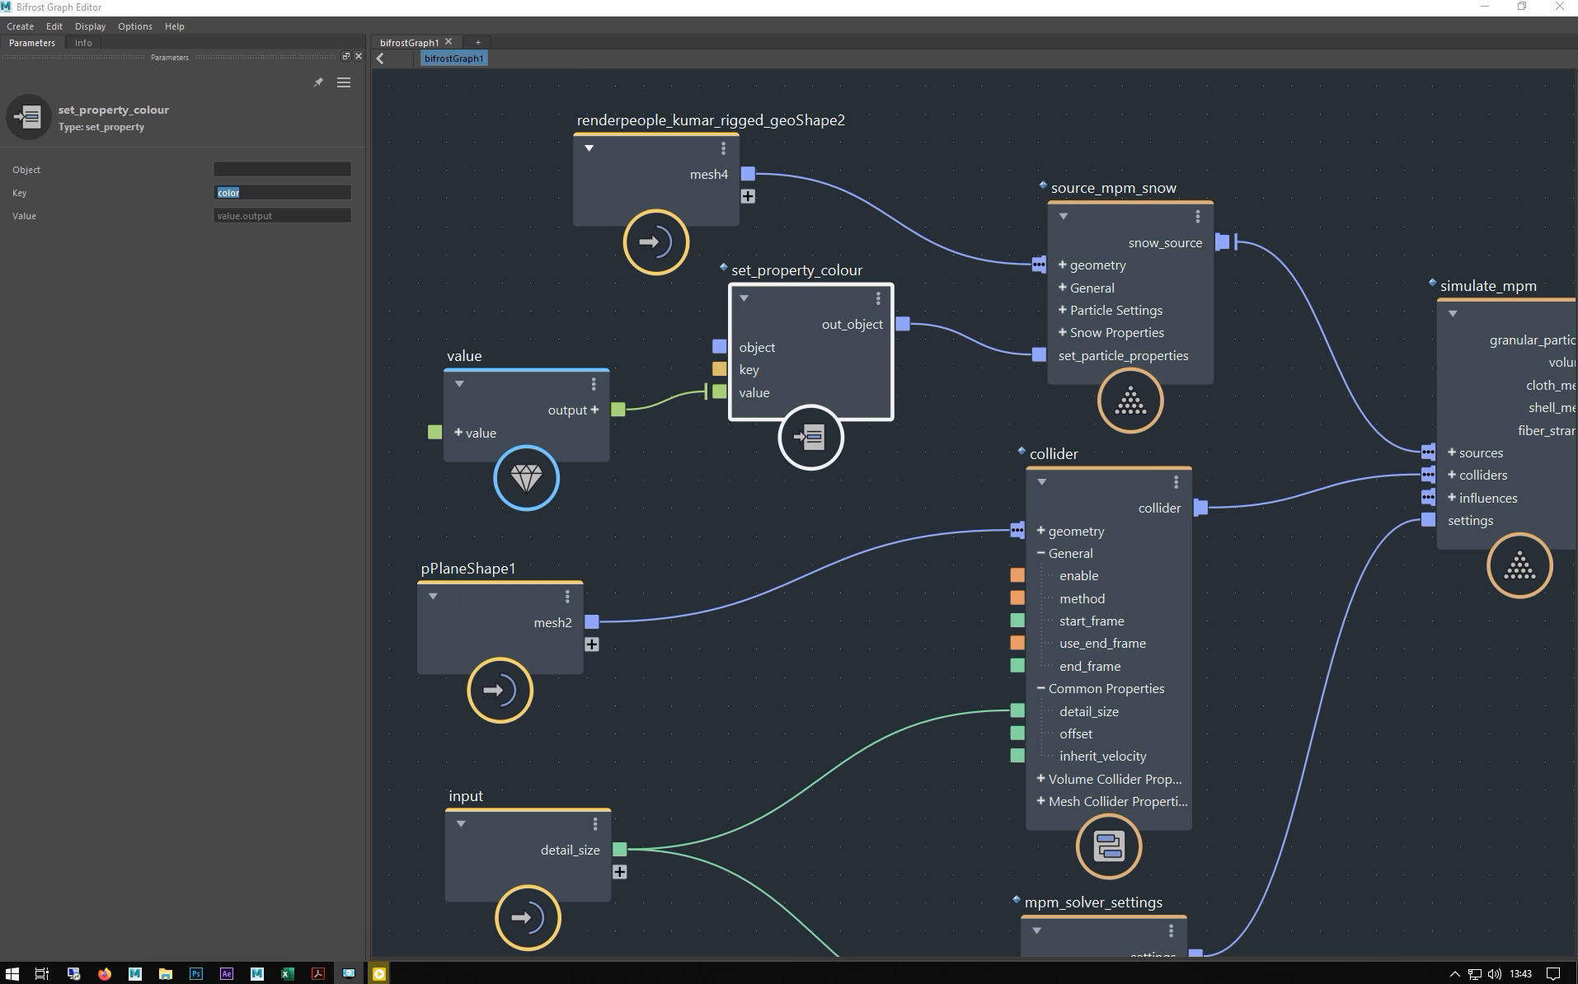
- Move the file_cache node up and to the left in the snow graph
middle_drag(962, 376, 689, 375)
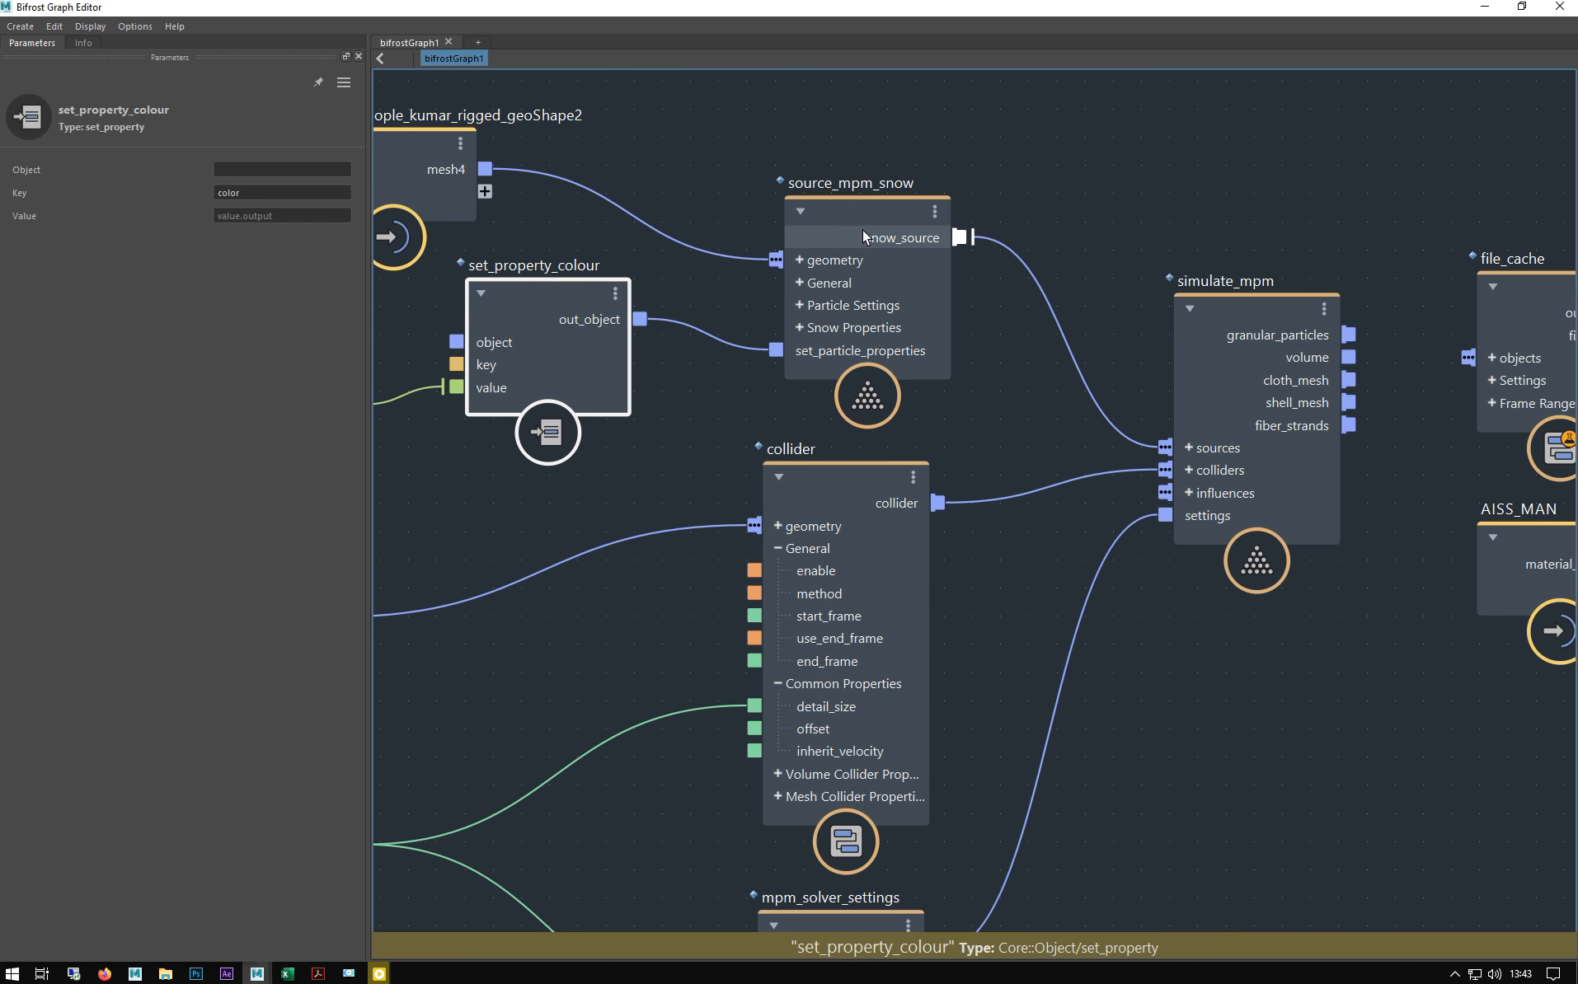
middle_drag(1219, 253, 738, 265)
middle_drag(674, 163, 1034, 158)
middle_drag(475, 465, 600, 453)
middle_drag(489, 535, 639, 446)
scroll(646, 400, down, 2)
scroll(639, 446, down, 1)
scroll(639, 446, down, 1)
scroll(1018, 299, down, 1)
middle_drag(997, 201, 839, 241)
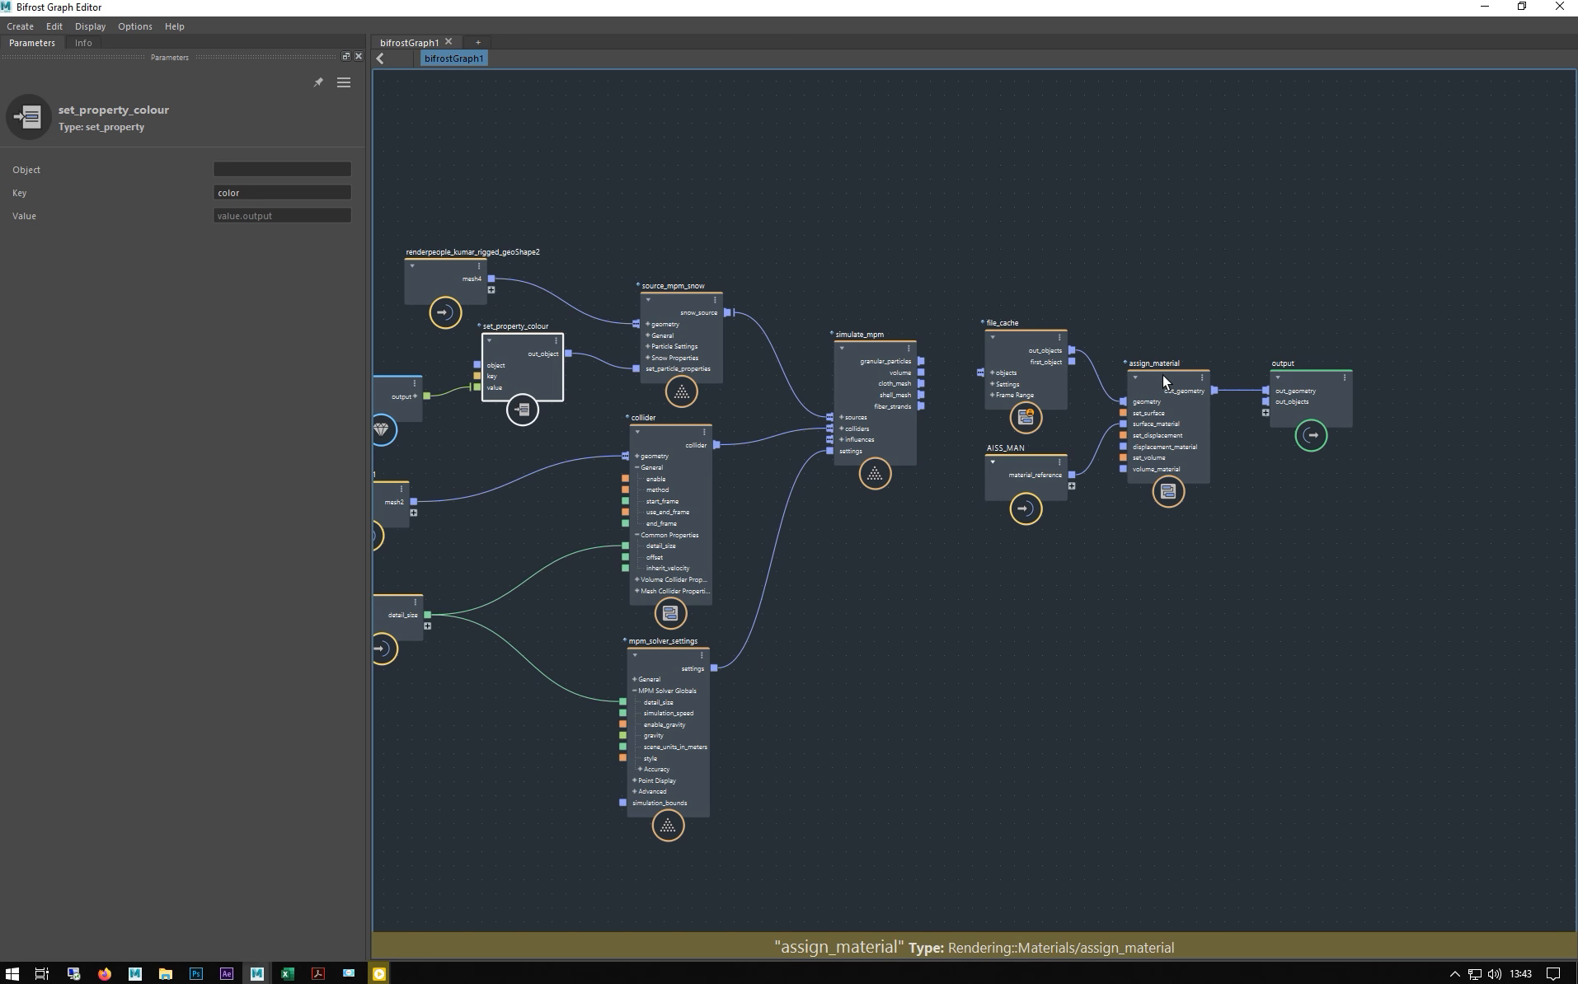
drag(993, 348, 975, 310)
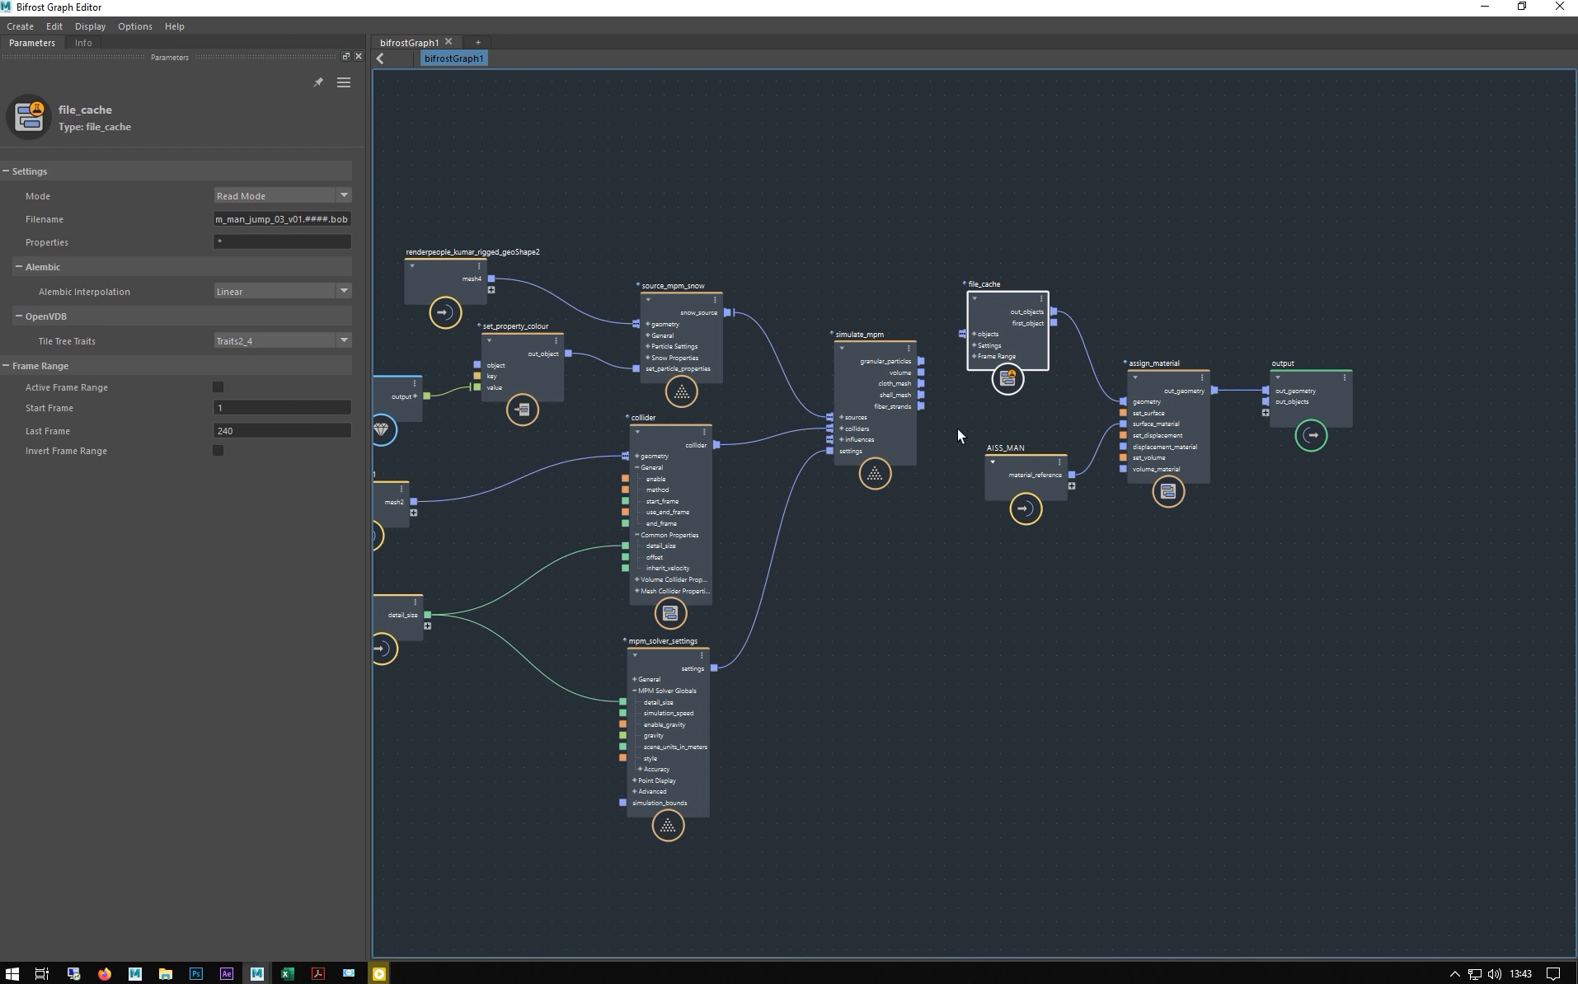
- Frame the whole snow graph and show the mpm_solver_settings parameters
middle_drag(775, 207, 933, 212)
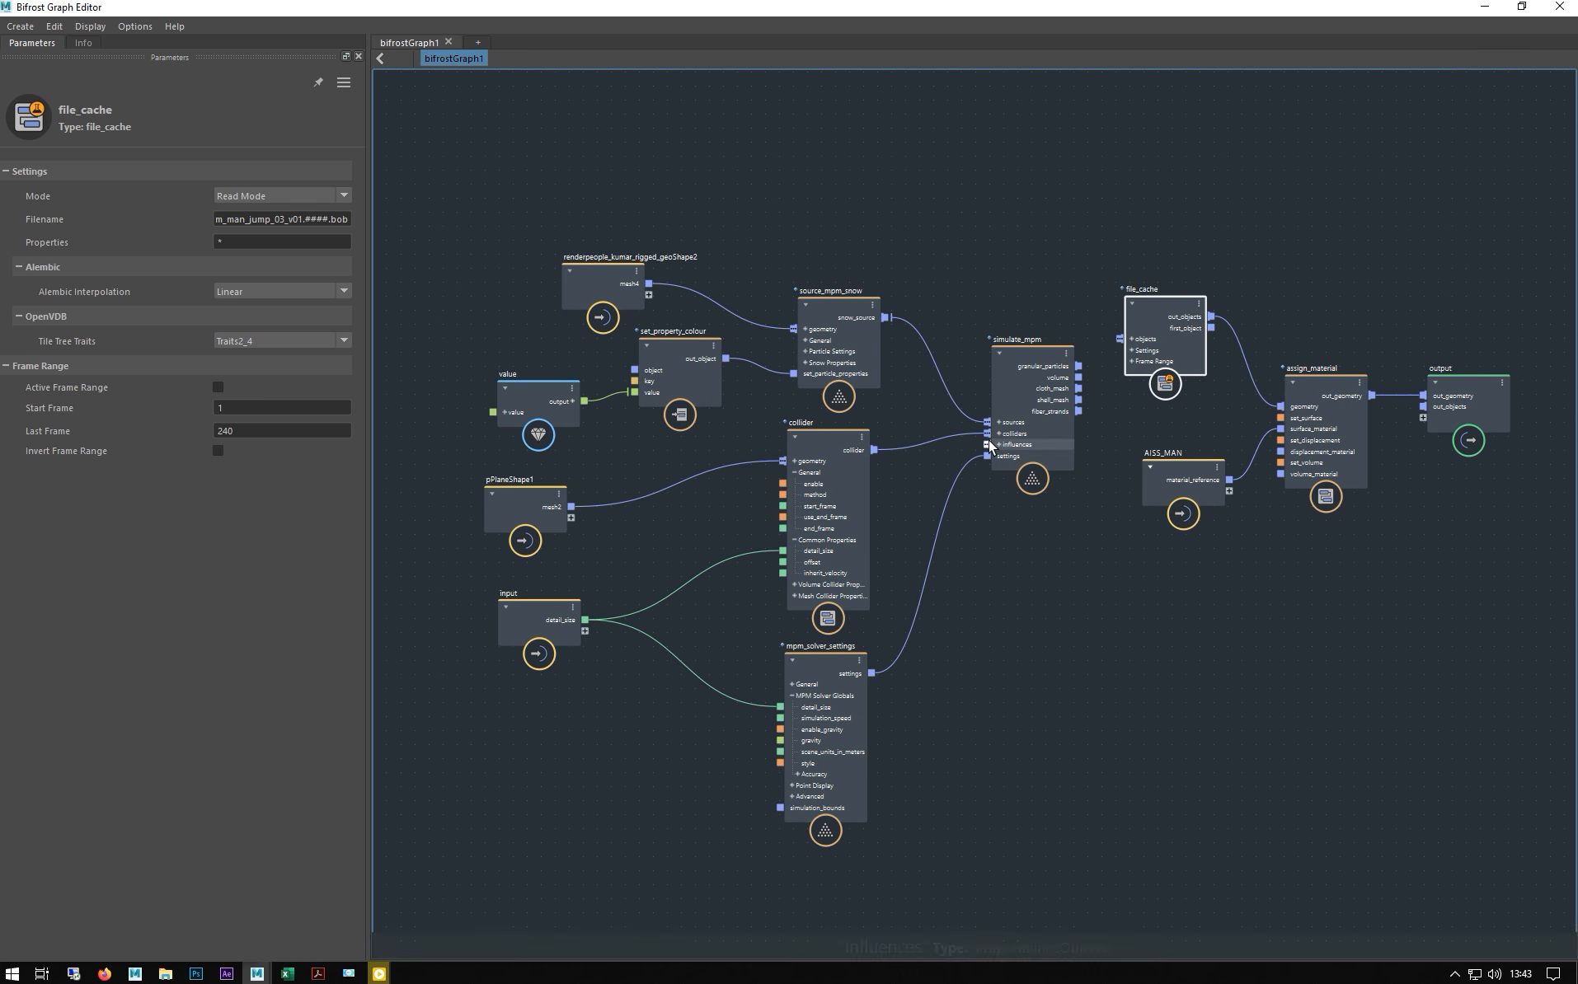
scroll(899, 299, up, 3)
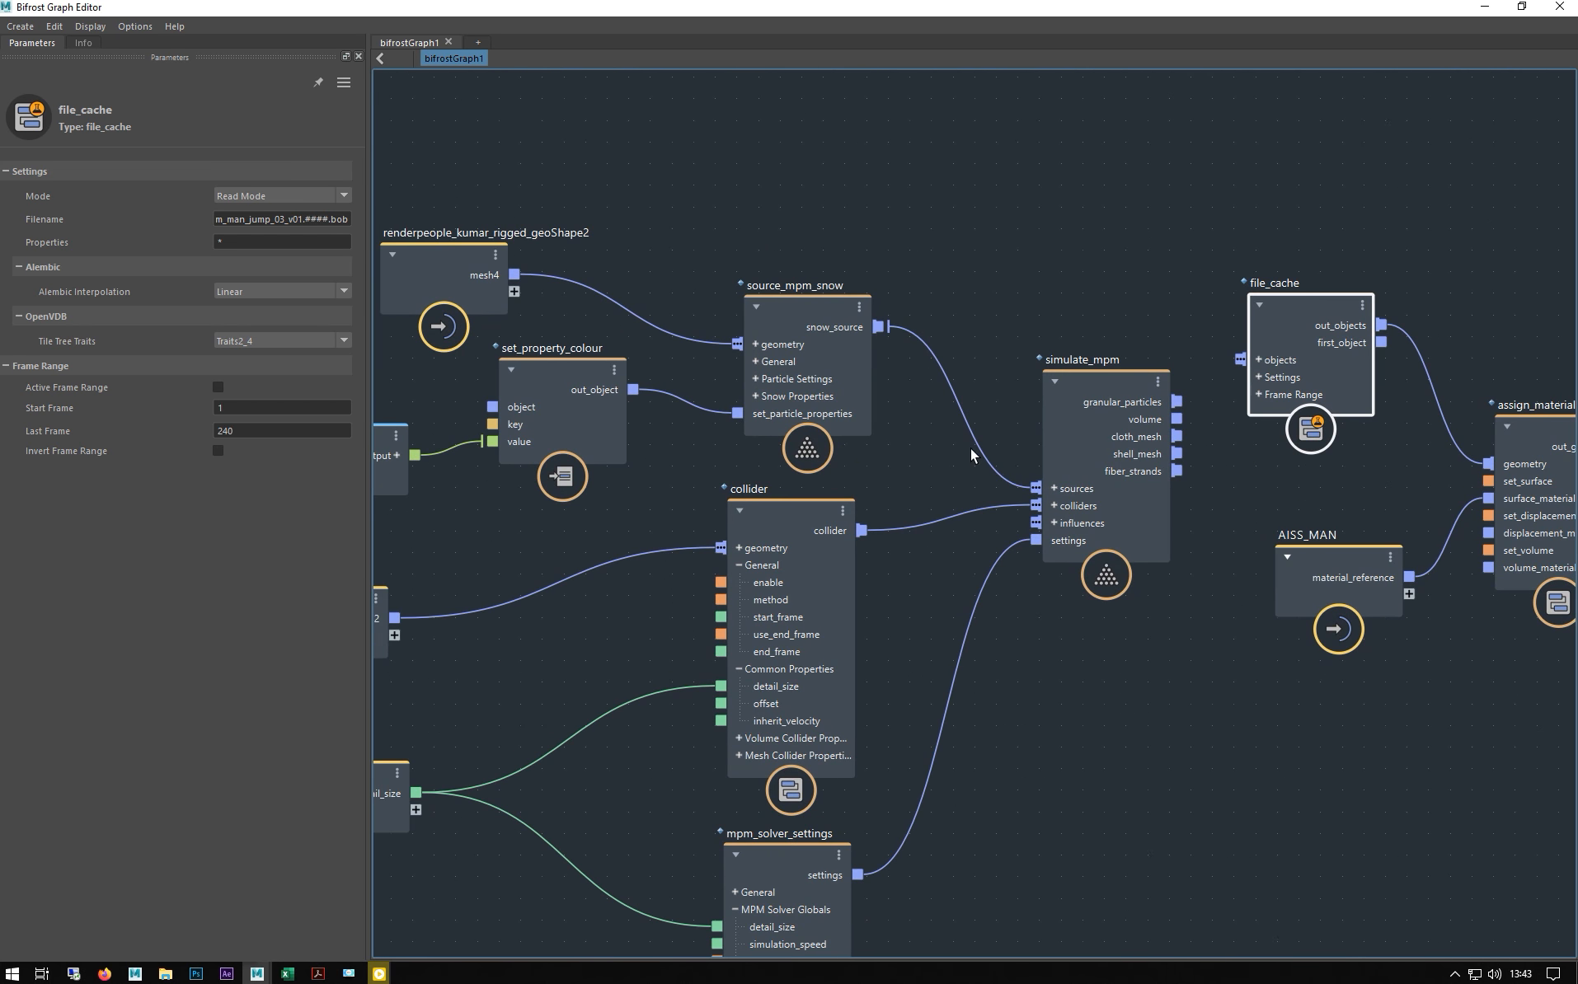
middle_drag(967, 311, 987, 136)
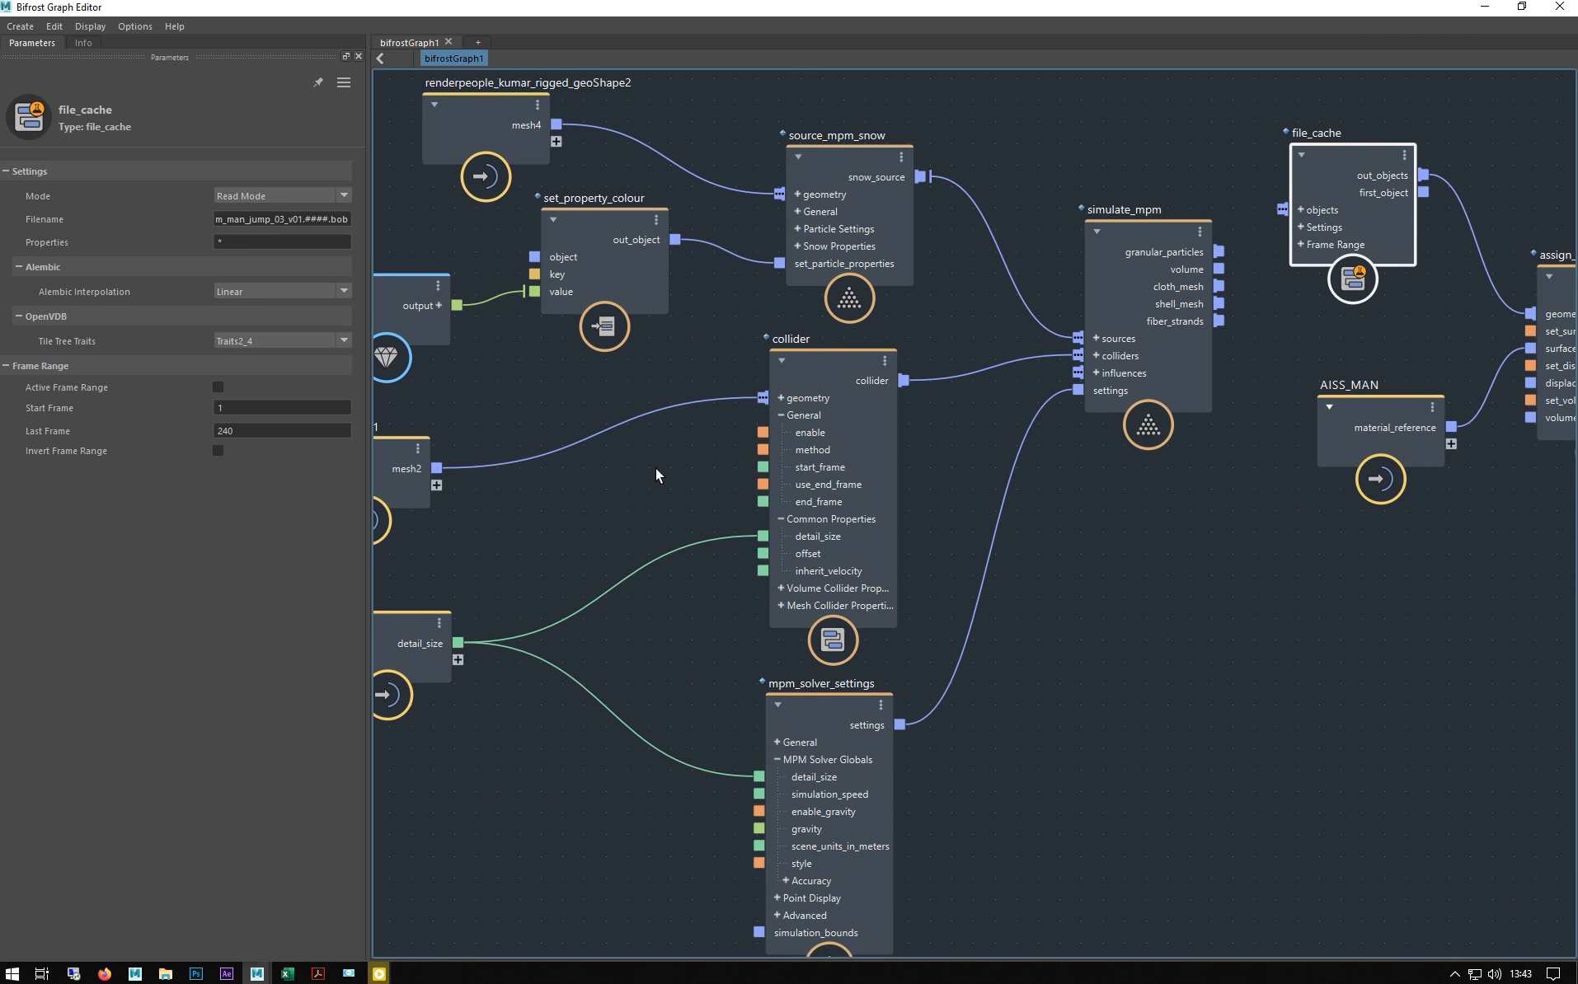
key(a)
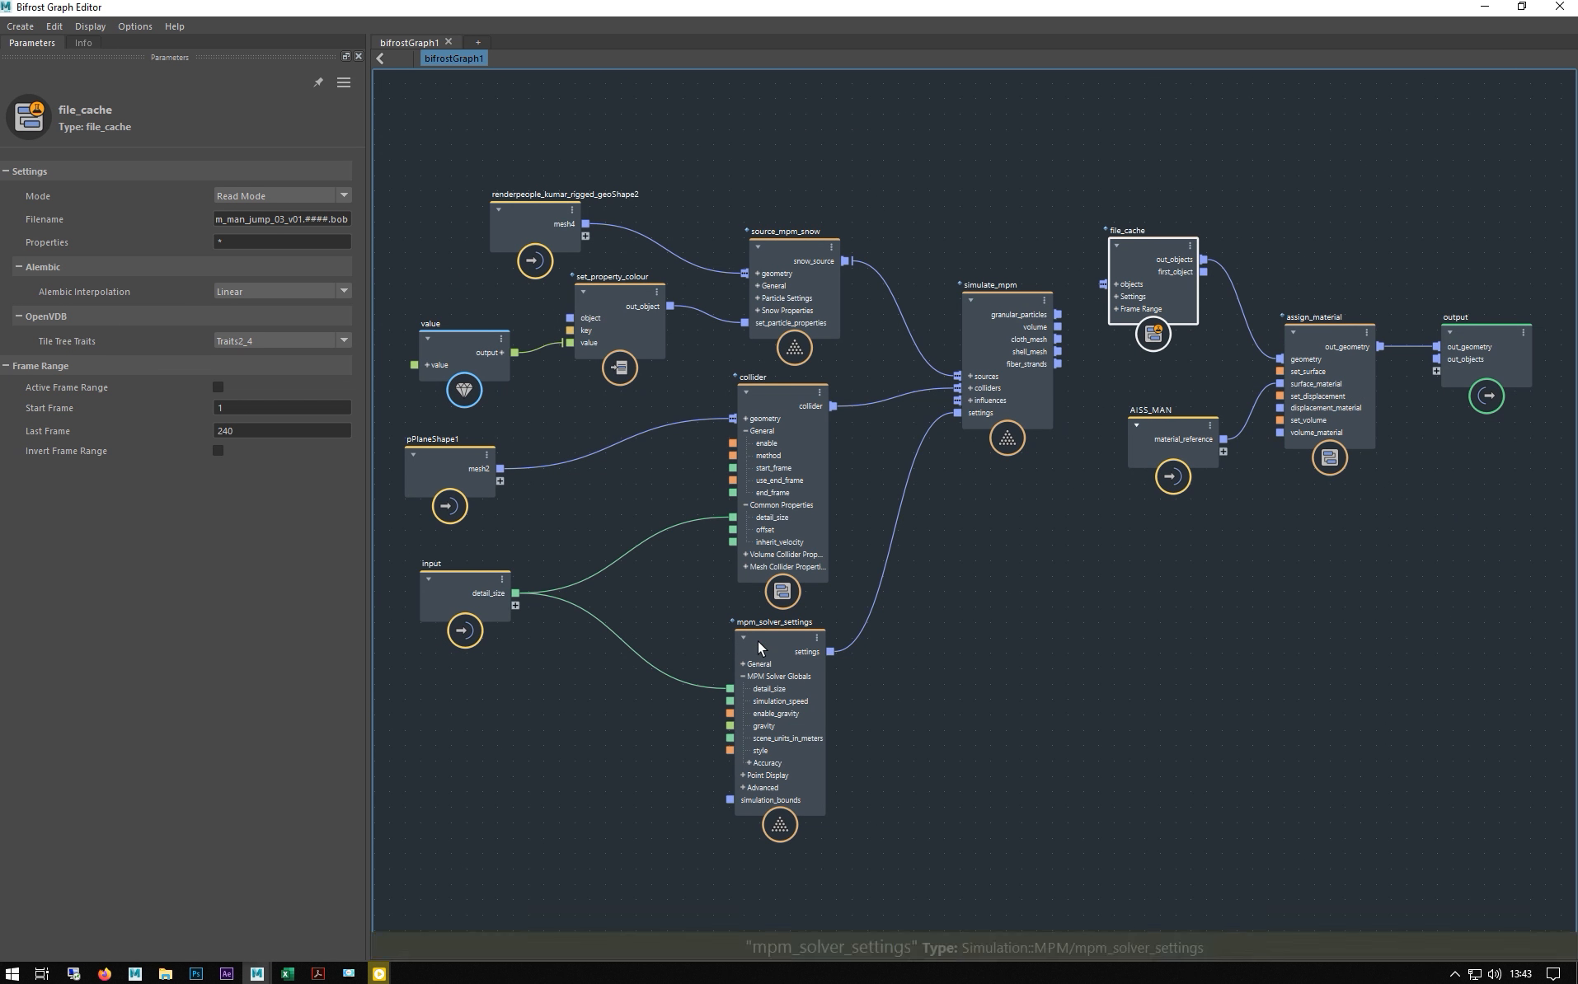
click(758, 642)
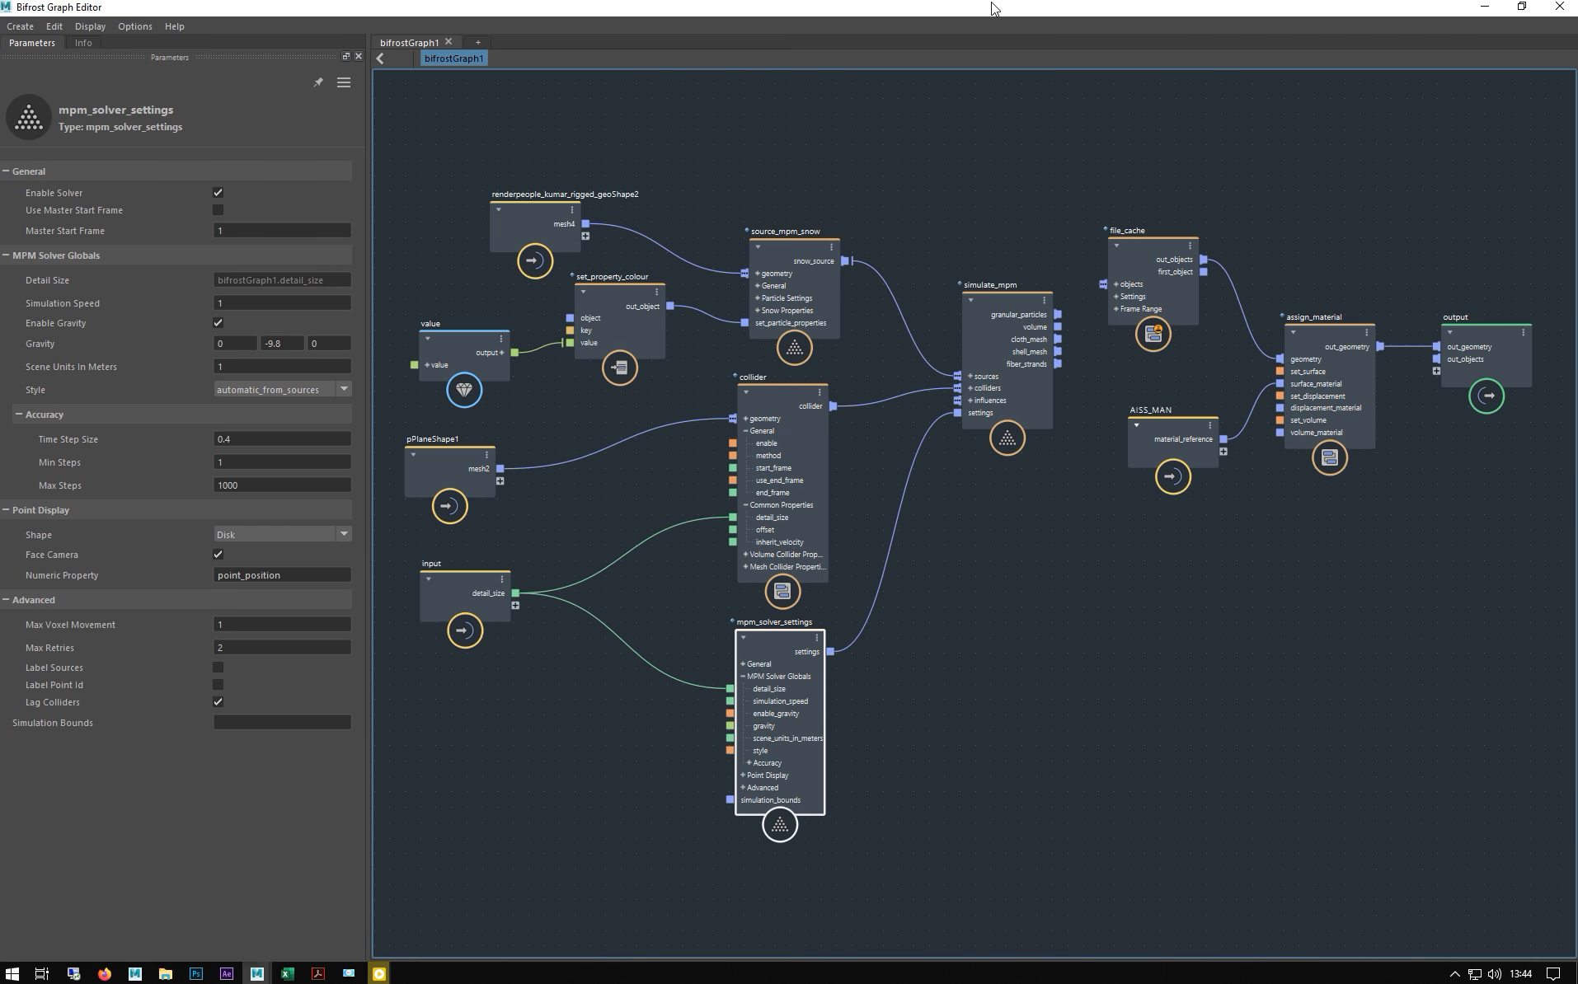
- Check bifrostGraph1's attributes in Maya, including the Detail Size of 0.009
drag(1014, 19, 698, 635)
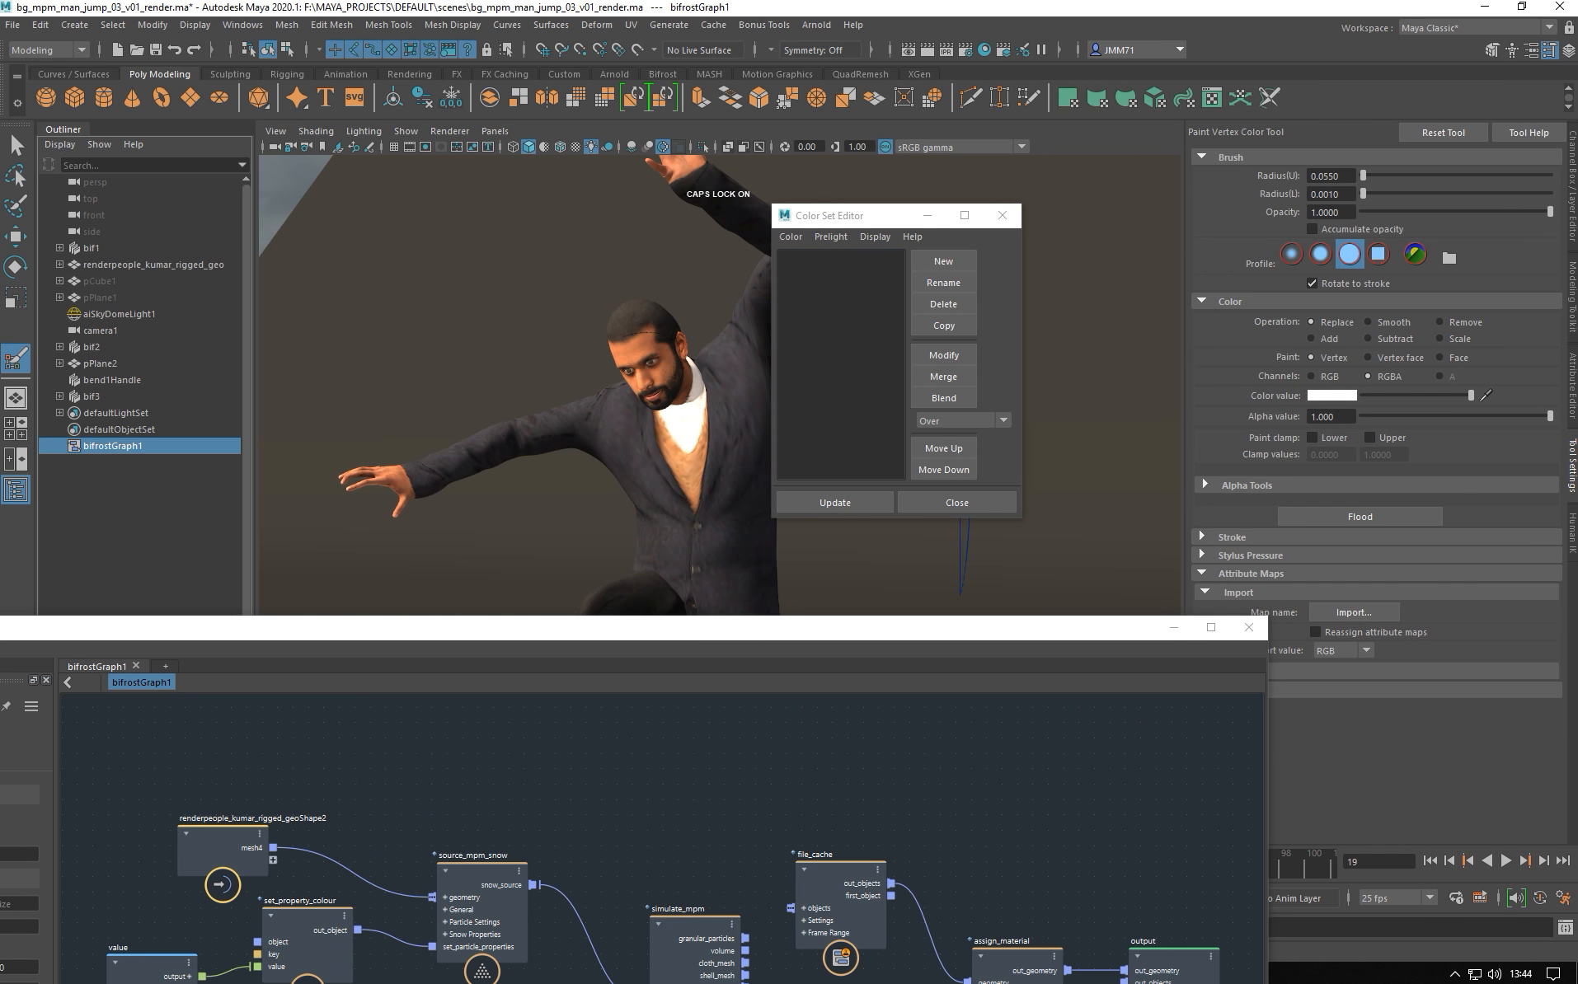
click(1572, 371)
click(1340, 287)
- Review the collider node and mpm_solver_settings' Scene Units In Meters, then minimize the graph editor
drag(796, 644, 821, 209)
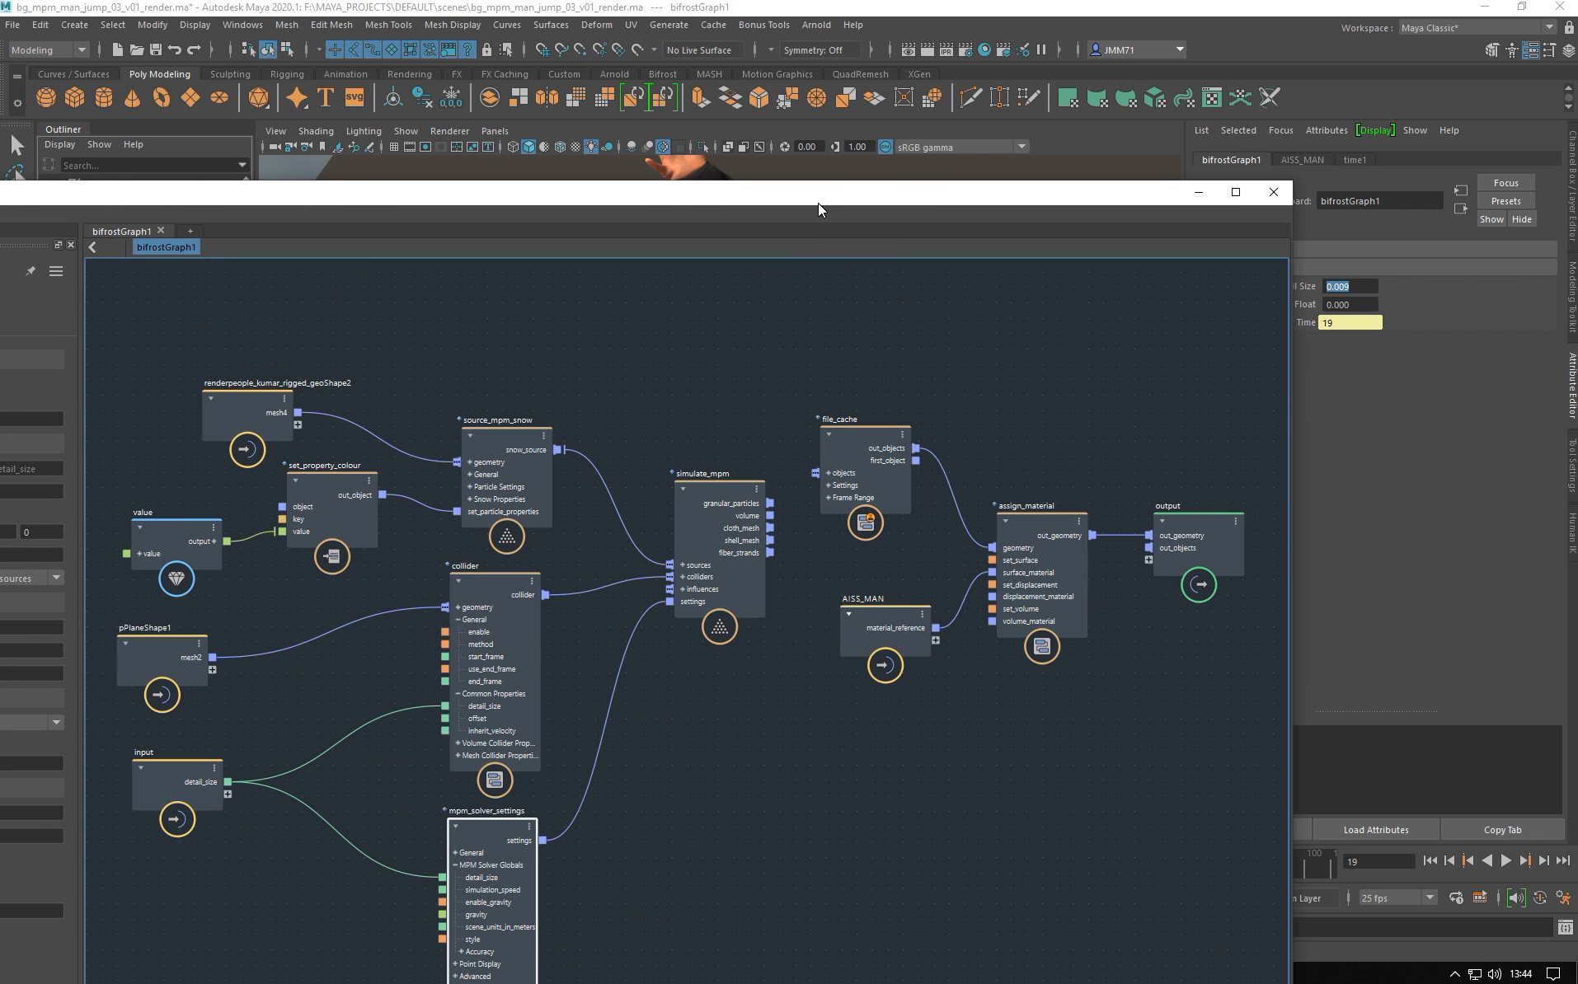
click(500, 594)
double_click(406, 191)
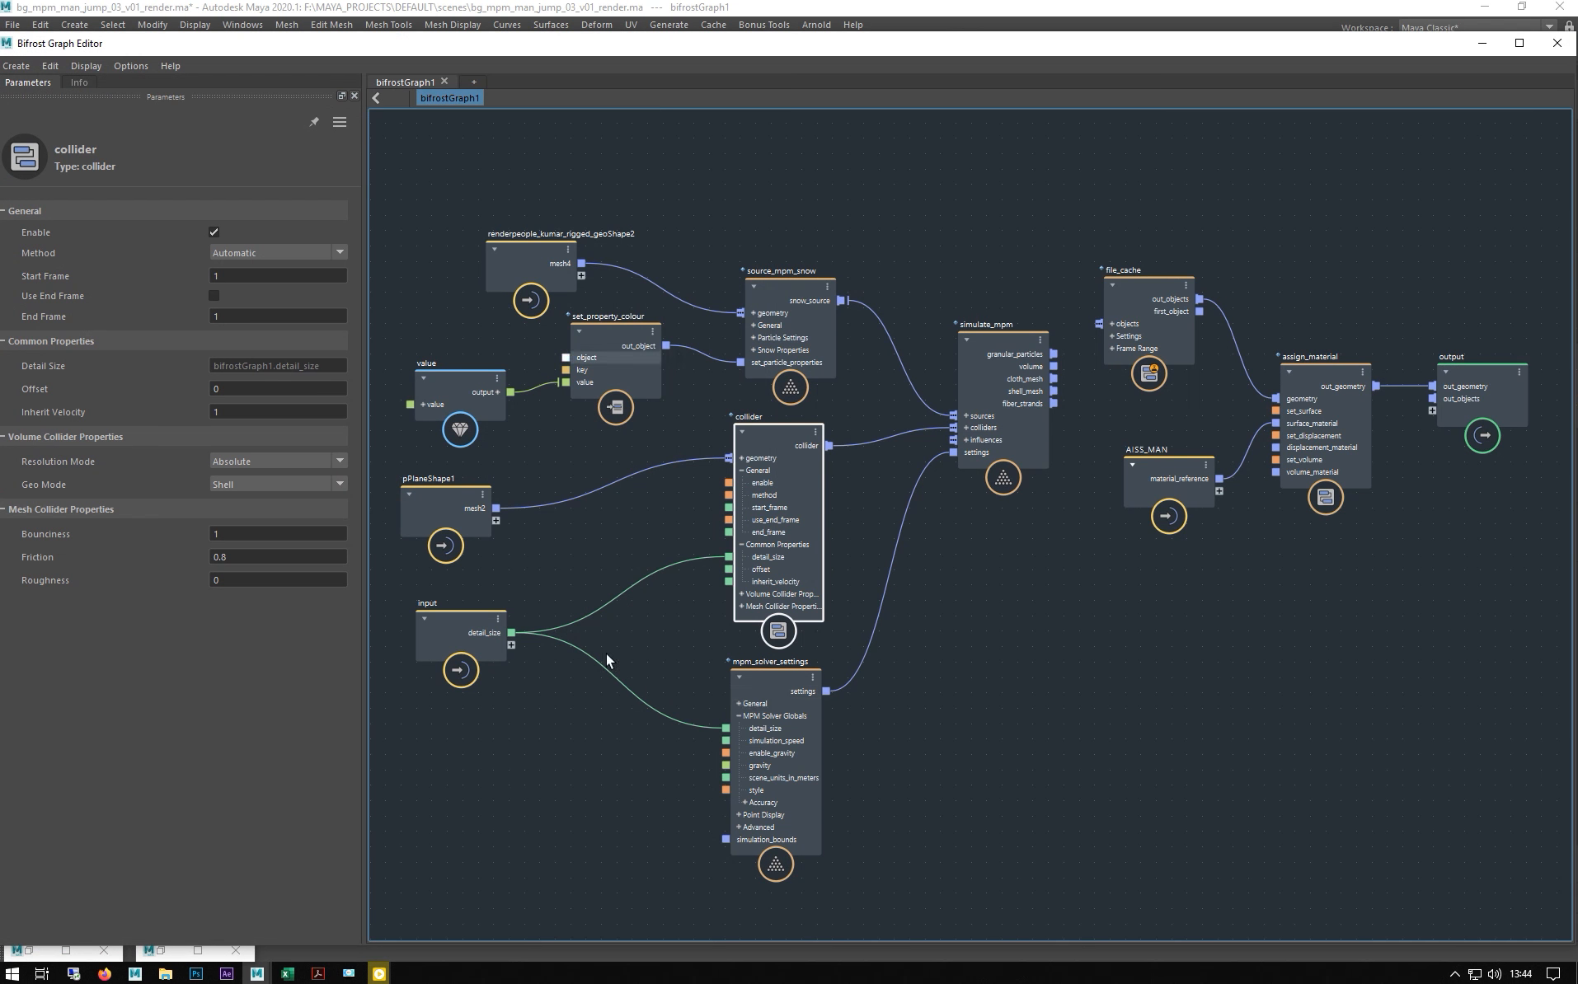
click(742, 696)
click(256, 407)
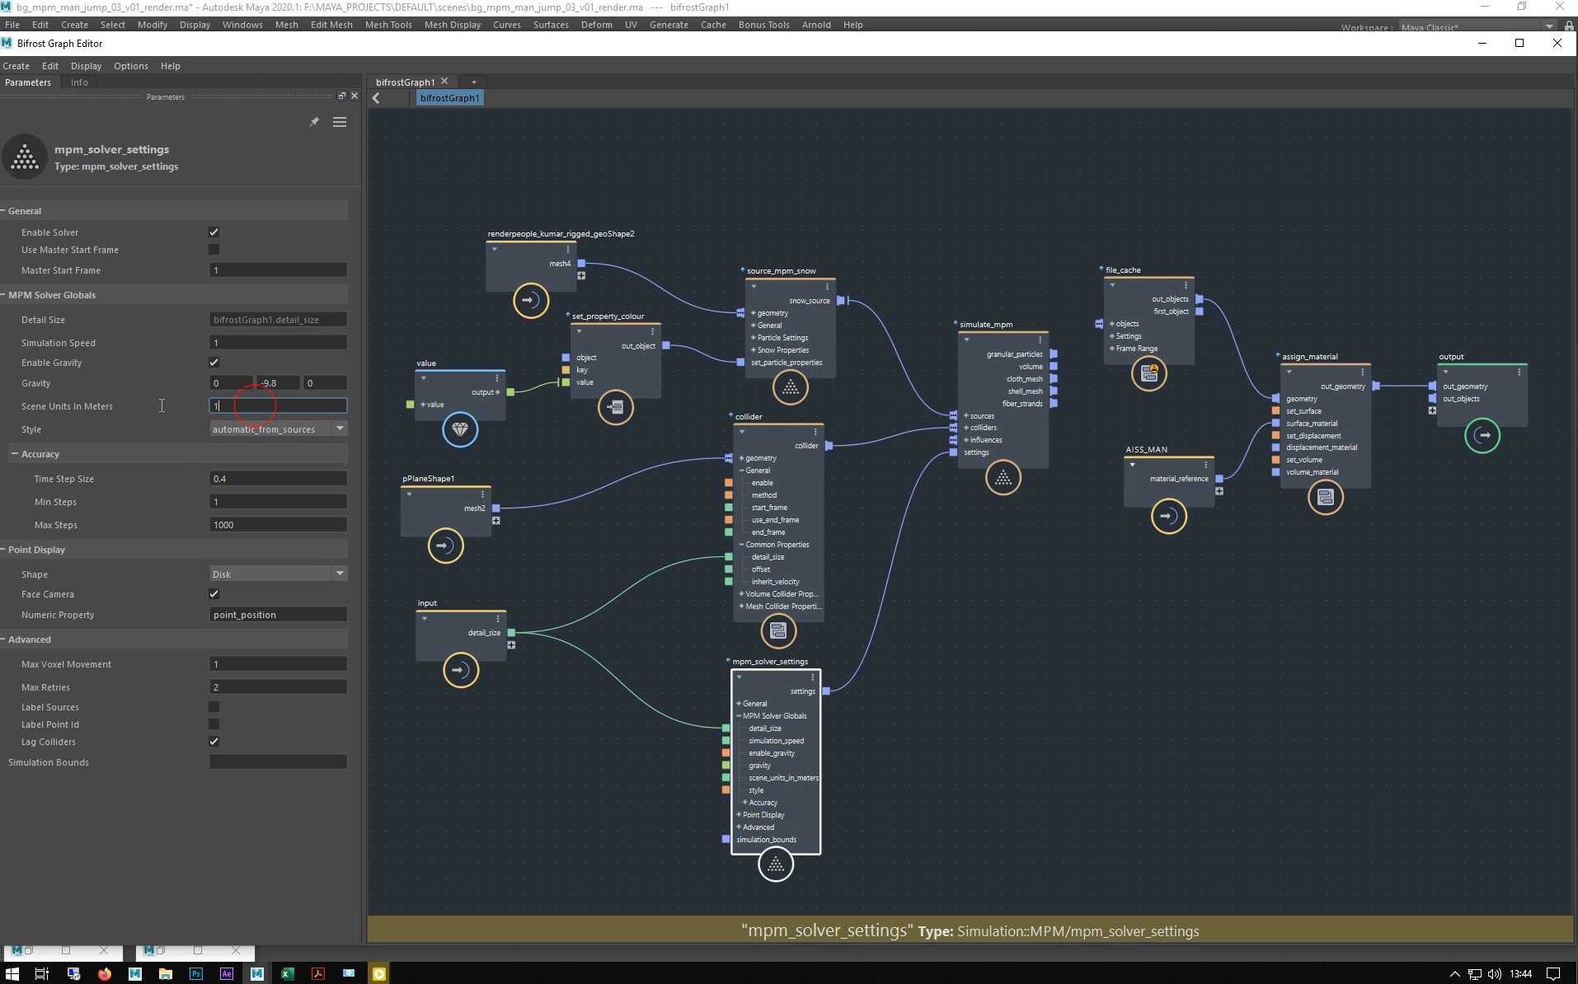
click(1481, 42)
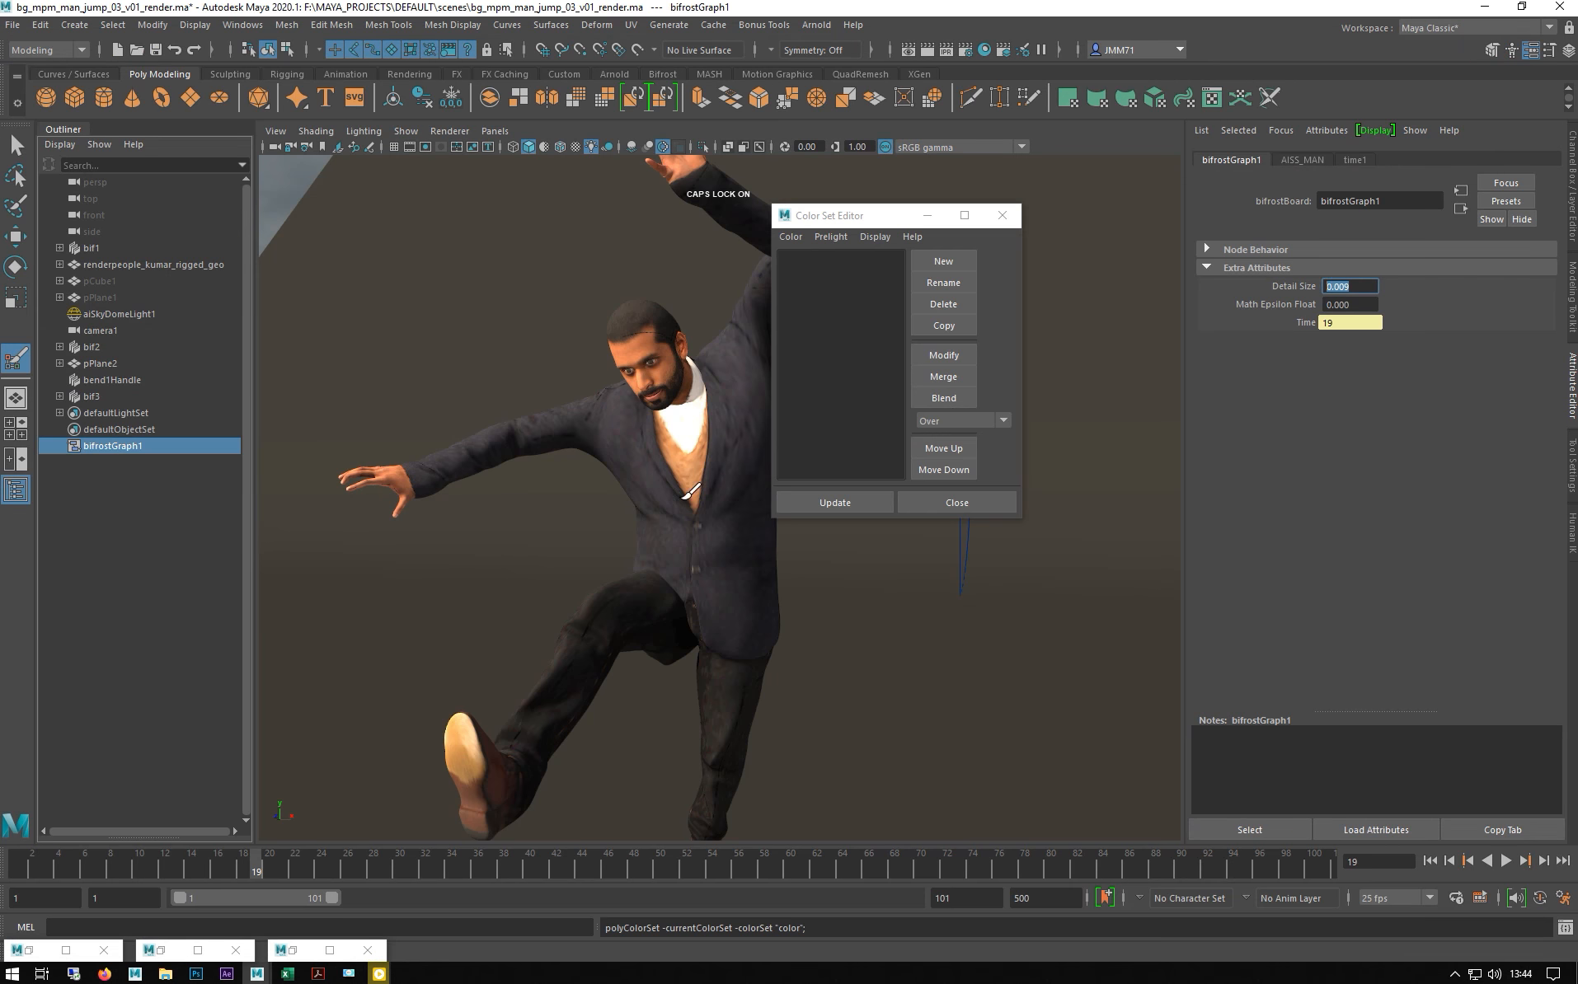
- Turn on the viewport grid and show the gravel ground plane pPlane2 with H
click(394, 147)
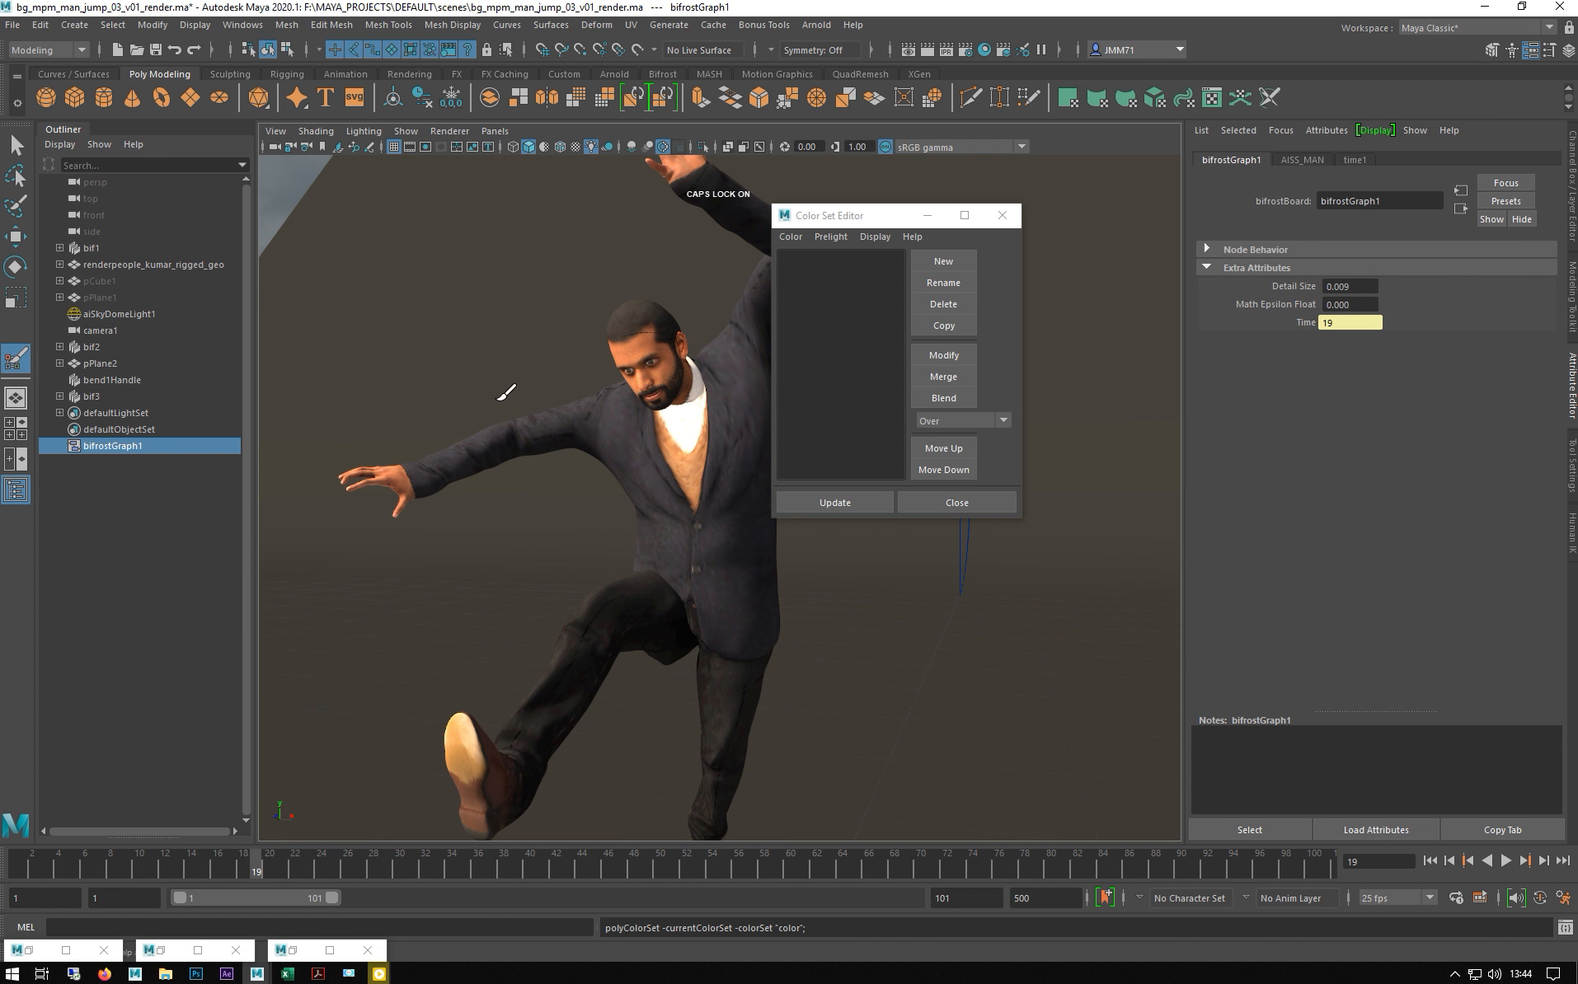
key(w)
click(918, 216)
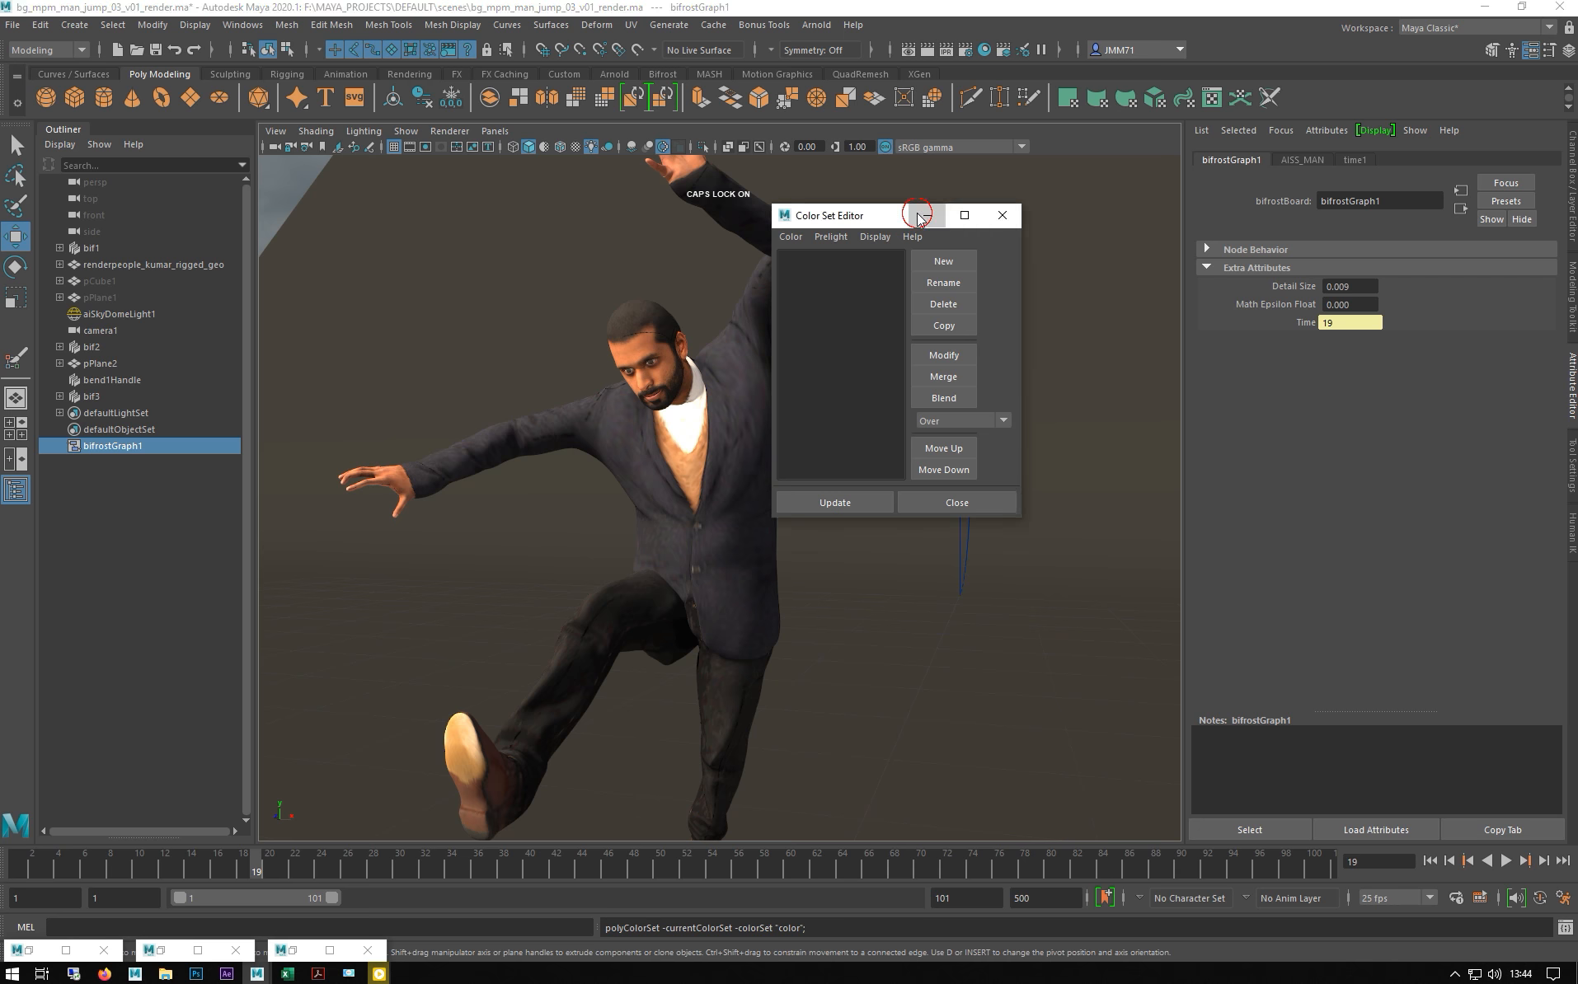
scroll(438, 481, down, 3)
alt+drag(437, 481, 491, 545)
click(344, 258)
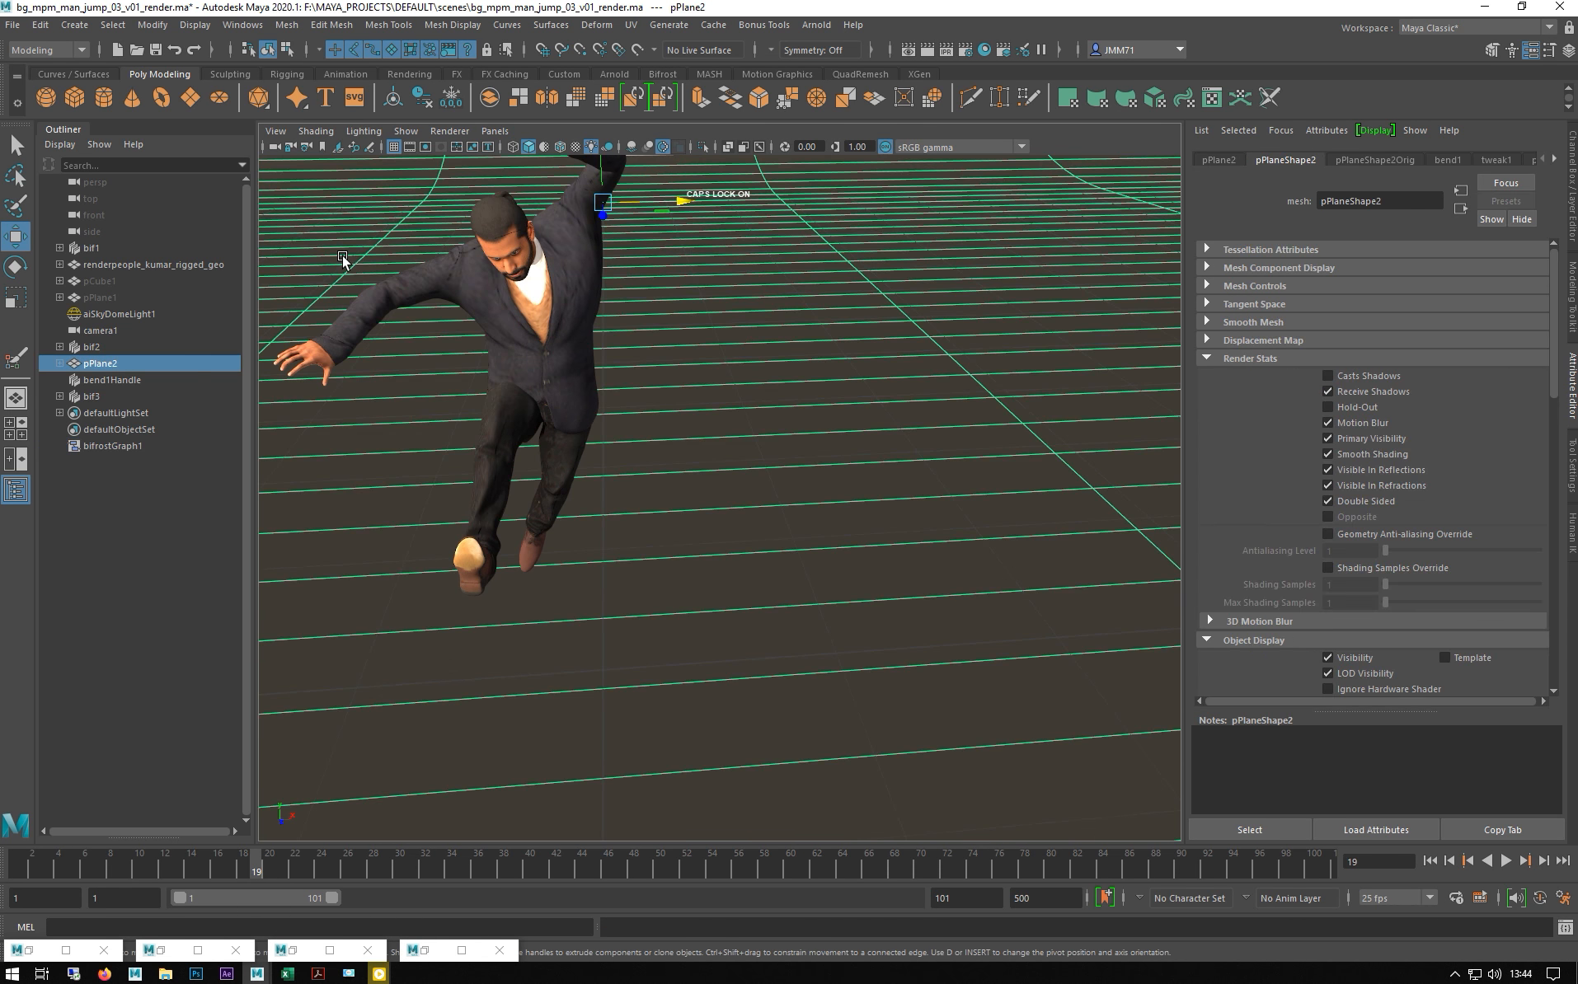
key(h)
alt+right_drag(745, 610, 655, 646)
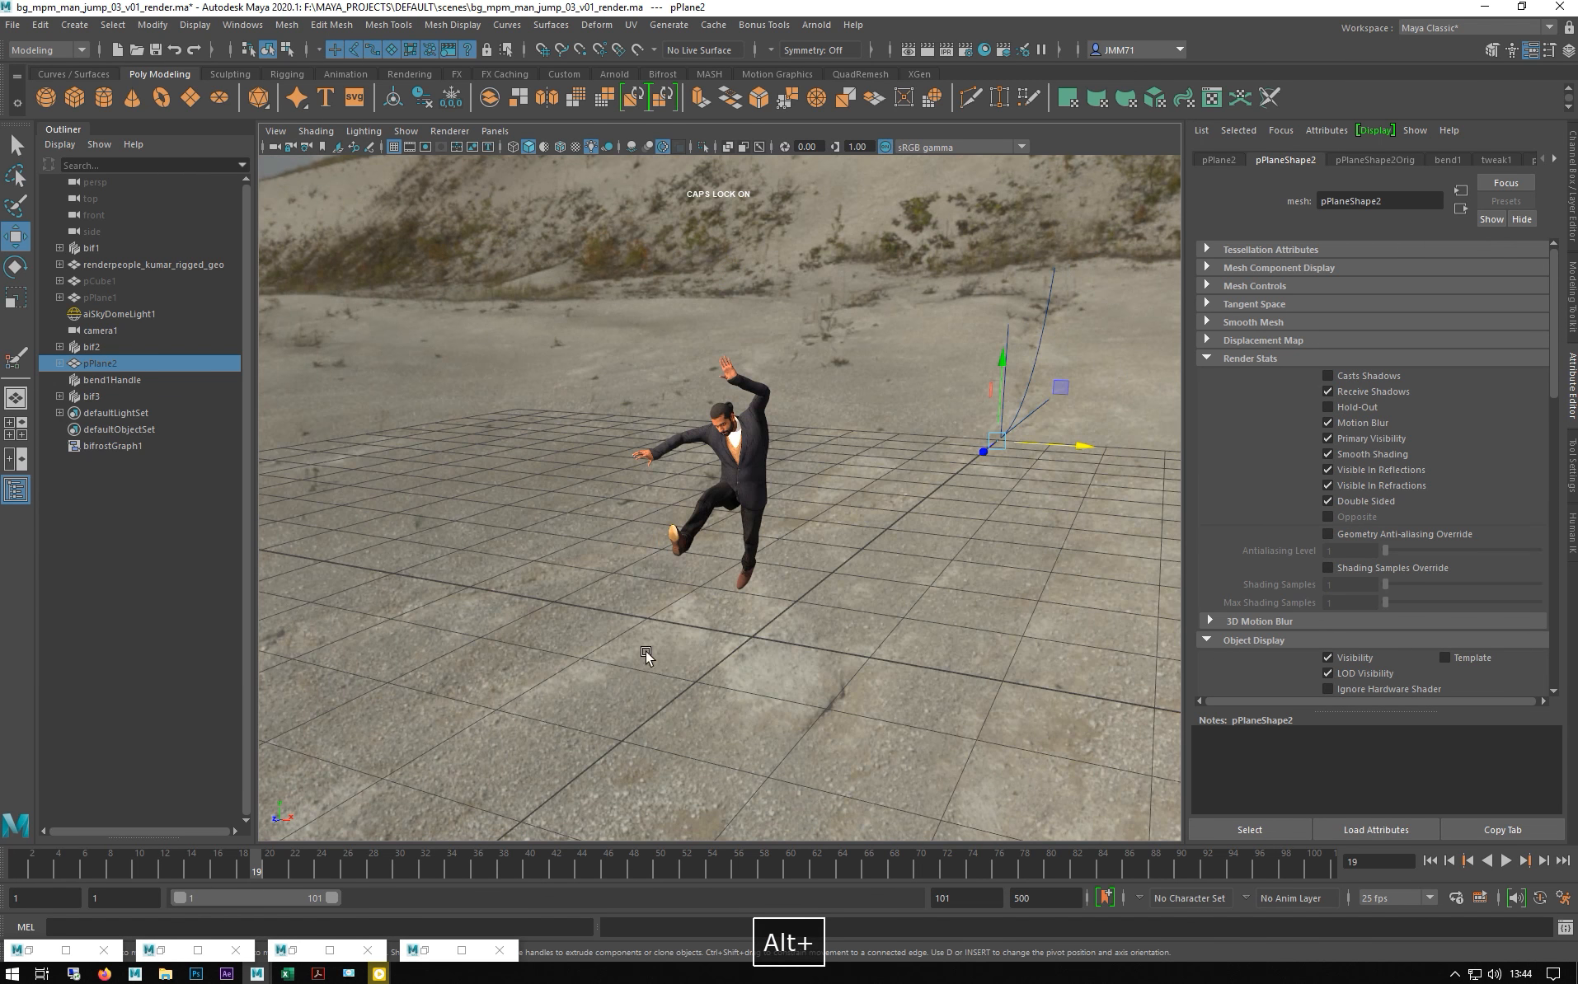
- Rewind to frame 1, close the Color Set Editor and restore the Bifrost Graph Editor
click(23, 862)
alt+drag(833, 590, 767, 620)
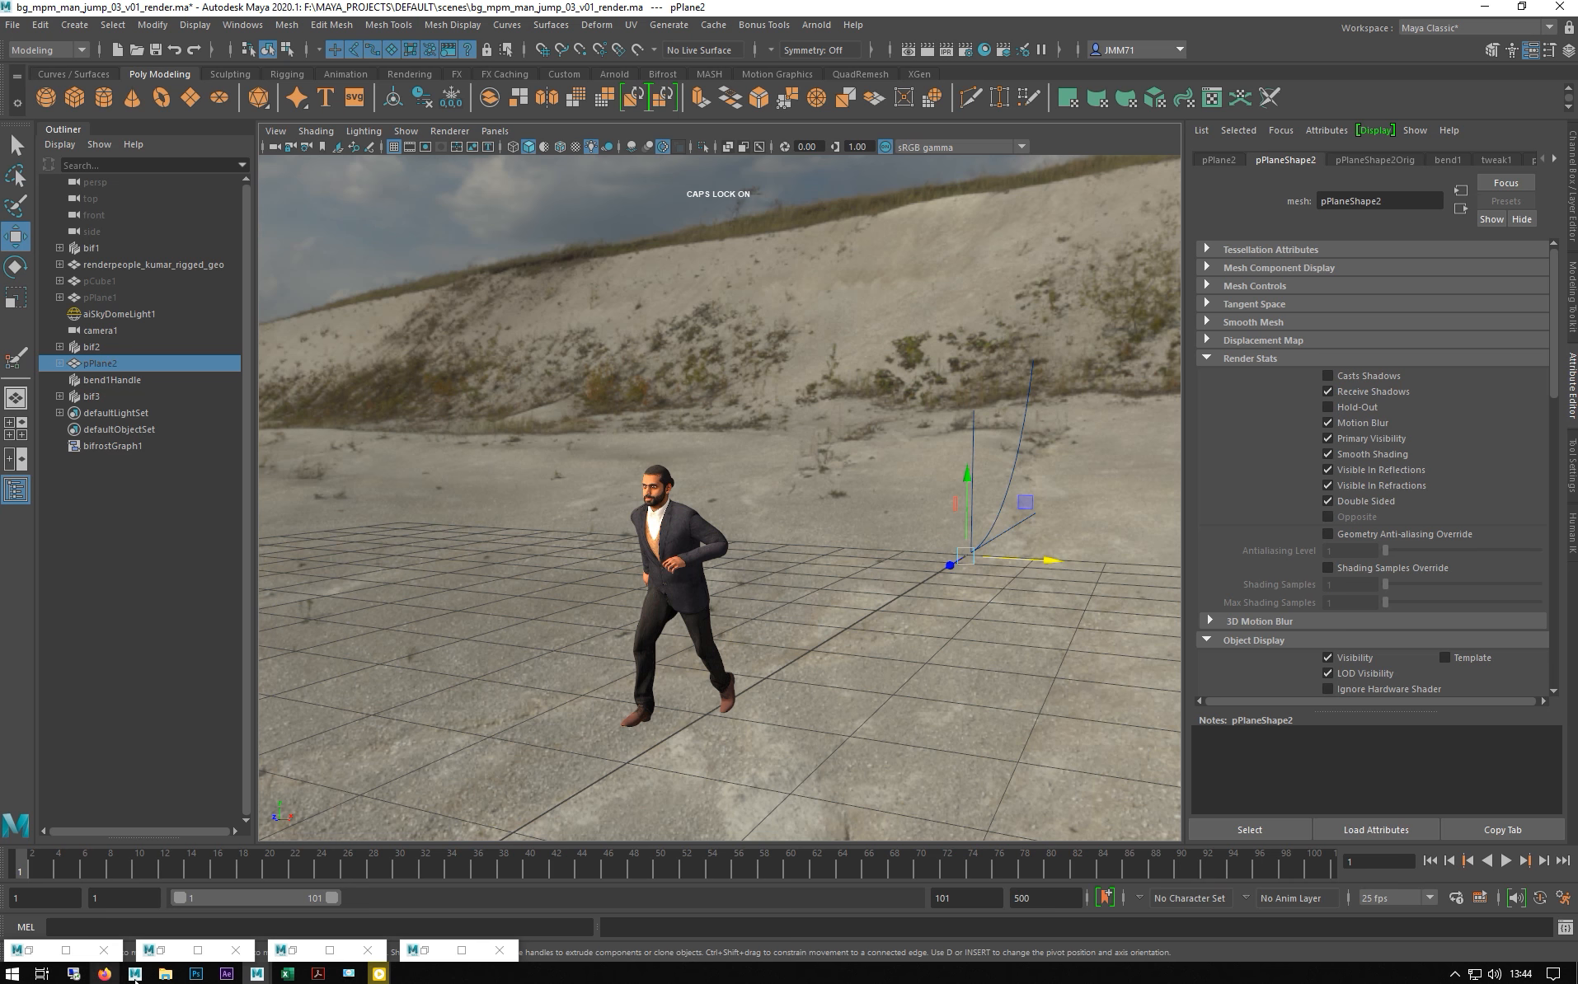
click(417, 953)
click(426, 955)
click(427, 956)
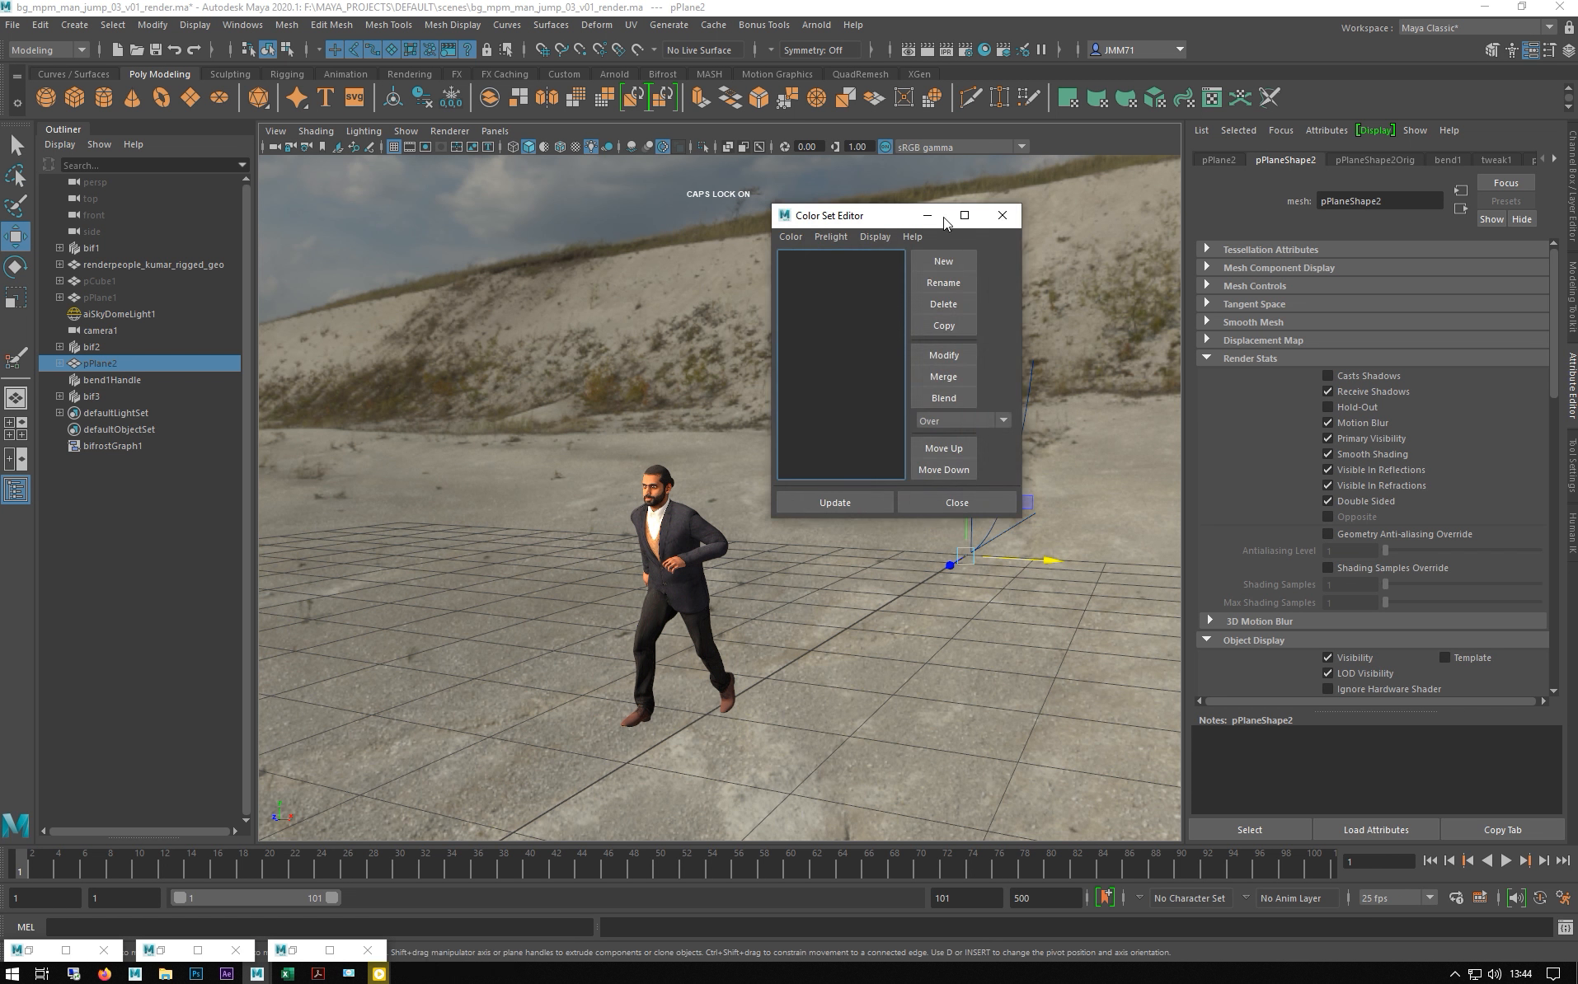
click(1002, 217)
double_click(300, 950)
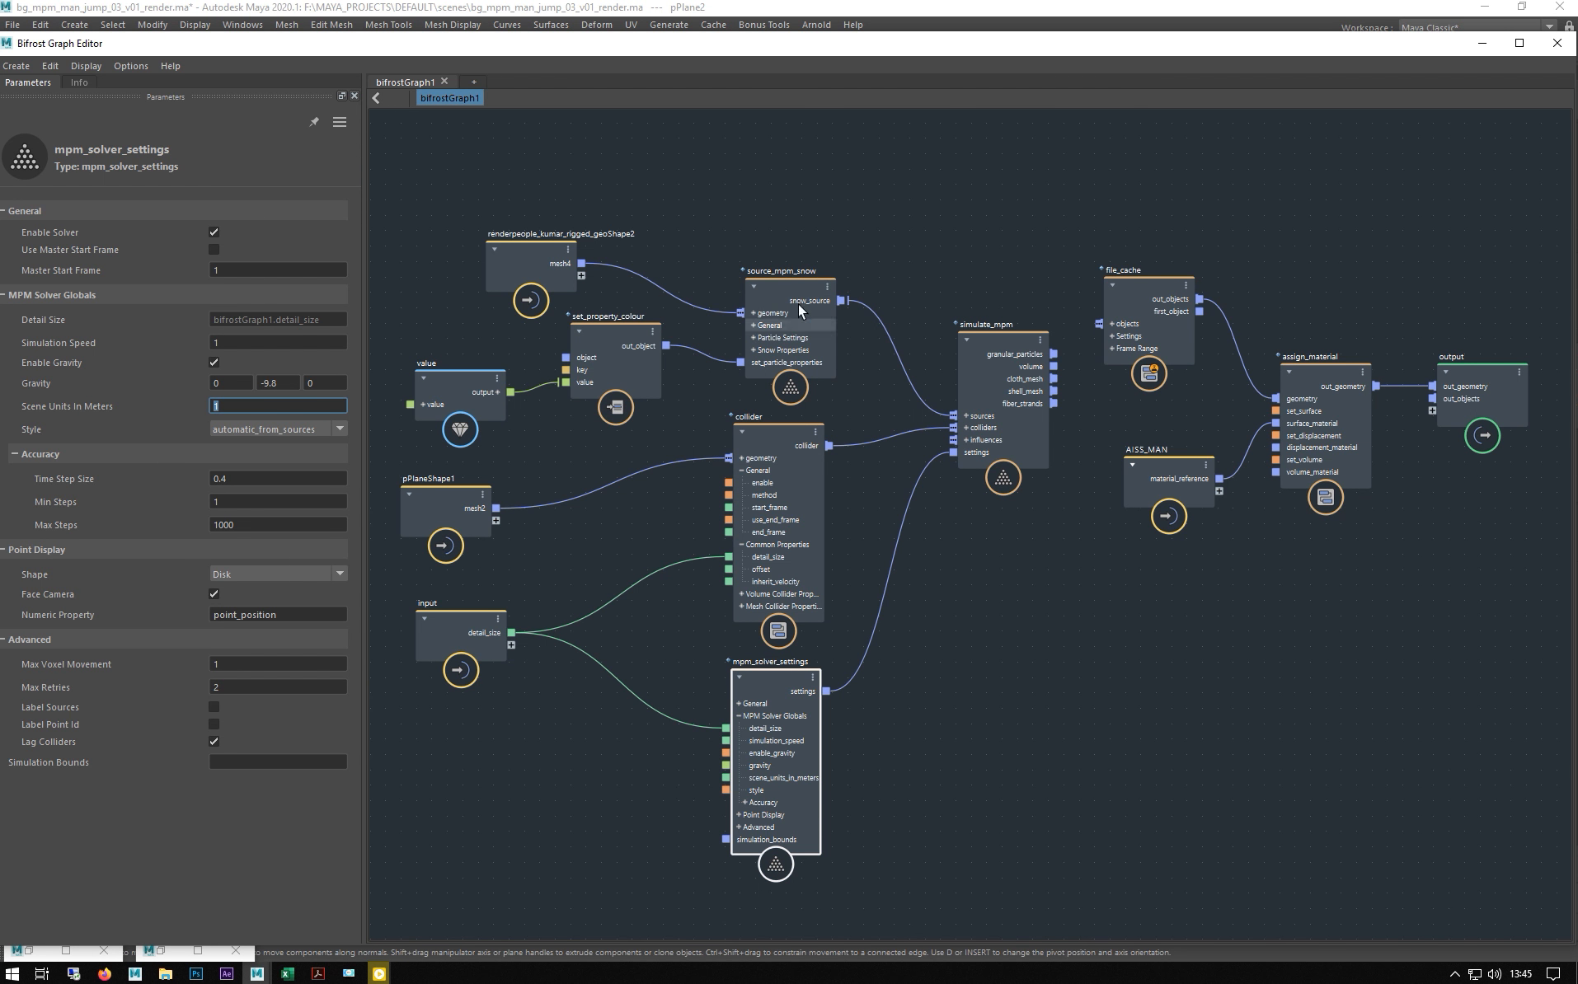
- Create a new source_mpm_snow node via the MPM_SNOW search and place it above simulate_mpm
click(777, 282)
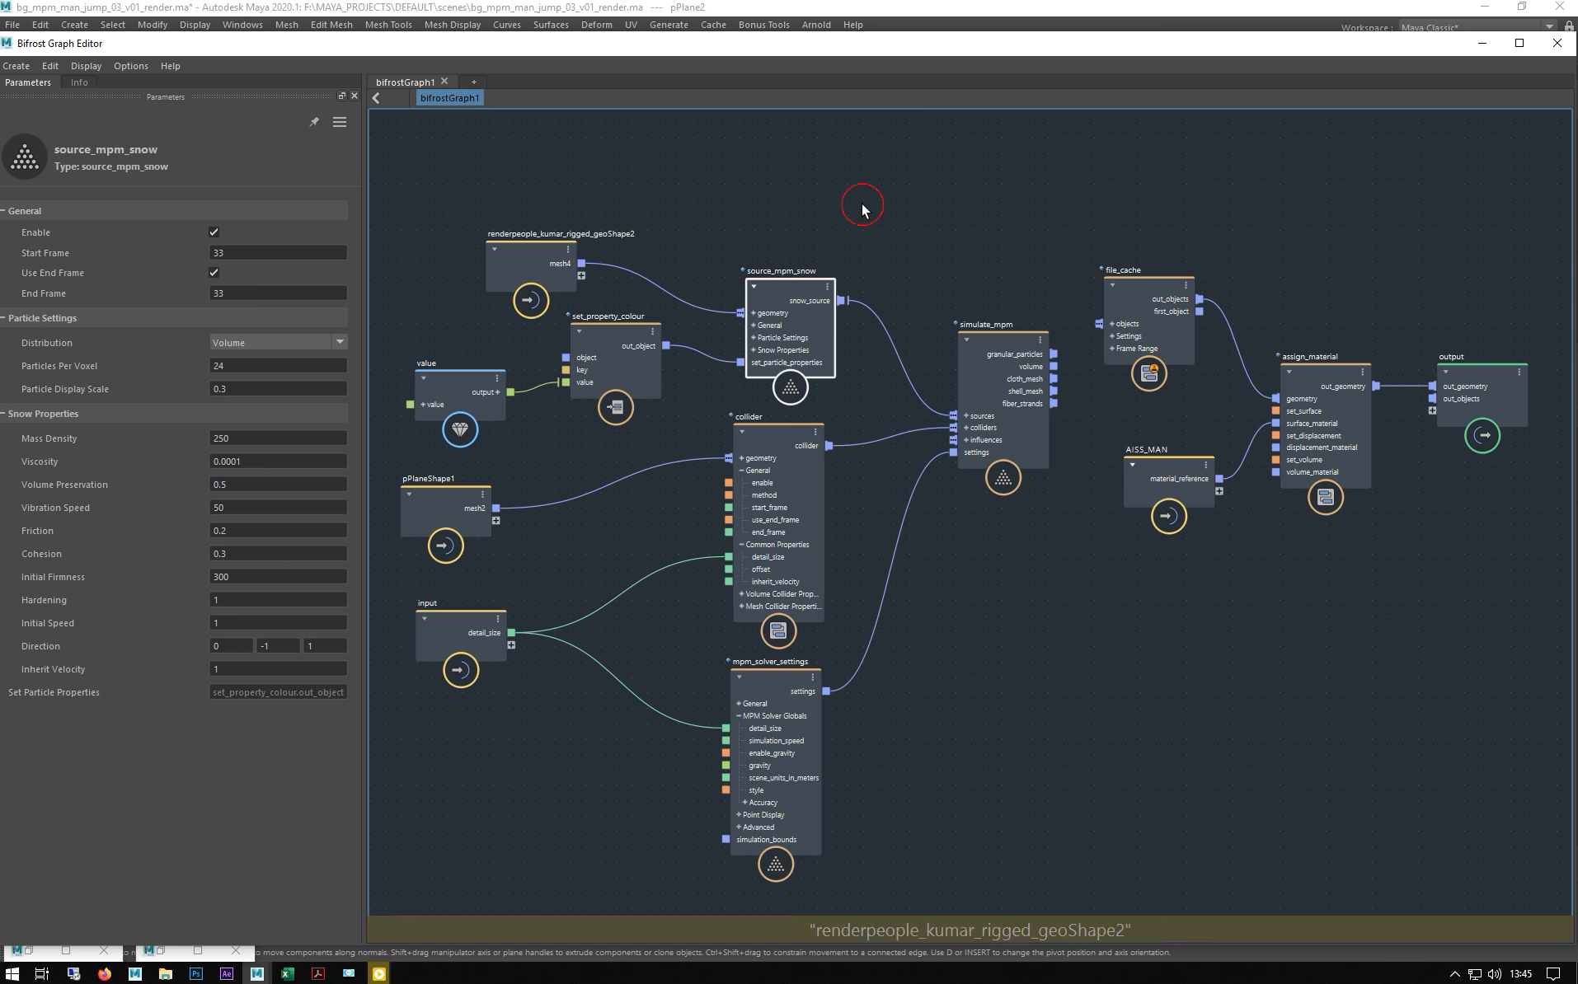
key(Tab)
text(M)
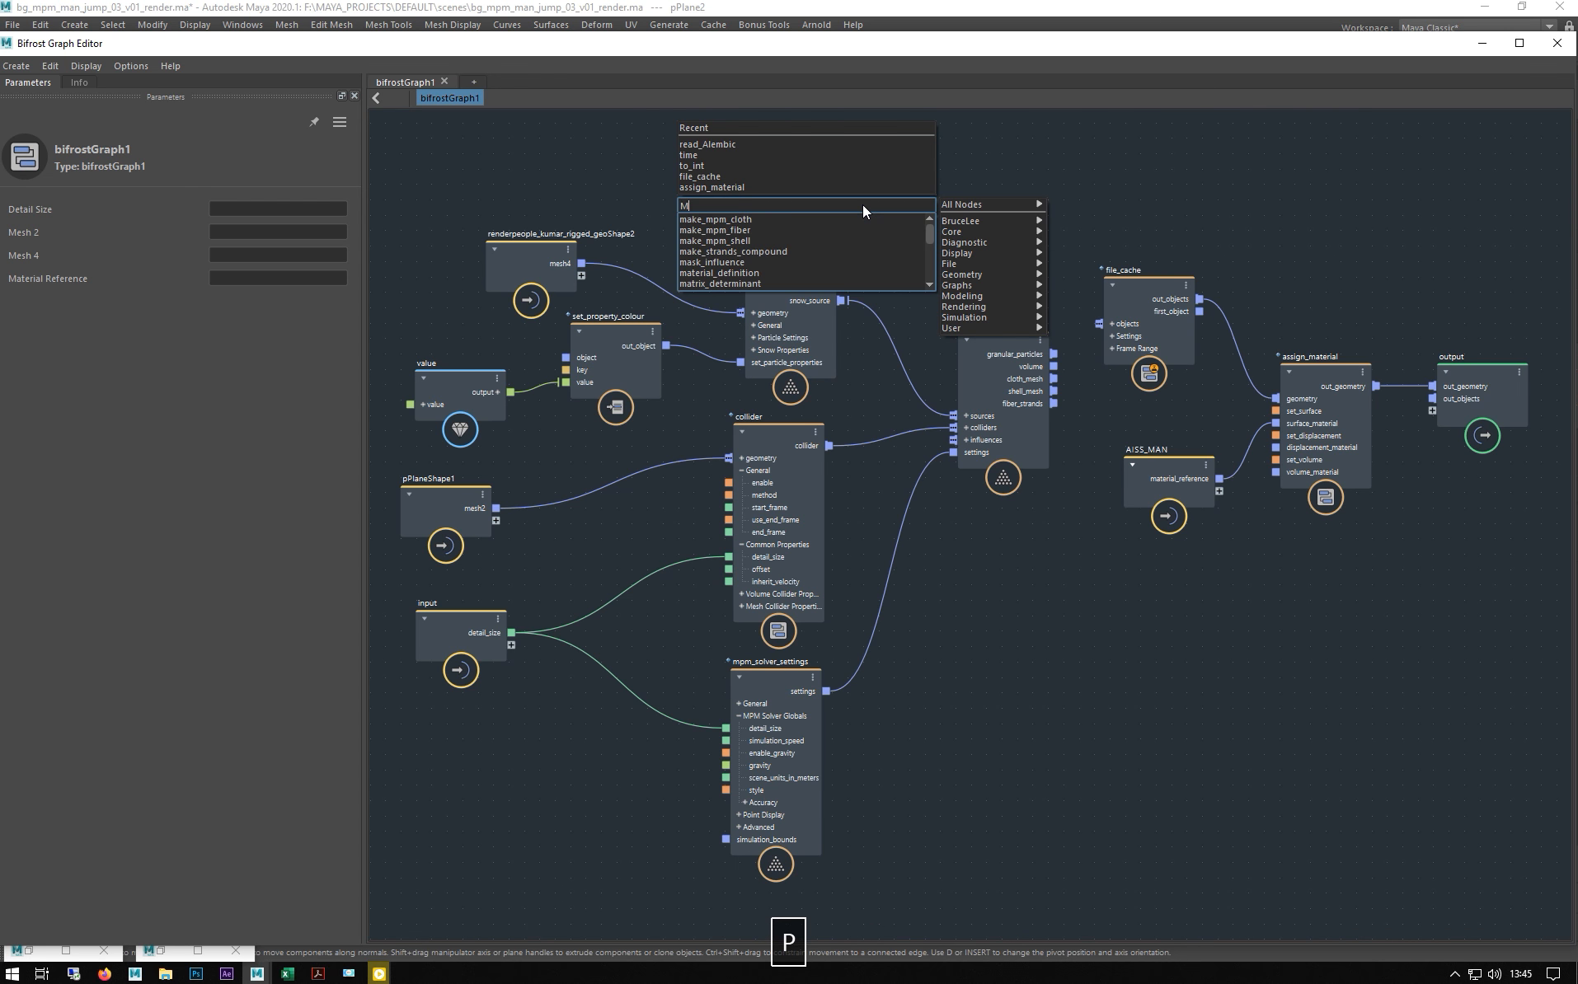
text(PM_SNOW)
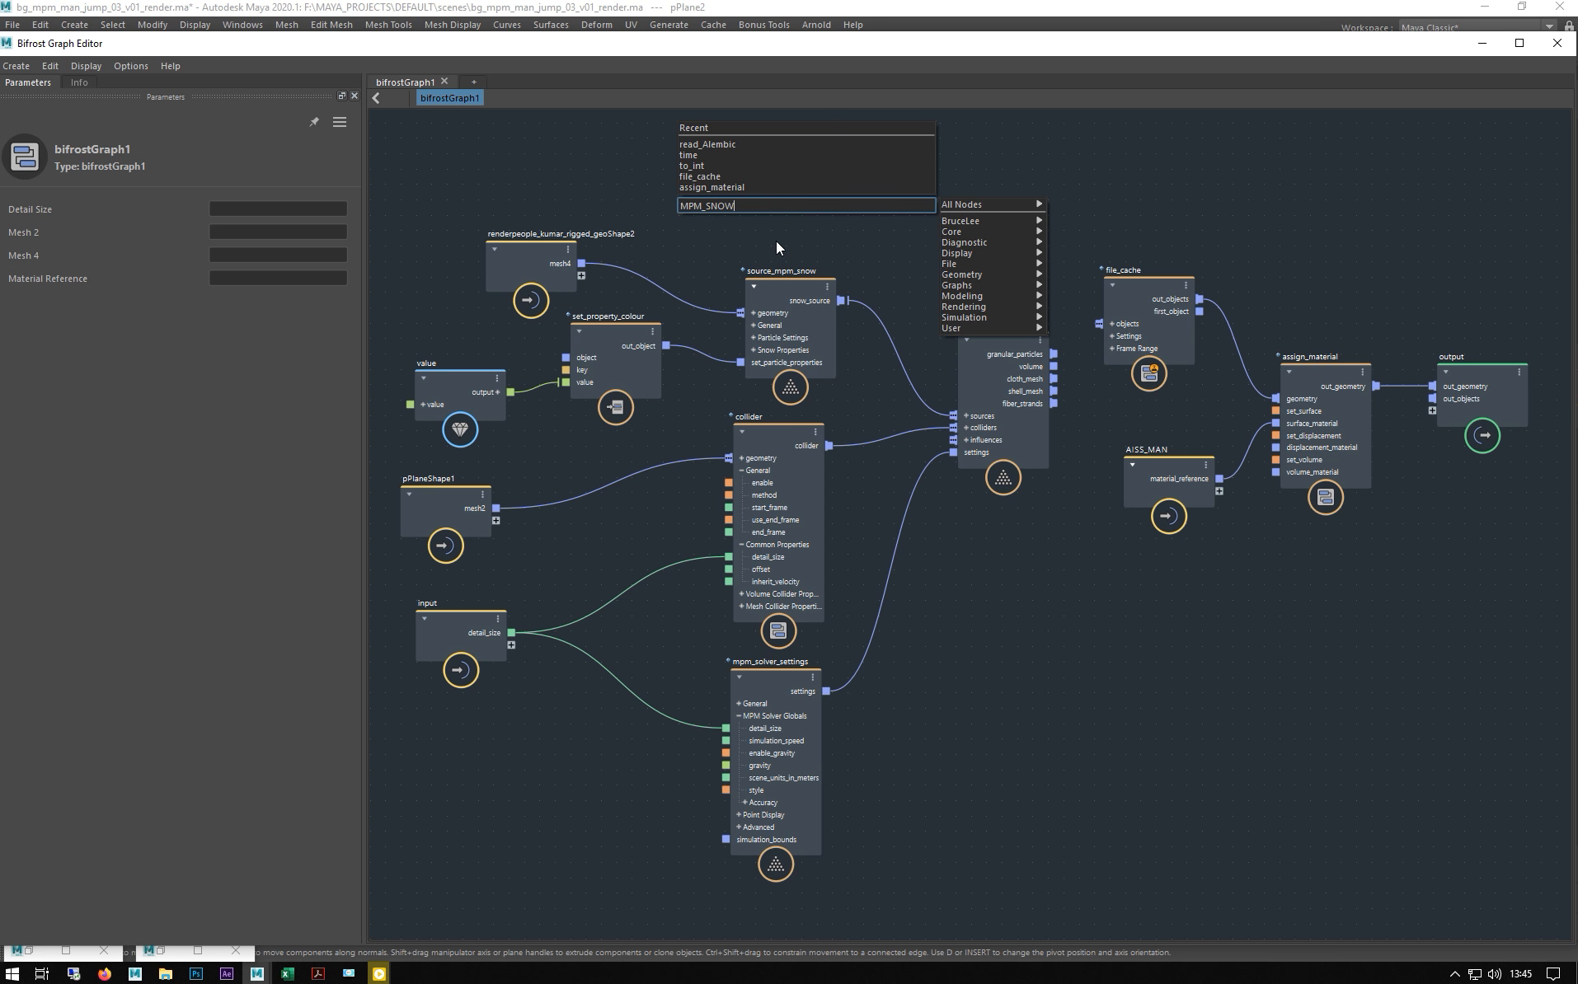
click(776, 240)
drag(842, 227, 920, 176)
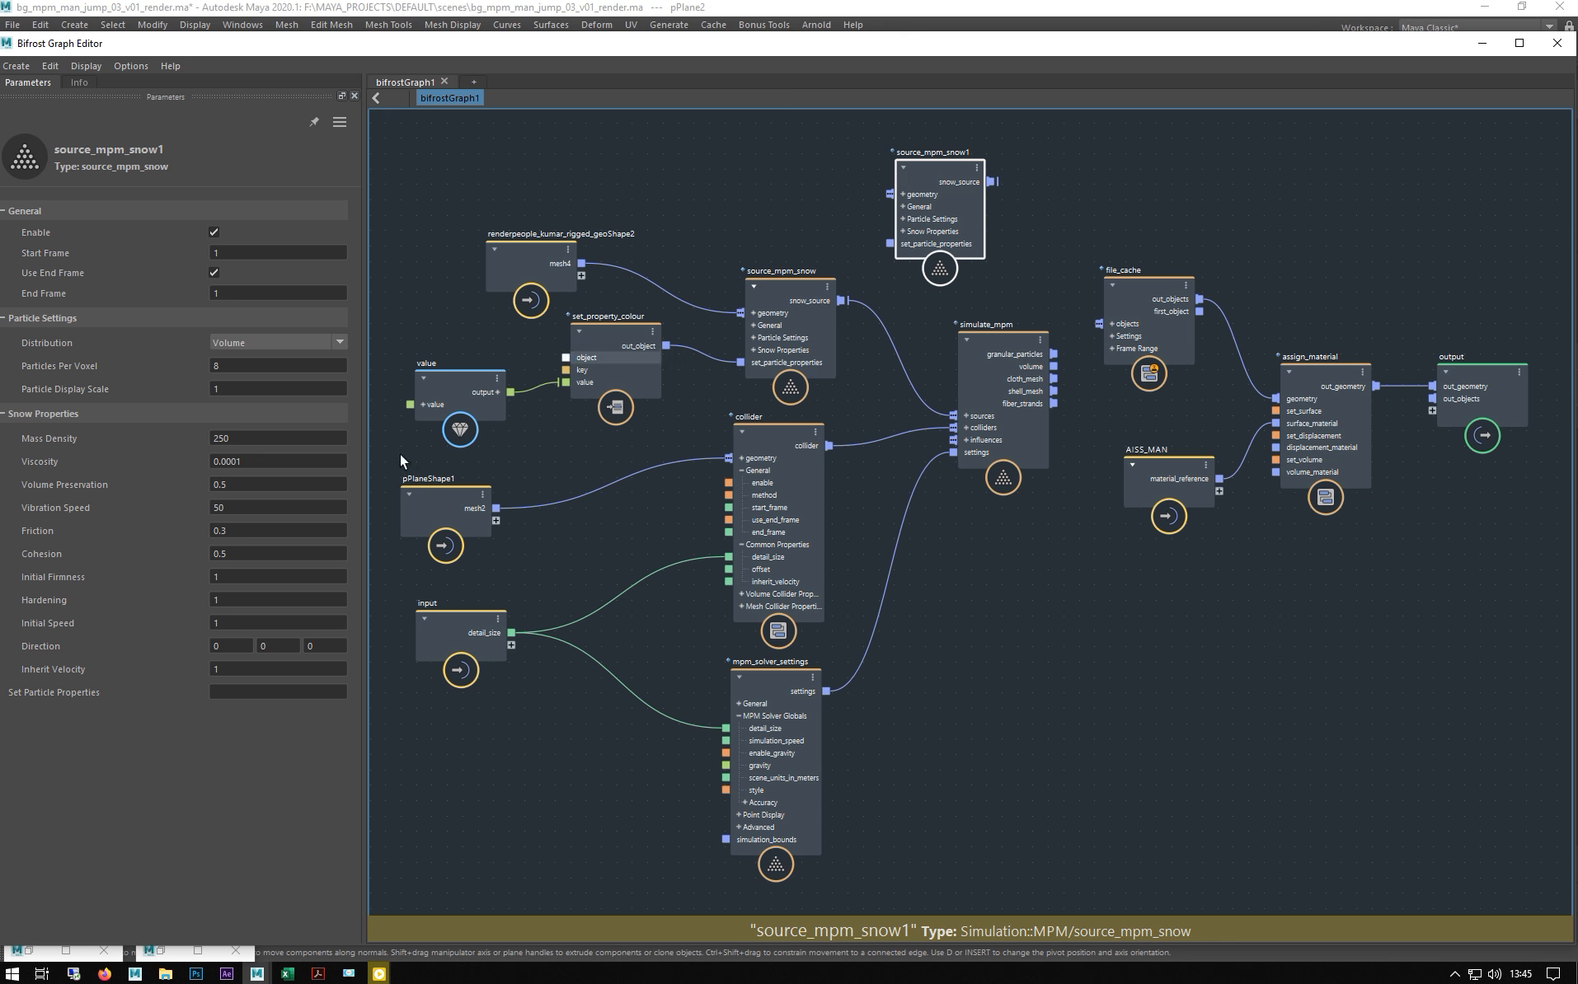
- Reselect the original source_mpm_snow to review its Particles Per Voxel value
click(776, 286)
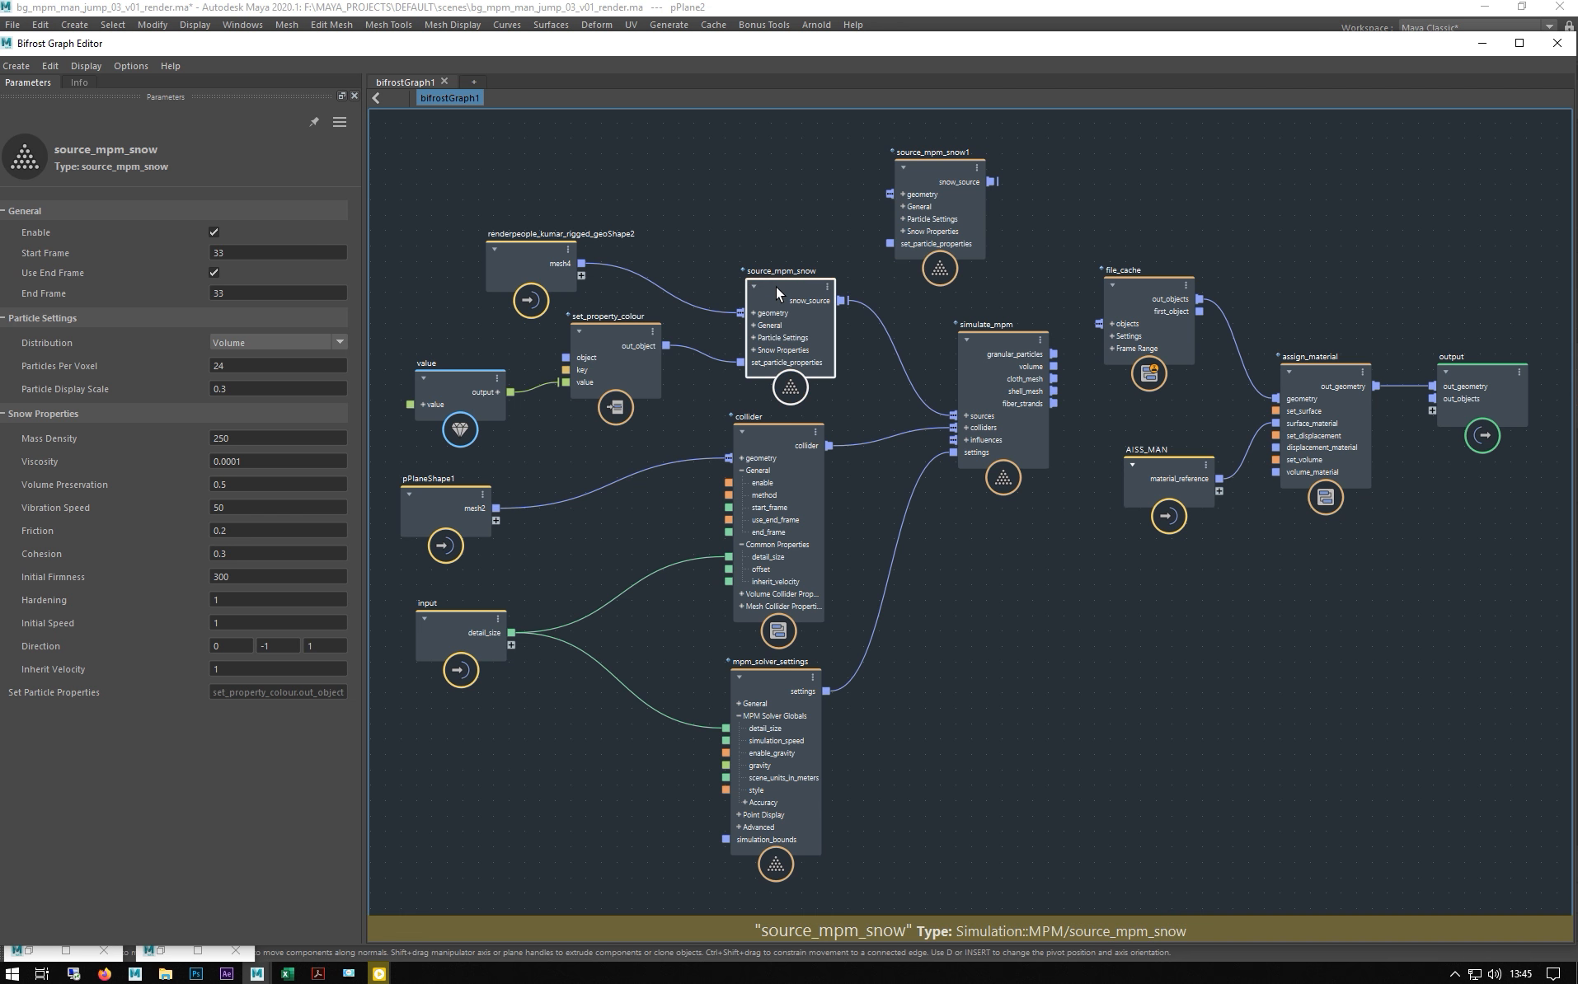
click(245, 368)
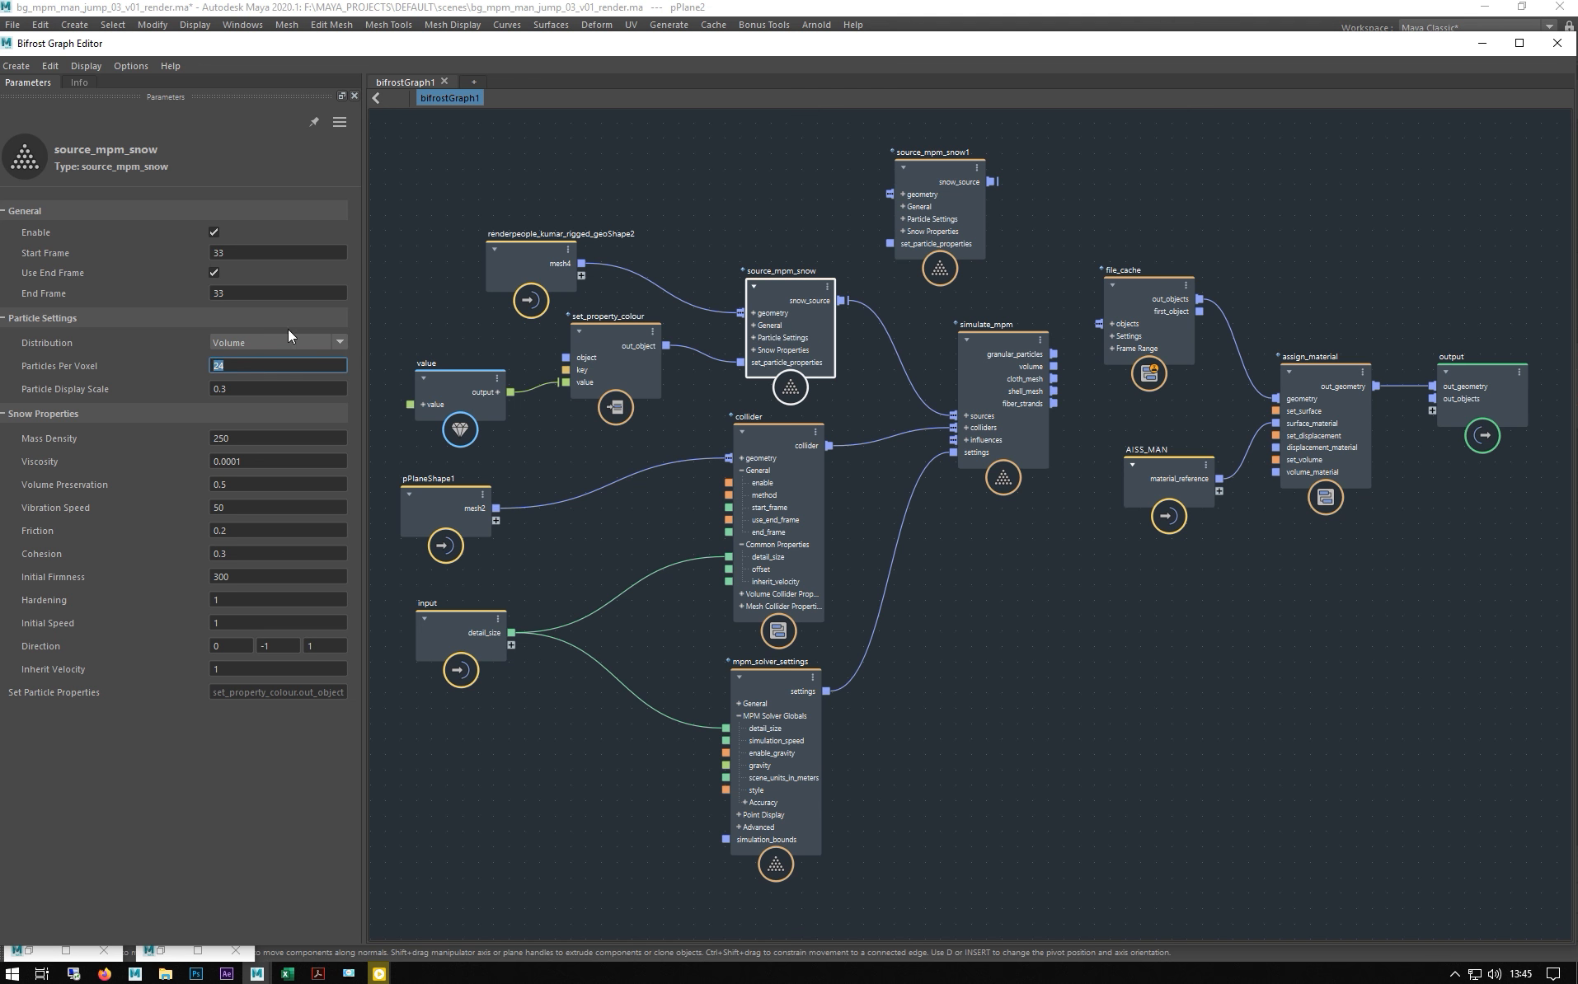
drag(490, 53, 493, 211)
click(1522, 199)
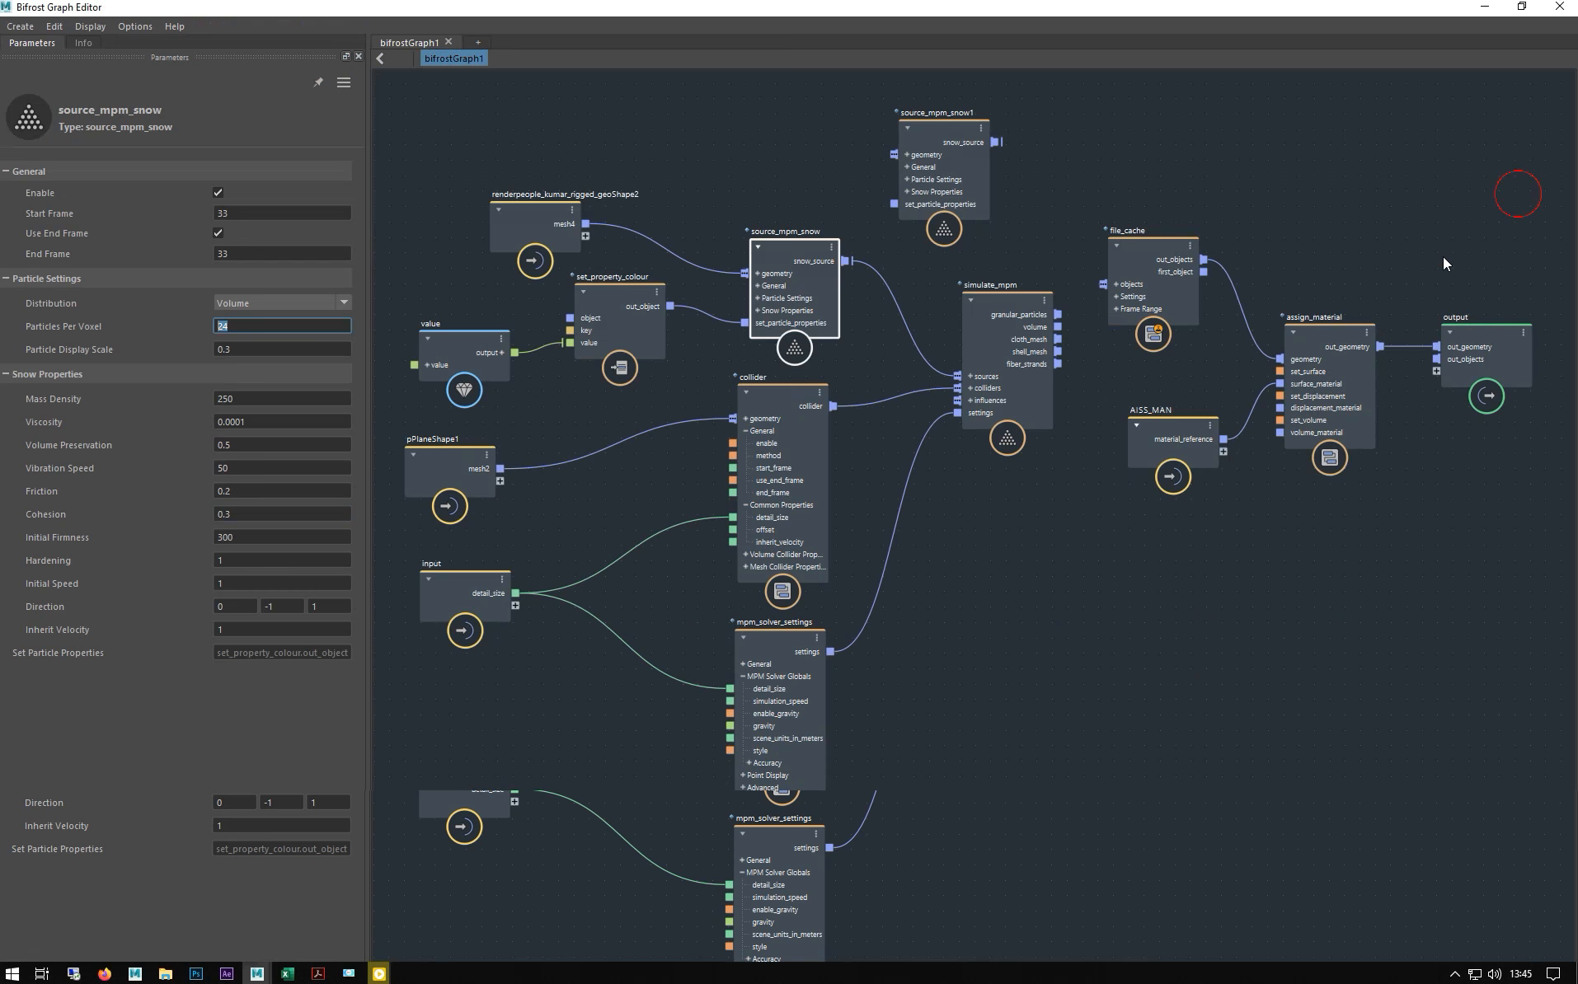
click(372, 973)
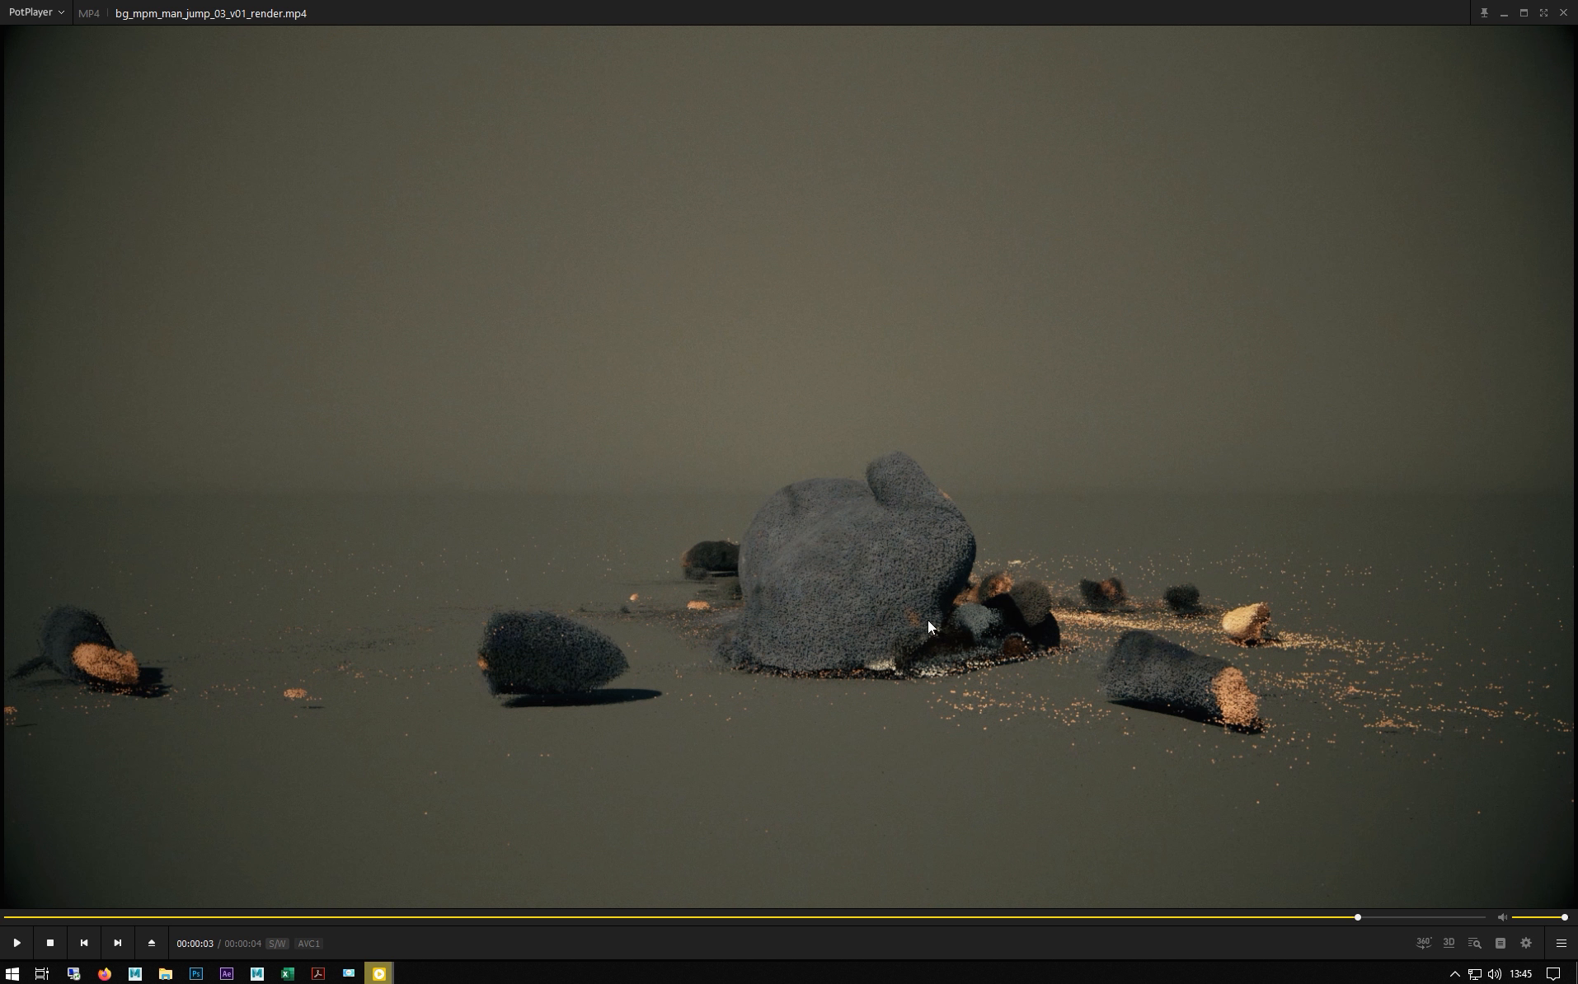
click(1503, 13)
- Compare Particle Display Scale and Friction (0.2) between source_mpm_snow and source_mpm_snow1
click(246, 350)
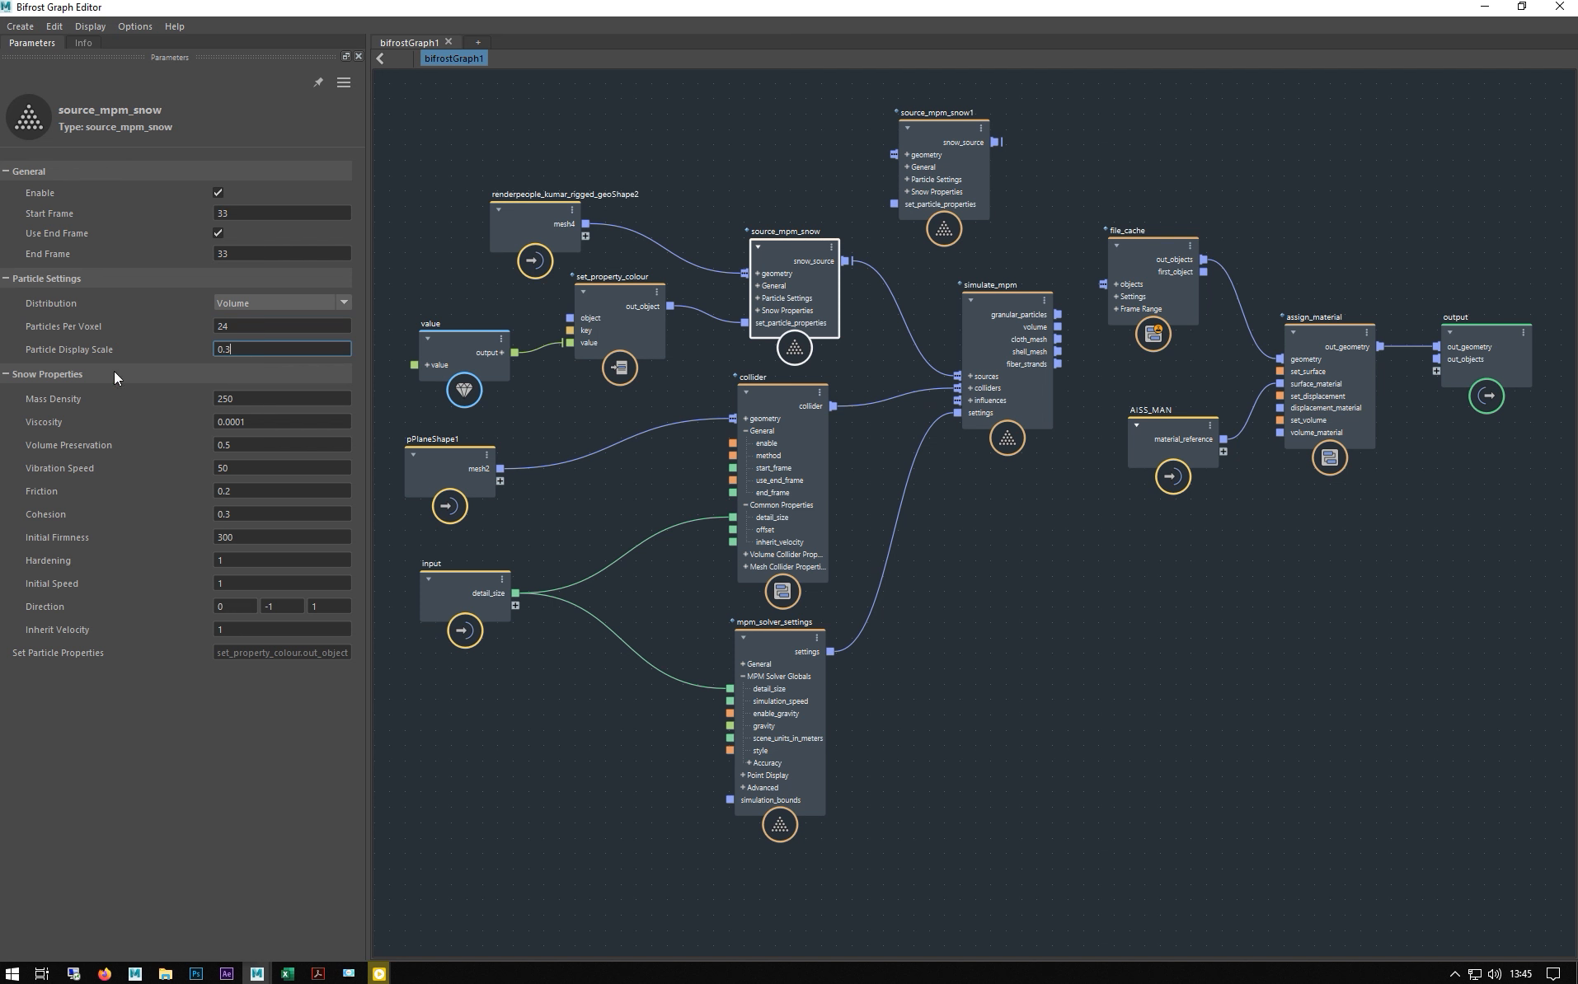
drag(255, 348, 167, 348)
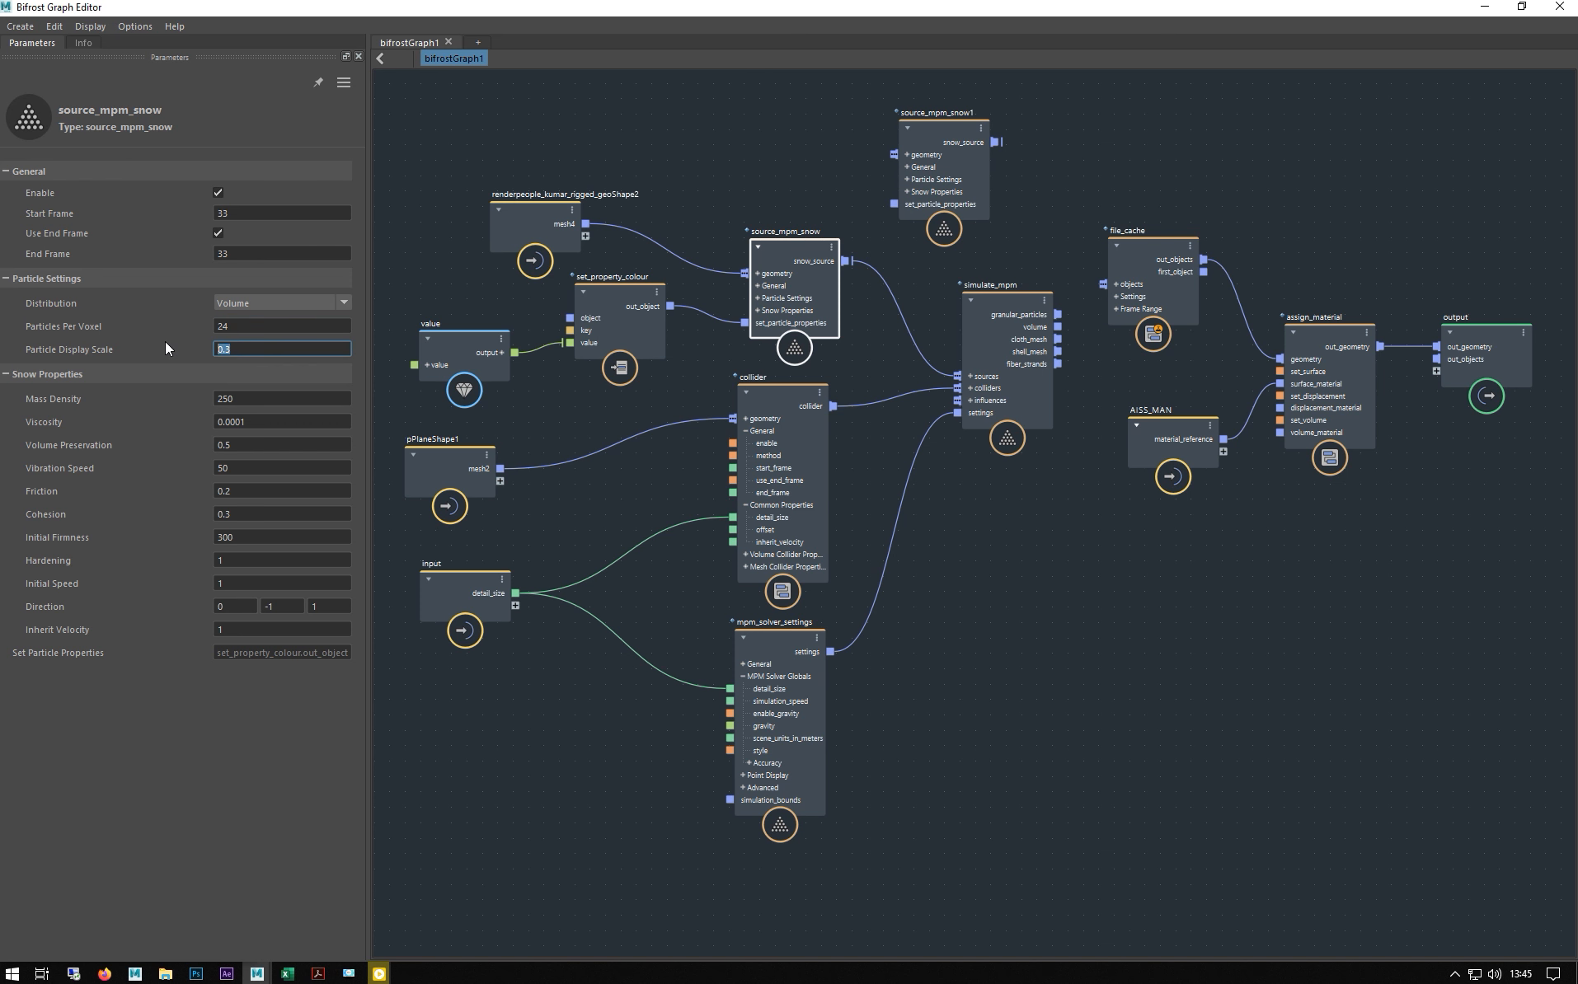
click(944, 169)
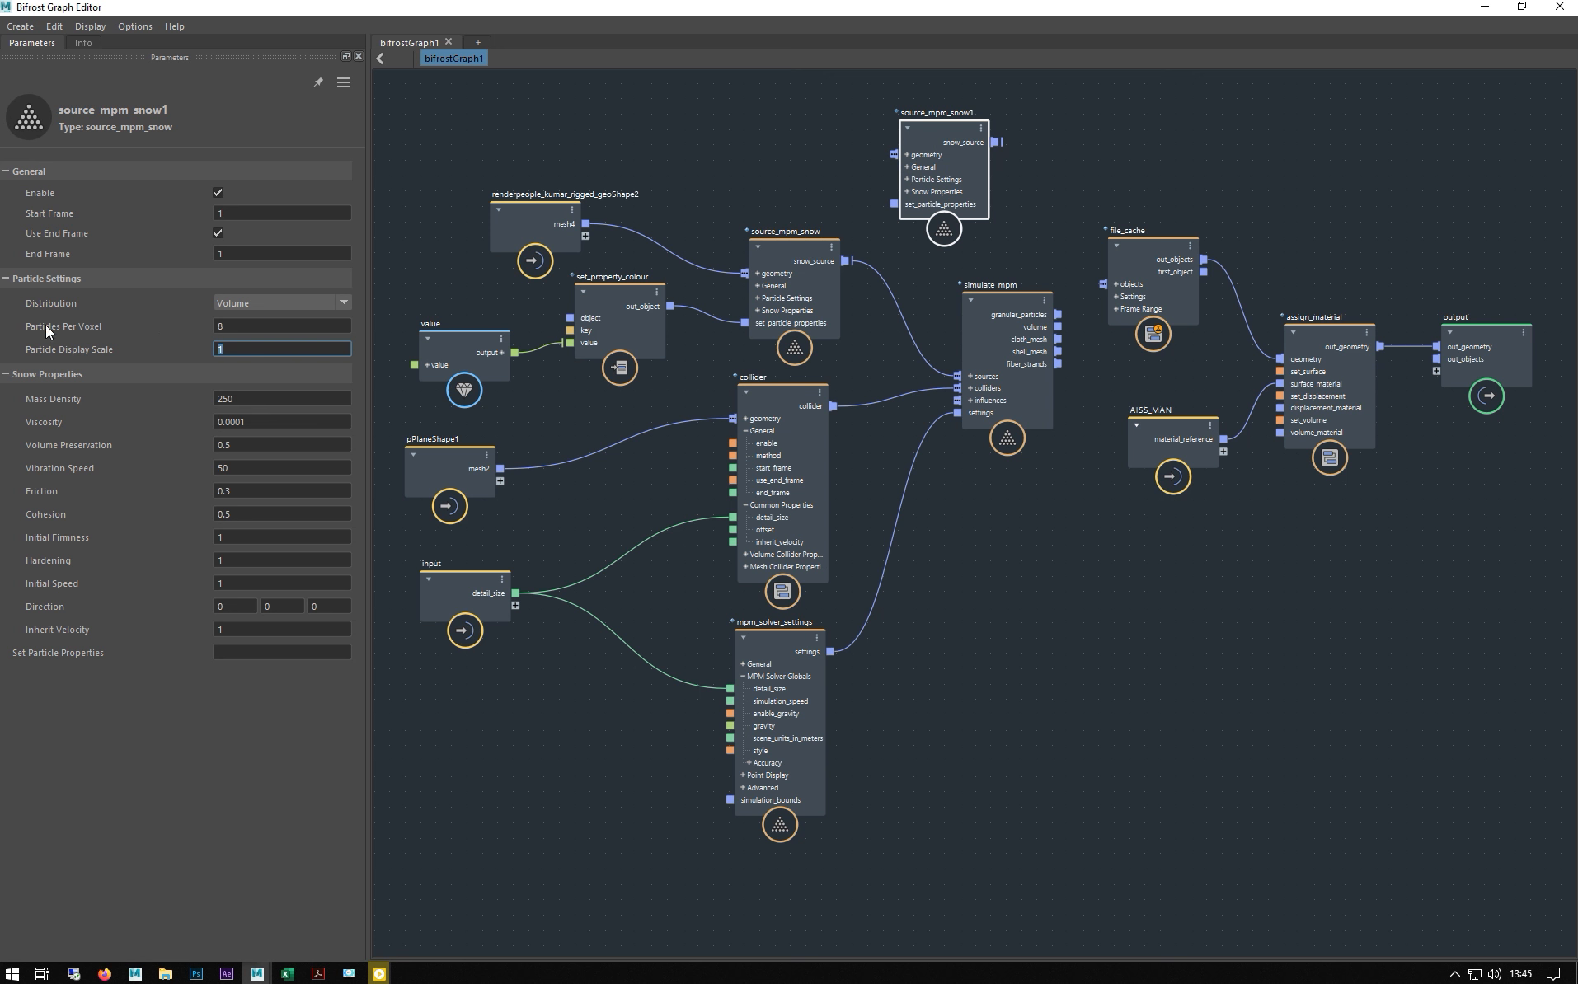
click(791, 264)
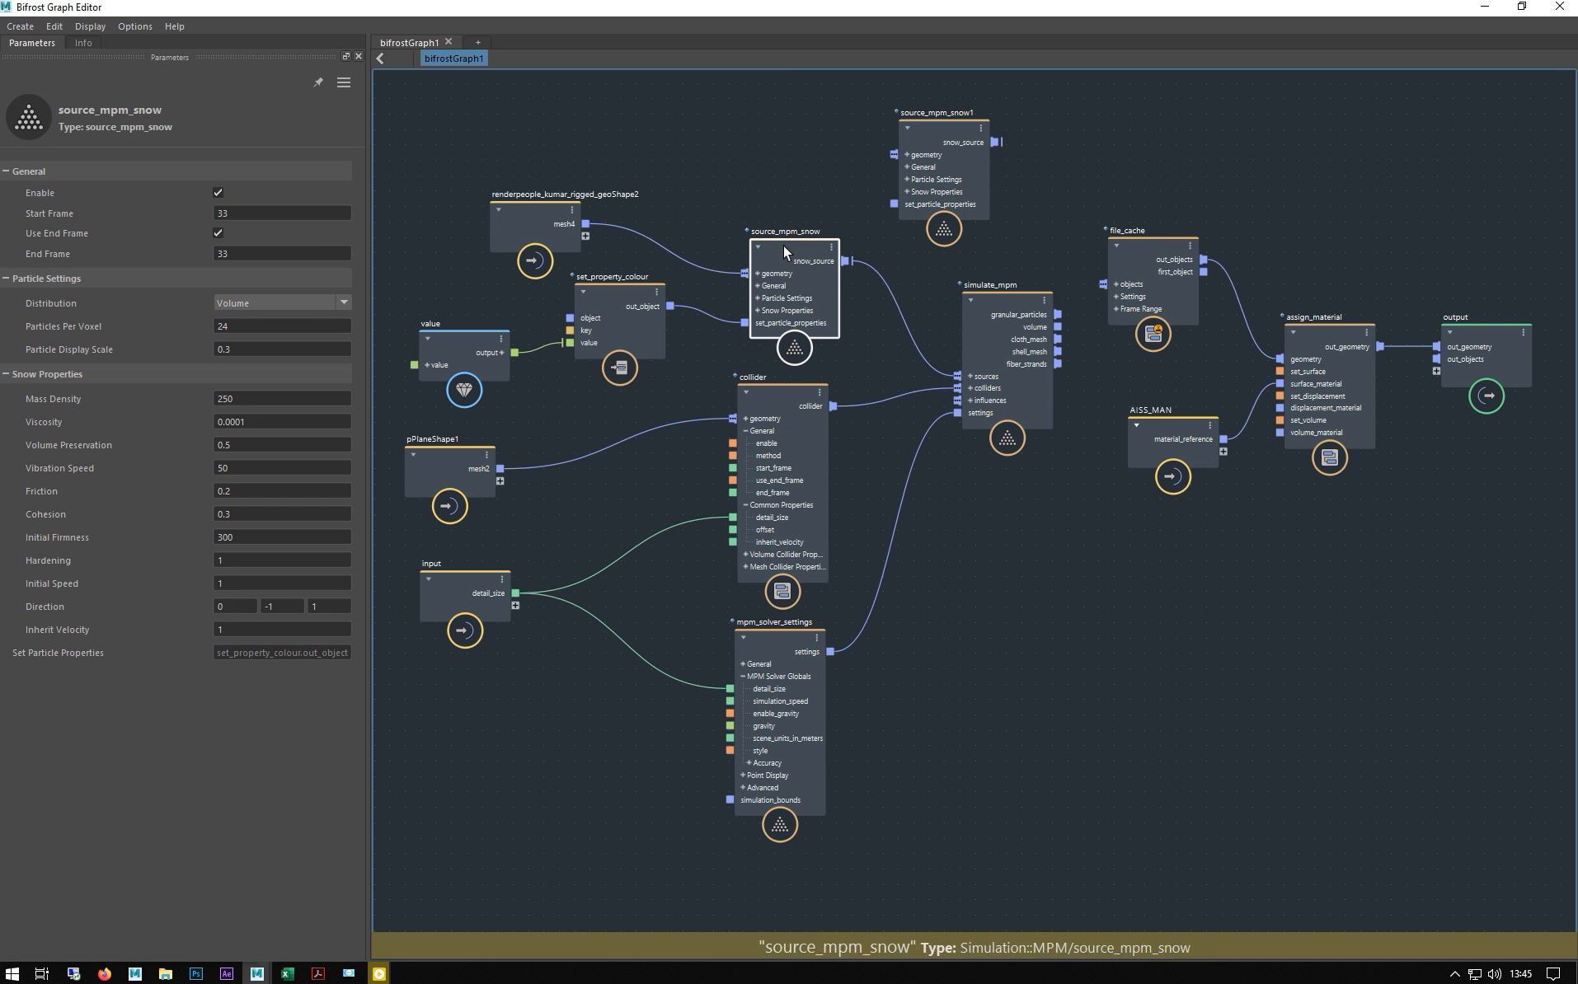
click(966, 169)
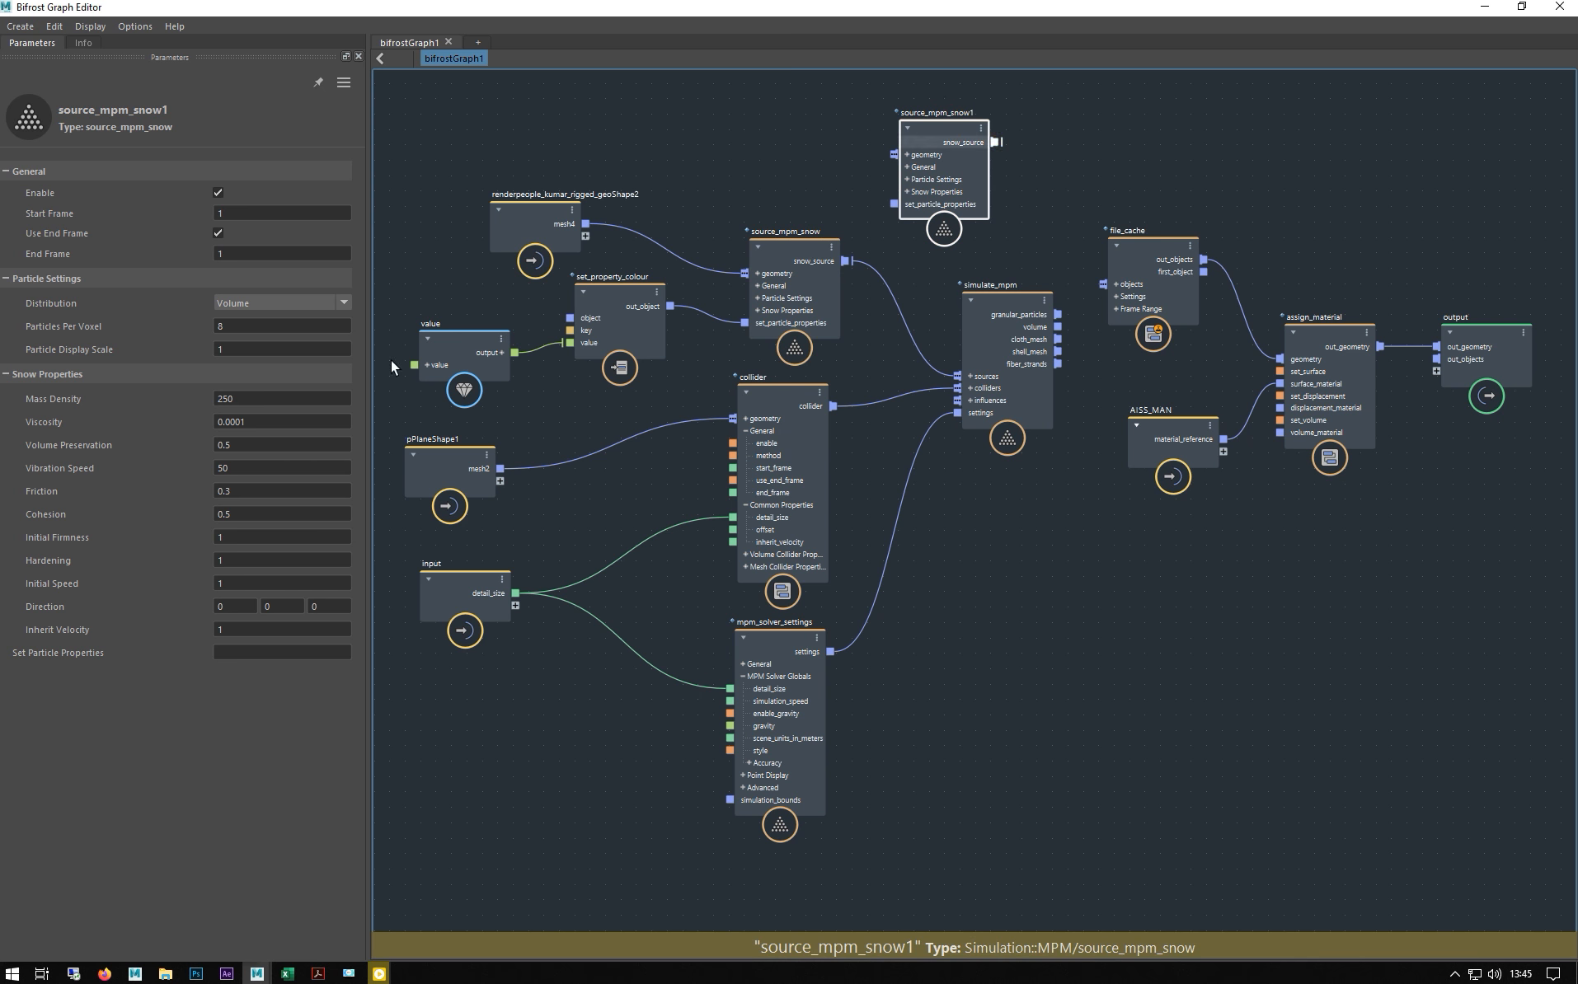
click(792, 252)
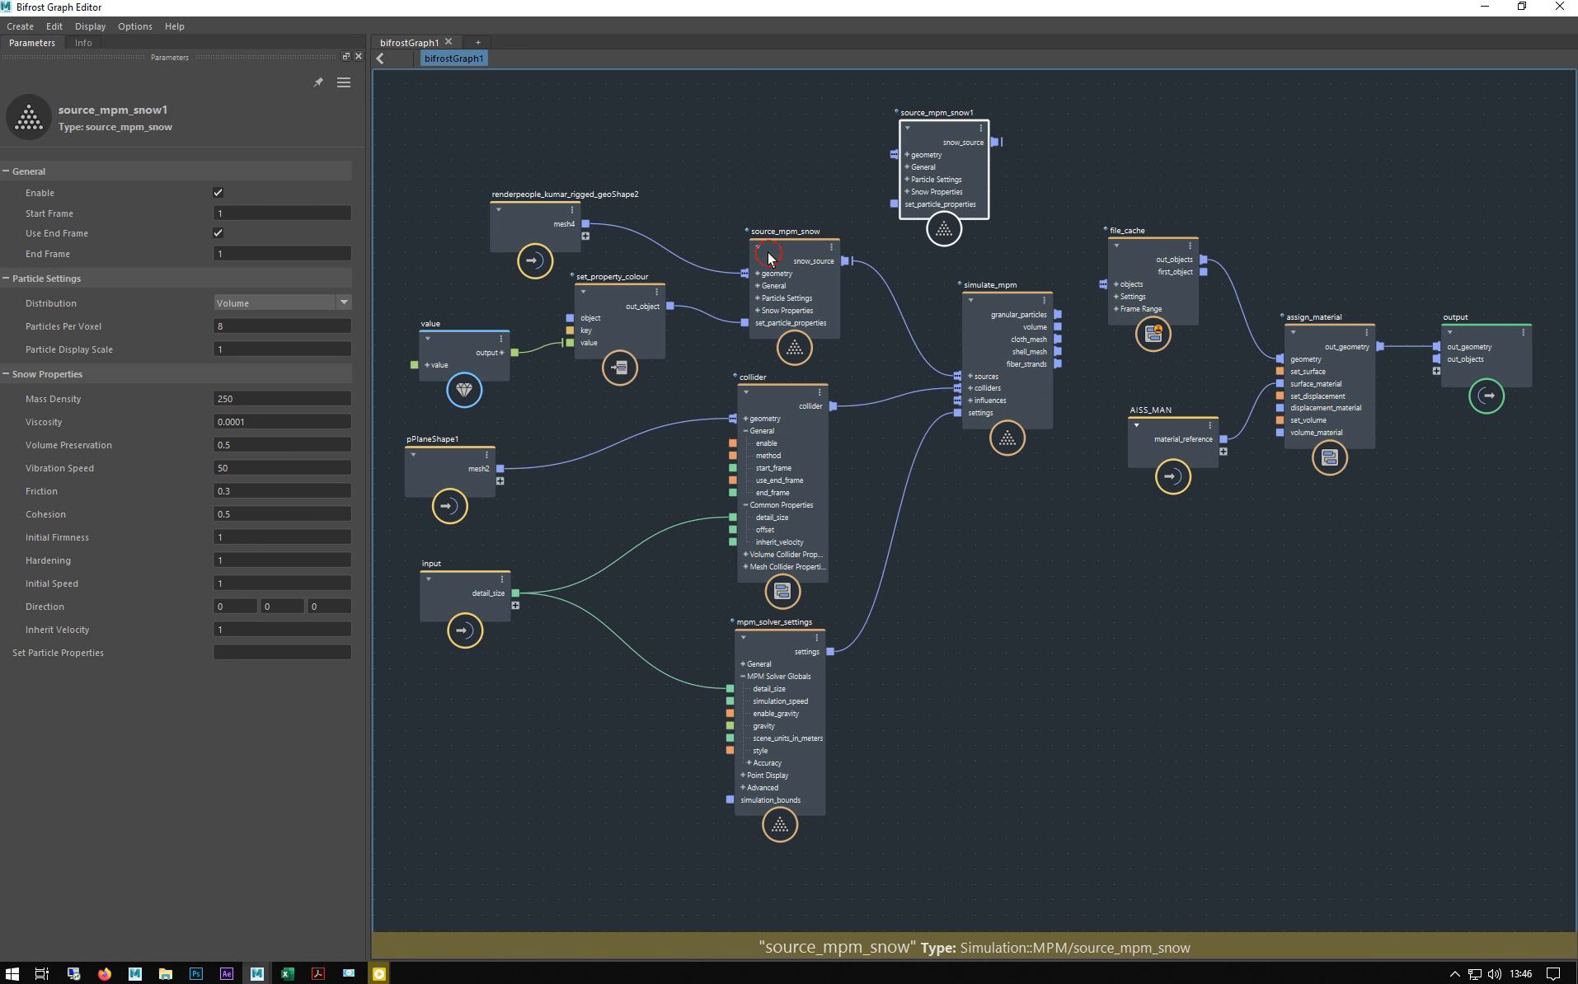
click(256, 493)
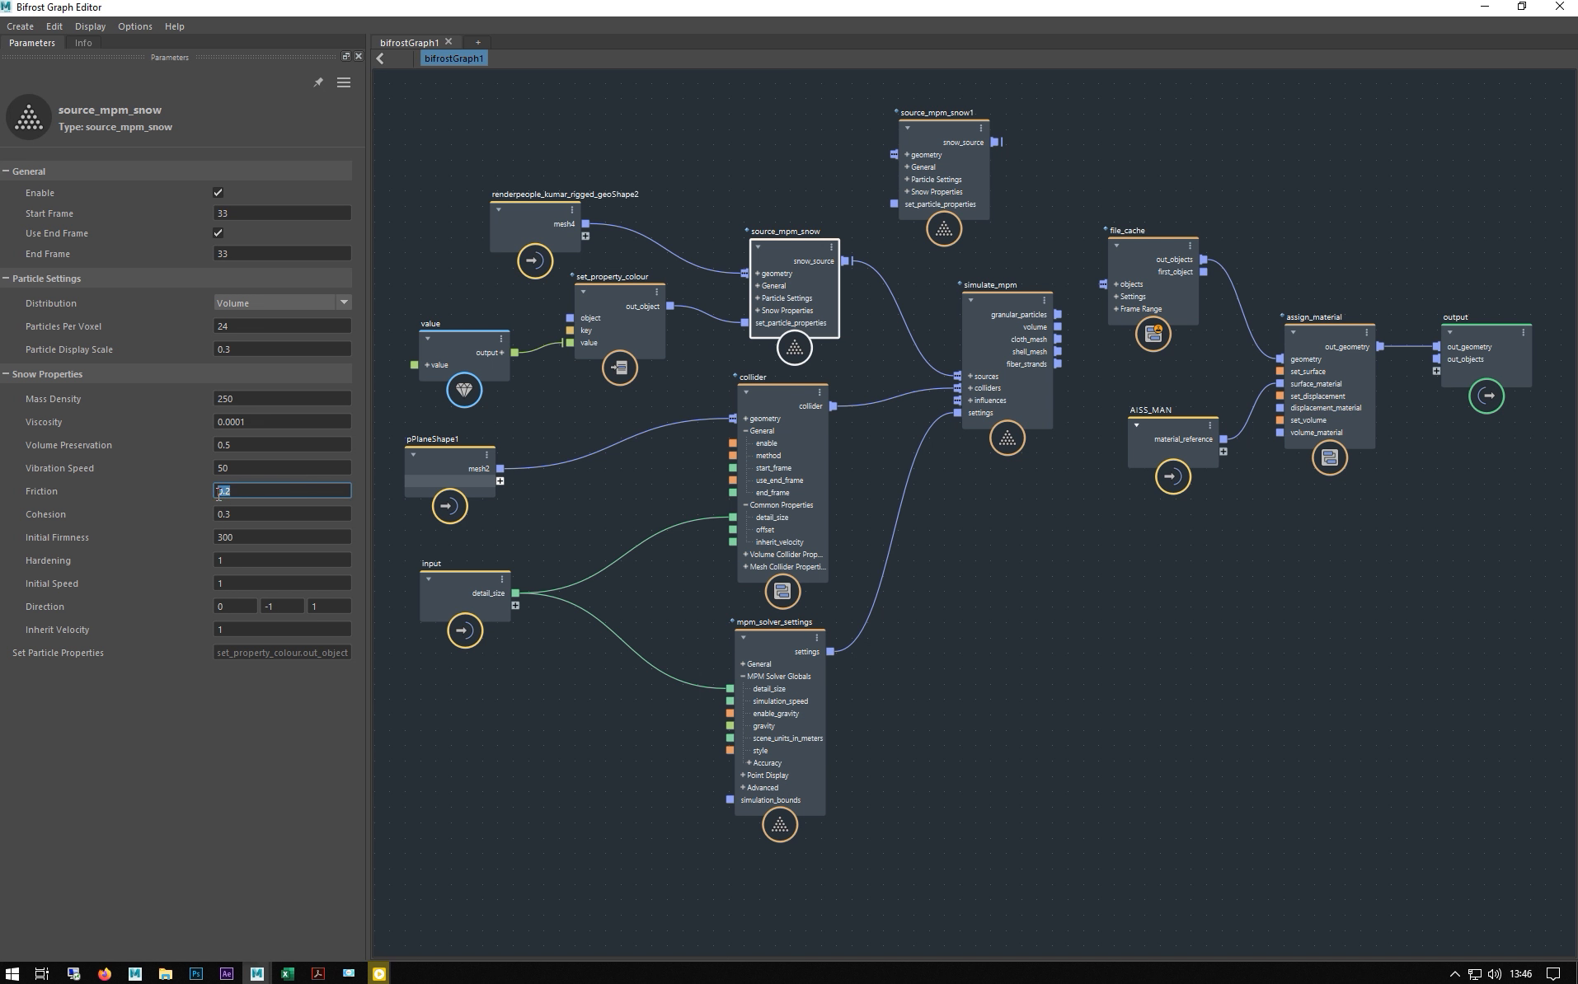
- Compare Initial Firmness (300) and Direction between both snow sources, then lower the graph window
click(917, 125)
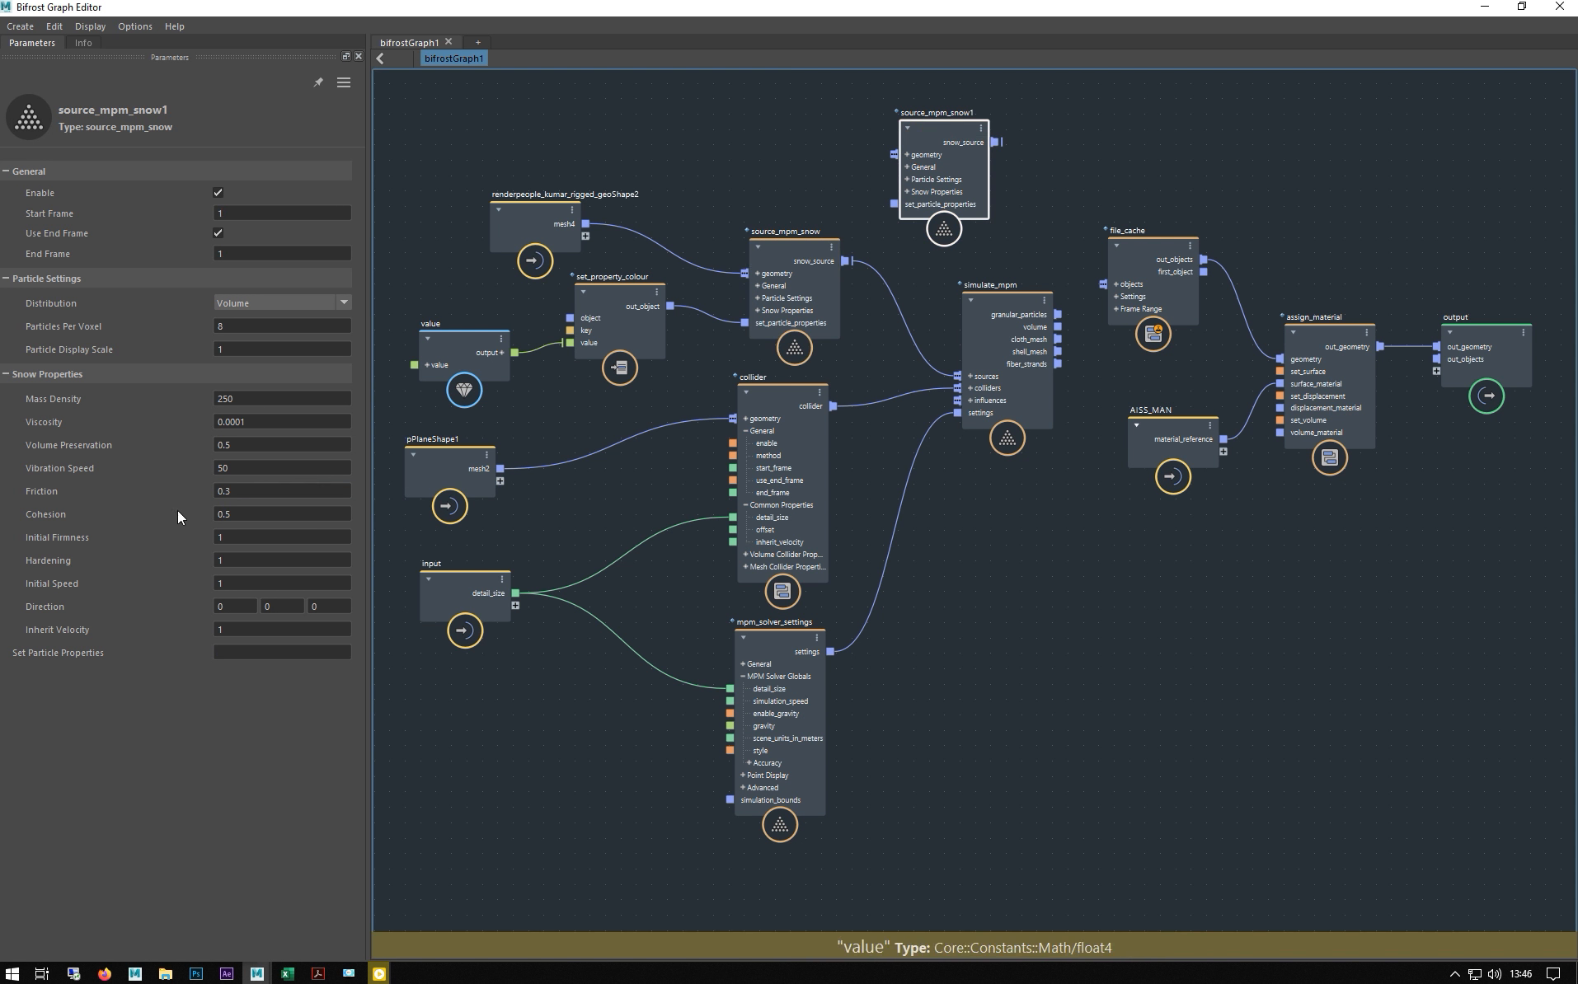
click(793, 252)
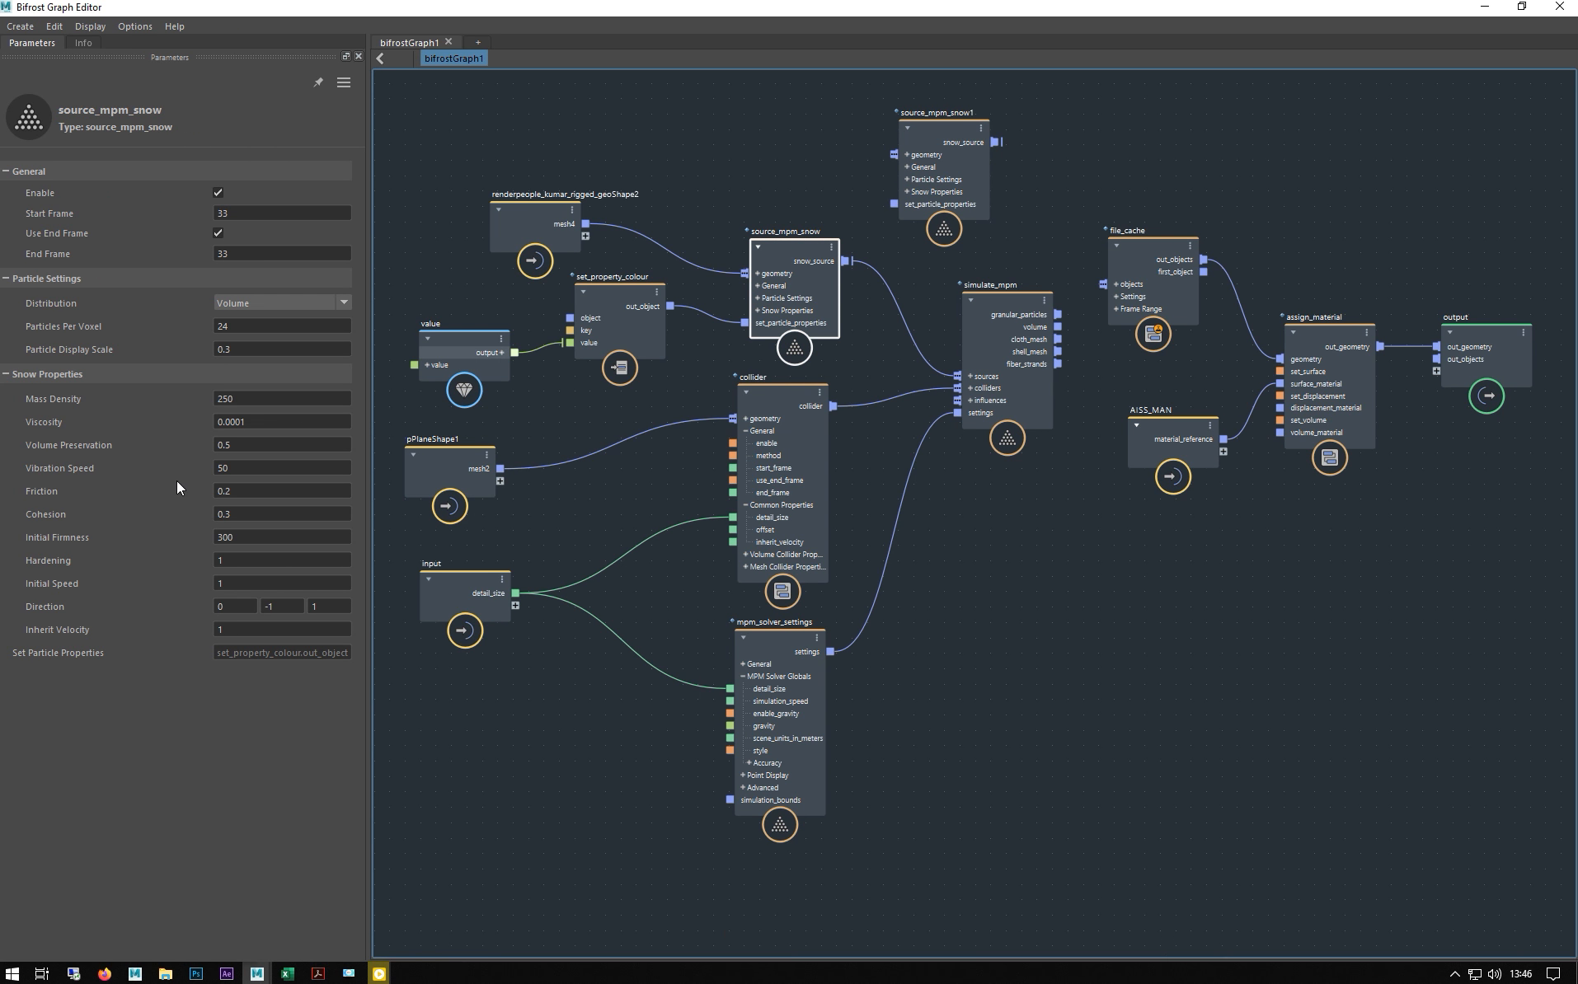
click(928, 155)
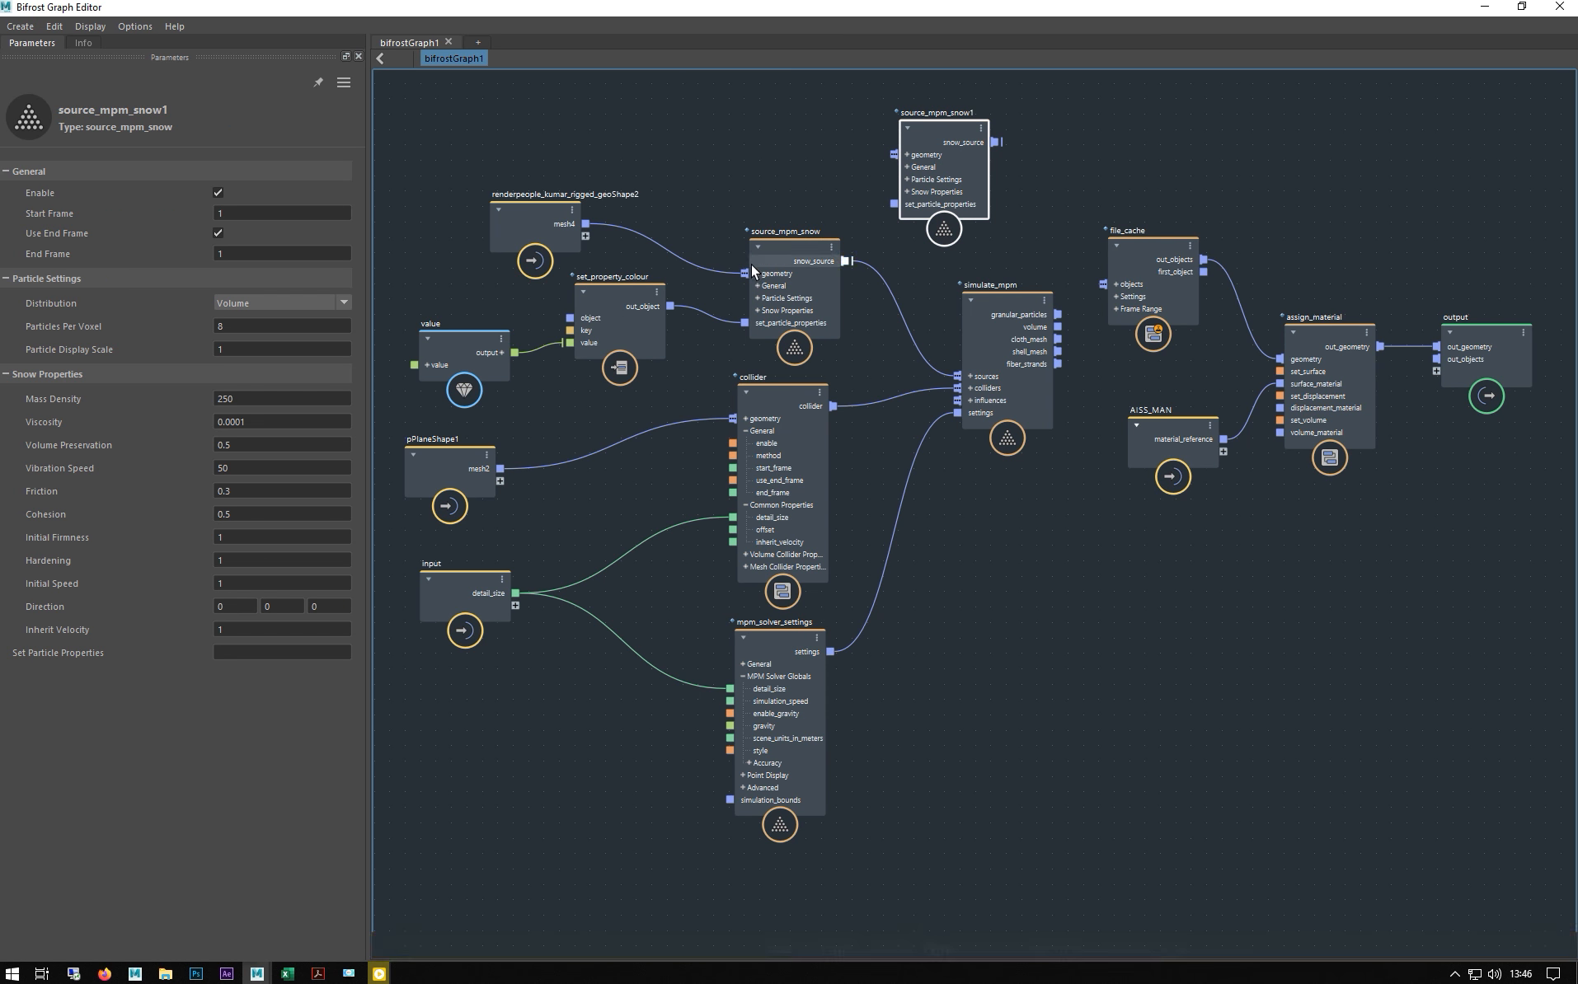
click(786, 251)
click(248, 538)
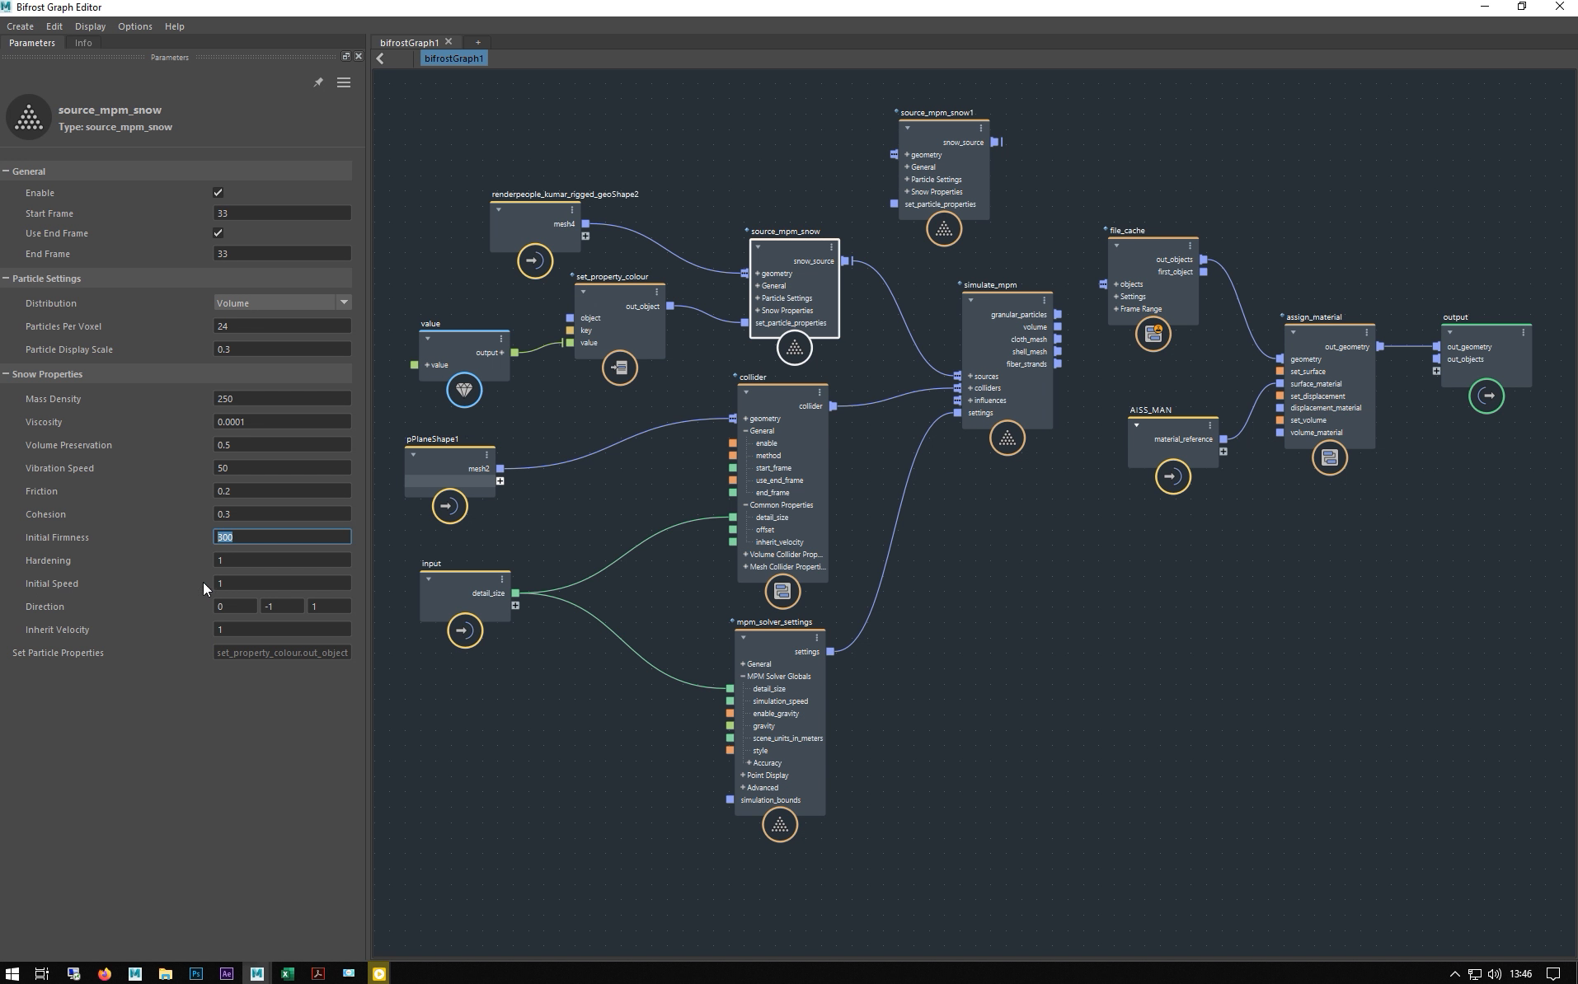
click(282, 612)
key(Tab)
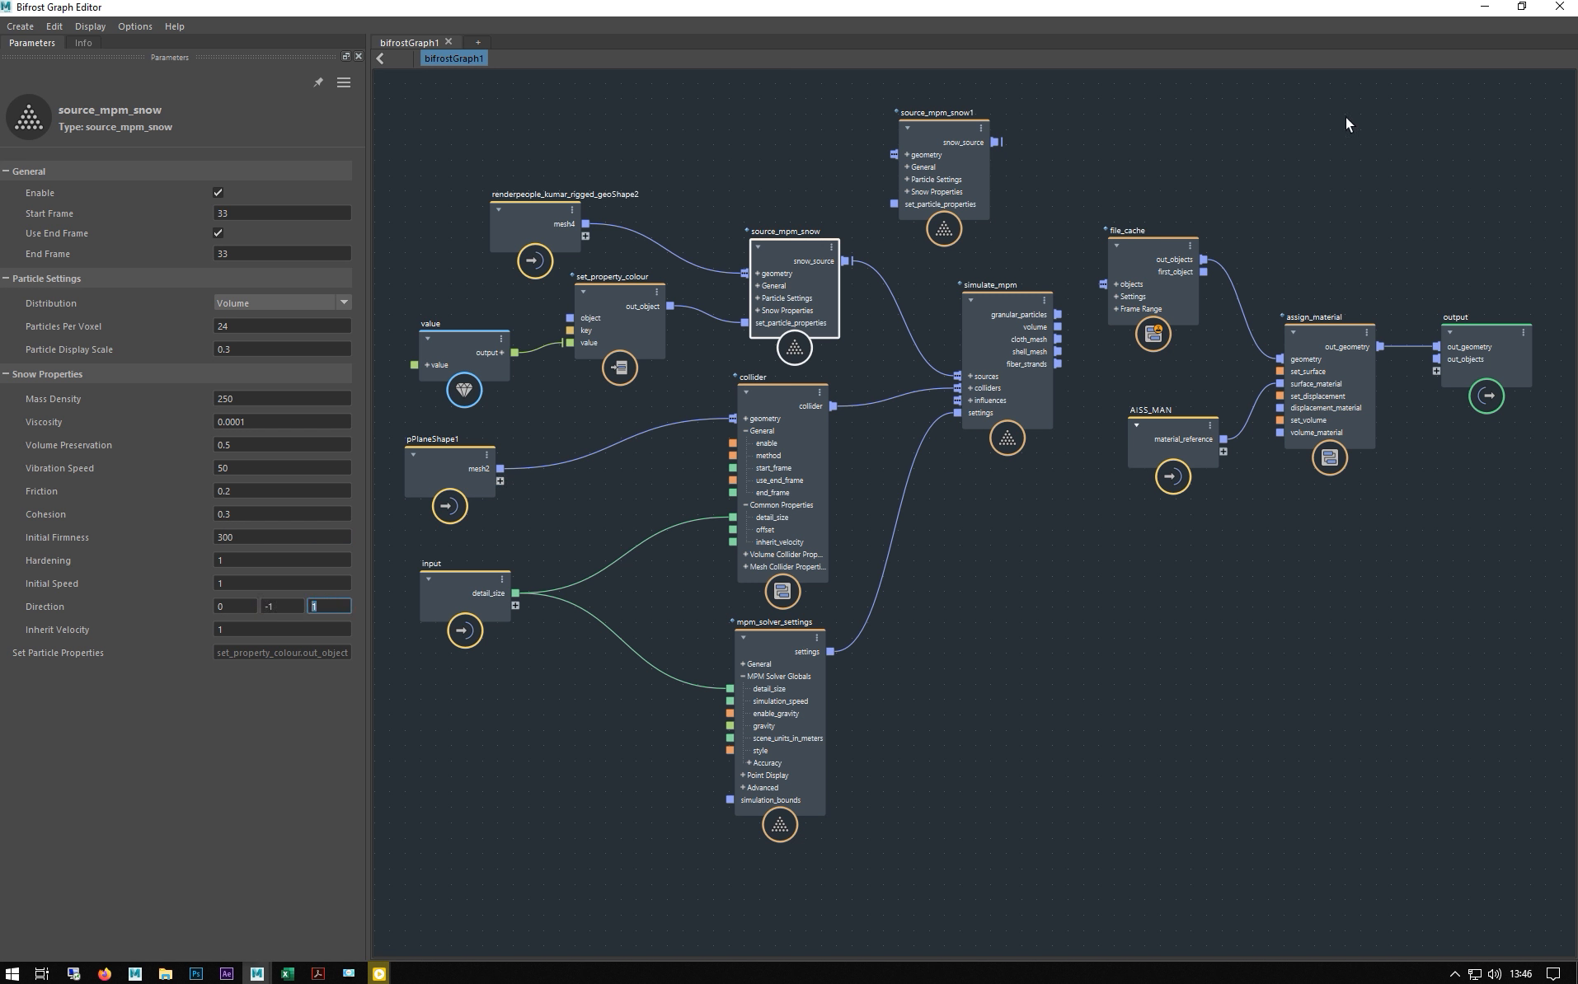
drag(1408, 5, 1262, 897)
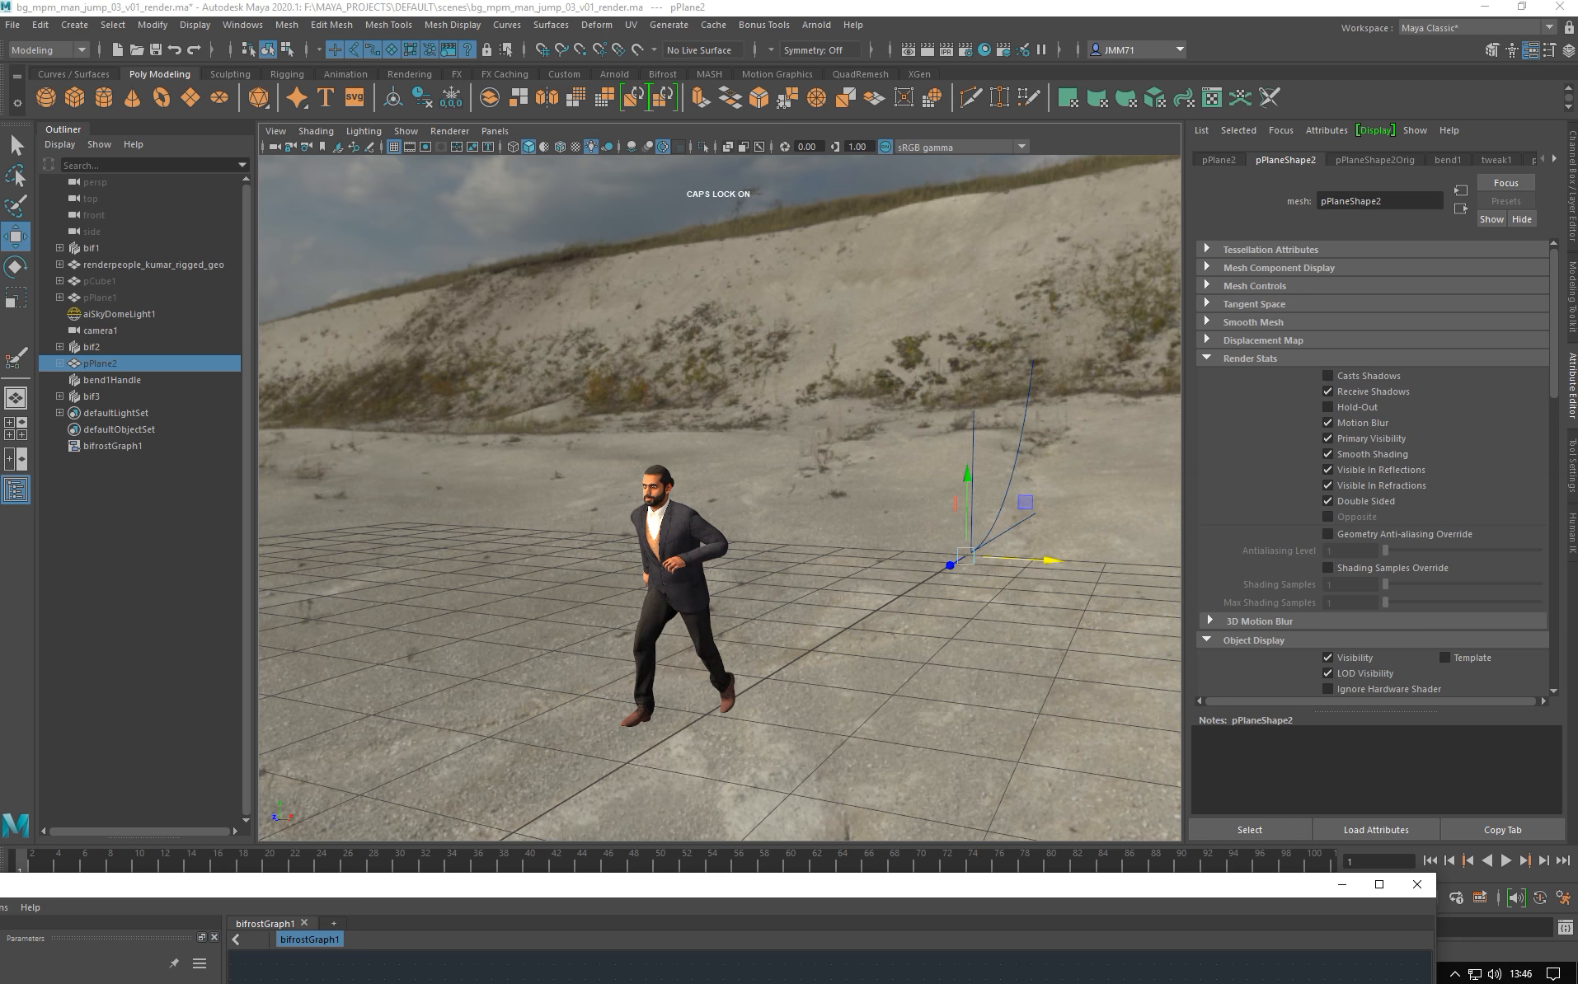
- Replay bg_mpm_man_jump_03_v01_render.mp4 from the start in PotPlayer, pause at 00:00:02, then minimize it
drag(263, 882, 356, 18)
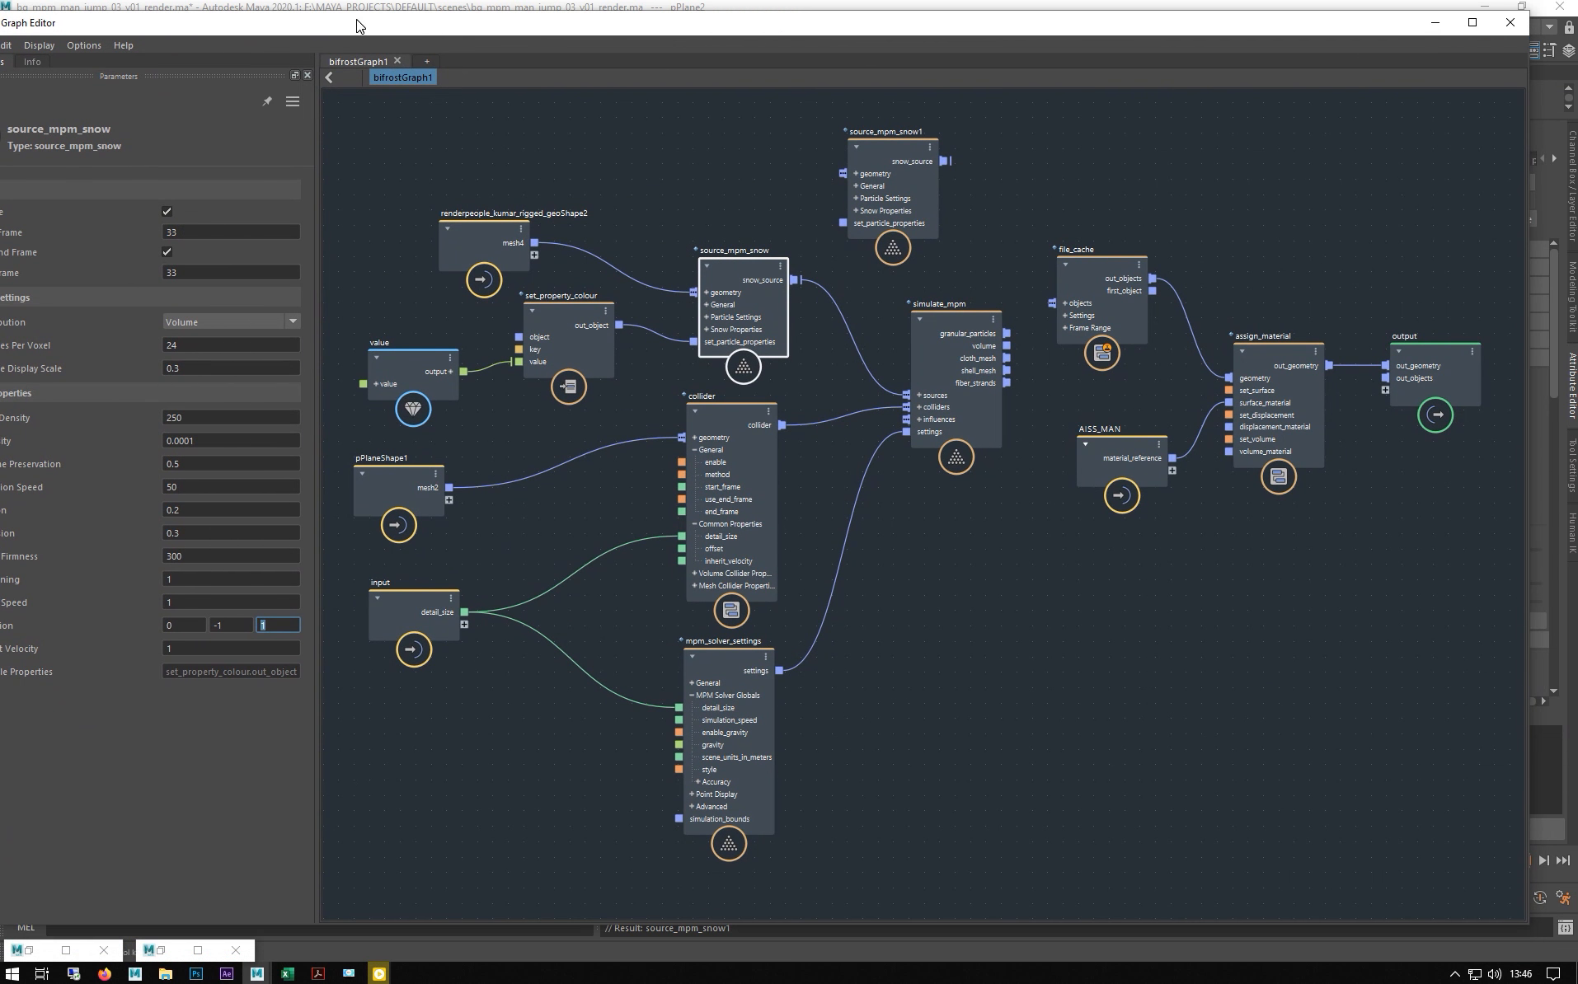
click(378, 974)
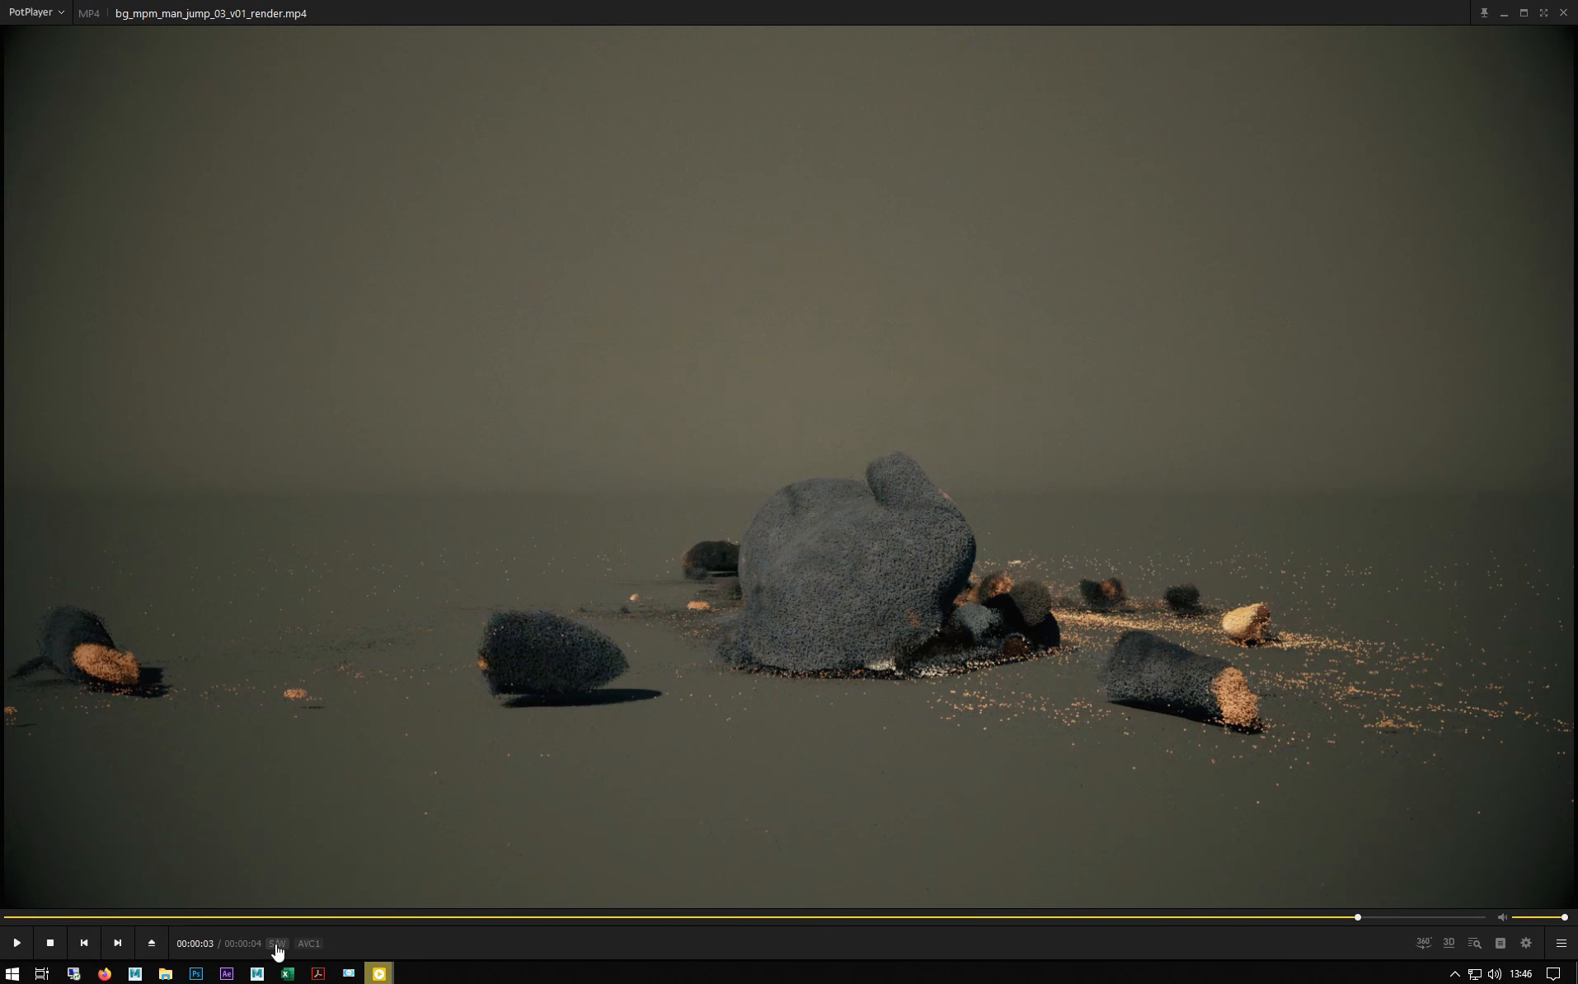
click(8, 917)
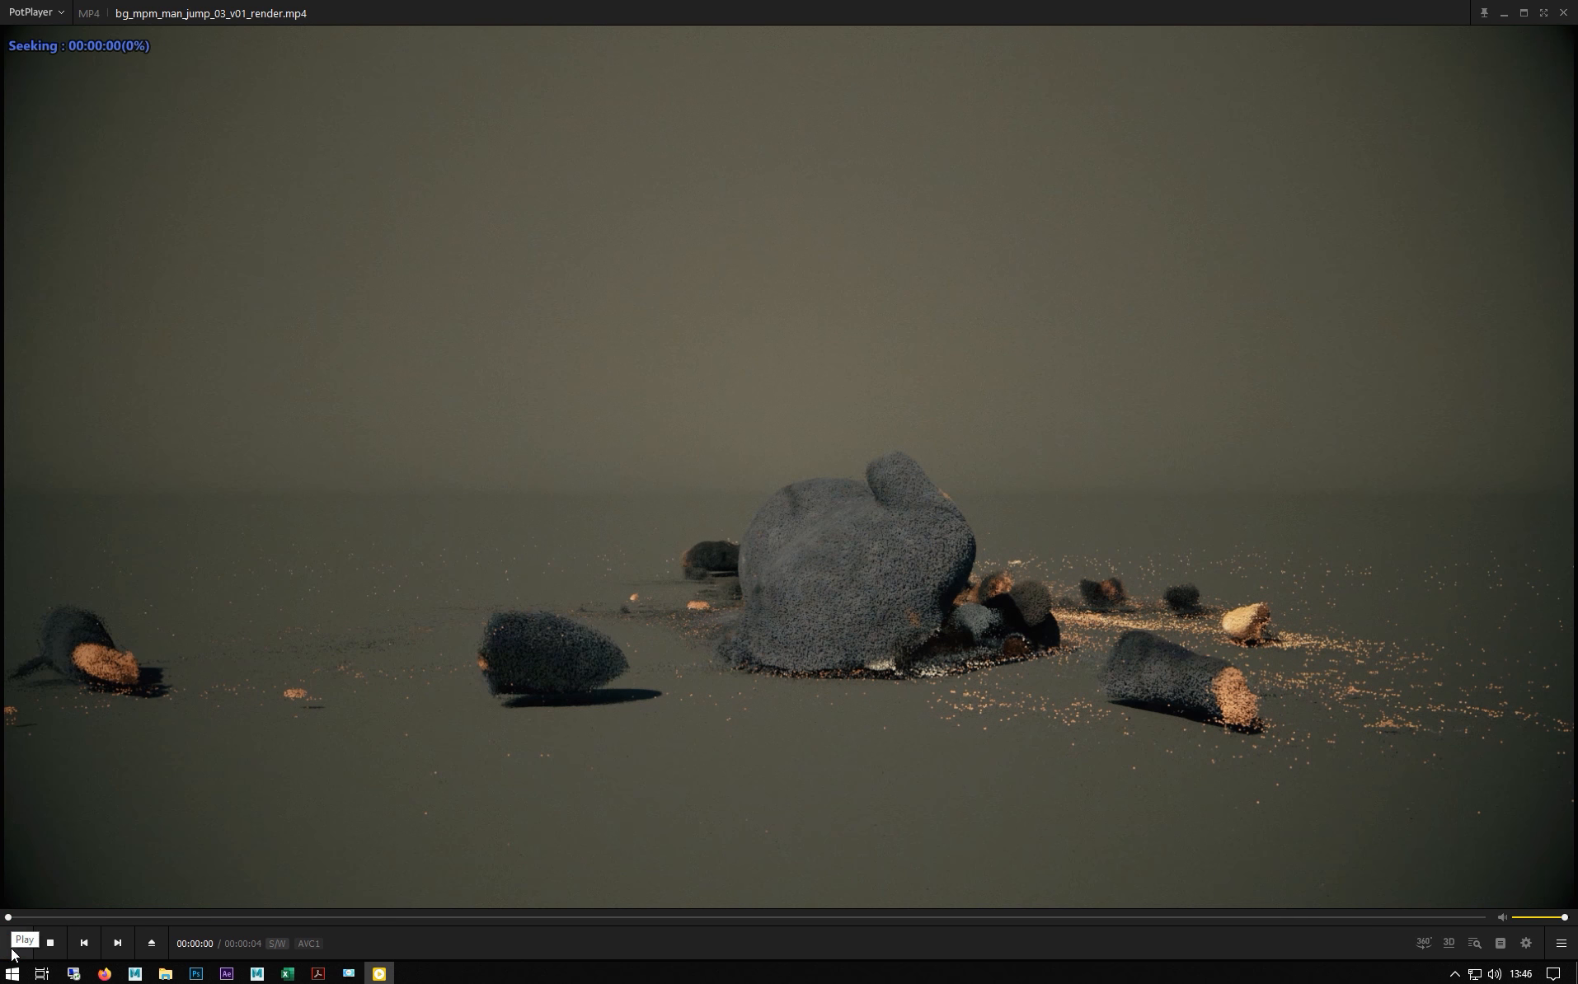
click(12, 951)
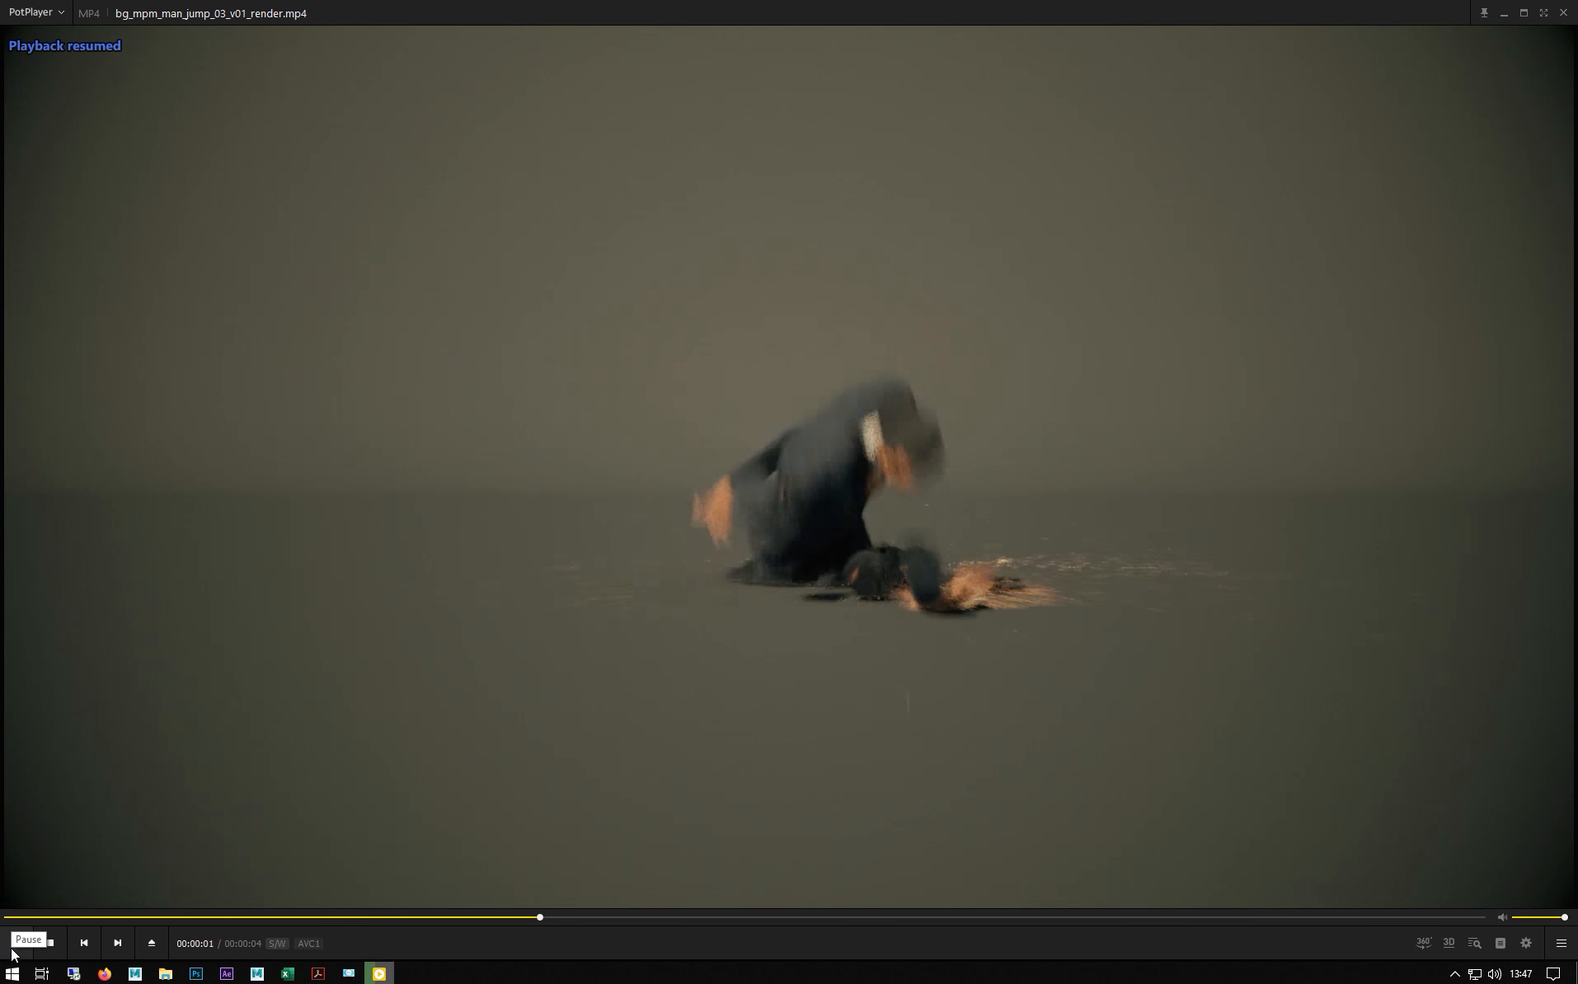
click(13, 955)
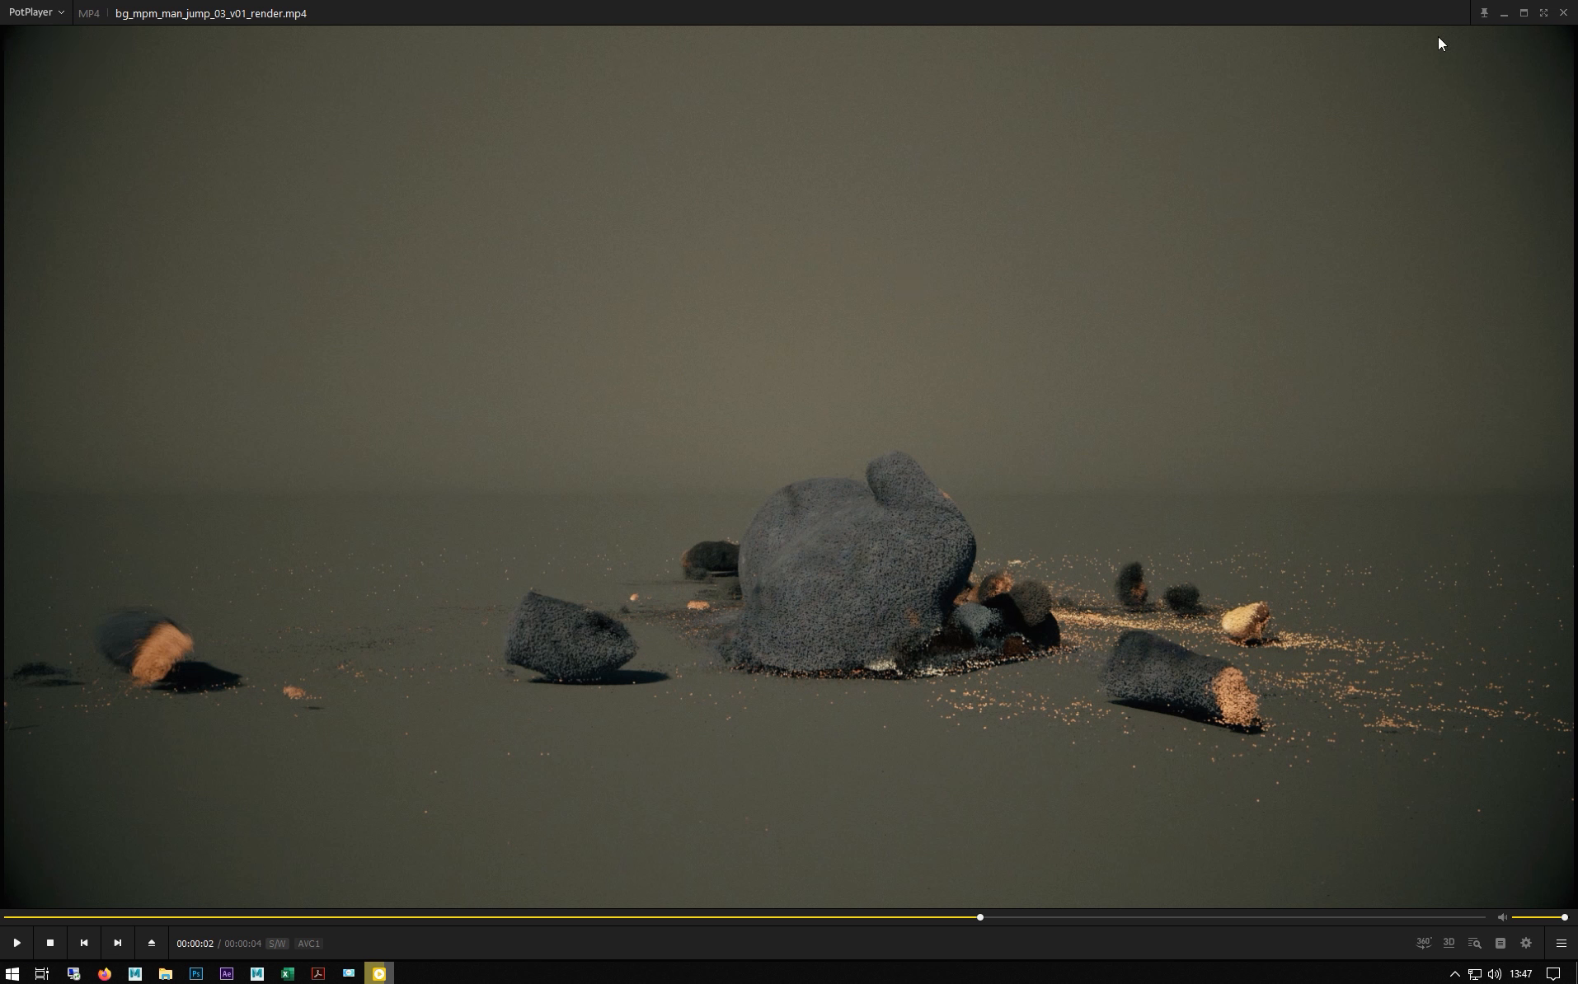
click(1508, 15)
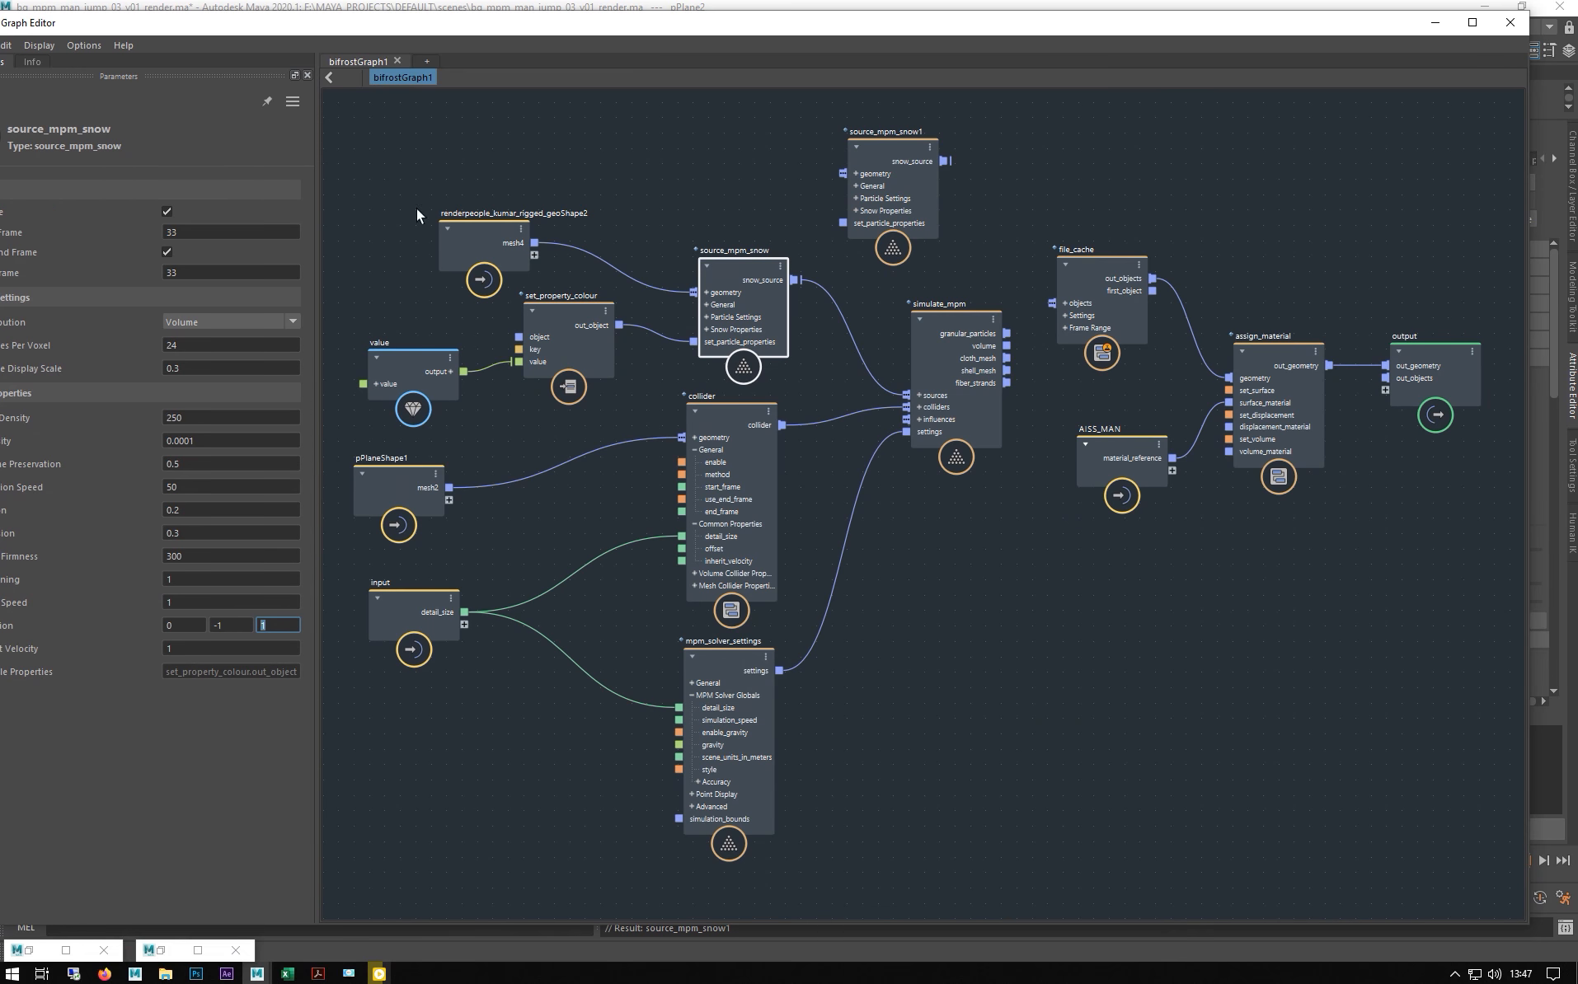
- Check the snow source's Start and End Frame, choose Edit > Pause Graph Execution, and minimize the editor
drag(398, 24, 1209, 192)
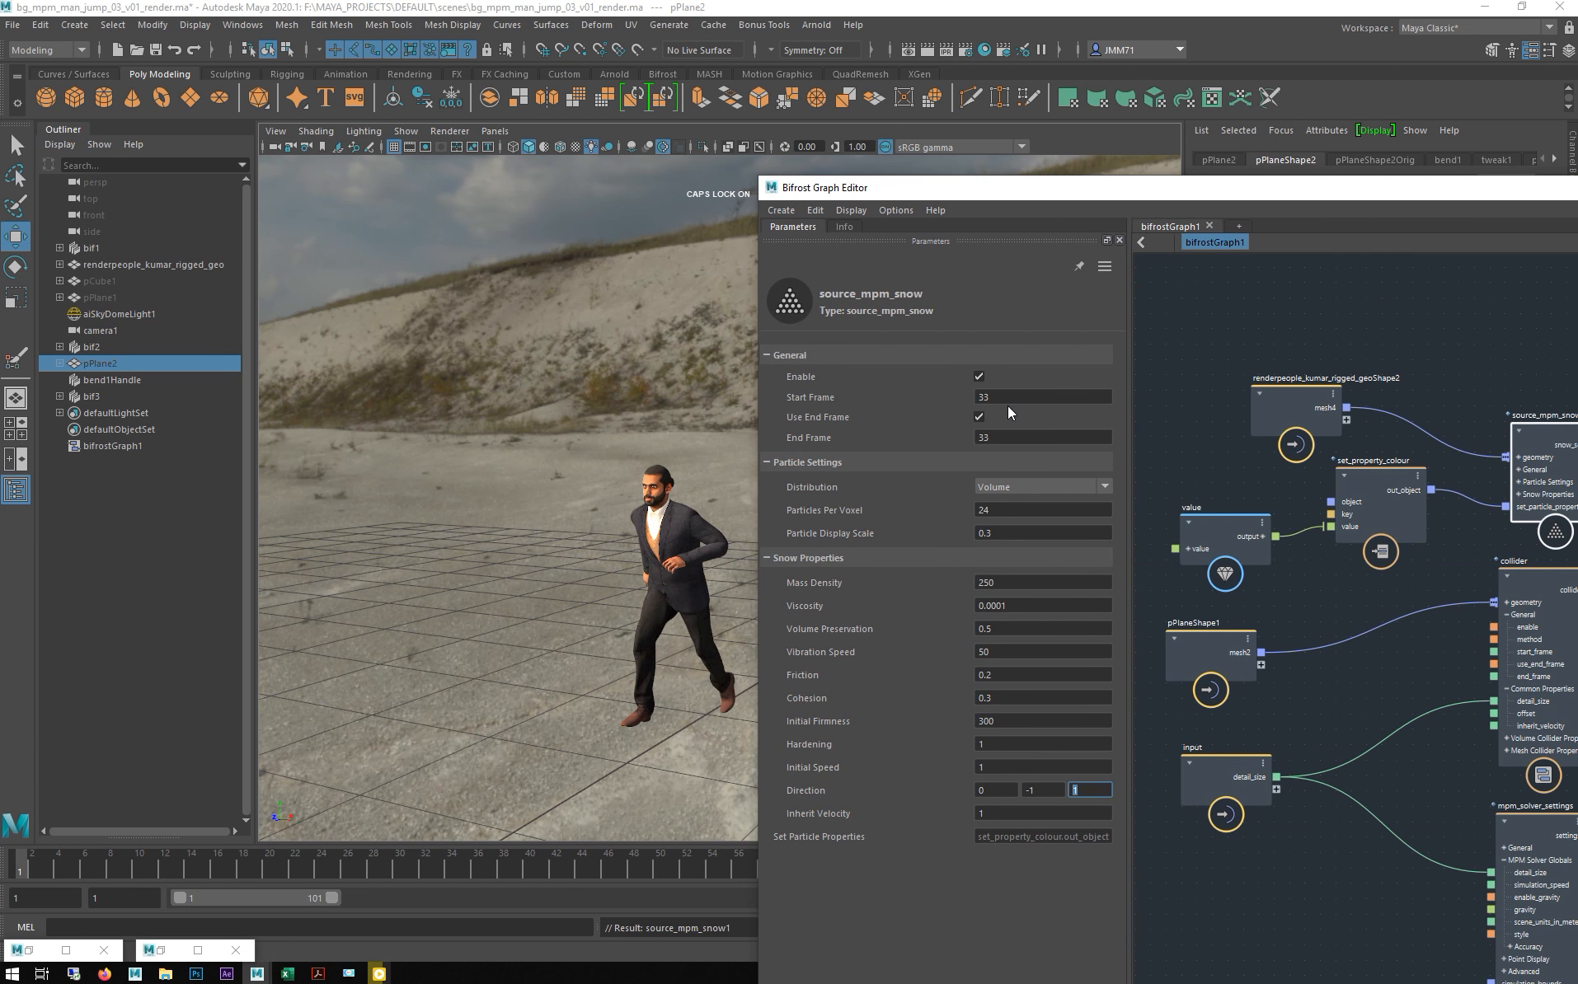
click(1030, 398)
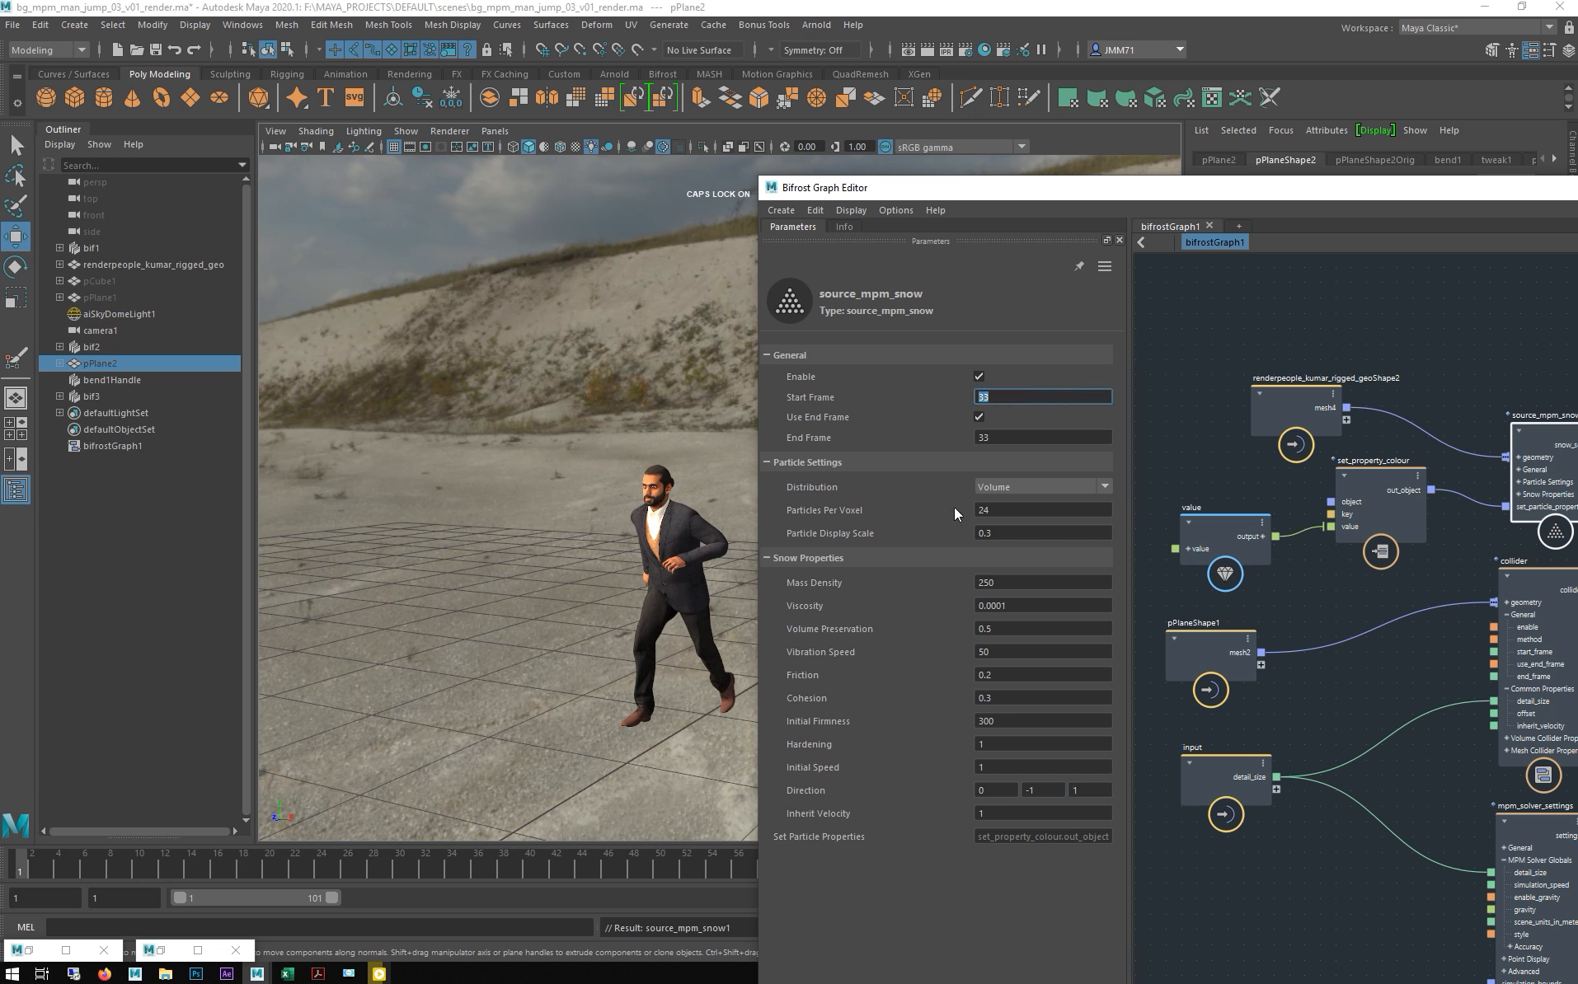
click(1012, 437)
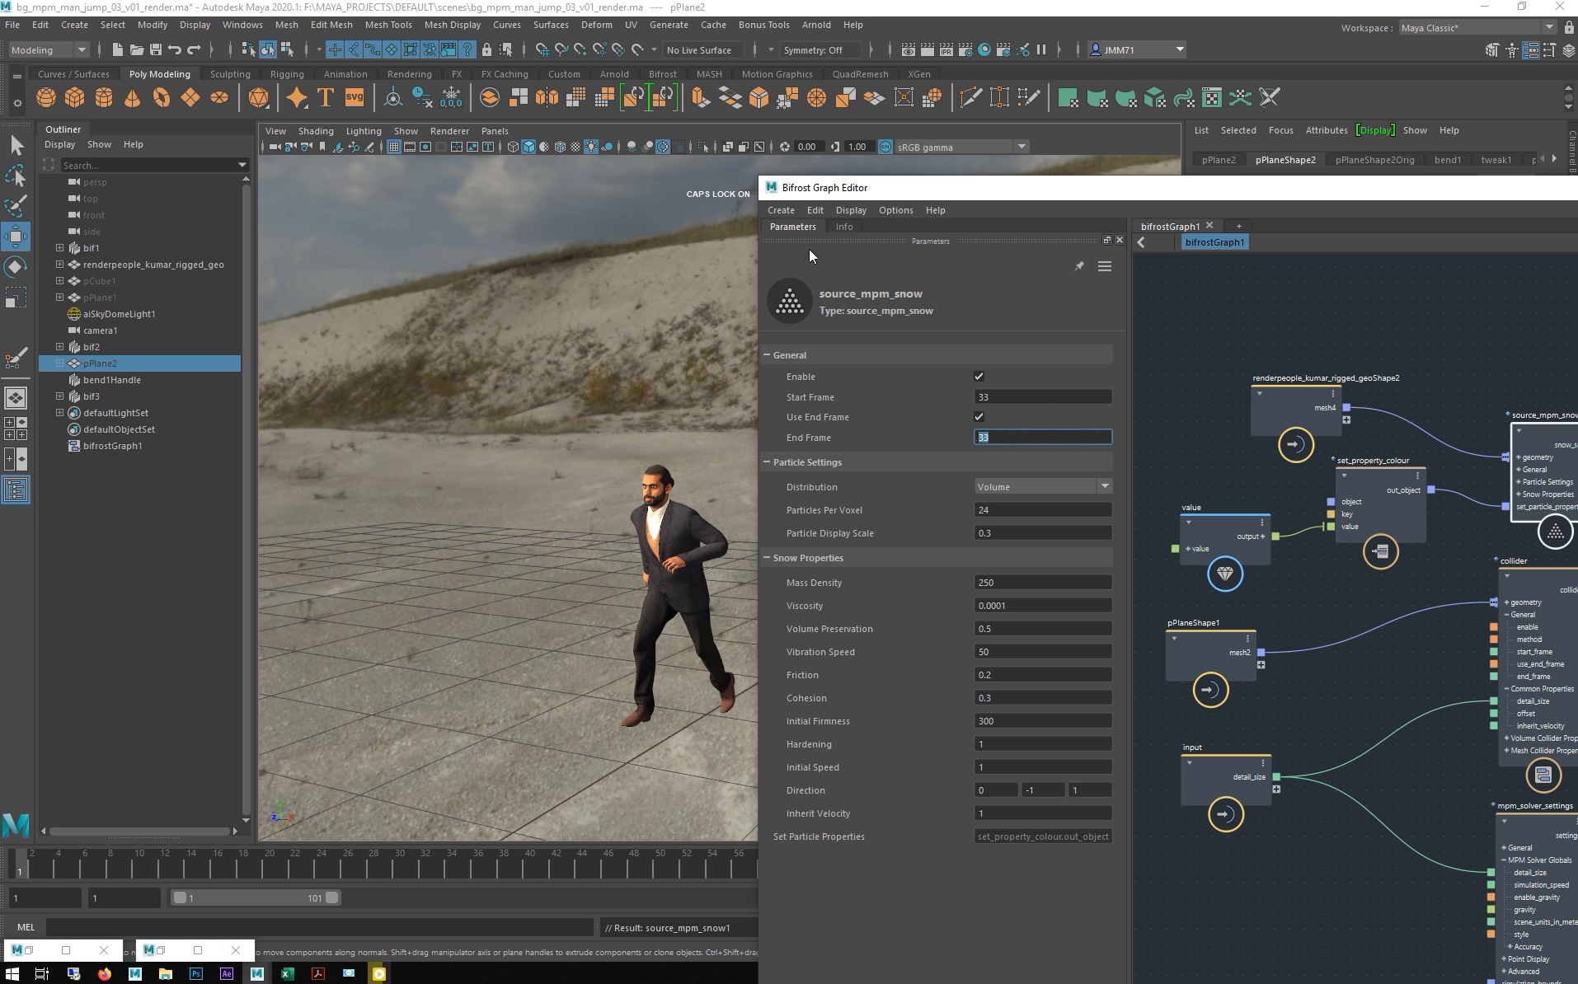
click(815, 210)
click(851, 377)
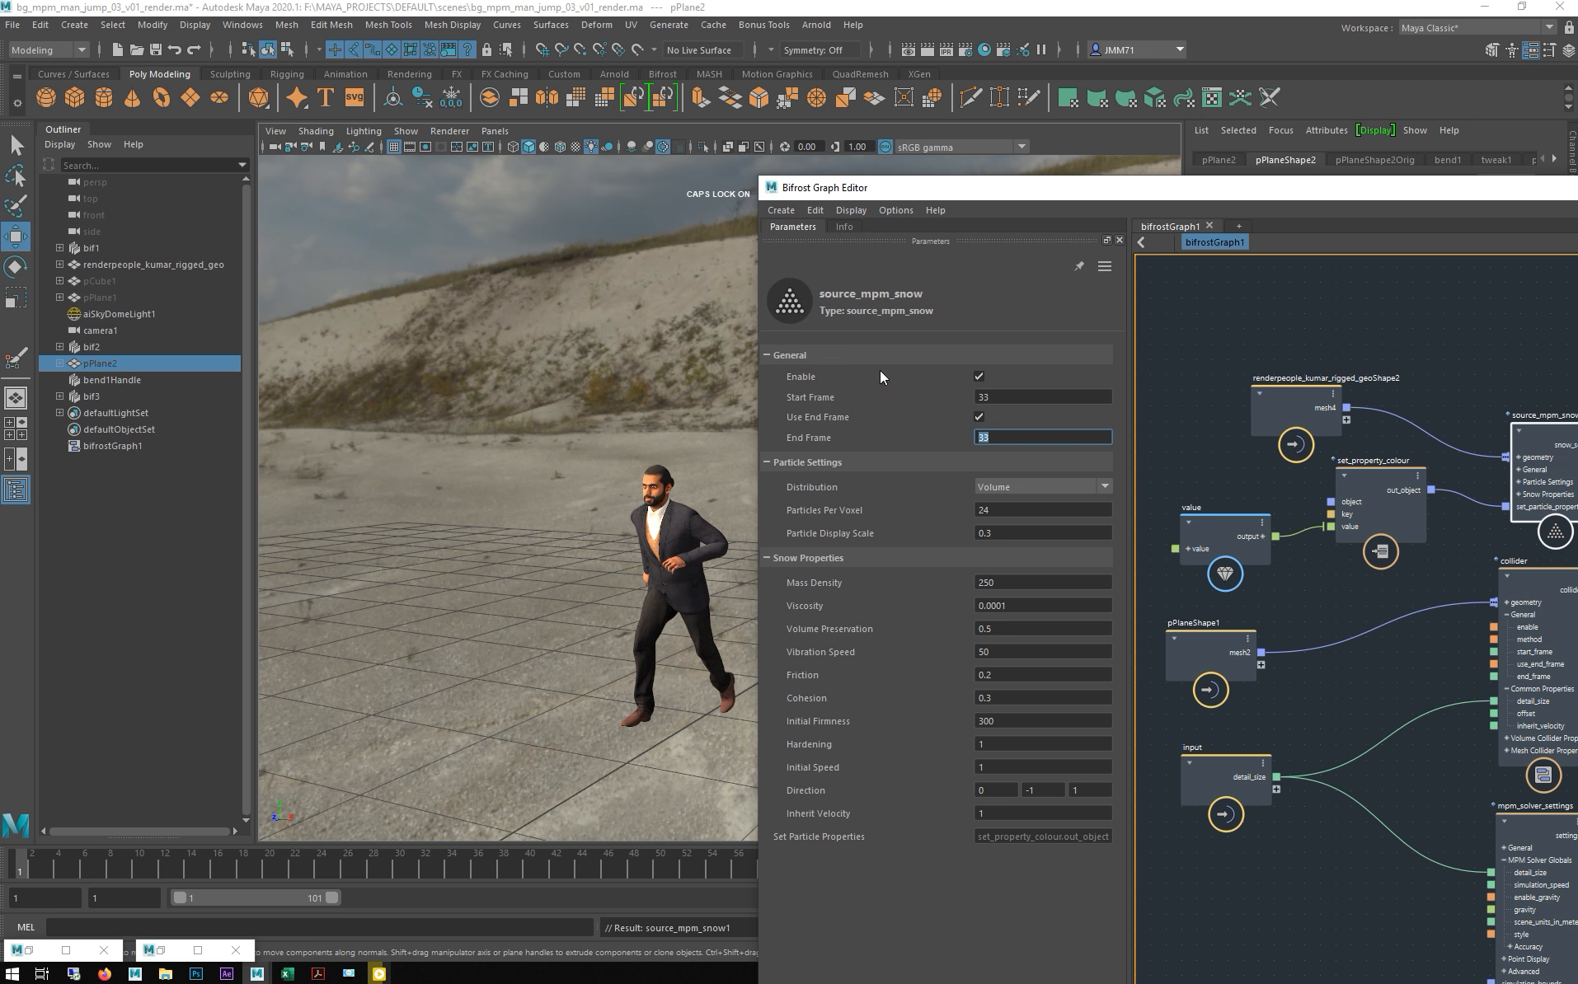
click(1576, 188)
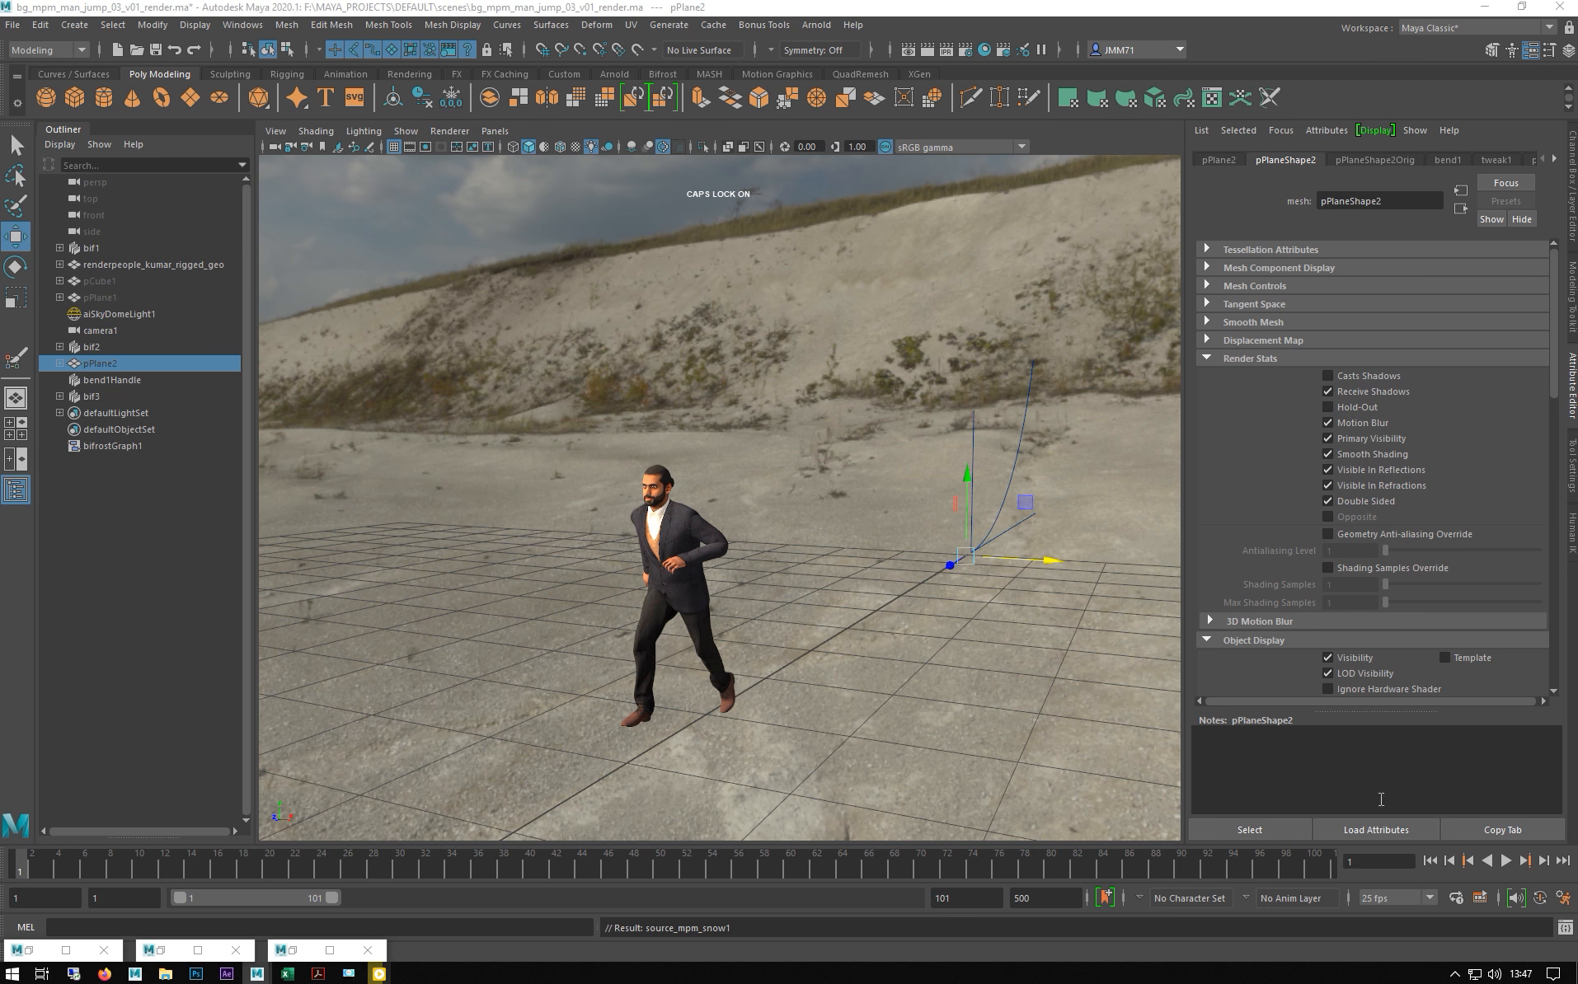
- Jump to frame 33, then step the timeline back and forward to land on frame 34
click(1364, 862)
text(33)
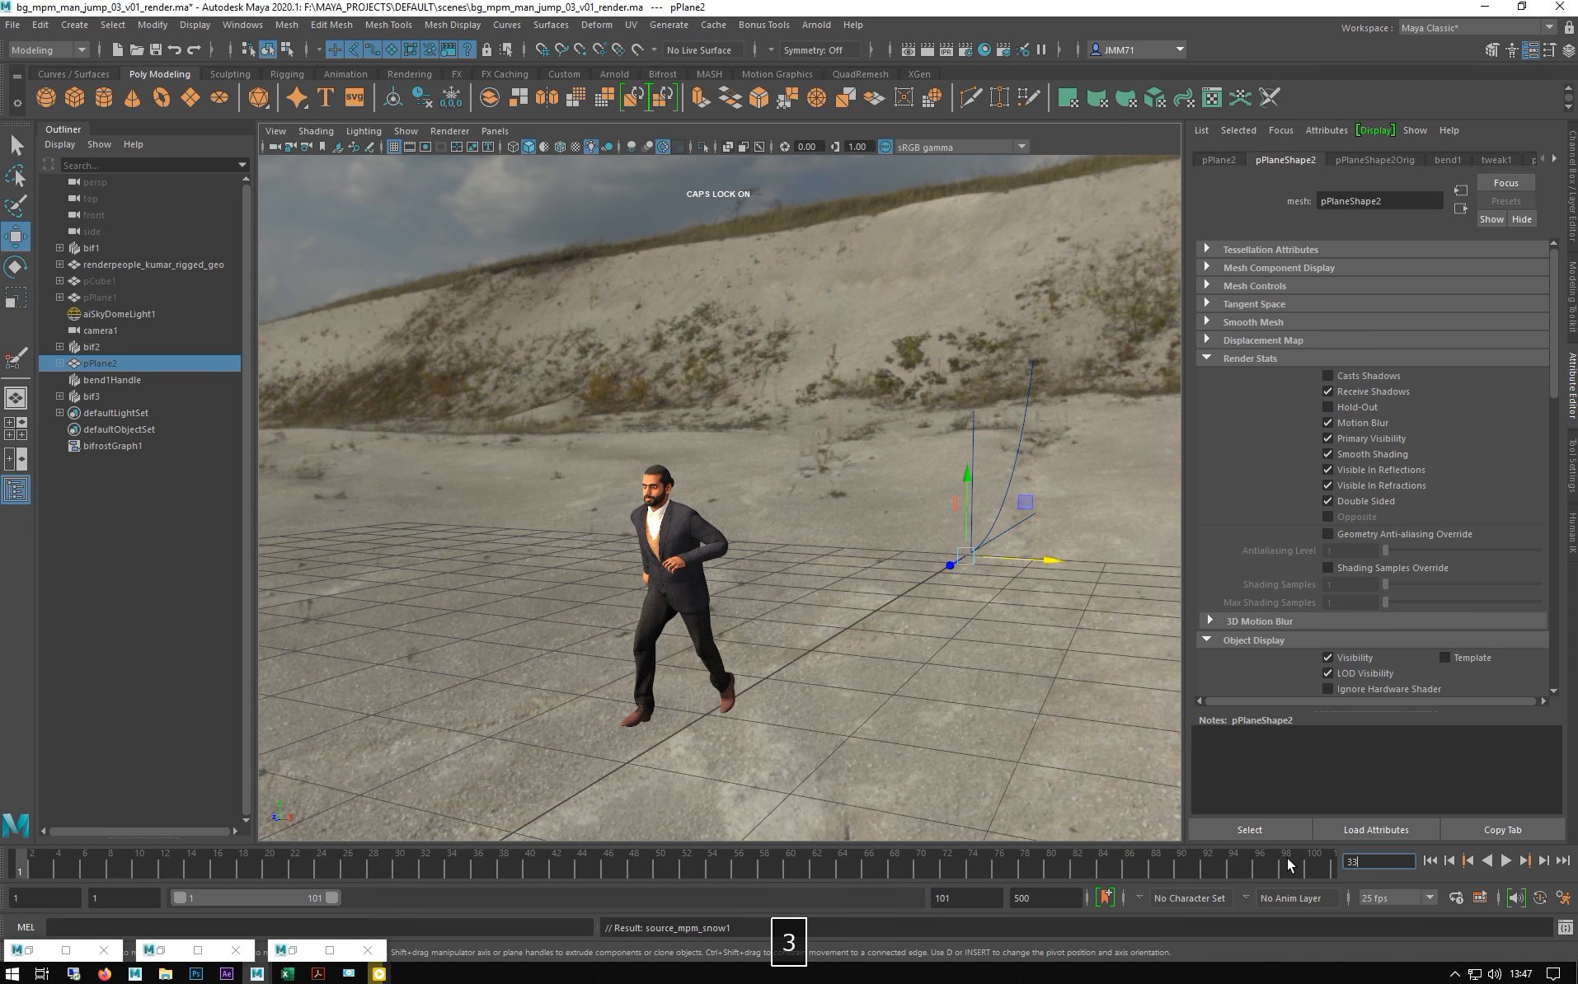
key(Return)
alt+drag(609, 605, 673, 646)
alt+drag(643, 512, 820, 521)
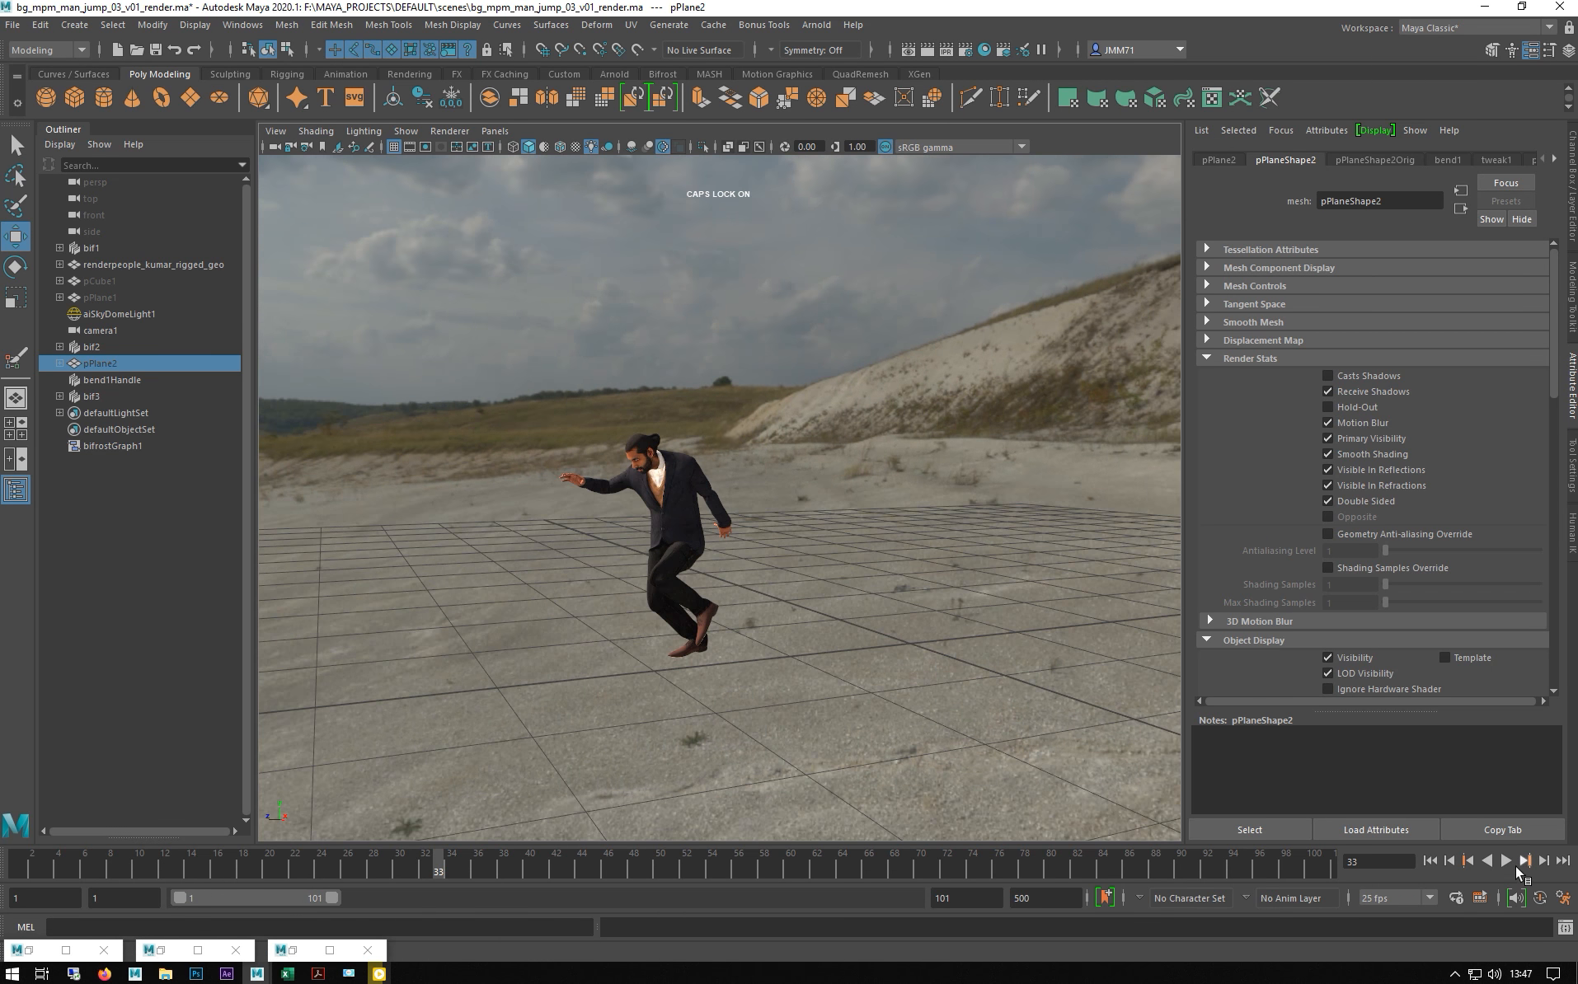
click(1449, 861)
click(1448, 860)
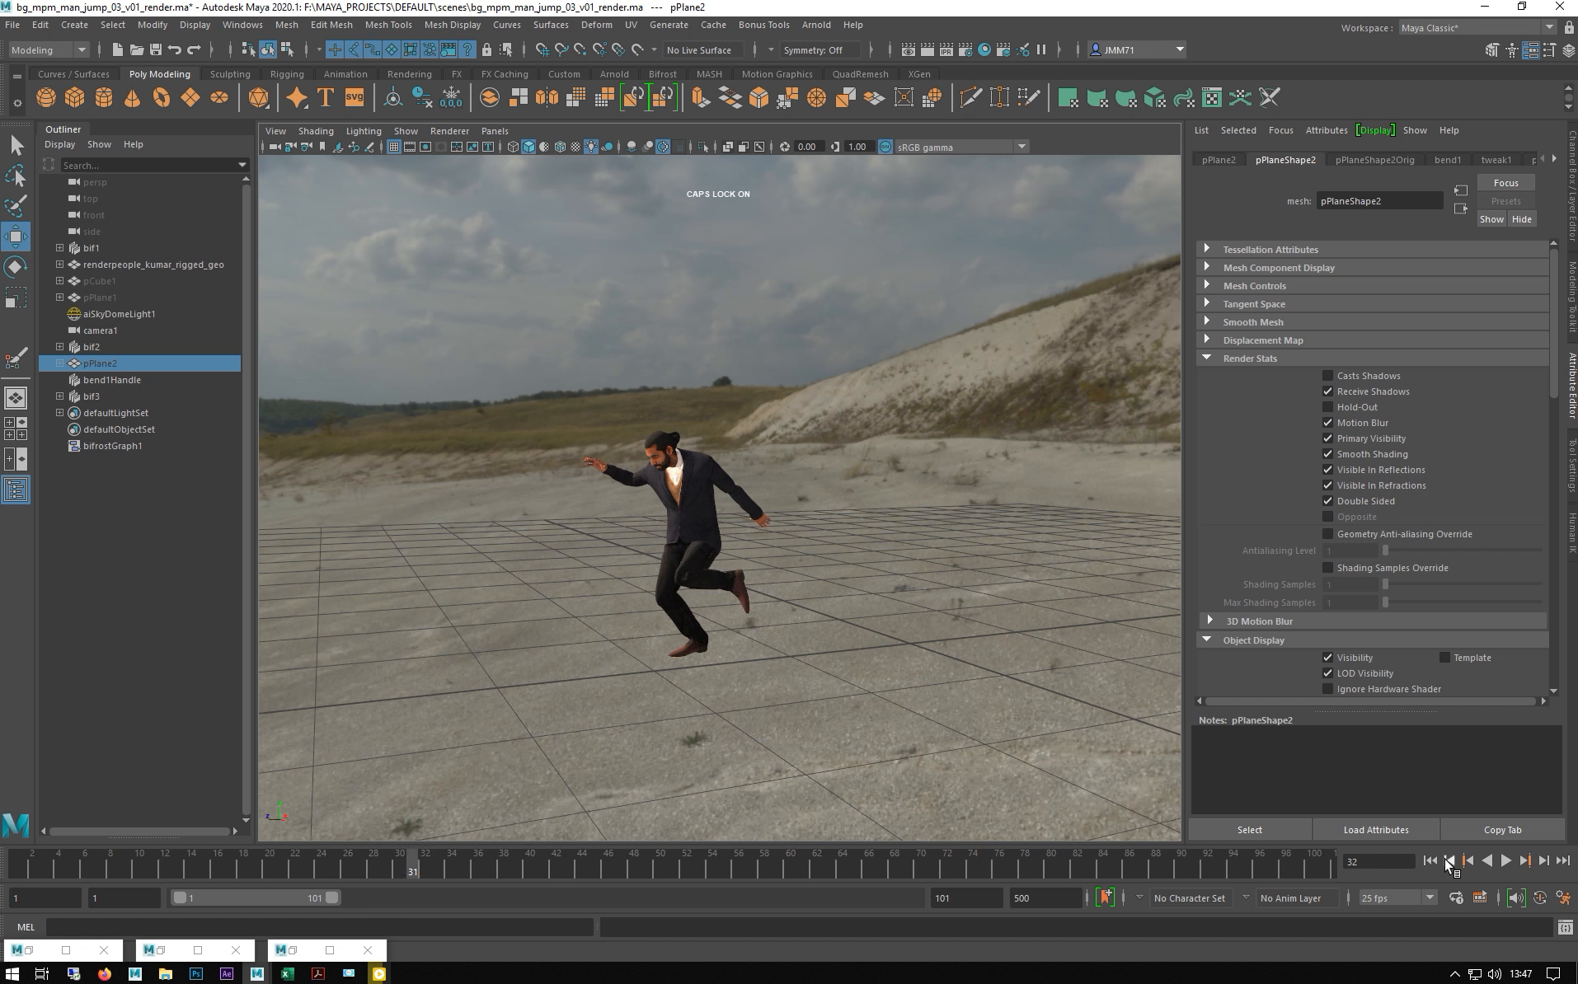
click(1543, 861)
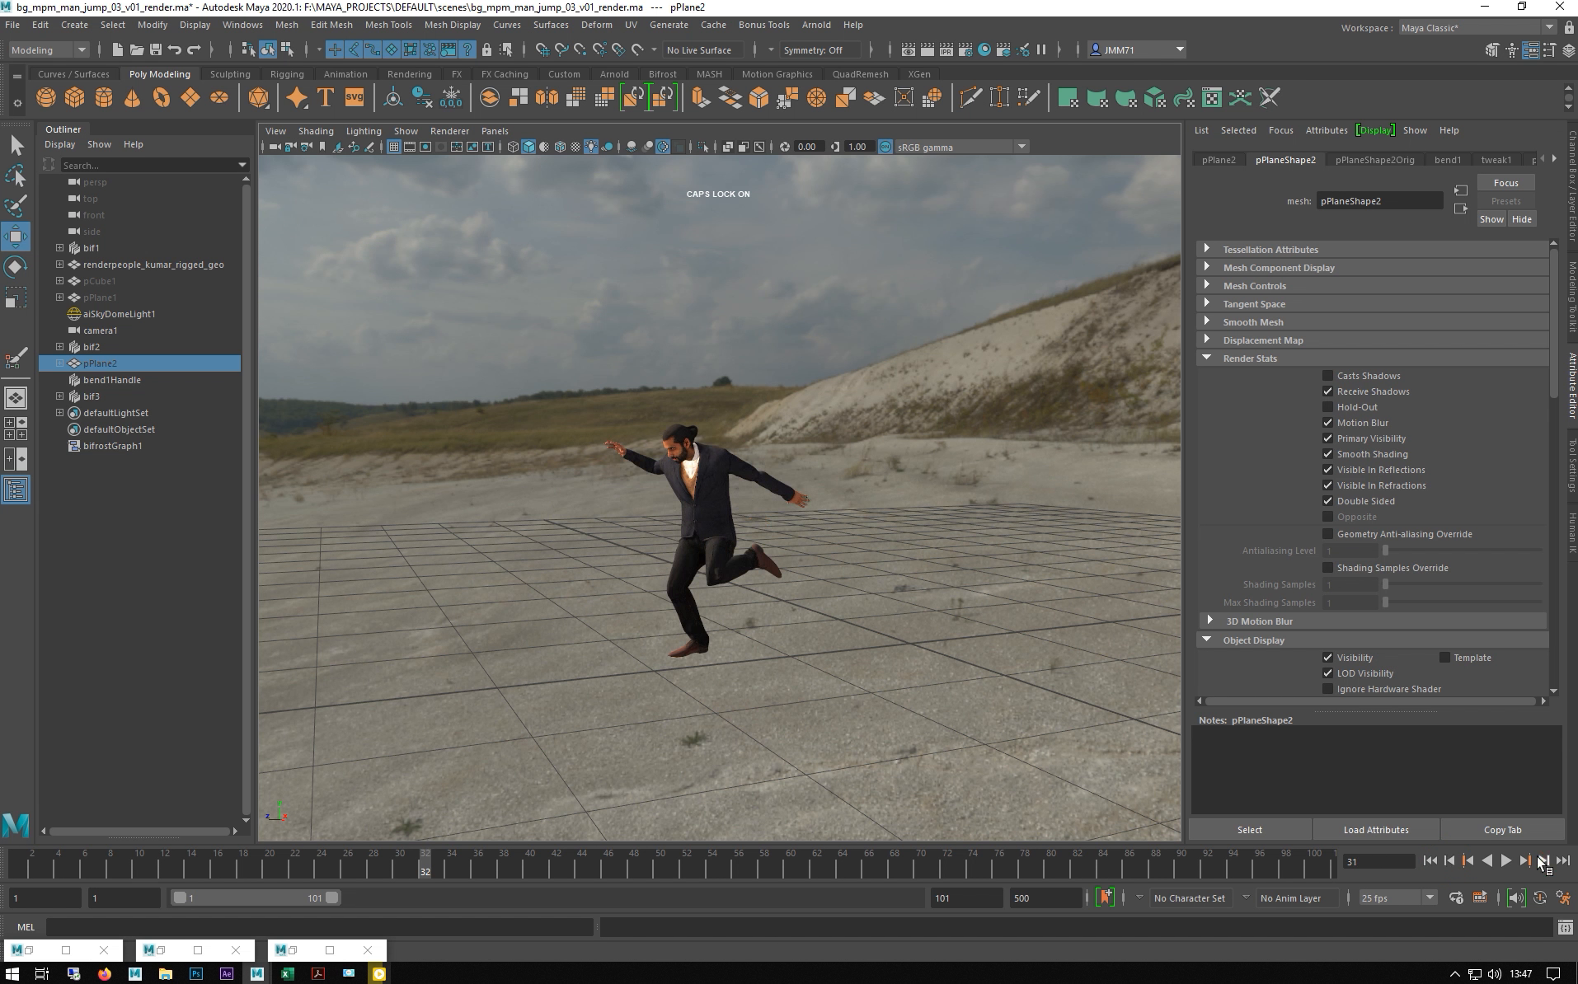
click(1542, 861)
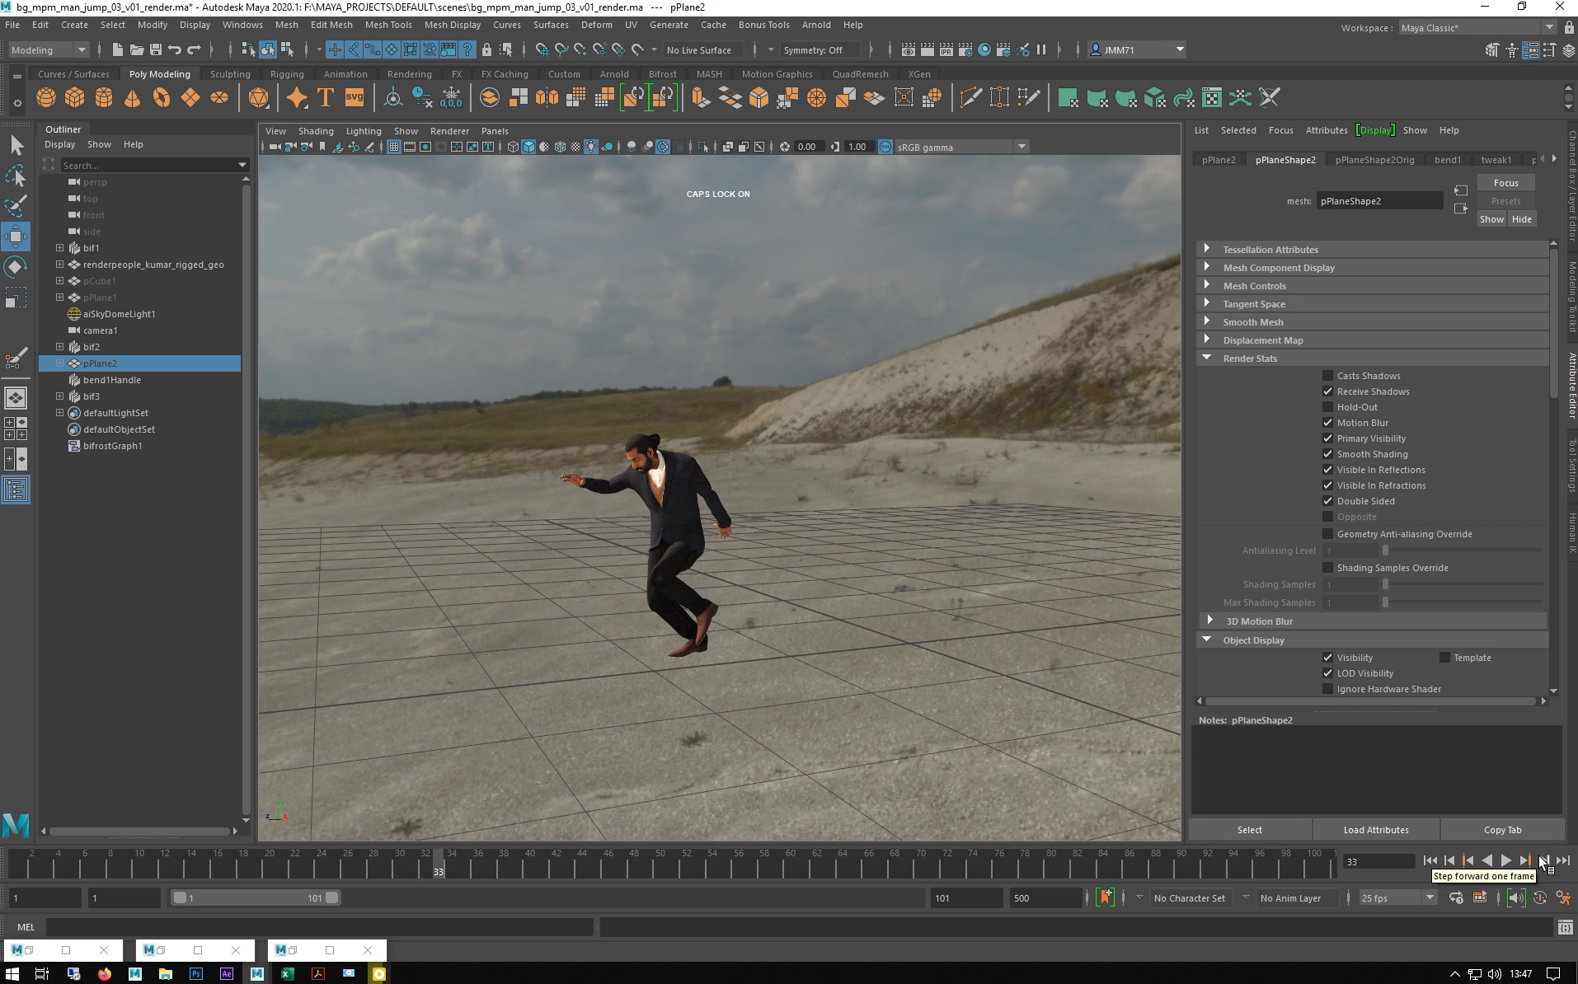
click(1543, 861)
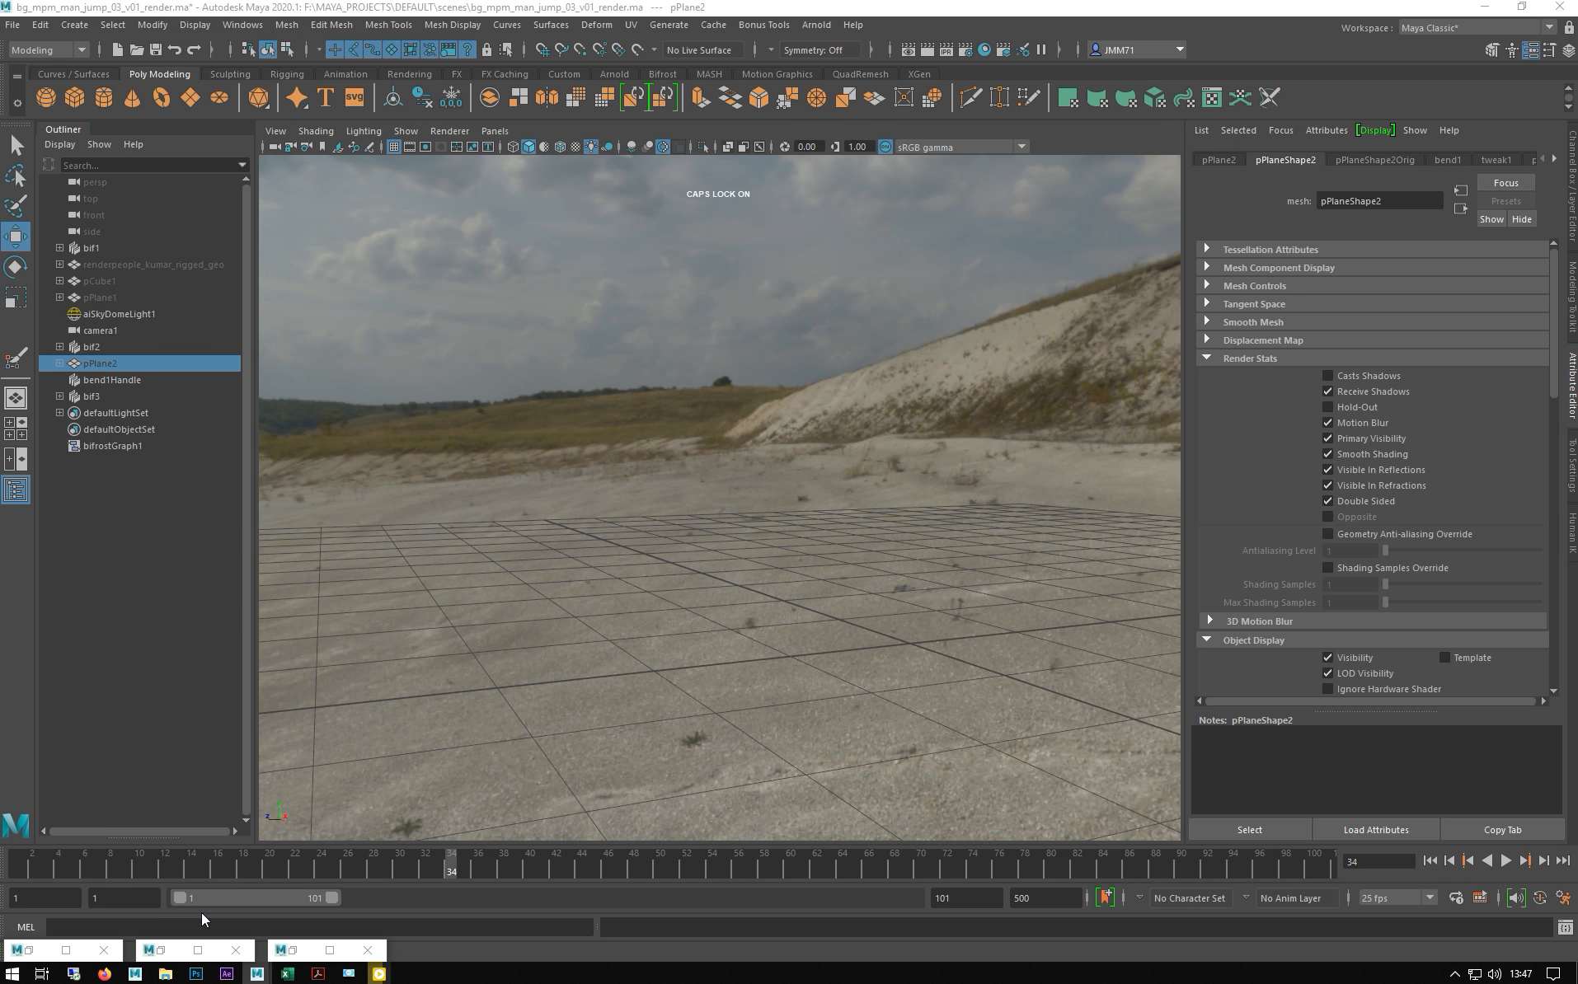
- Restore the Bifrost Graph Editor and resume its graph execution
click(294, 953)
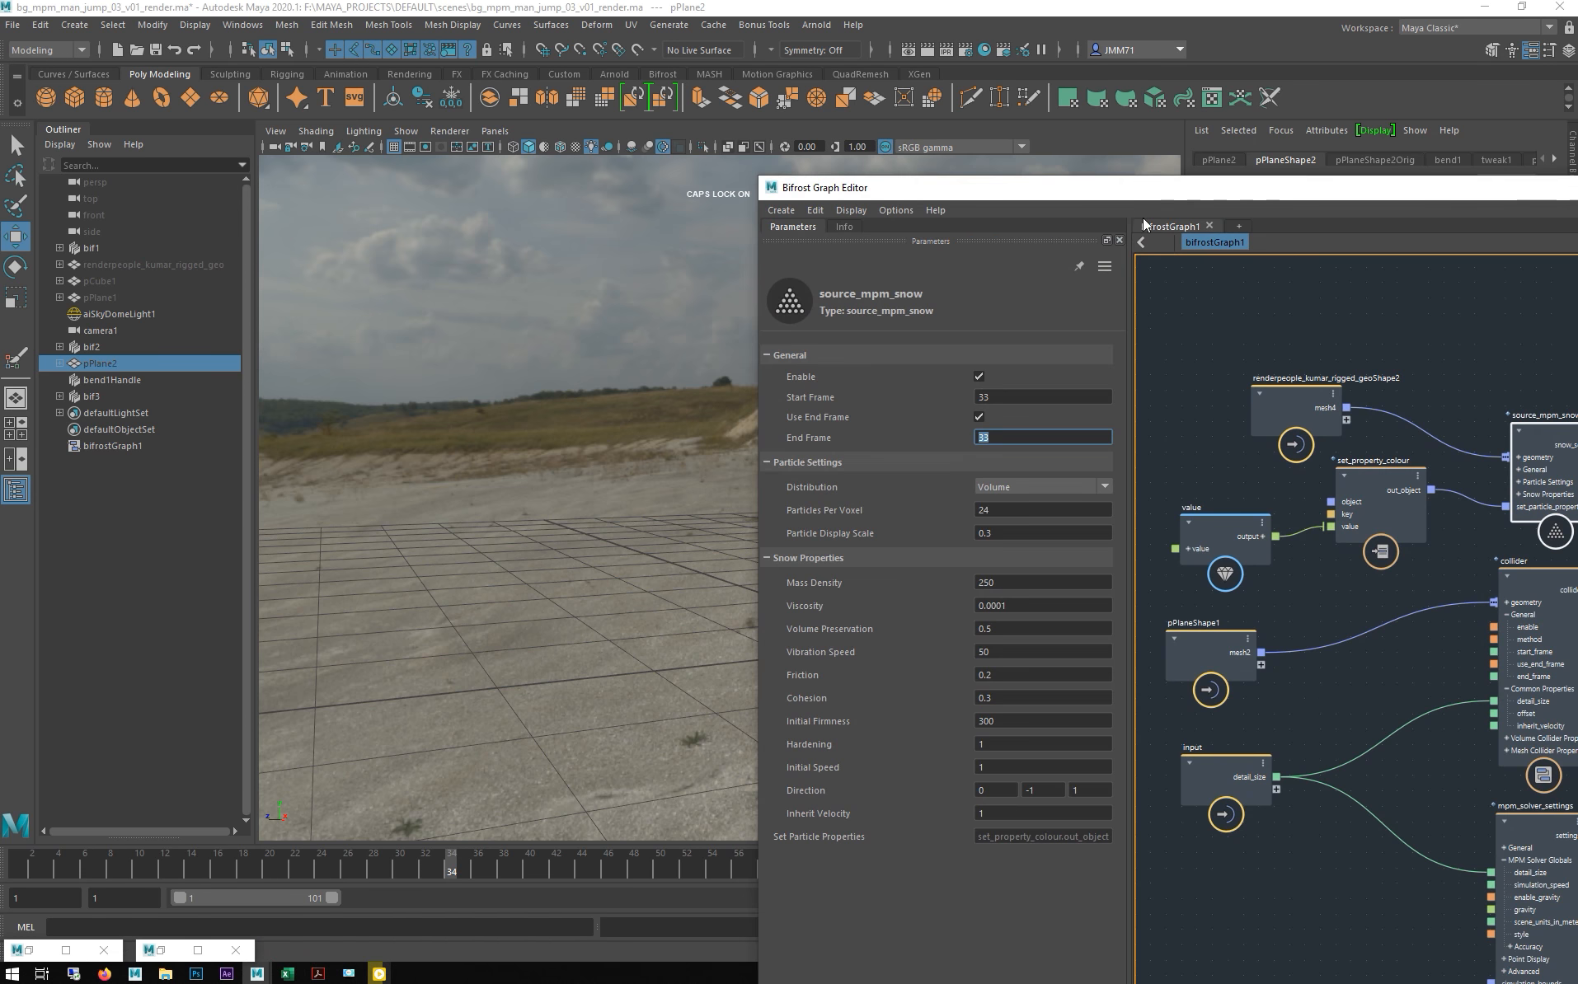
drag(1110, 197, 544, 43)
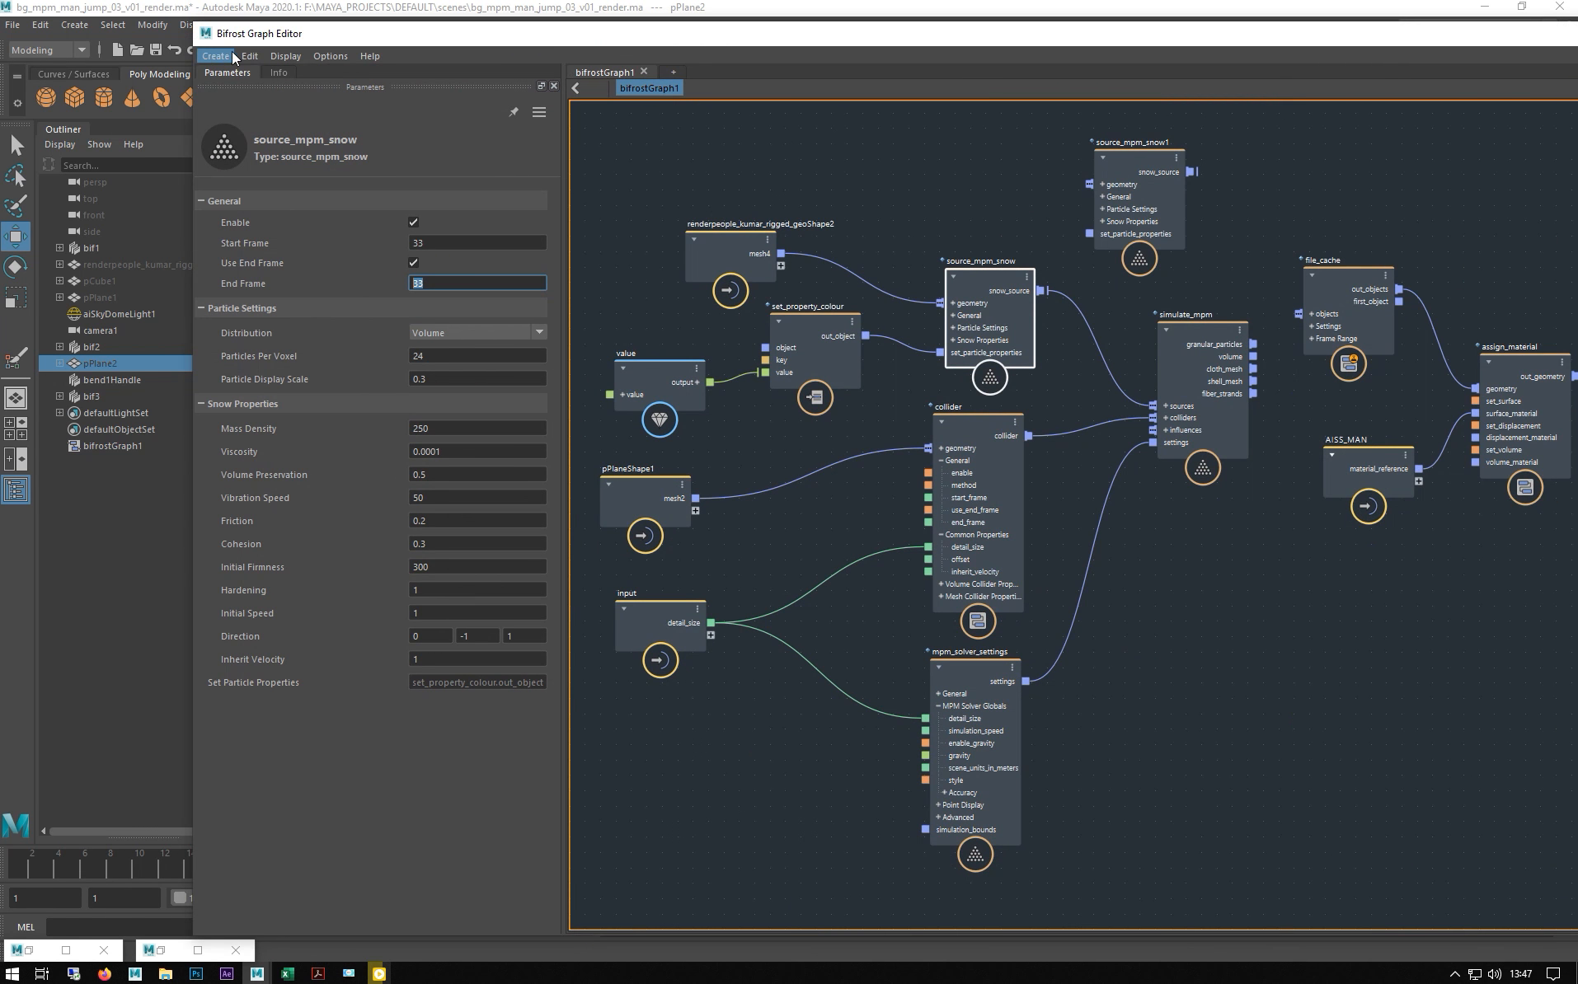
click(250, 56)
click(286, 221)
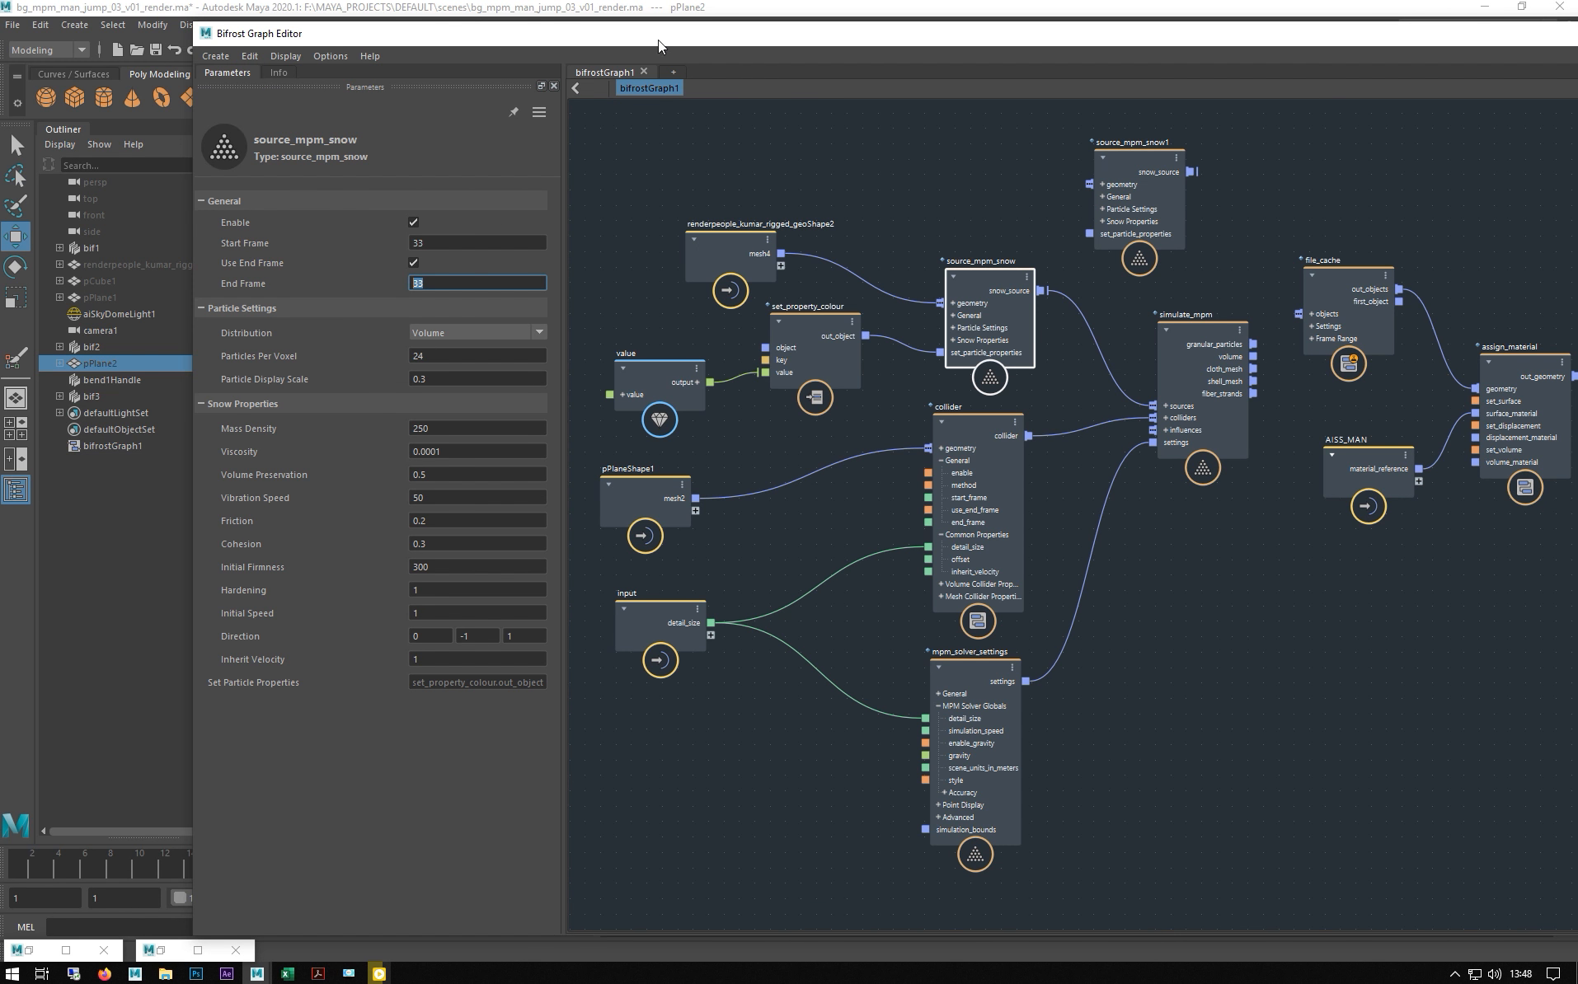
- Select bif3 and then bif2 so the snow figure shows at frame 34, then re-enlarge the editor
drag(582, 33, 860, 70)
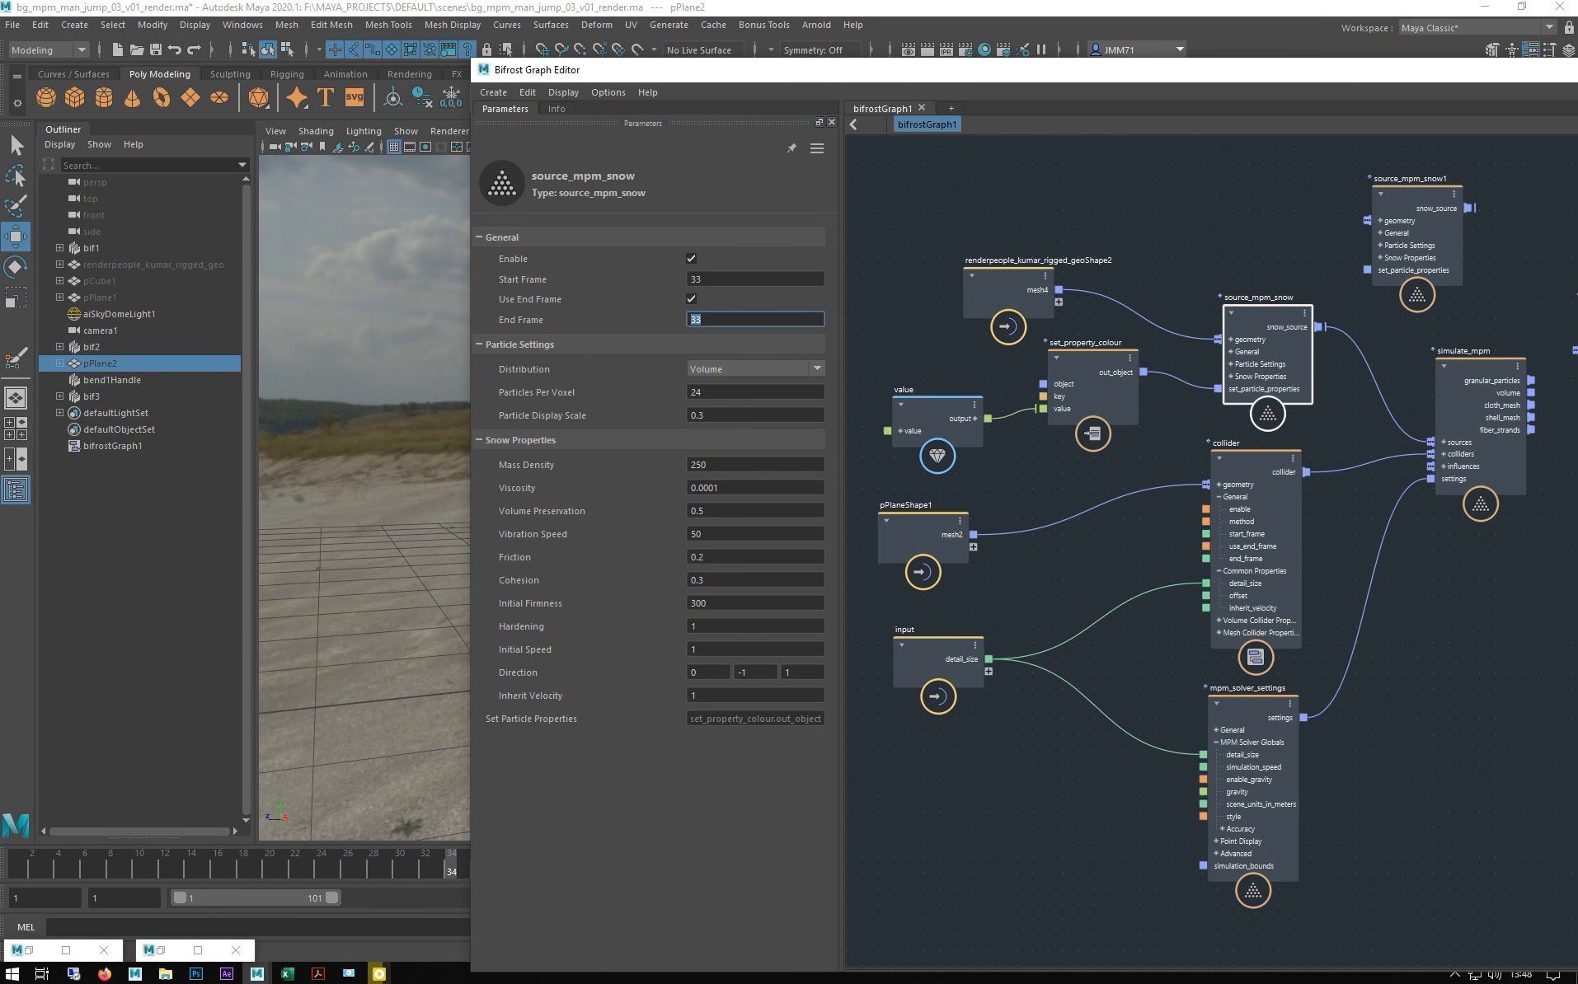
drag(804, 70, 1066, 100)
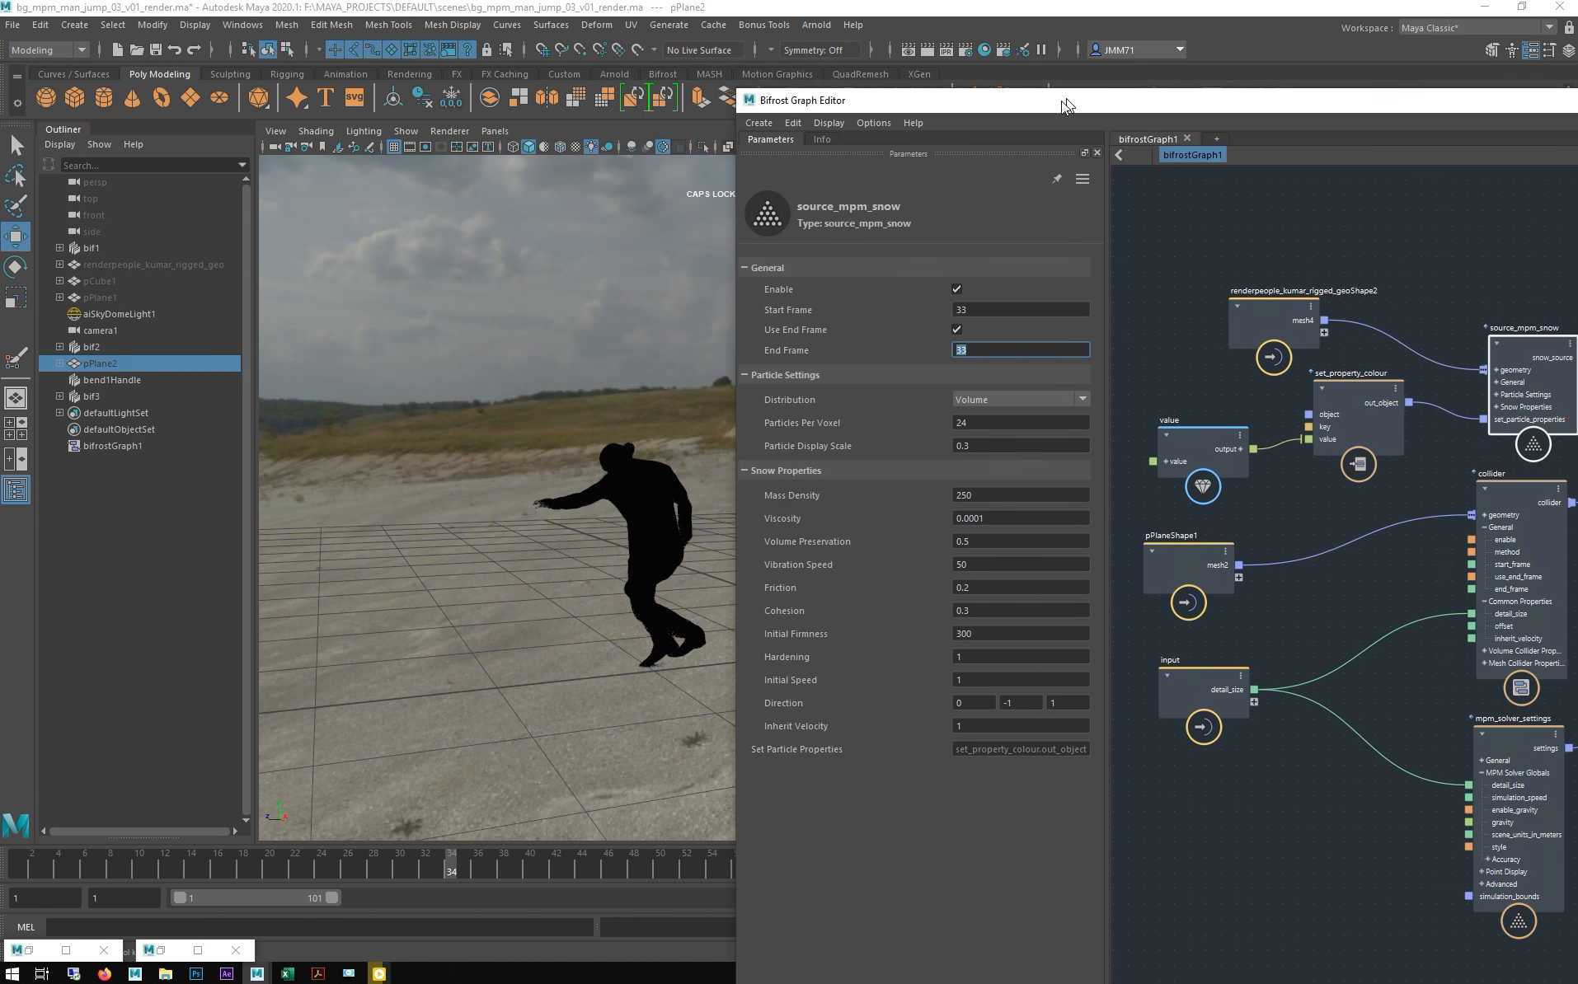
click(88, 398)
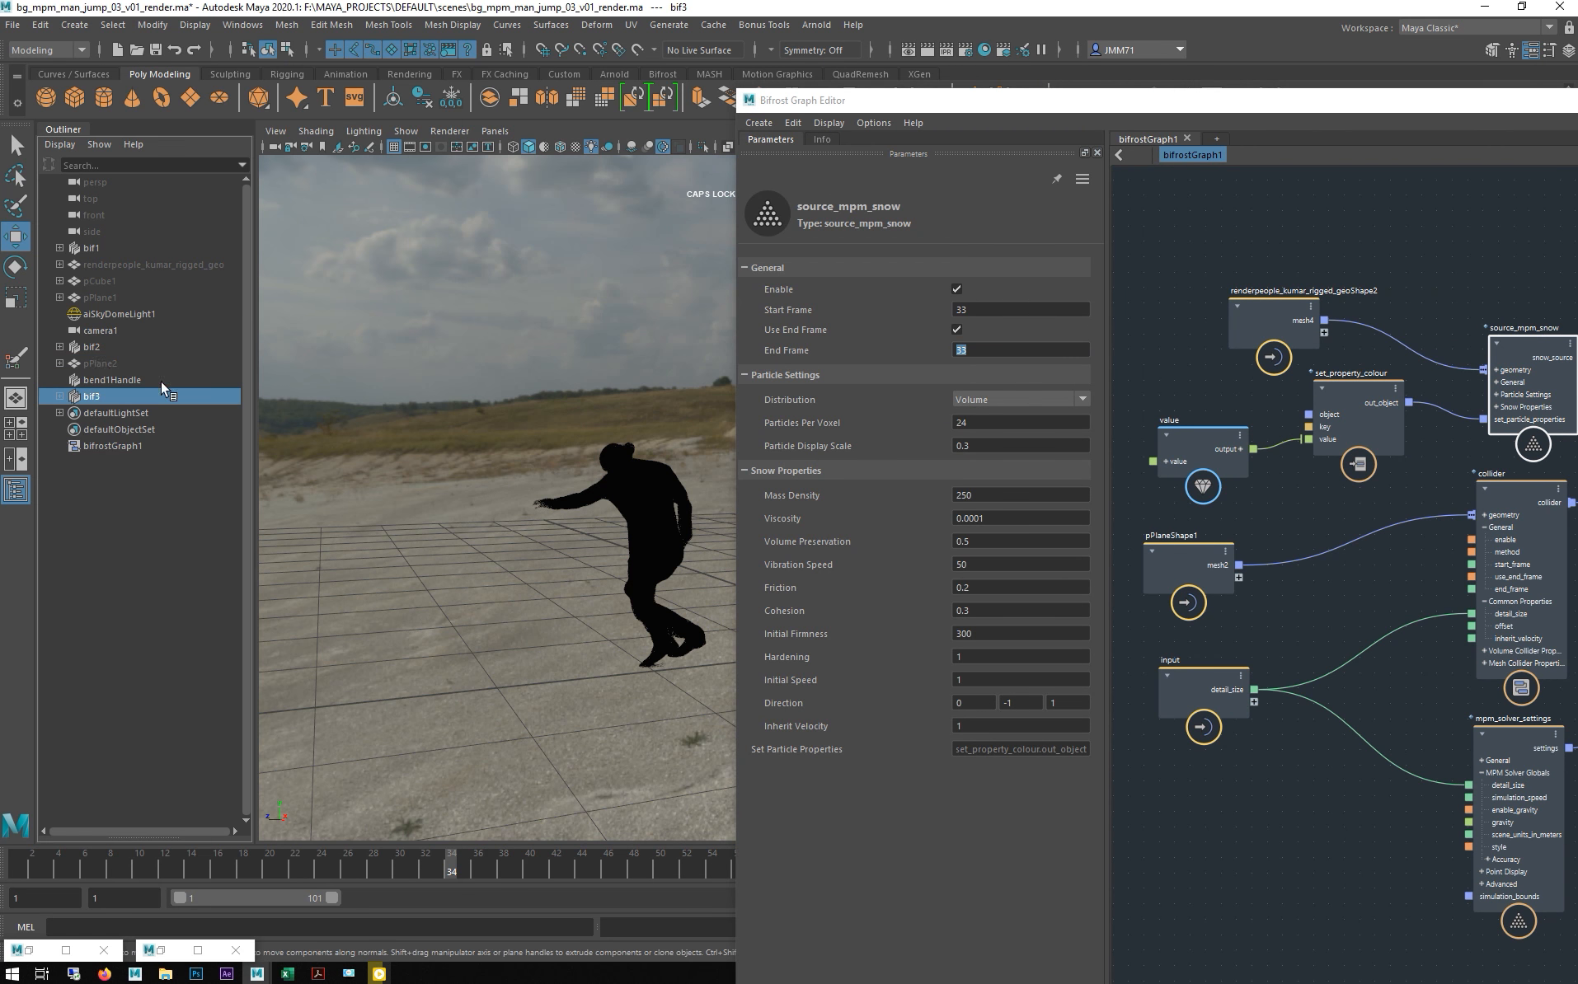
click(97, 348)
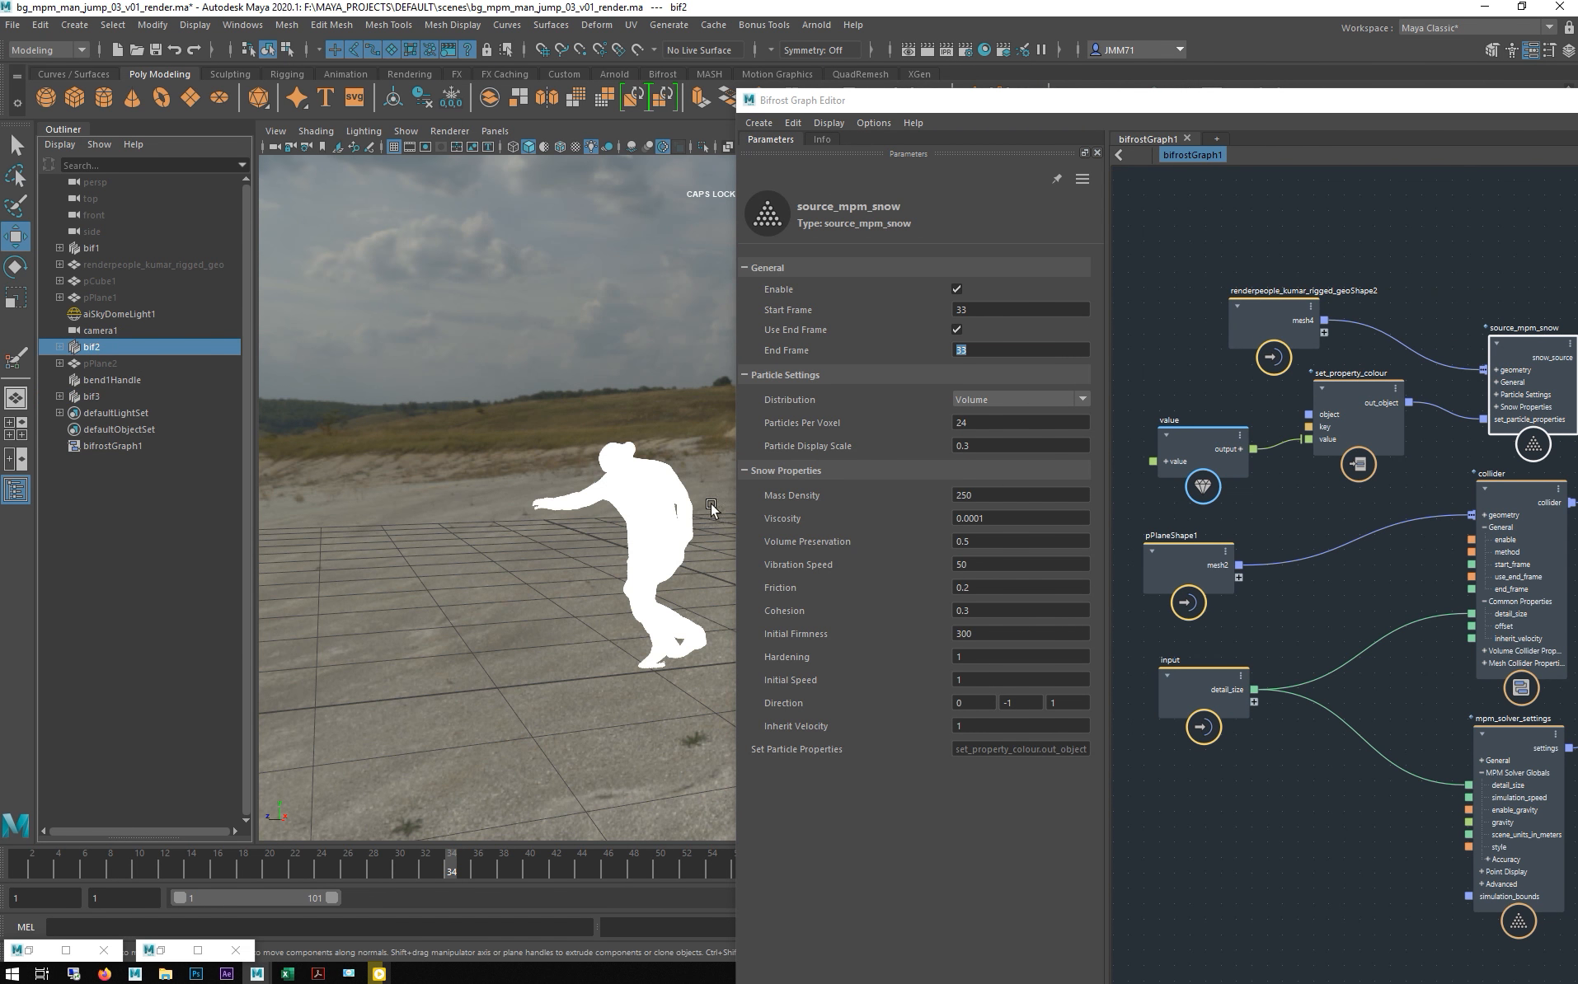
drag(958, 108, 176, 71)
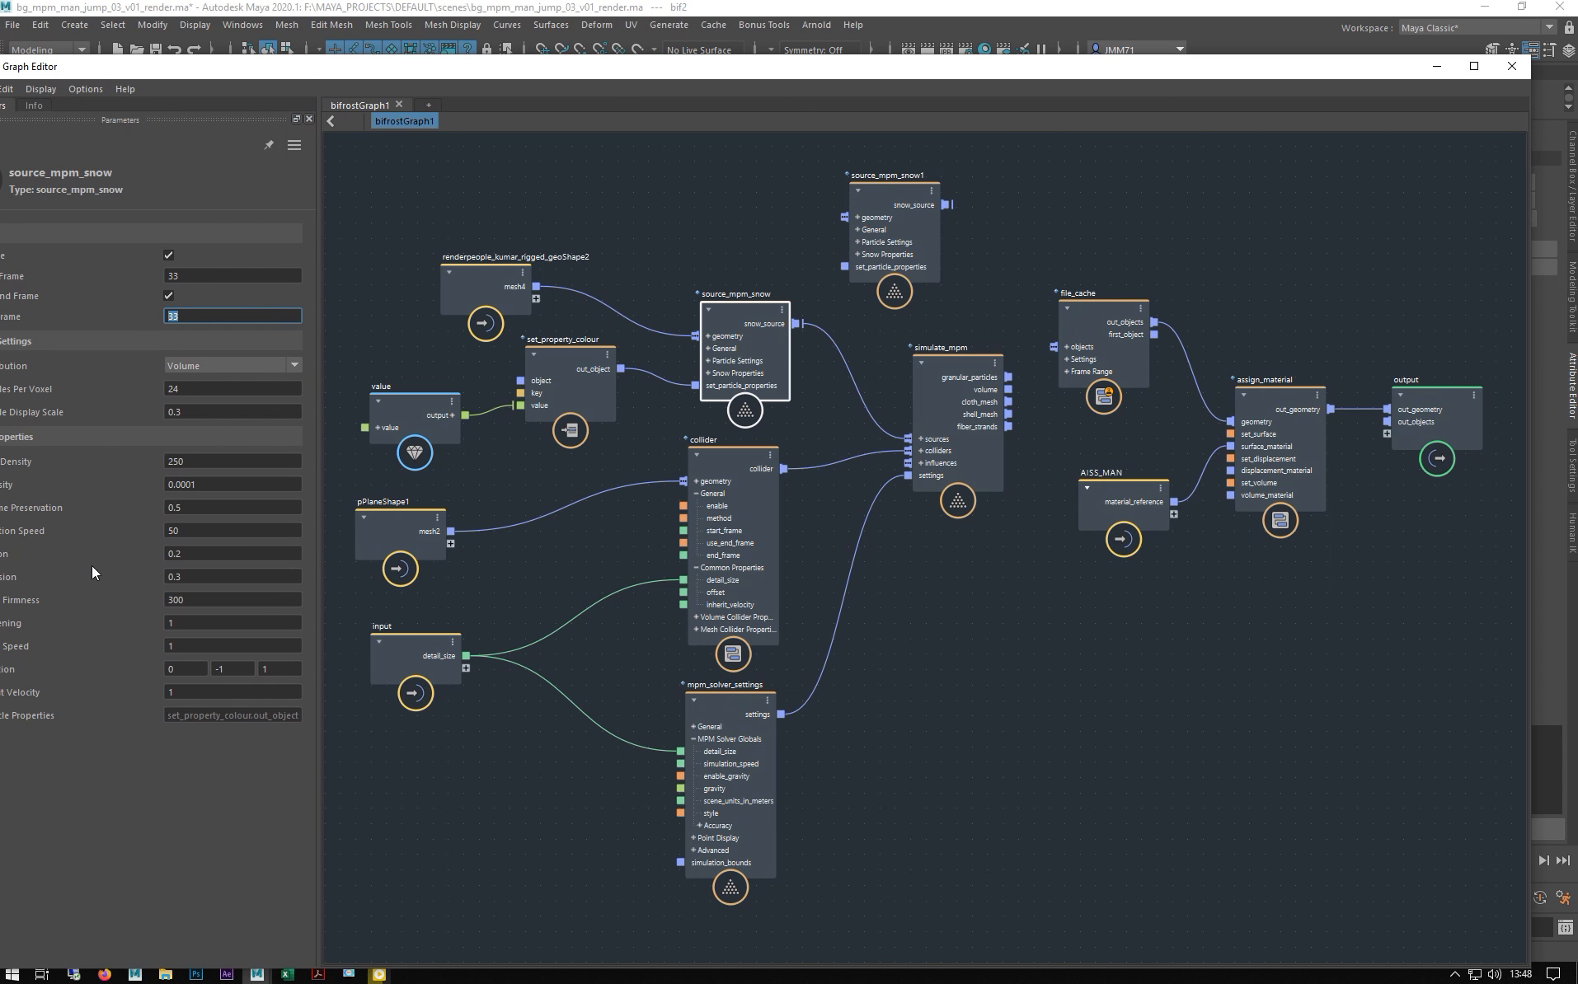
- Connect granular_particles into file_cache's objects input and keep file_cache in Read Mode
click(936, 383)
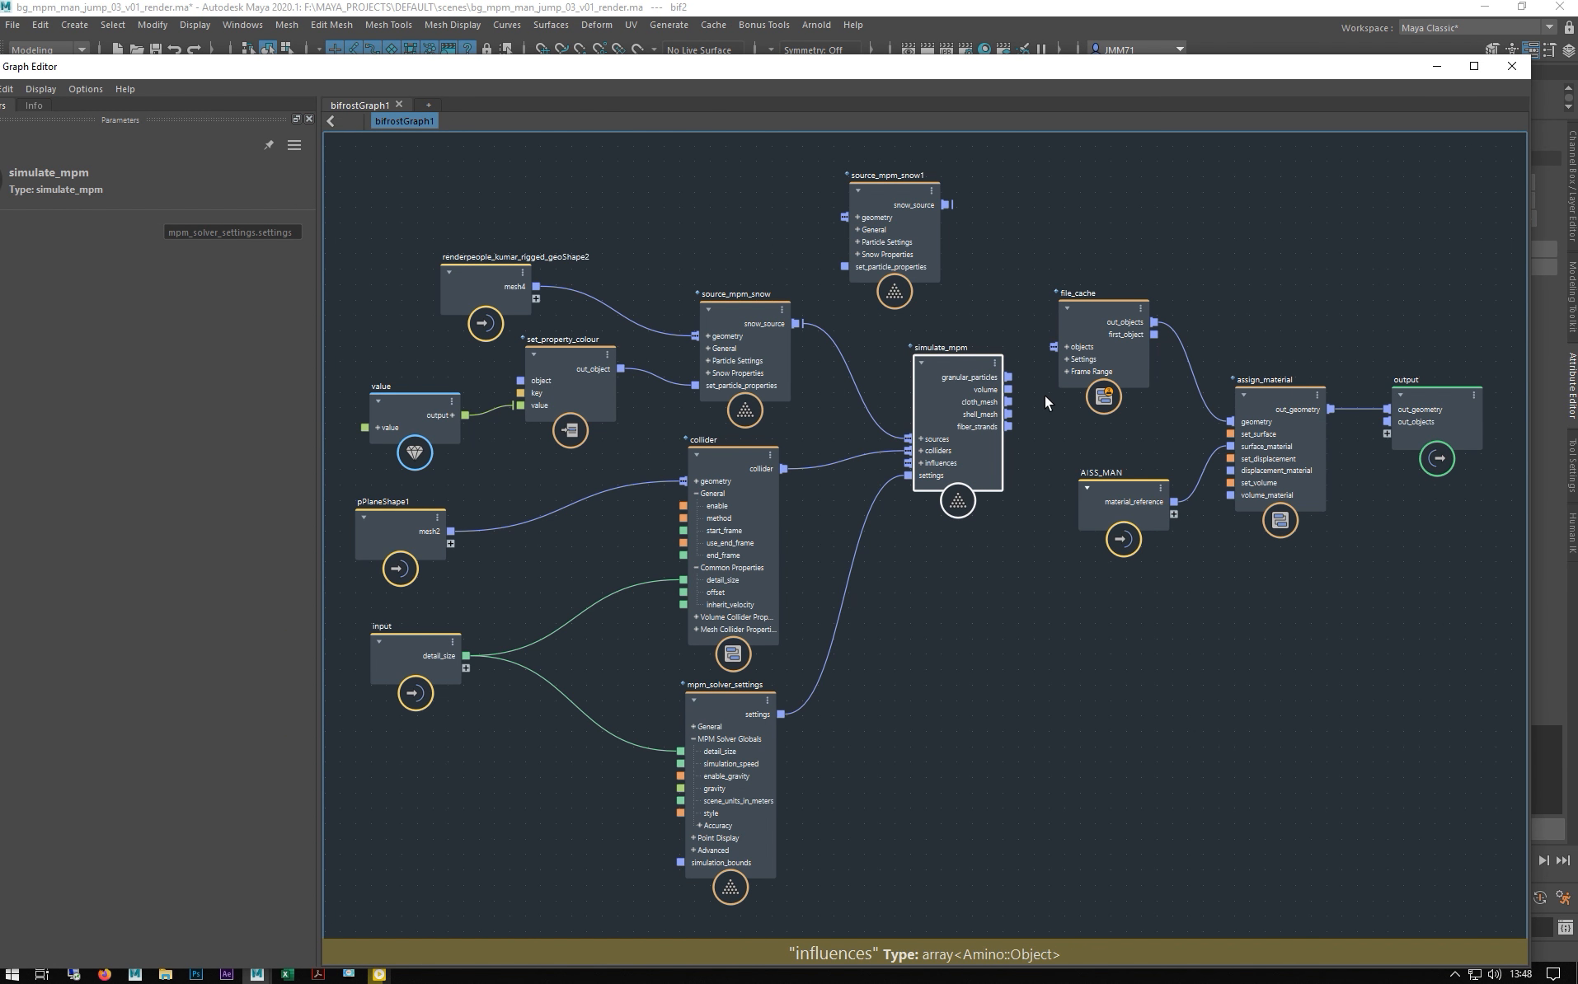
drag(1128, 324, 1117, 350)
drag(1008, 377, 1034, 339)
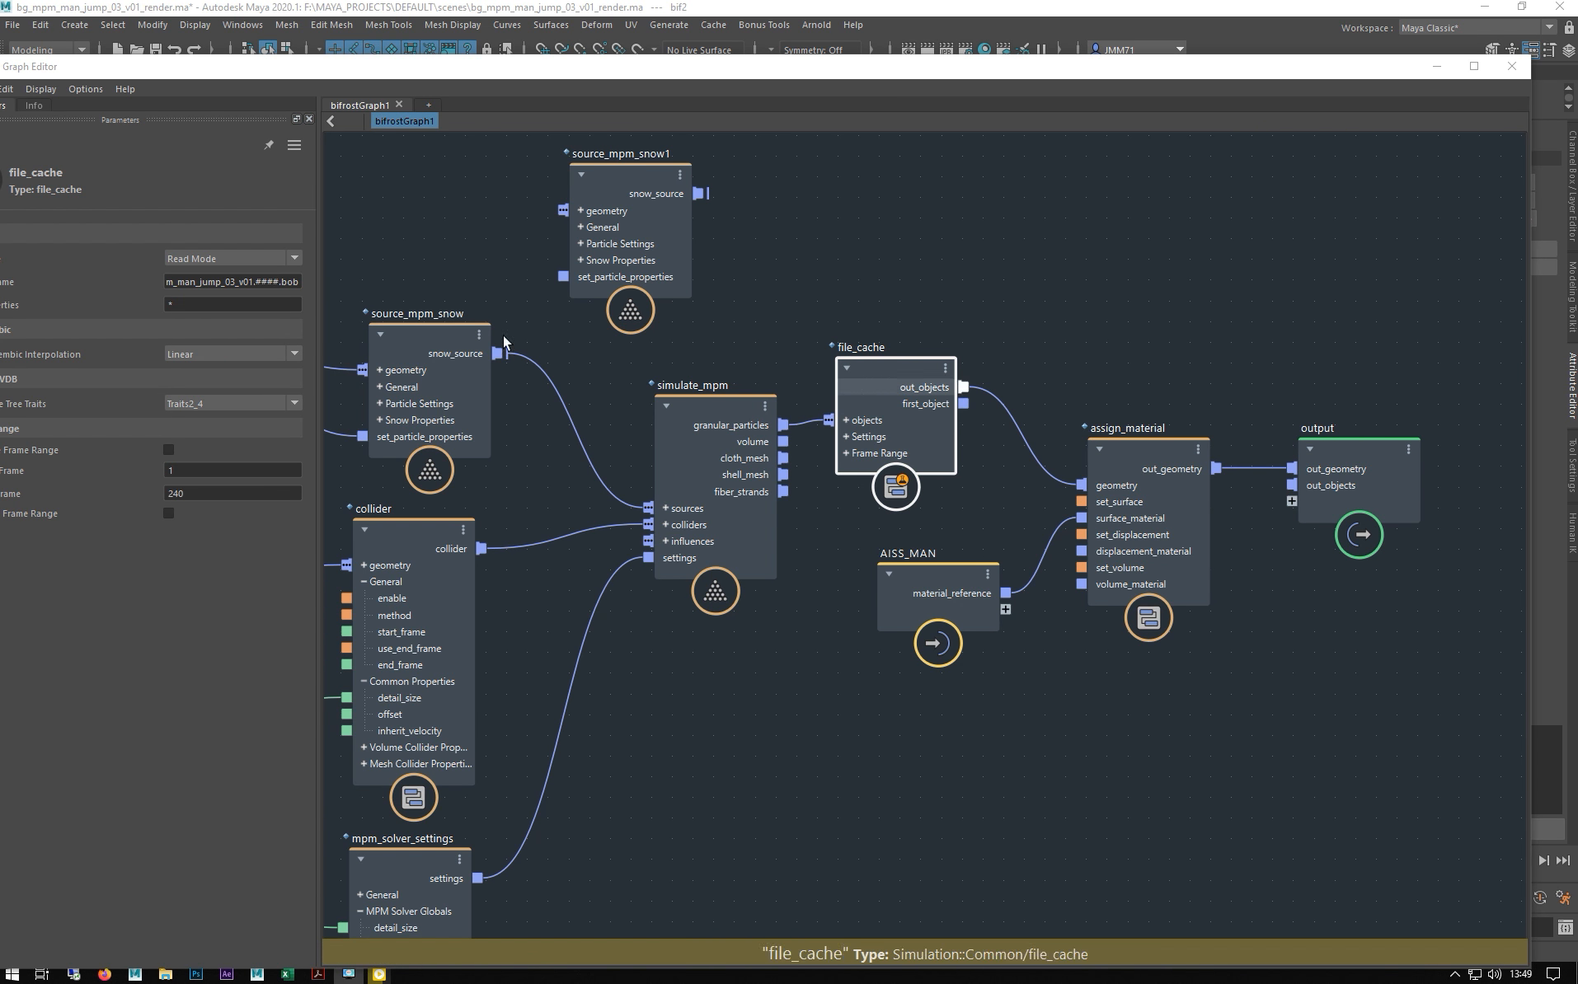
click(212, 259)
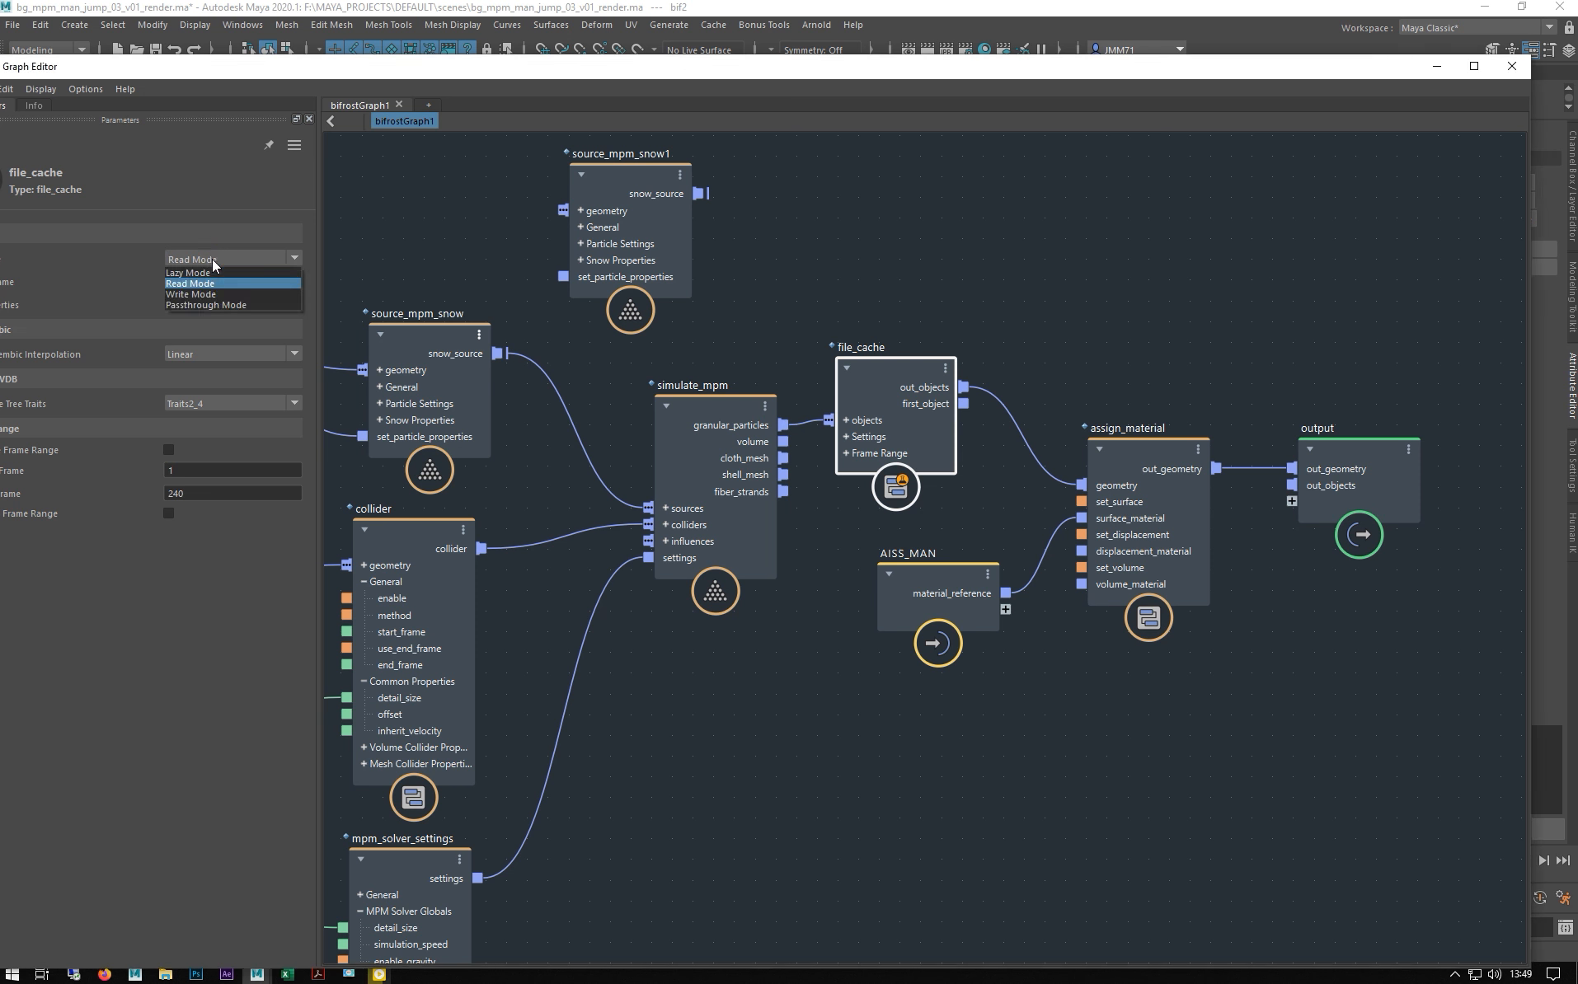
click(167, 165)
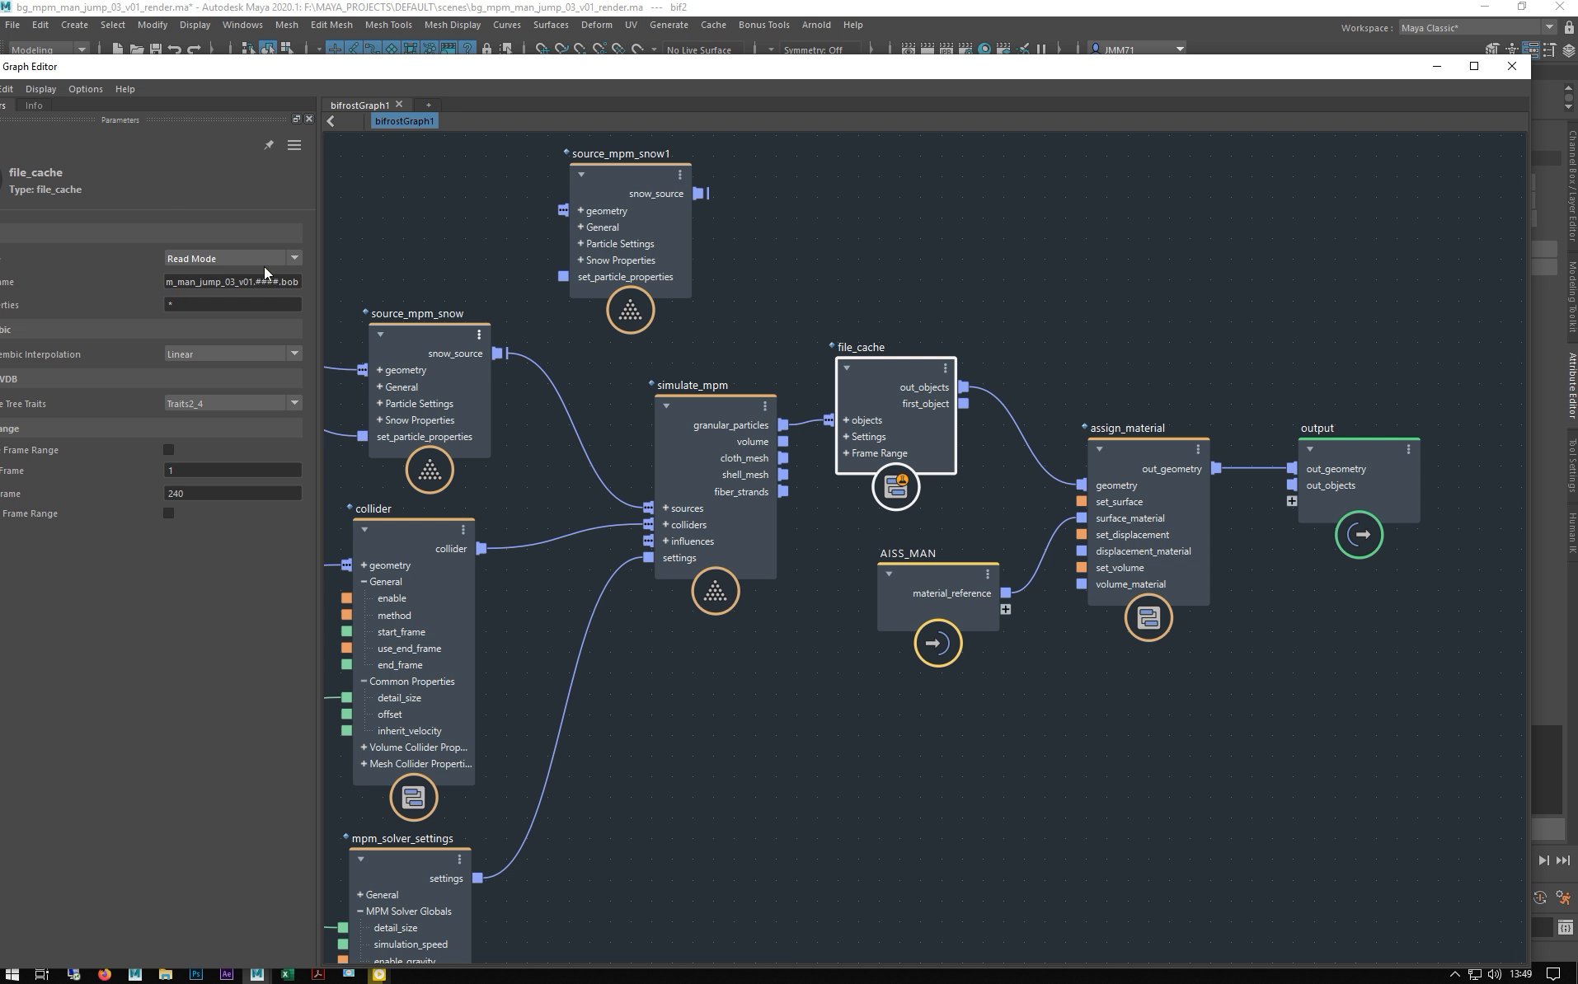
- Rearrange the file_cache, output, assign_material and AISS_MAN nodes, then bring the Hypershade over the graph
drag(878, 382, 927, 376)
drag(1379, 495, 1442, 388)
drag(1098, 463, 1160, 420)
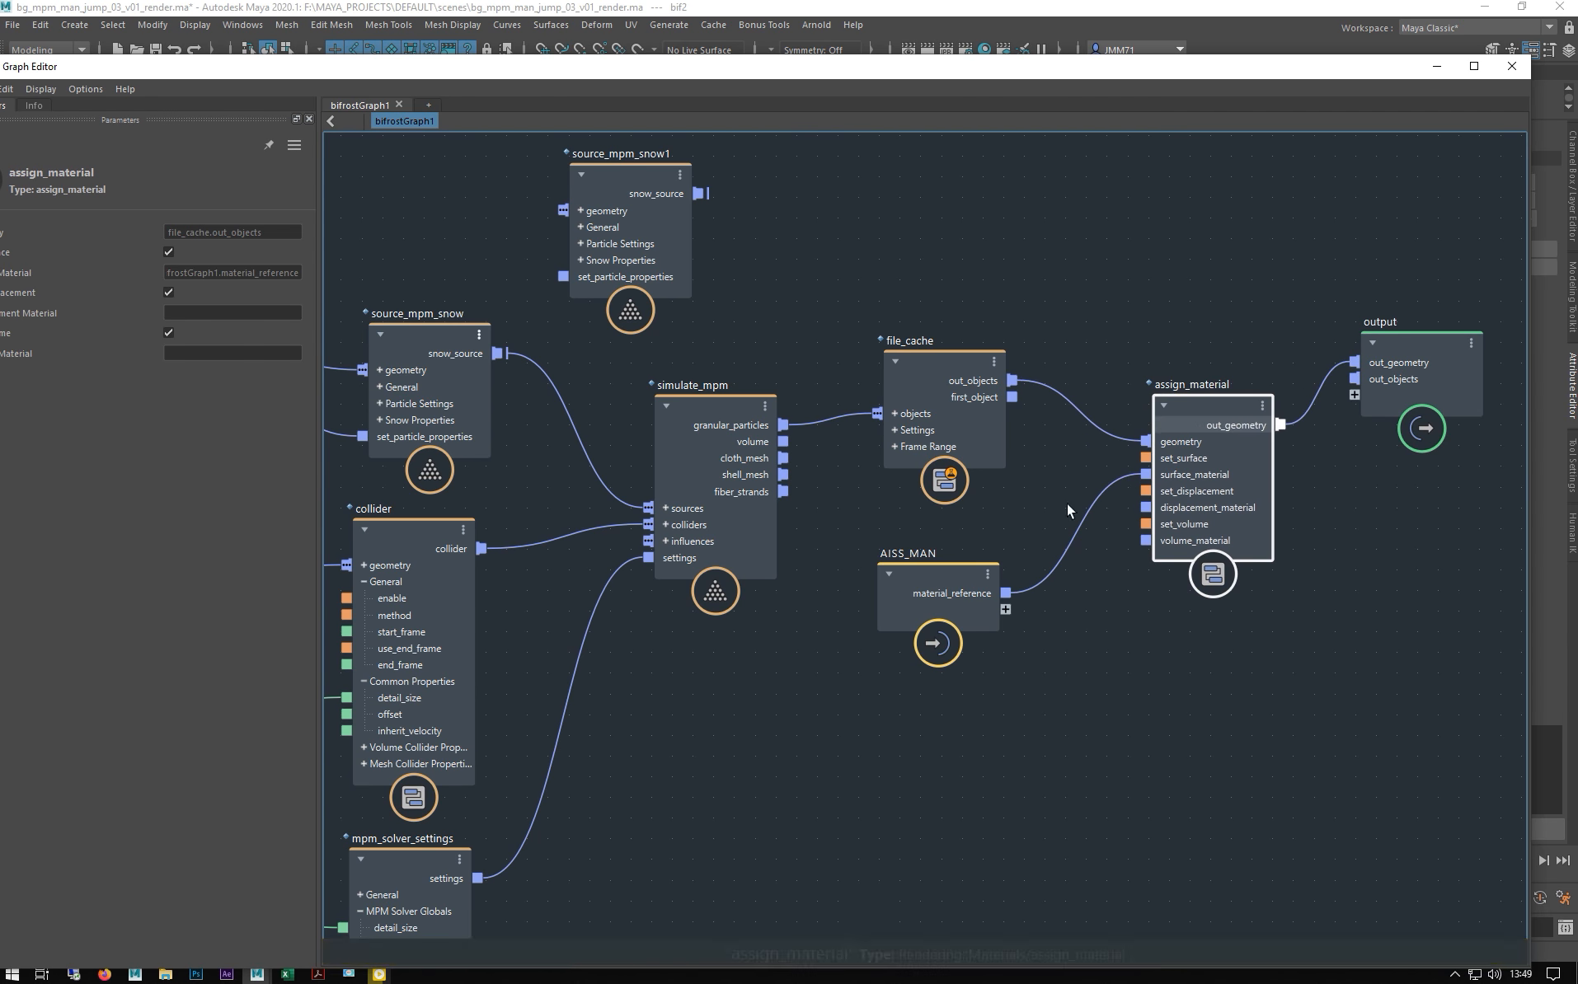
drag(931, 577, 1032, 617)
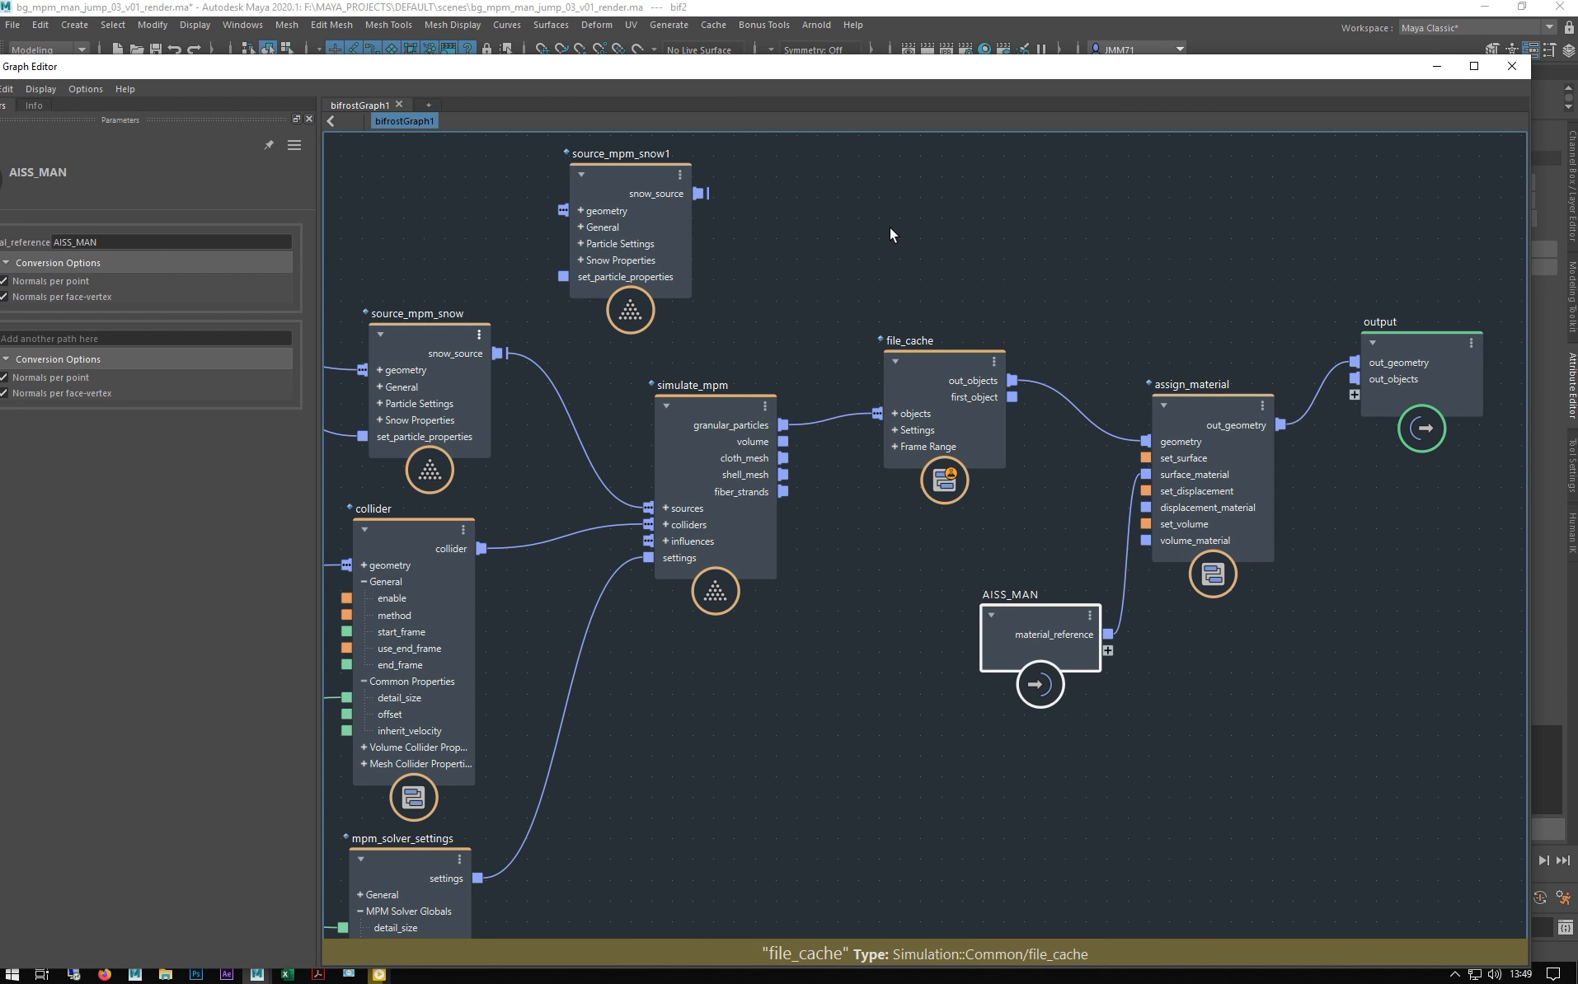
drag(915, 66, 775, 161)
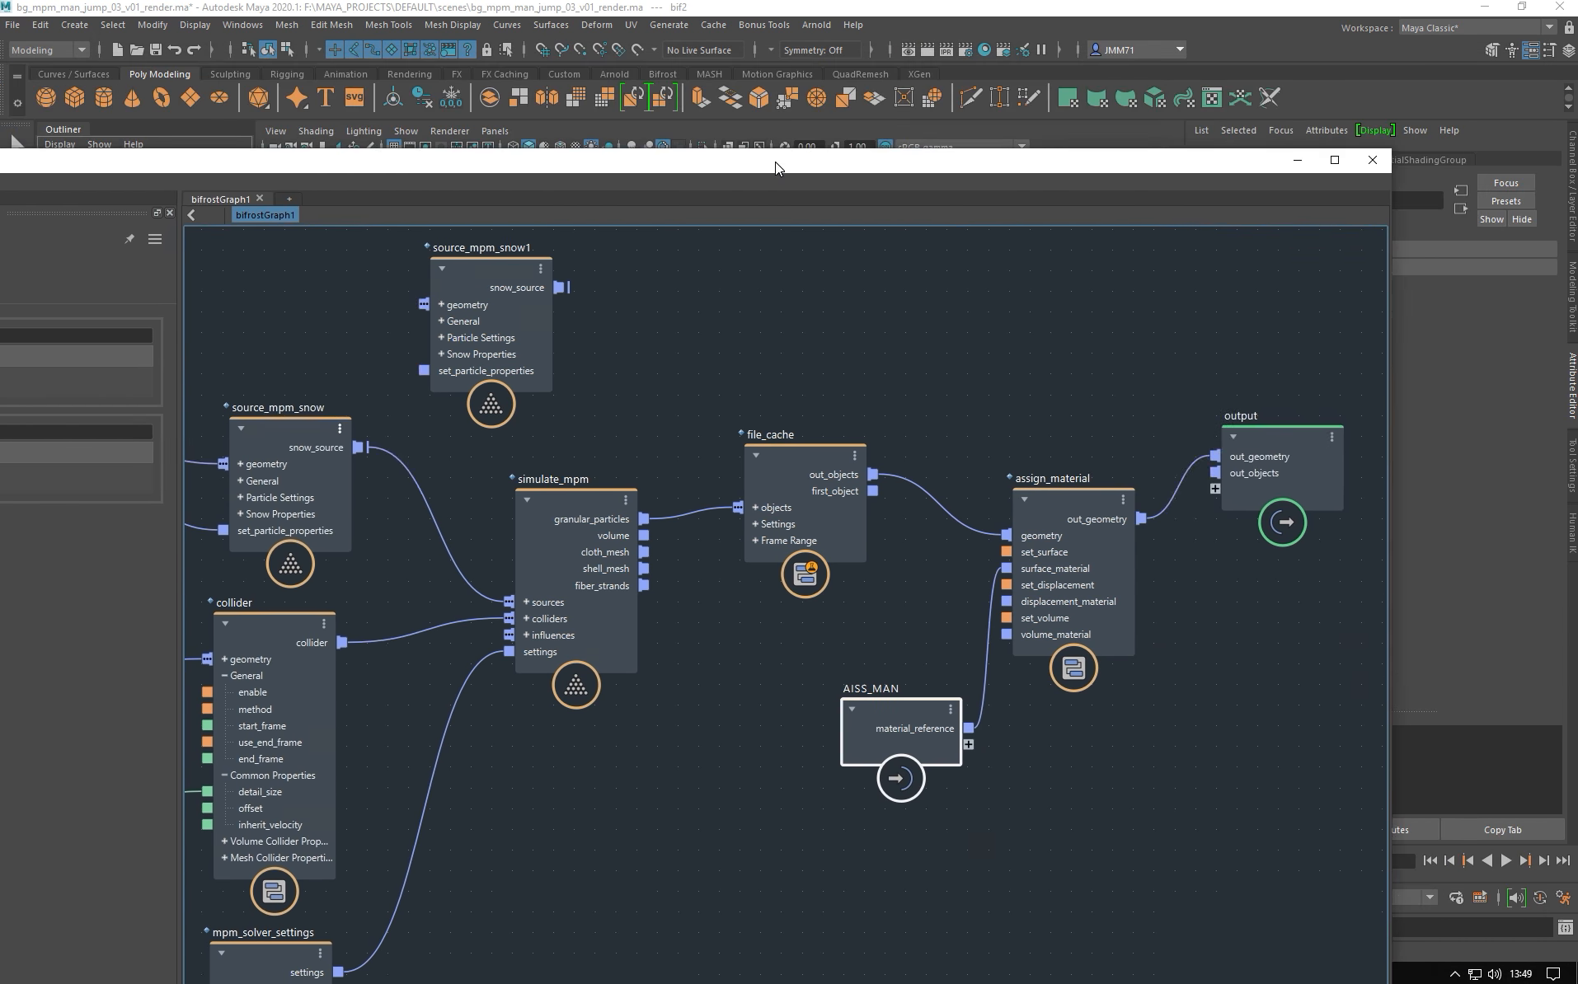
drag(1061, 520, 1064, 456)
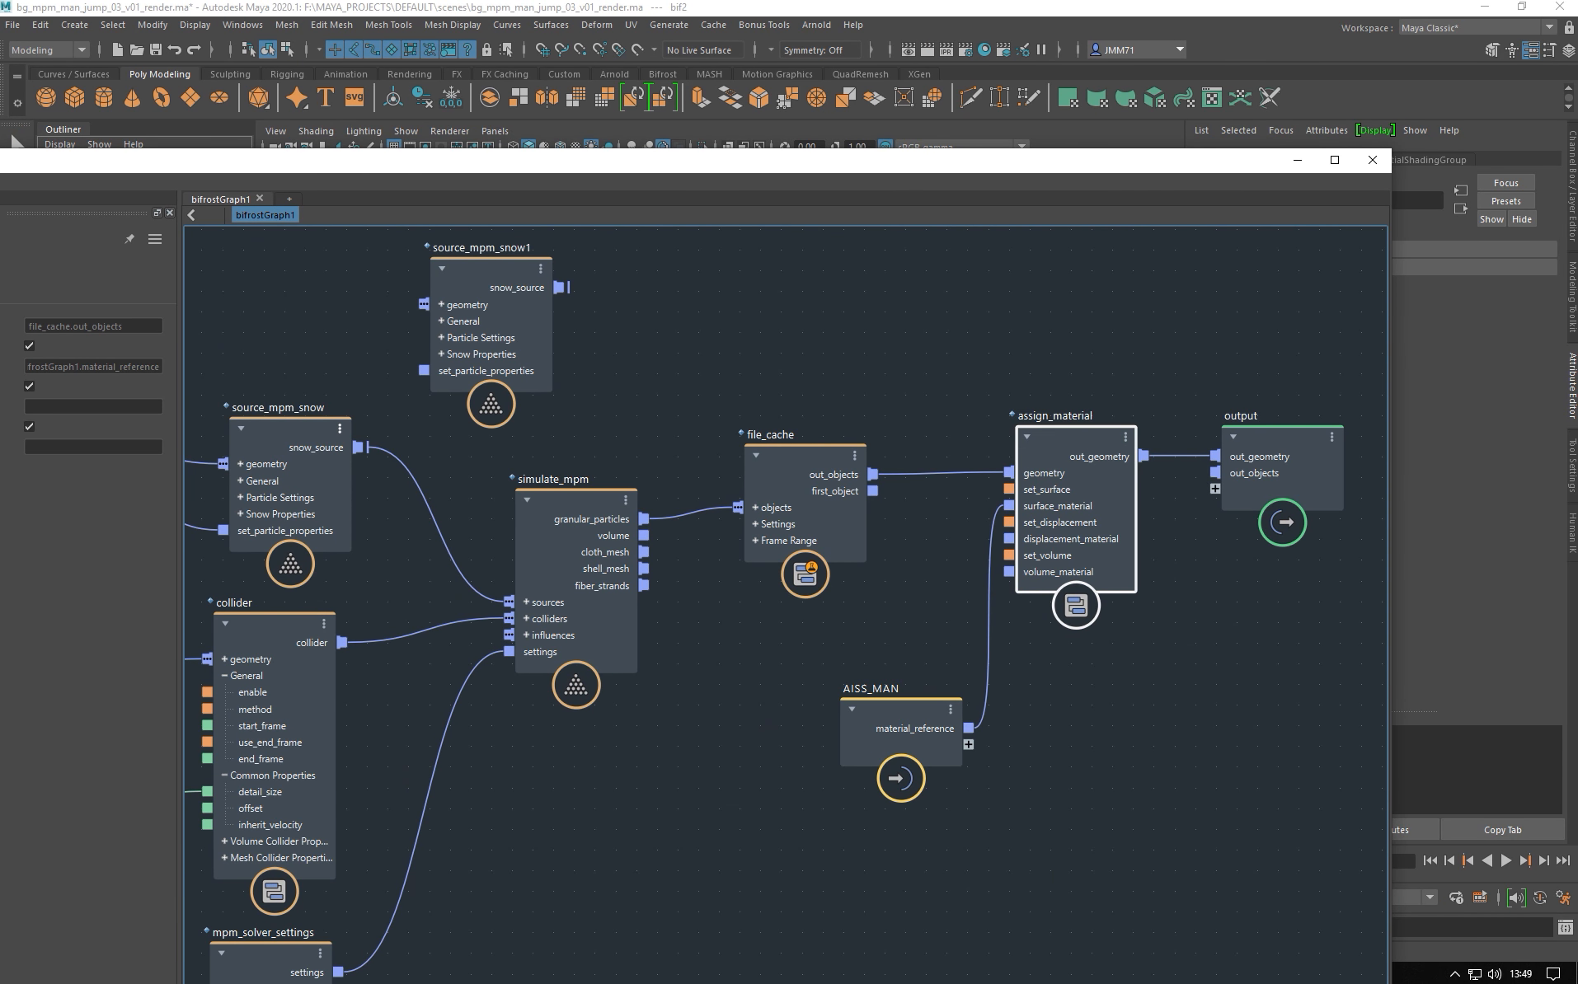
drag(1577, 86, 845, 50)
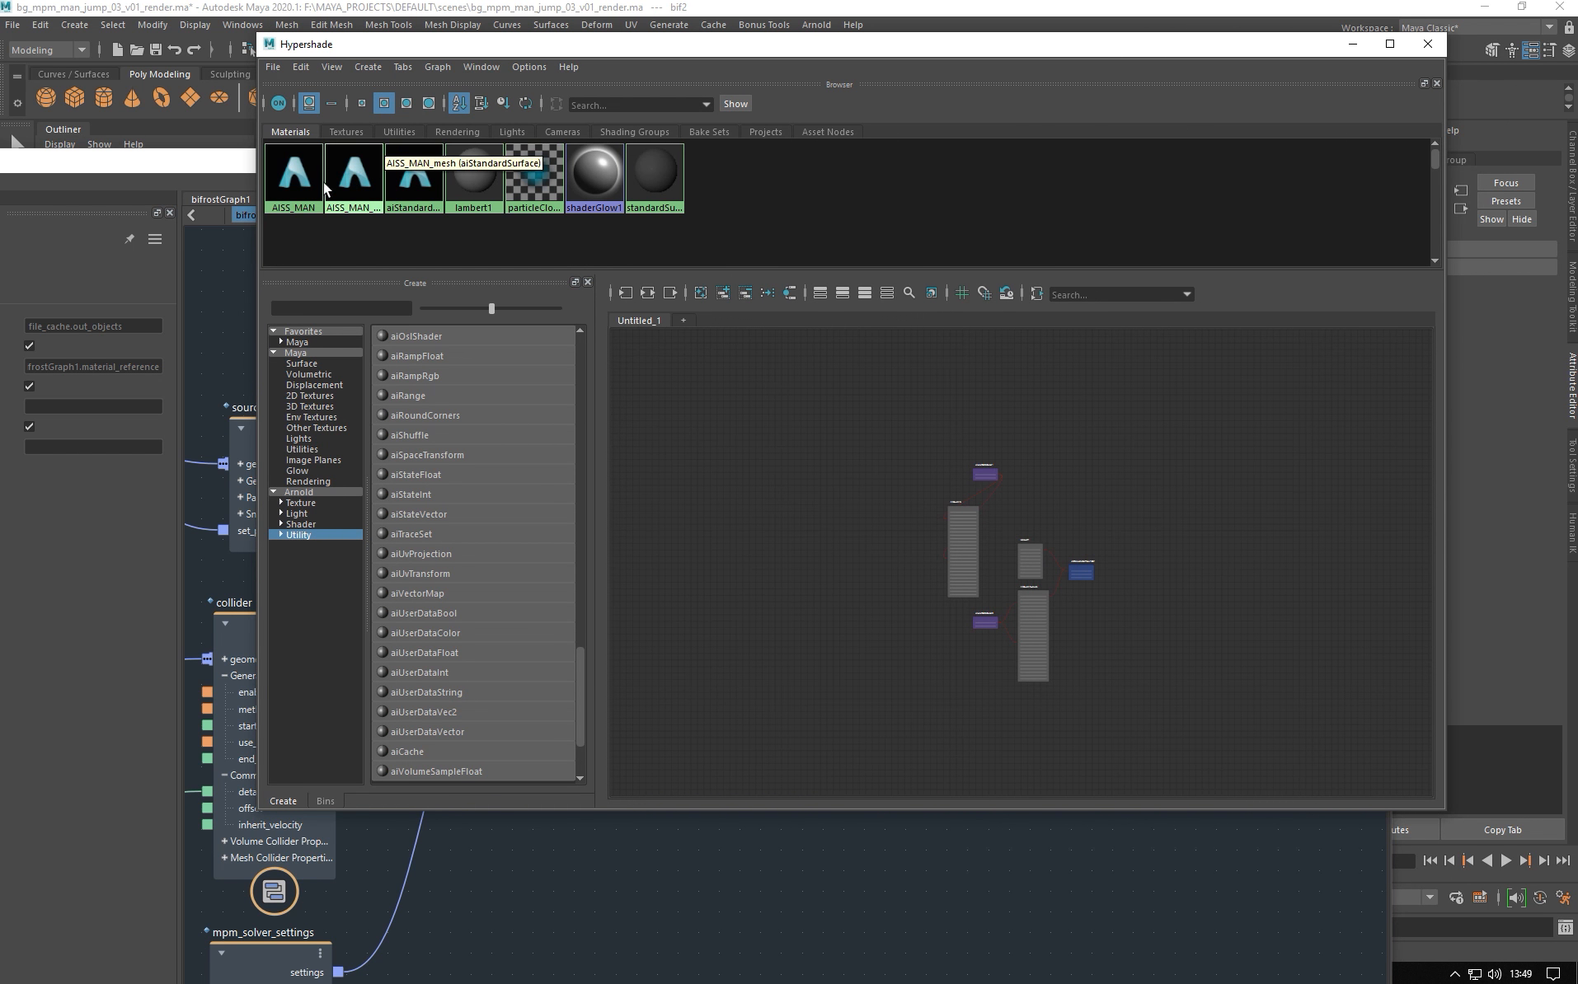
- Graph the AISS_MAN shader network in the Hypershade and shift the AISS_MAN node right
right_click(299, 179)
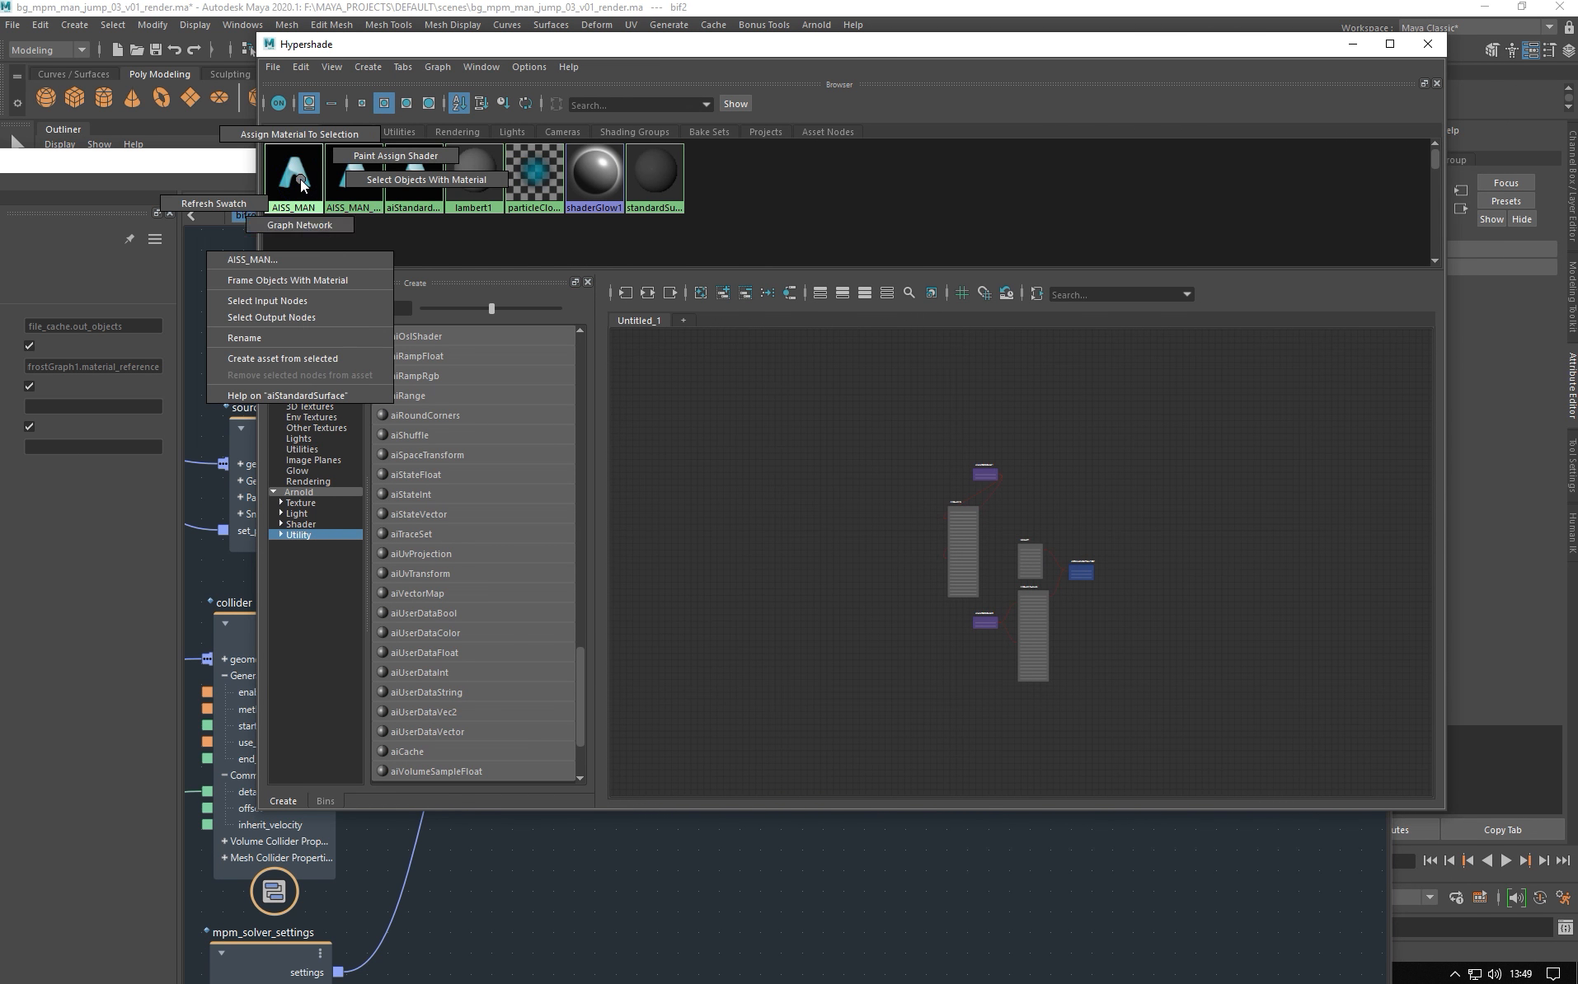
click(304, 234)
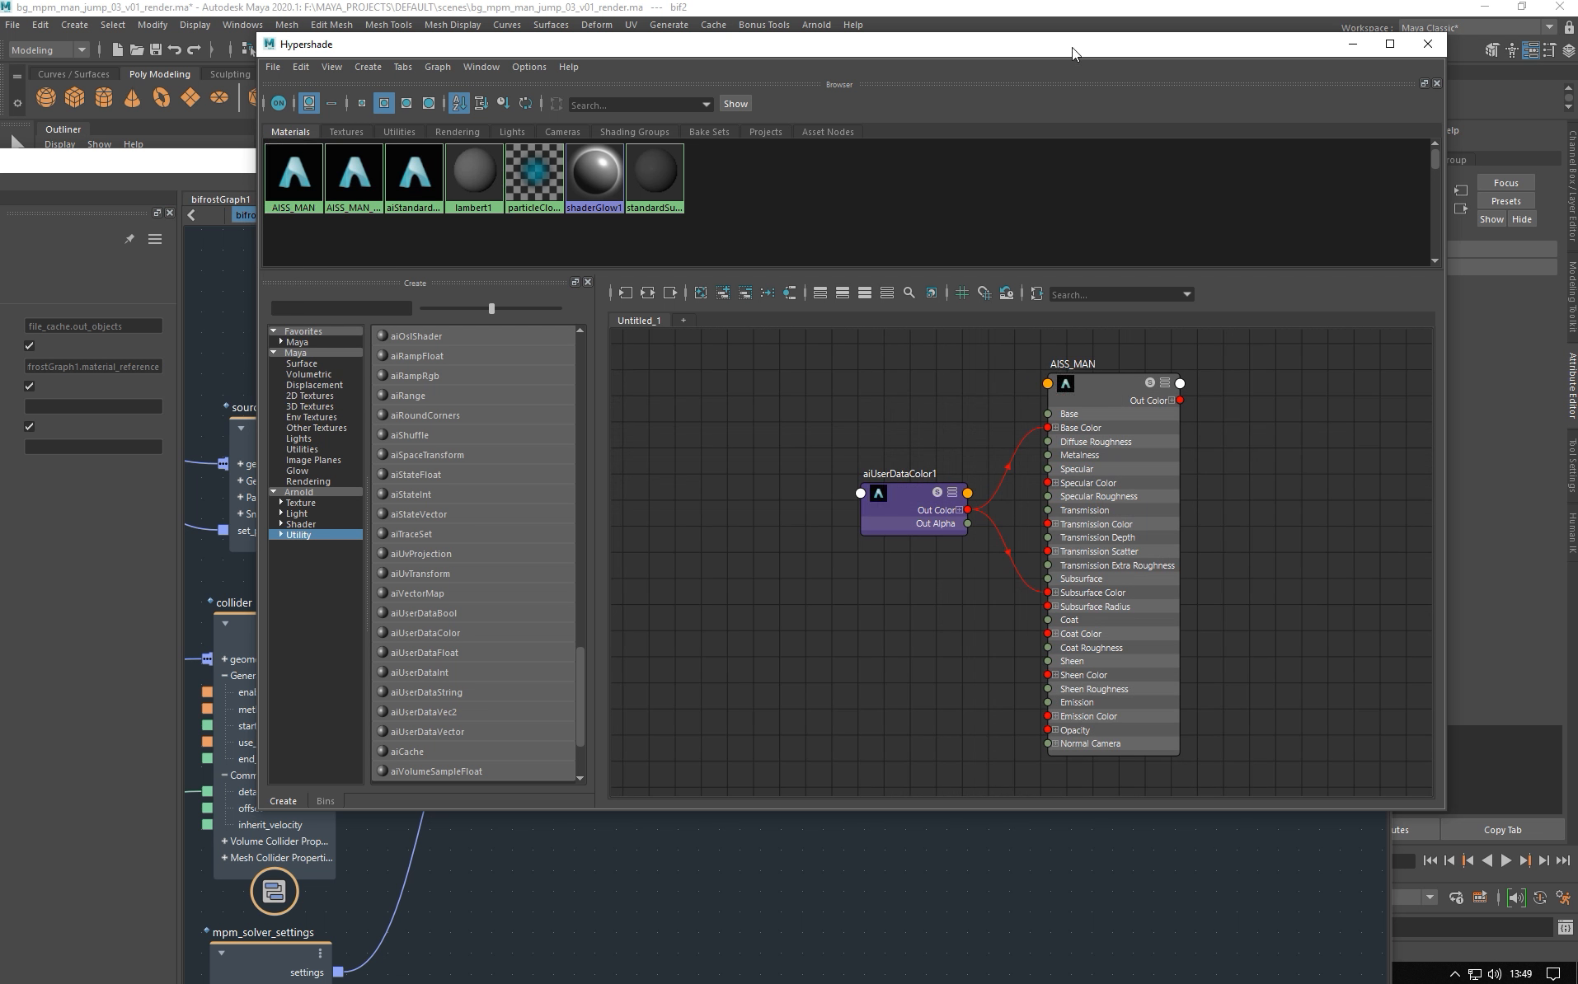
click(1388, 44)
drag(850, 350, 911, 355)
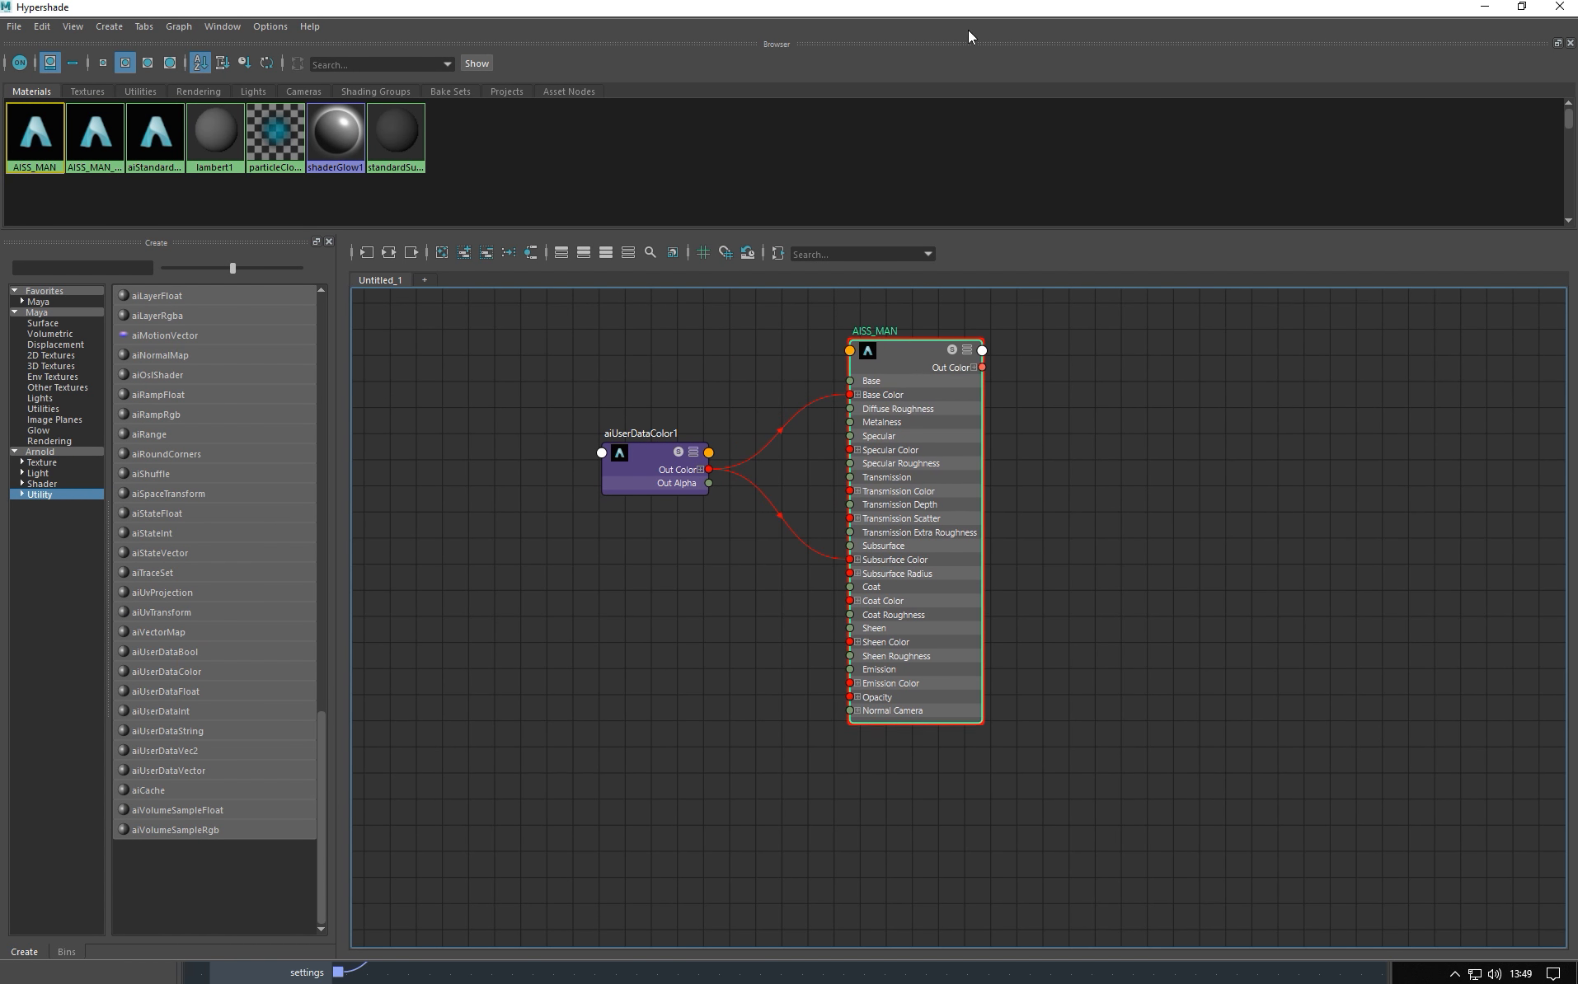
drag(951, 13, 712, 51)
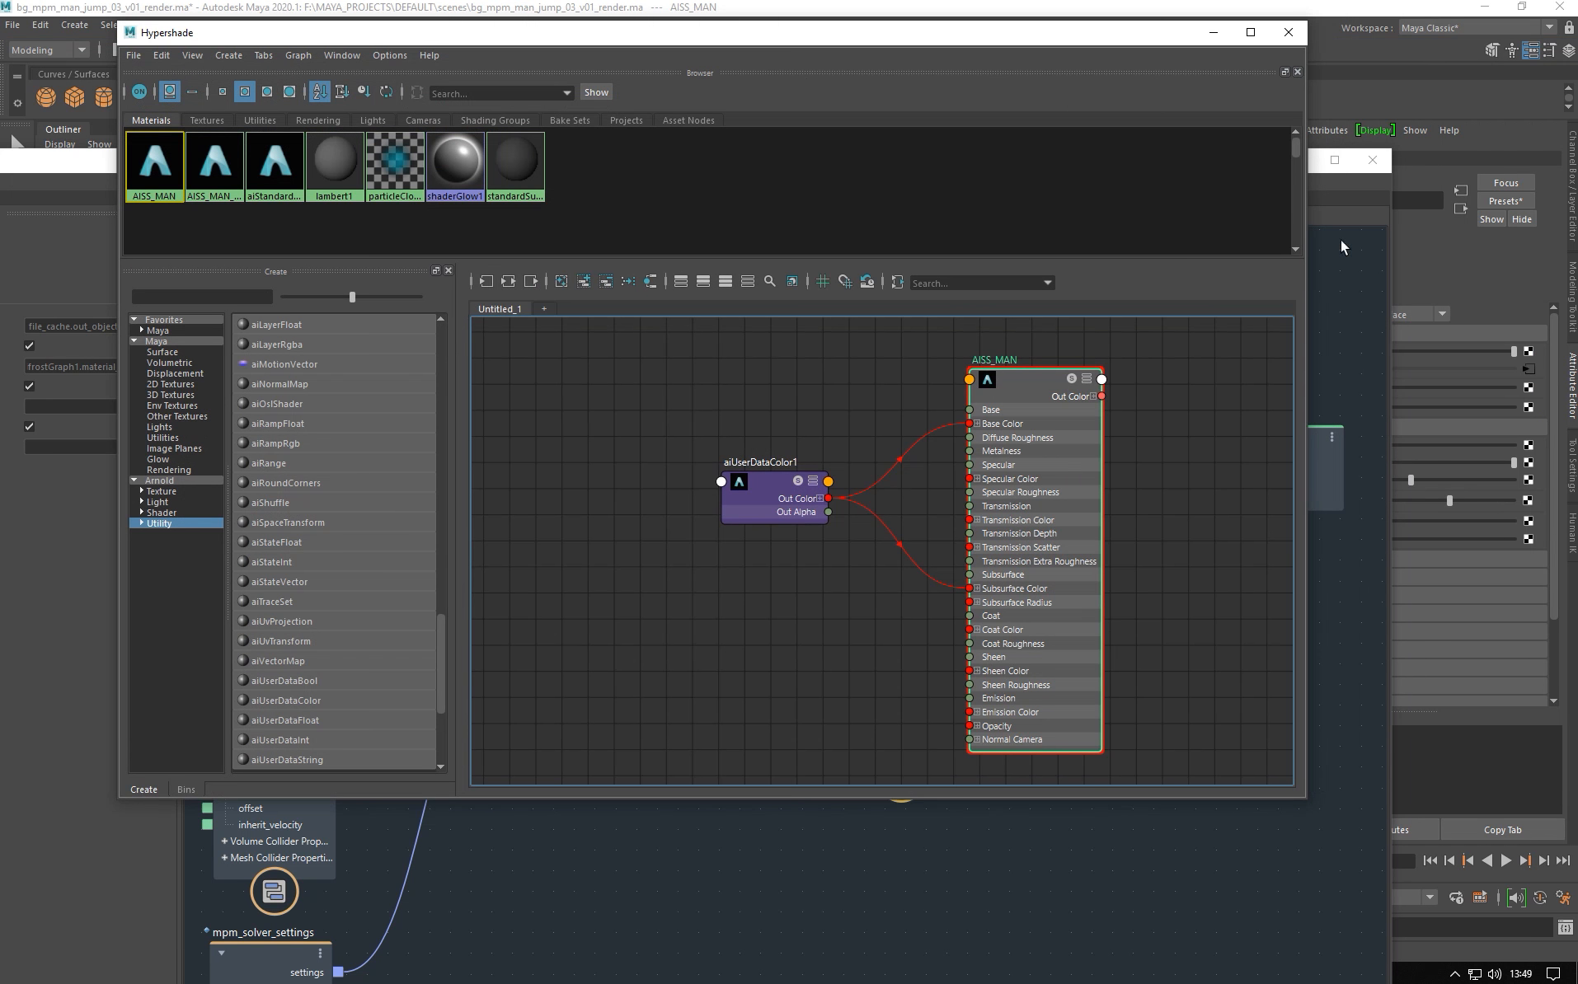
- Minimize the Bifrost graph and frame the AISS_MAN shader nodes in the Hypershade
click(1324, 158)
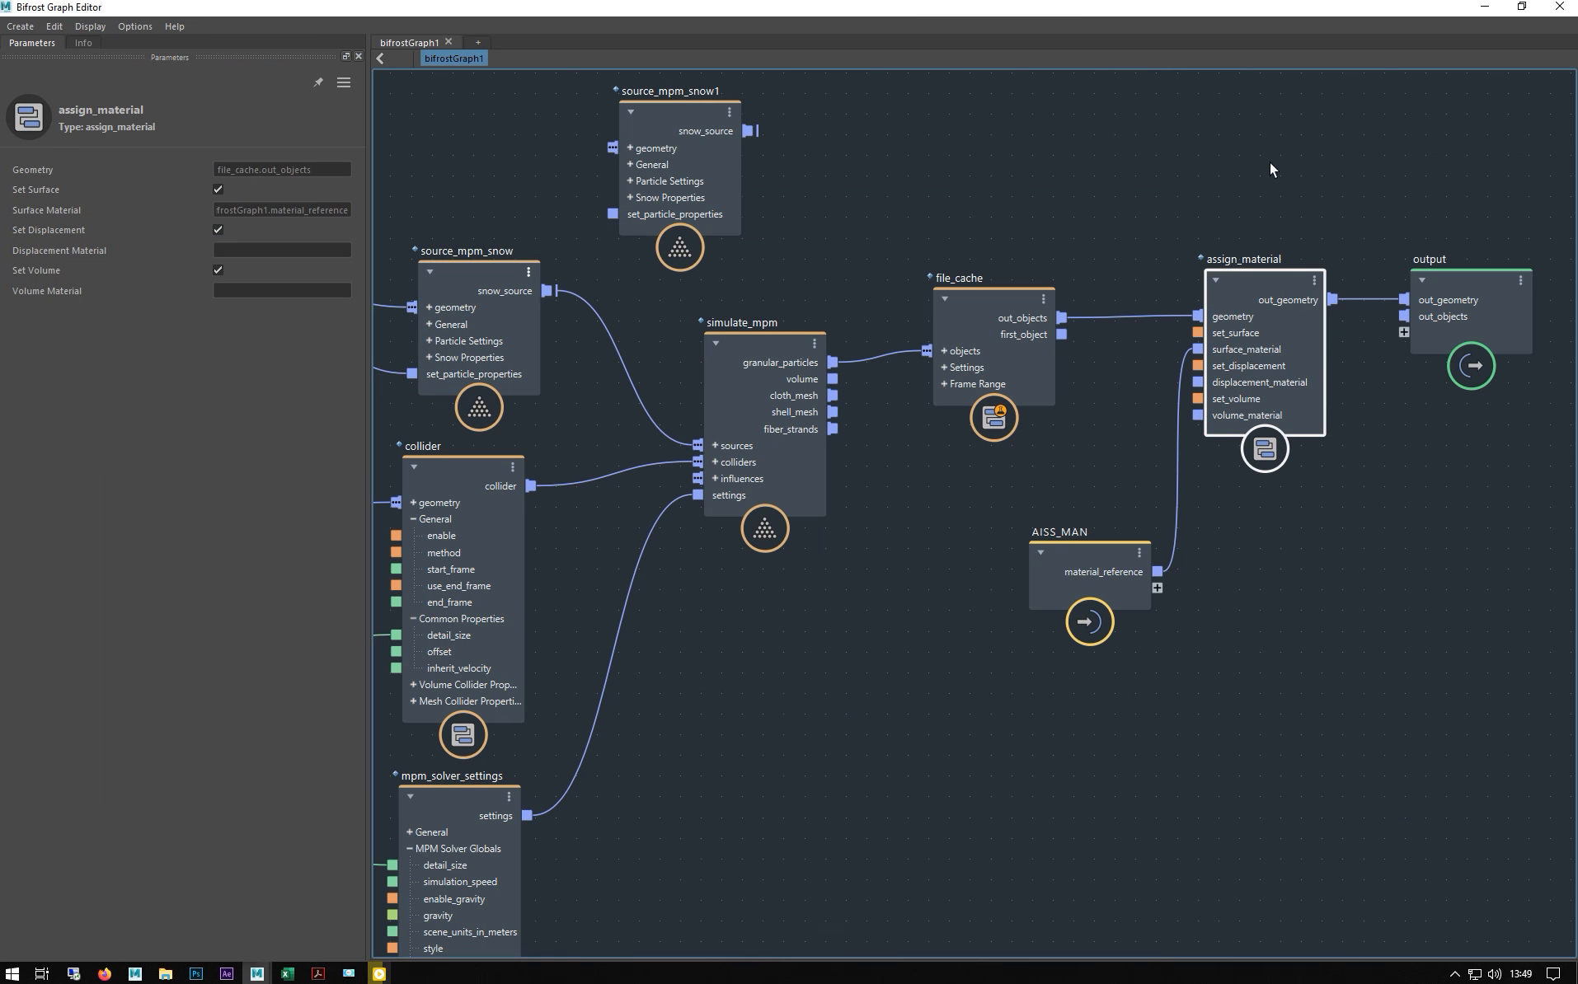
click(1483, 7)
drag(874, 37, 826, 45)
click(1566, 27)
scroll(714, 392, down, 2)
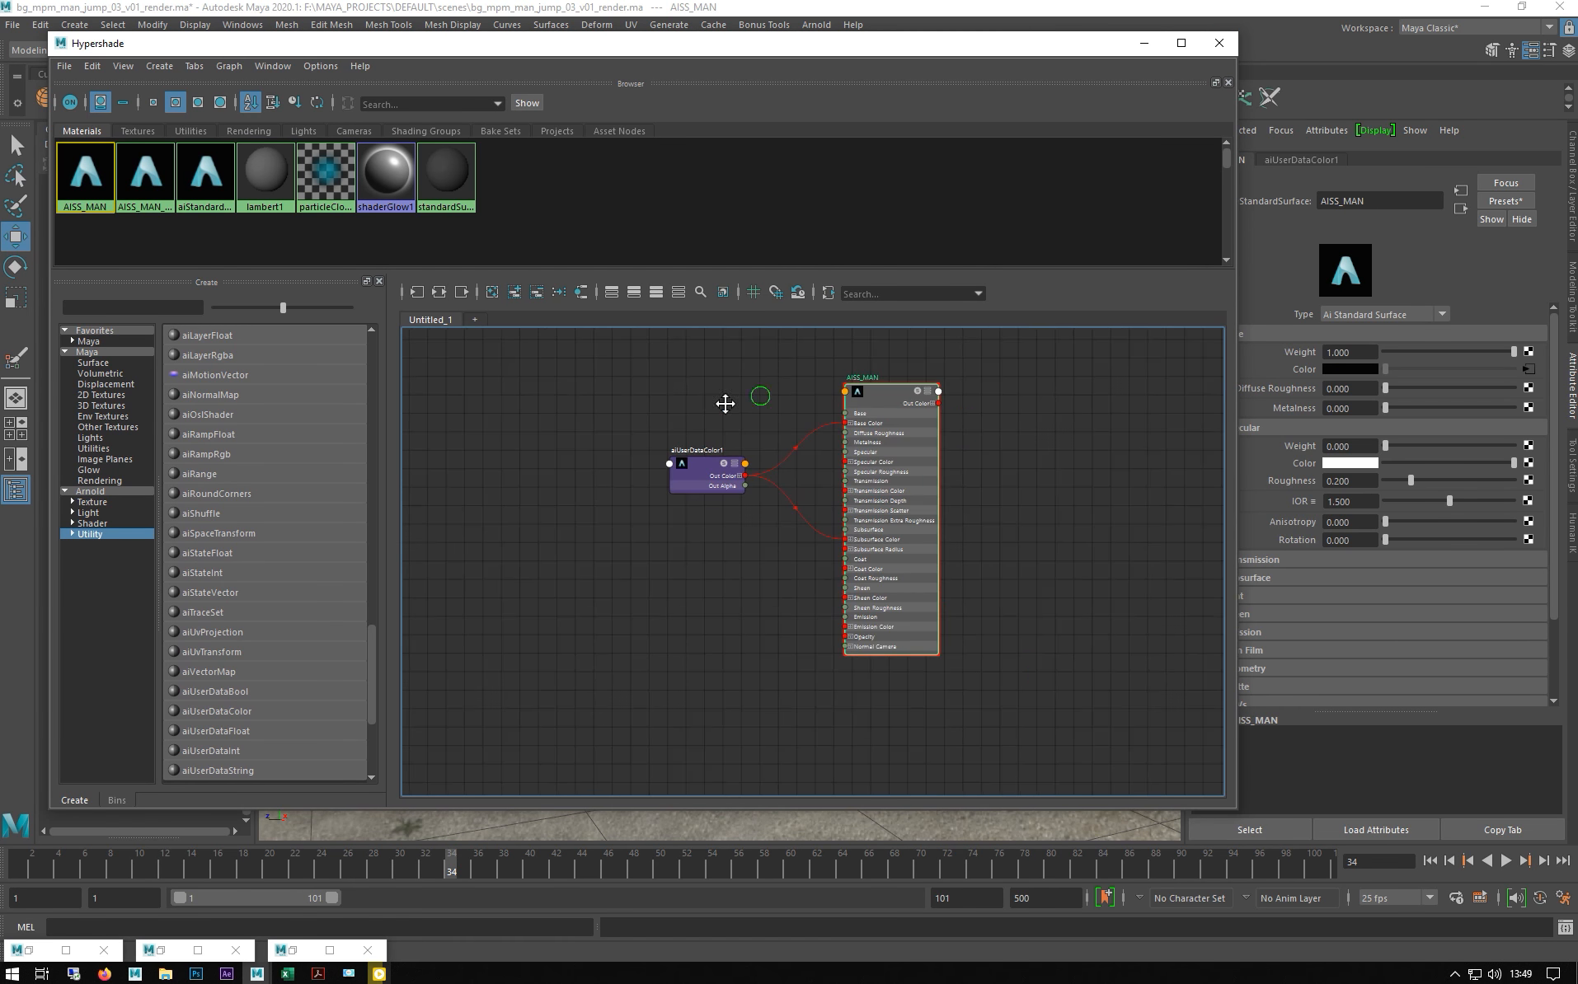
alt+middle_drag(803, 397, 694, 416)
scroll(761, 433, up, 4)
alt+middle_drag(480, 420, 582, 388)
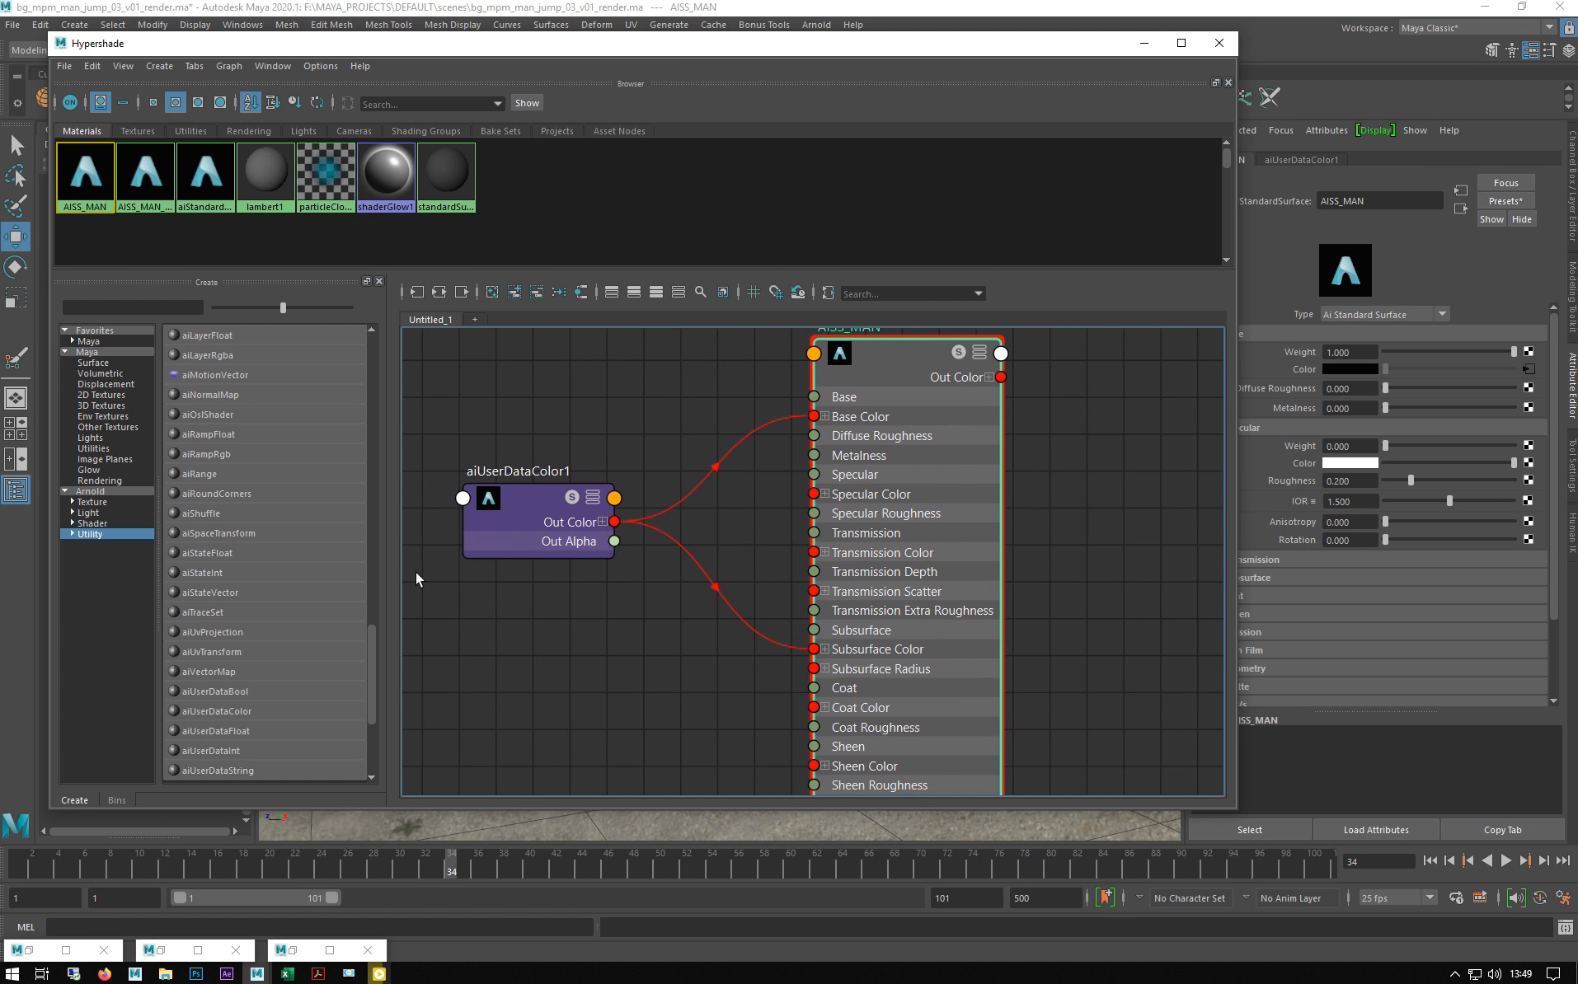
- Select aiUserDataColor1 and check that its attribute name is color
click(531, 492)
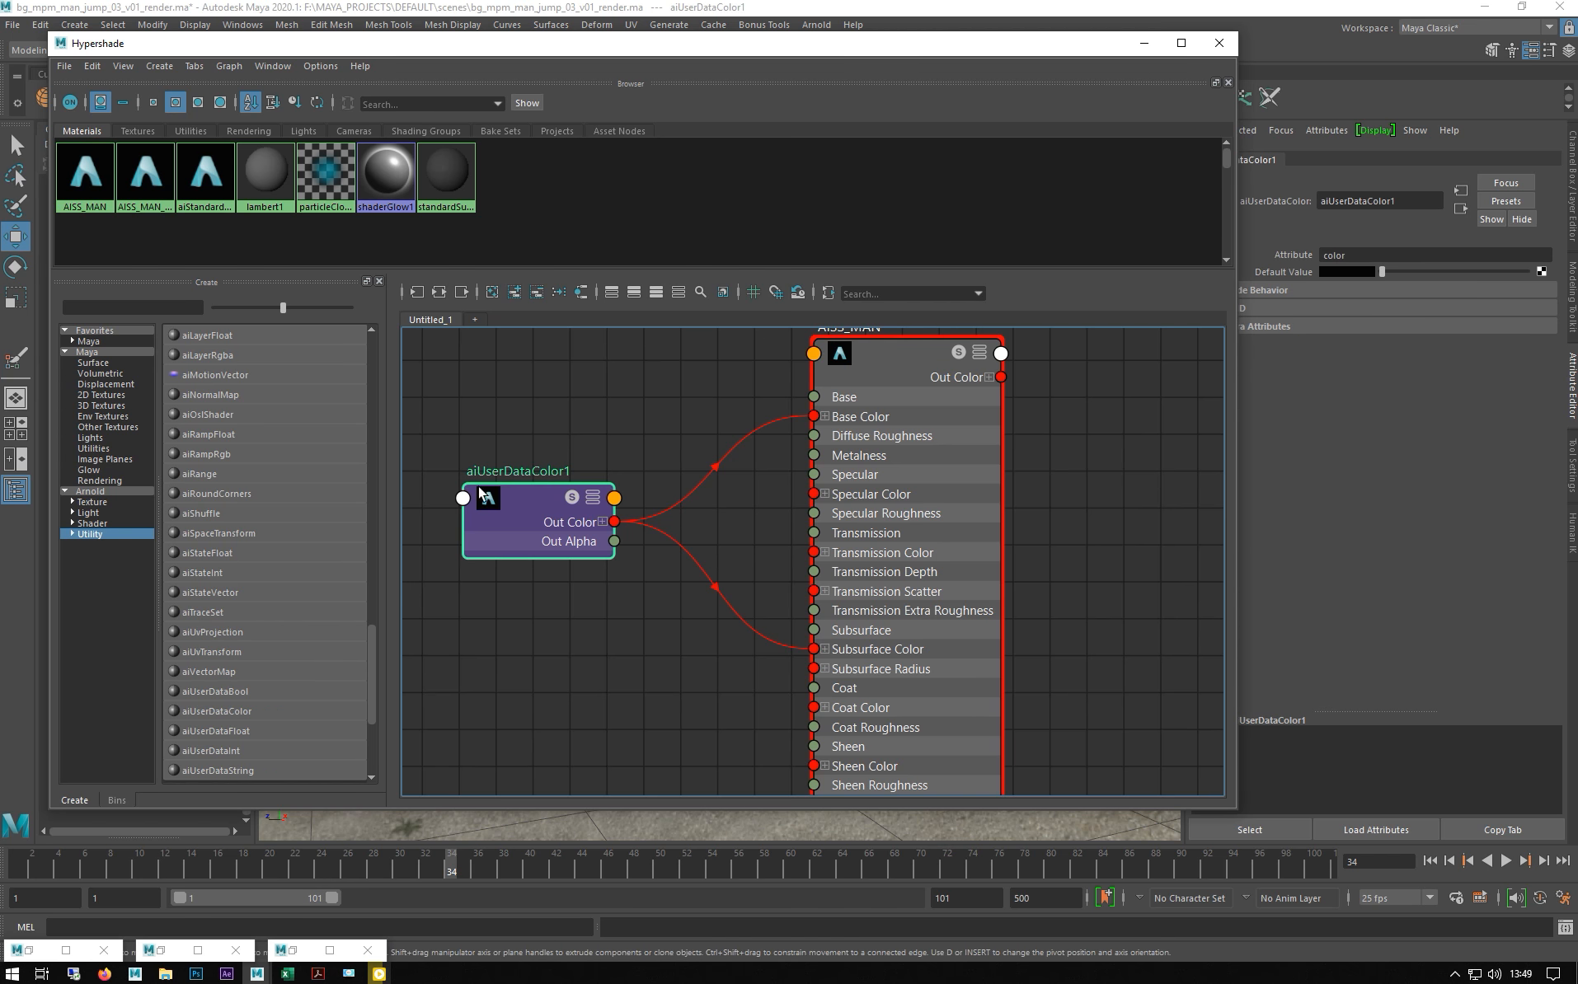
click(102, 531)
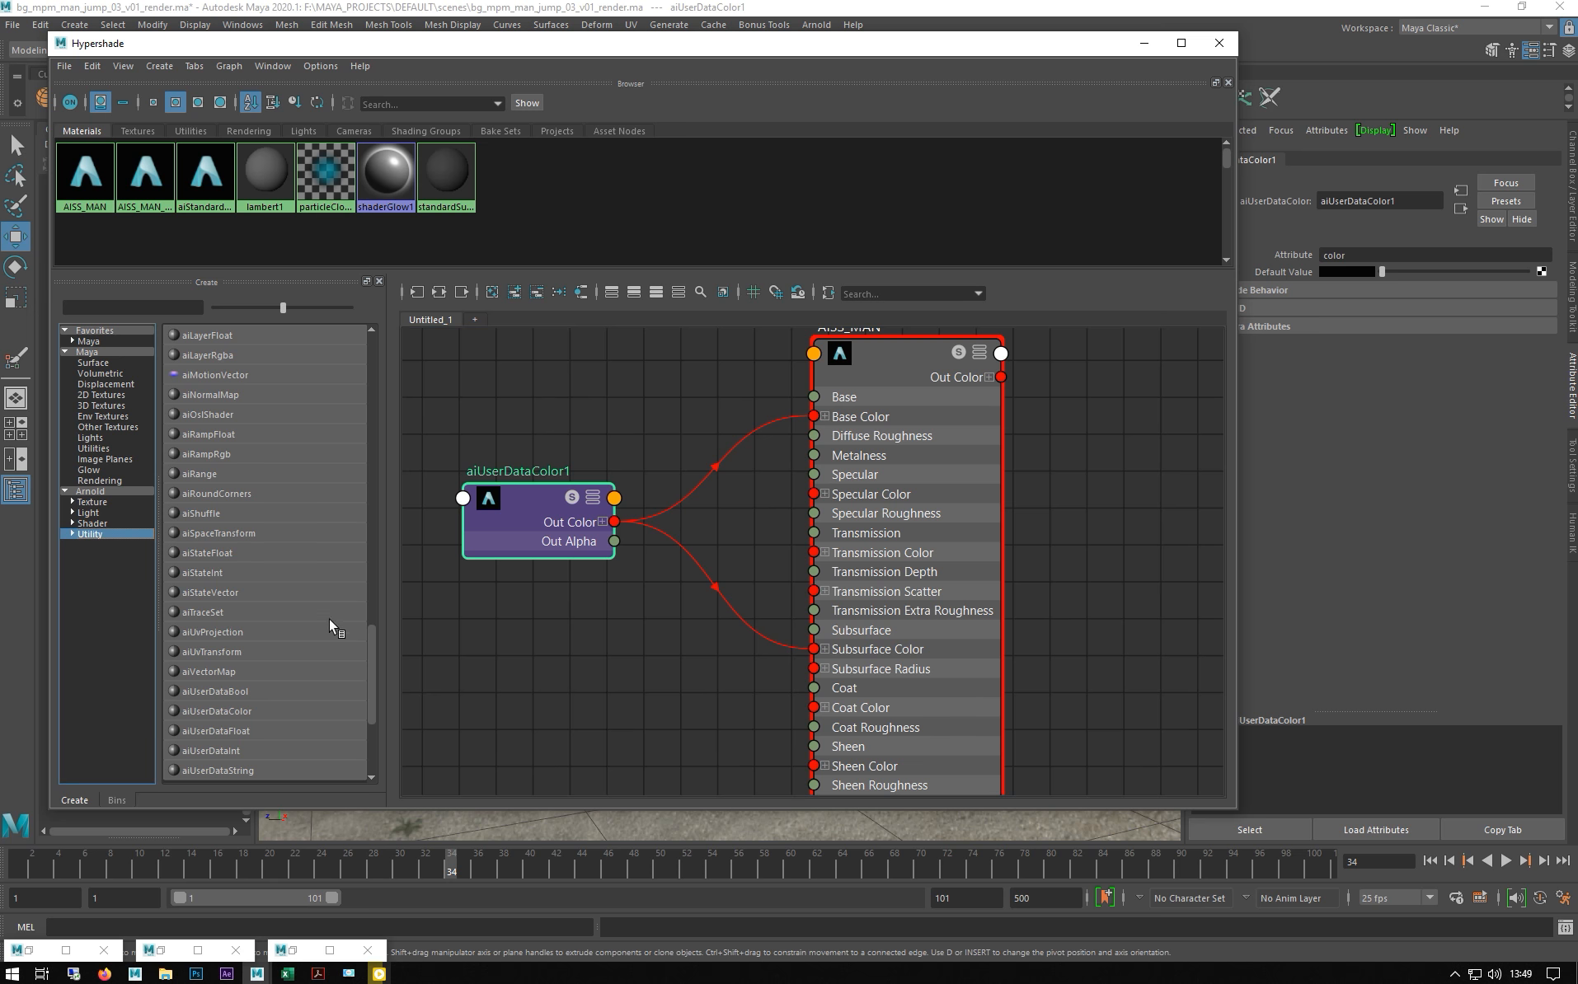
drag(368, 651, 375, 709)
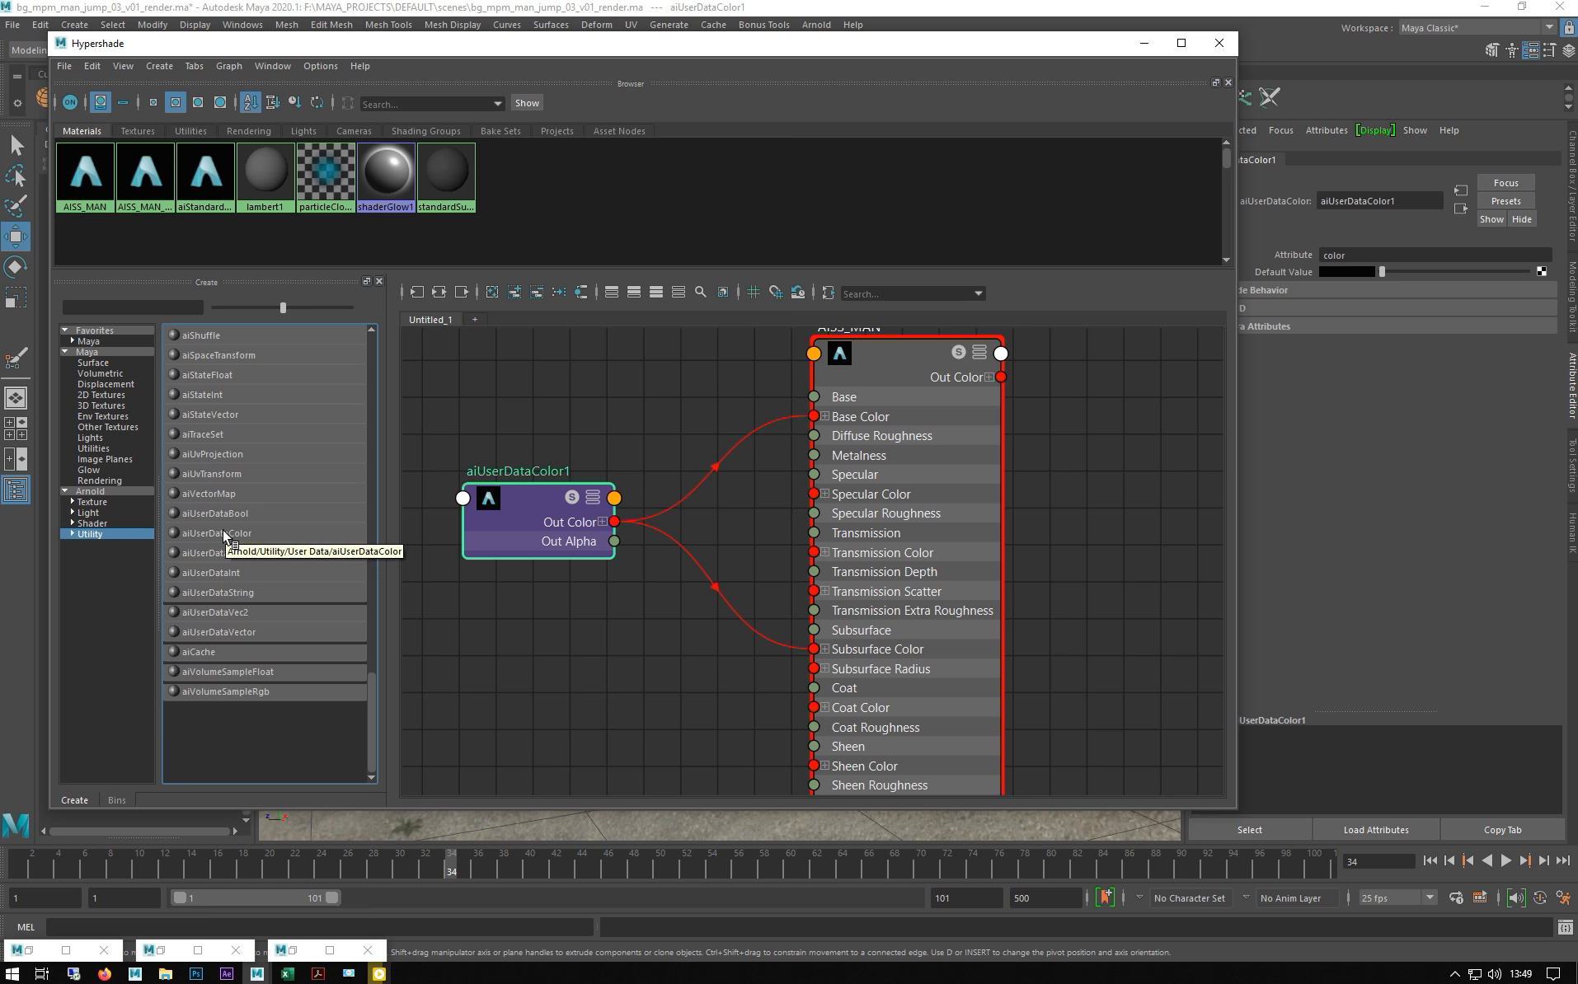
click(623, 651)
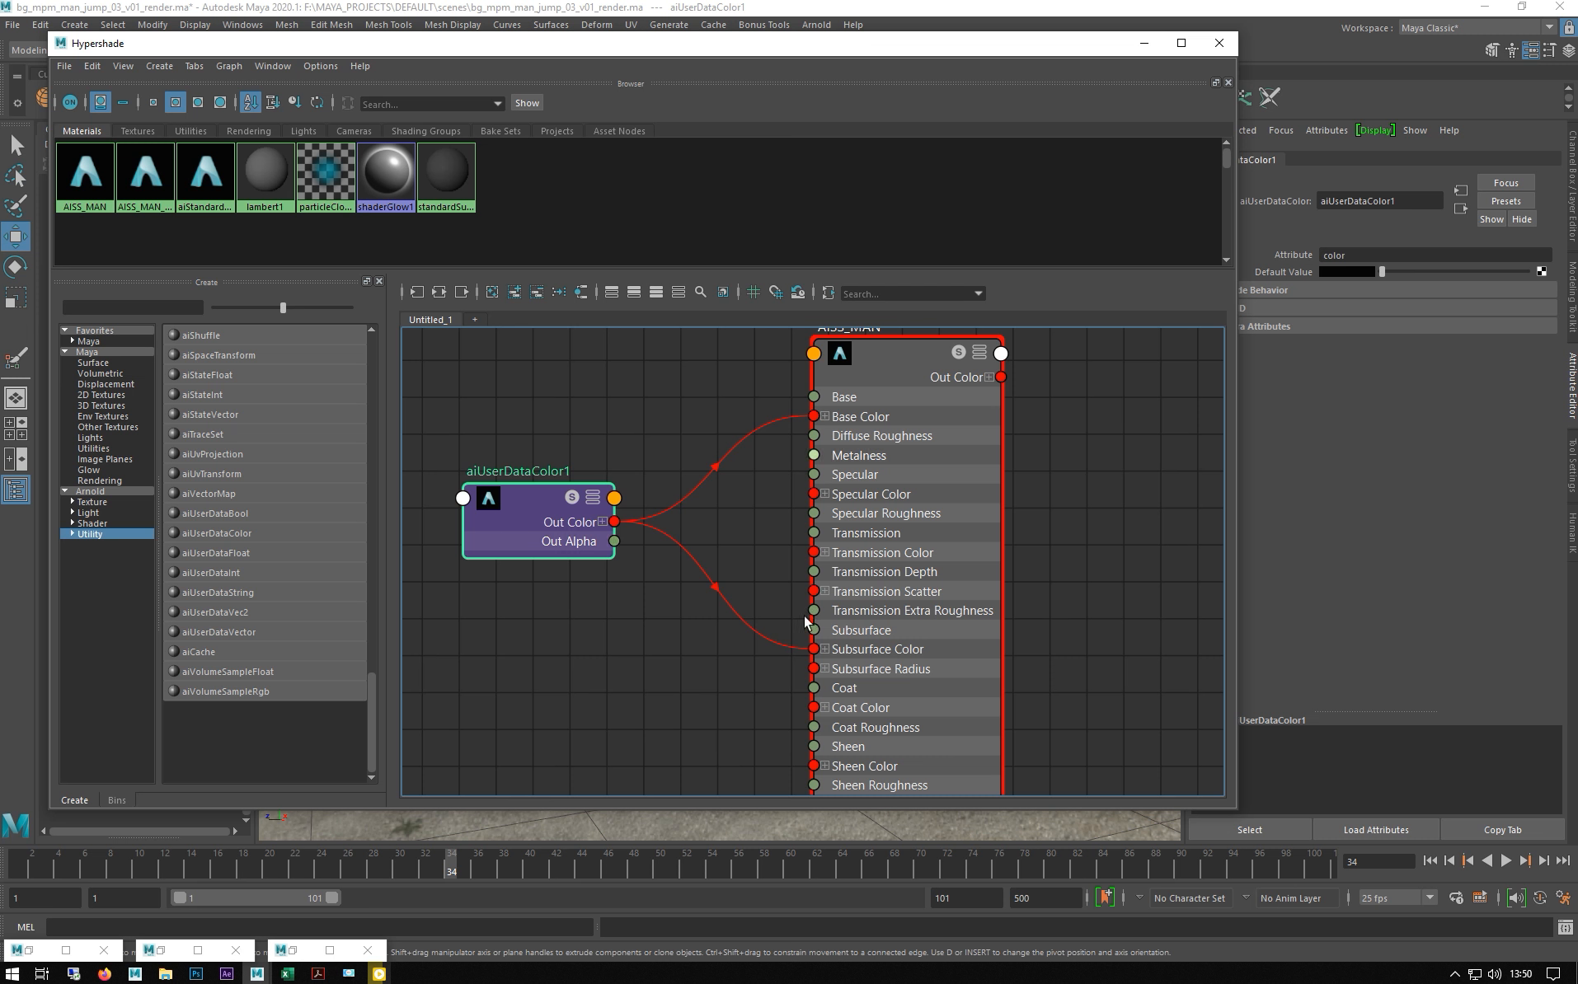
mouse_move(505, 507)
mouse_down()
mouse_move(477, 531)
mouse_move(501, 525)
mouse_up()
drag(920, 56, 926, 303)
double_click(1375, 255)
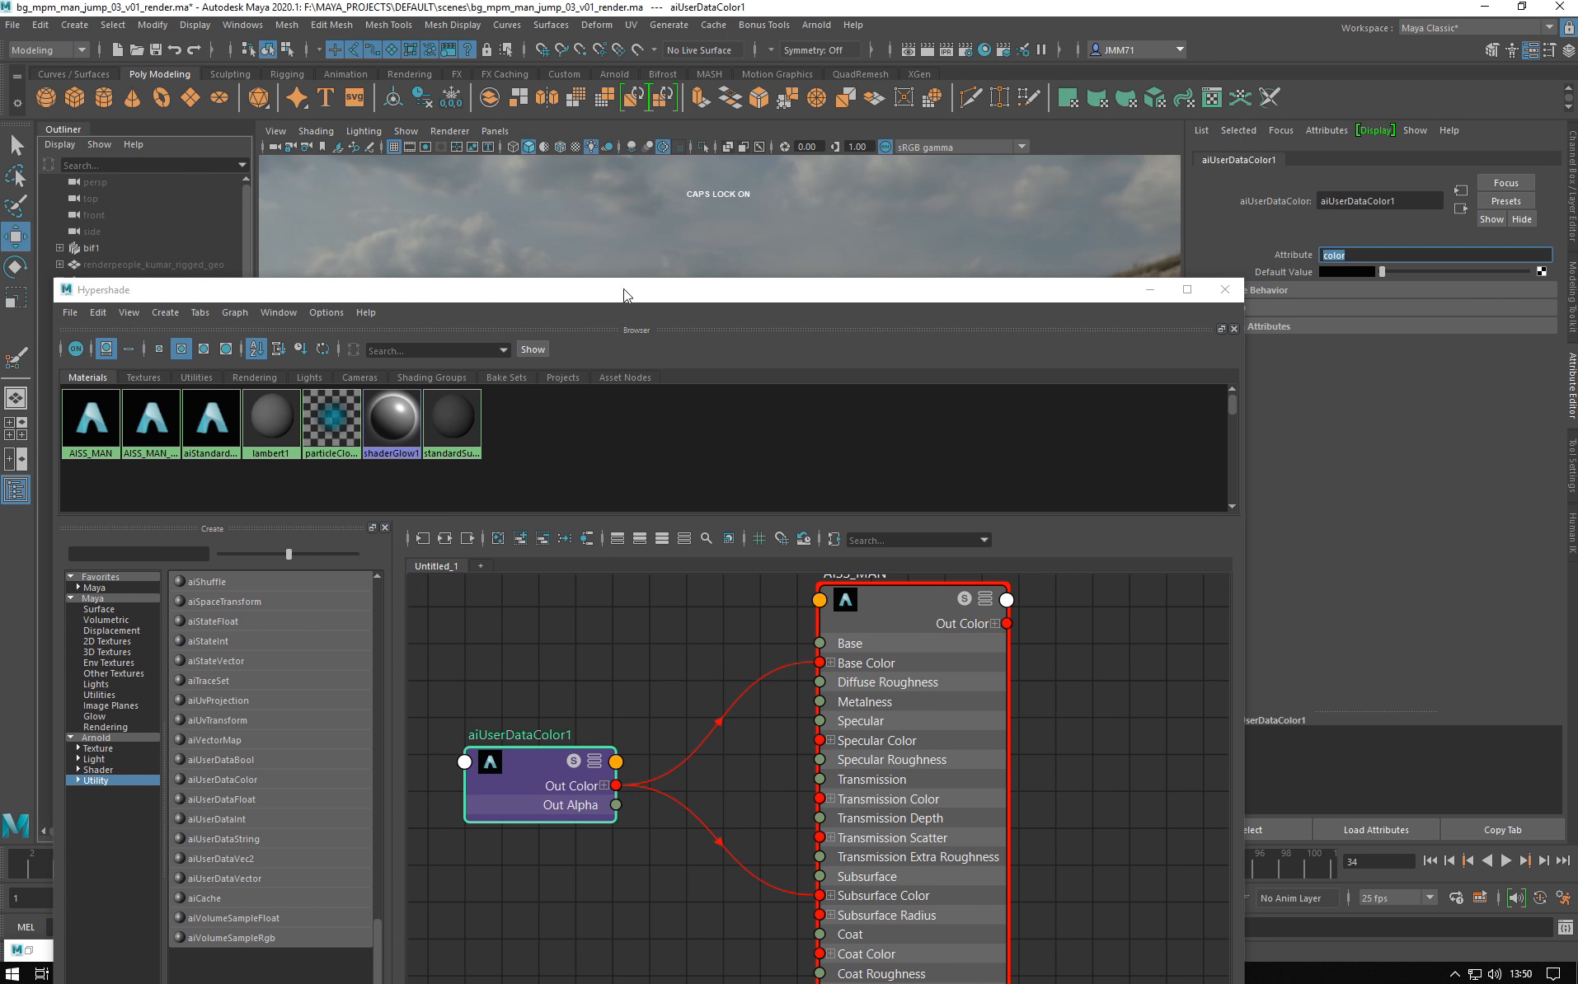
- Open the Color Set Editor and select renderpeople_kumar_rigged_geo to see its color(RGBA) set
drag(575, 291, 585, 334)
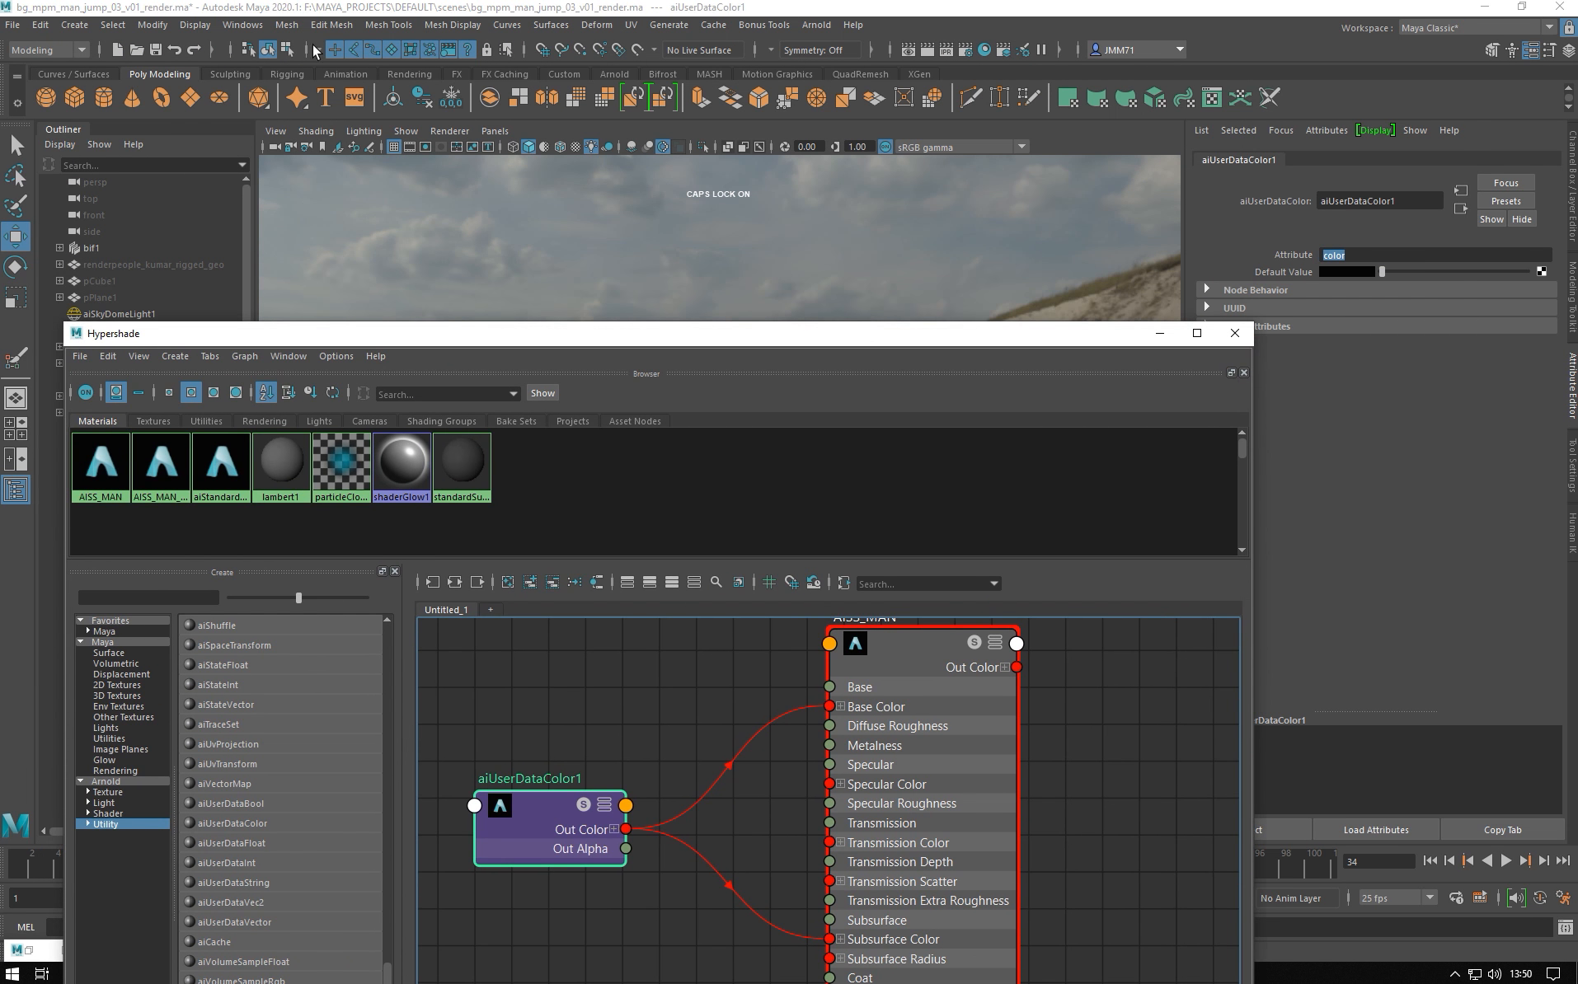
click(429, 31)
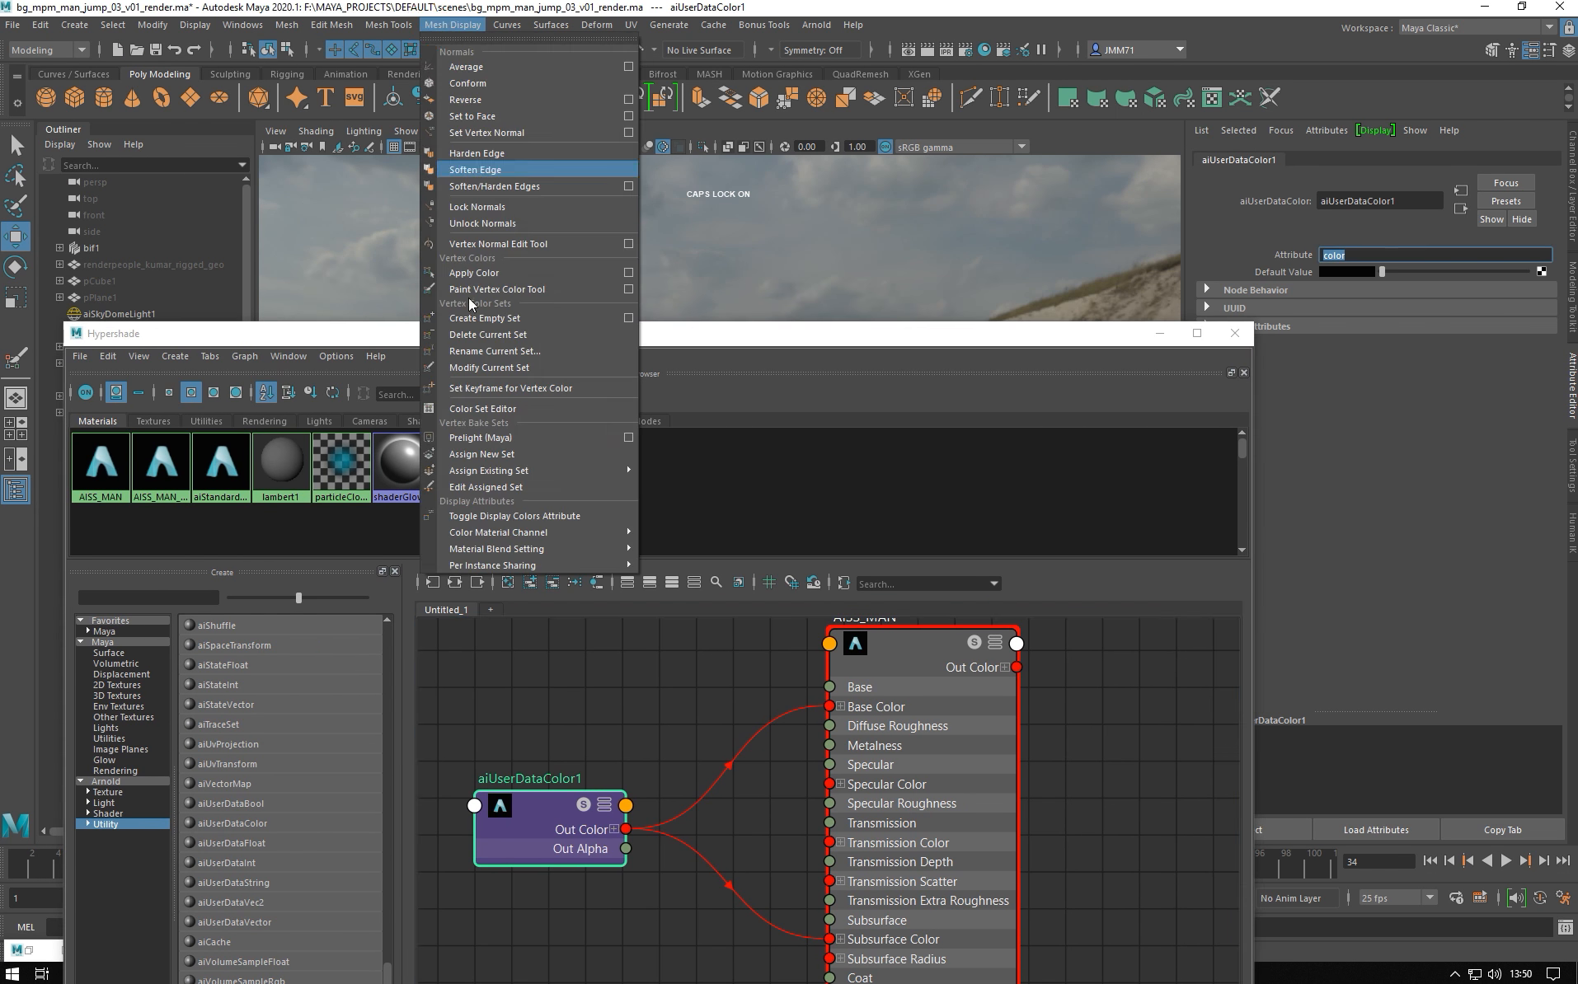
click(485, 410)
drag(521, 338, 588, 683)
click(102, 263)
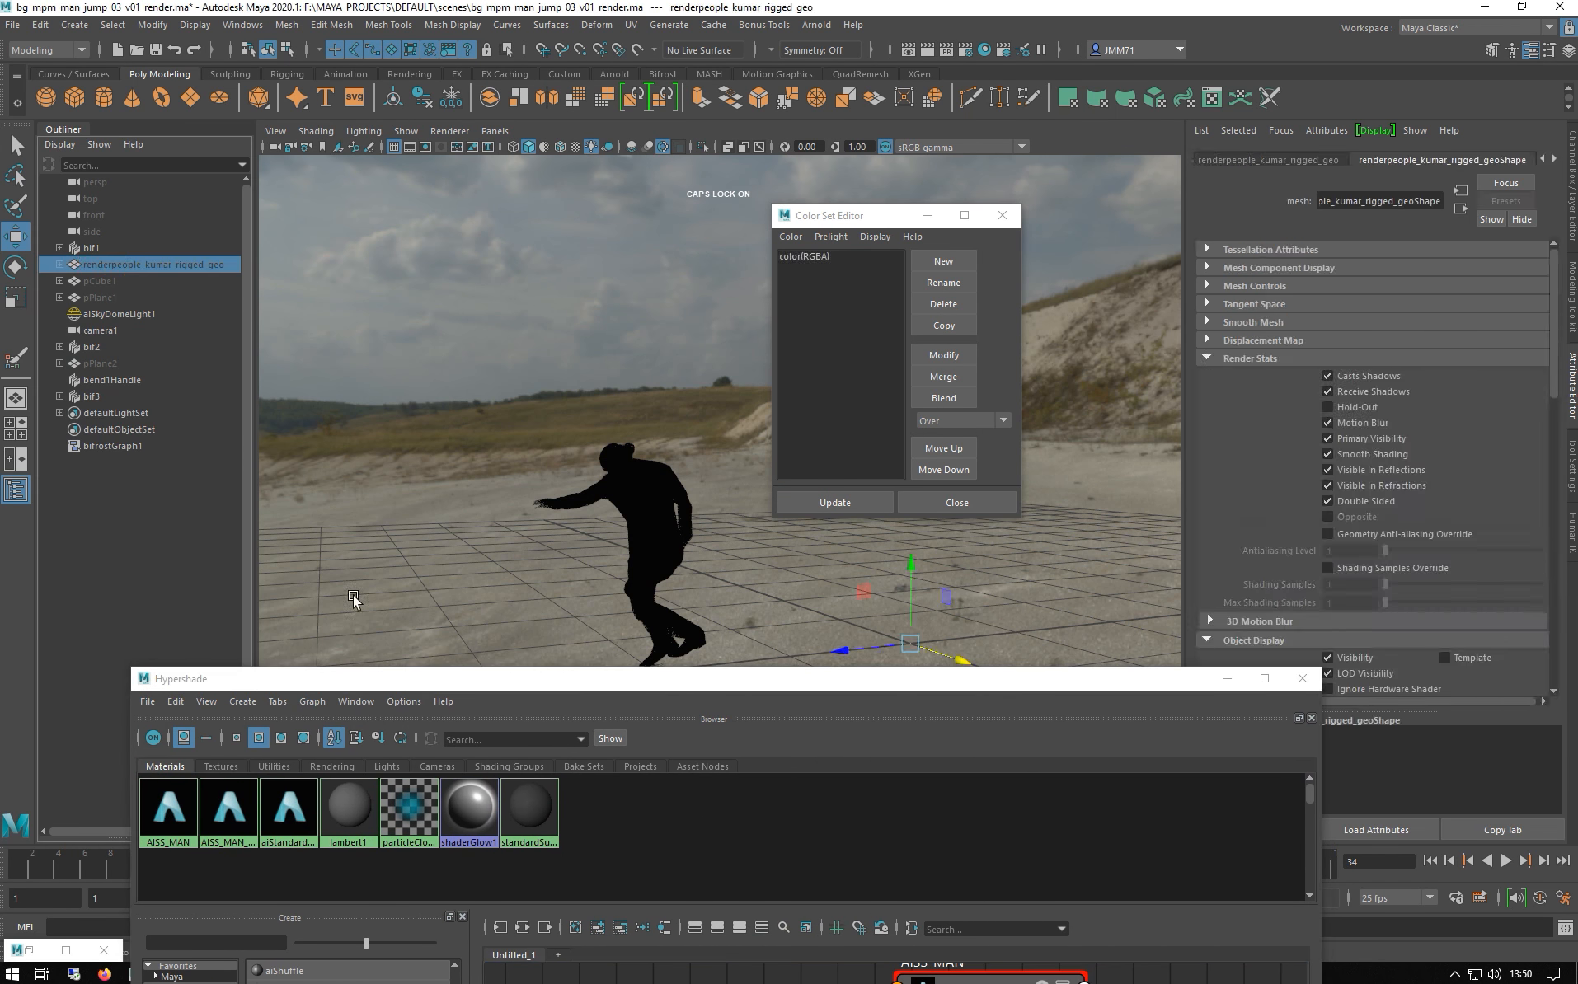
- Reselect aiUserDataColor1 to review its color attribute, then minimize the Hypershade
drag(425, 667, 425, 376)
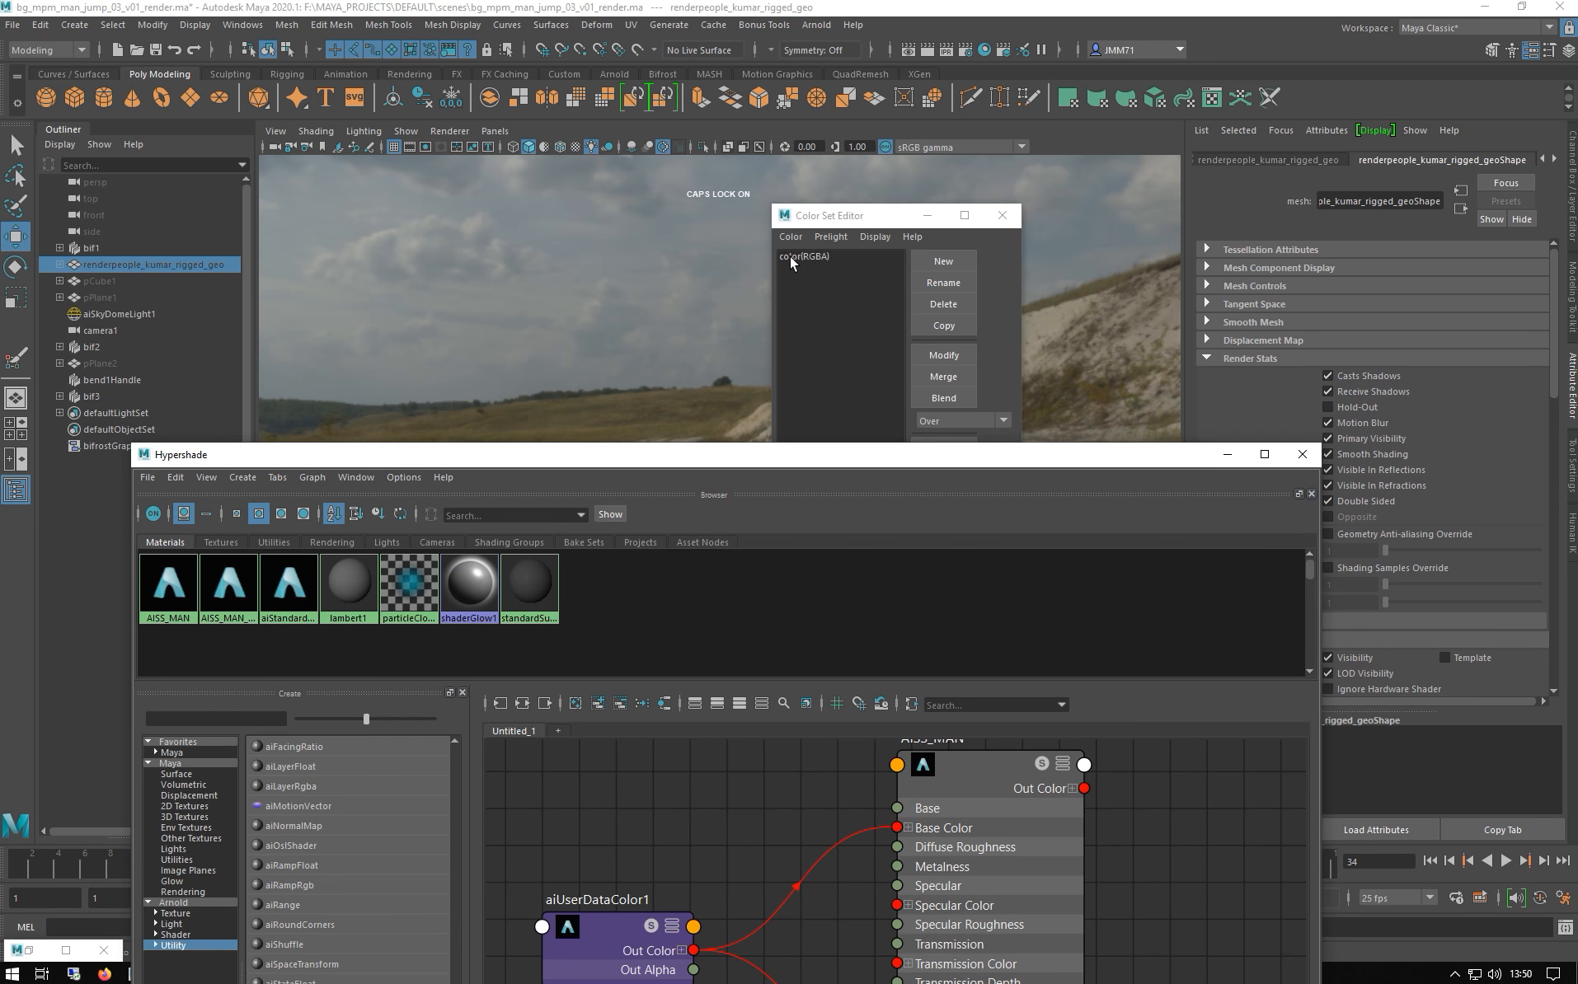
drag(693, 451, 538, 241)
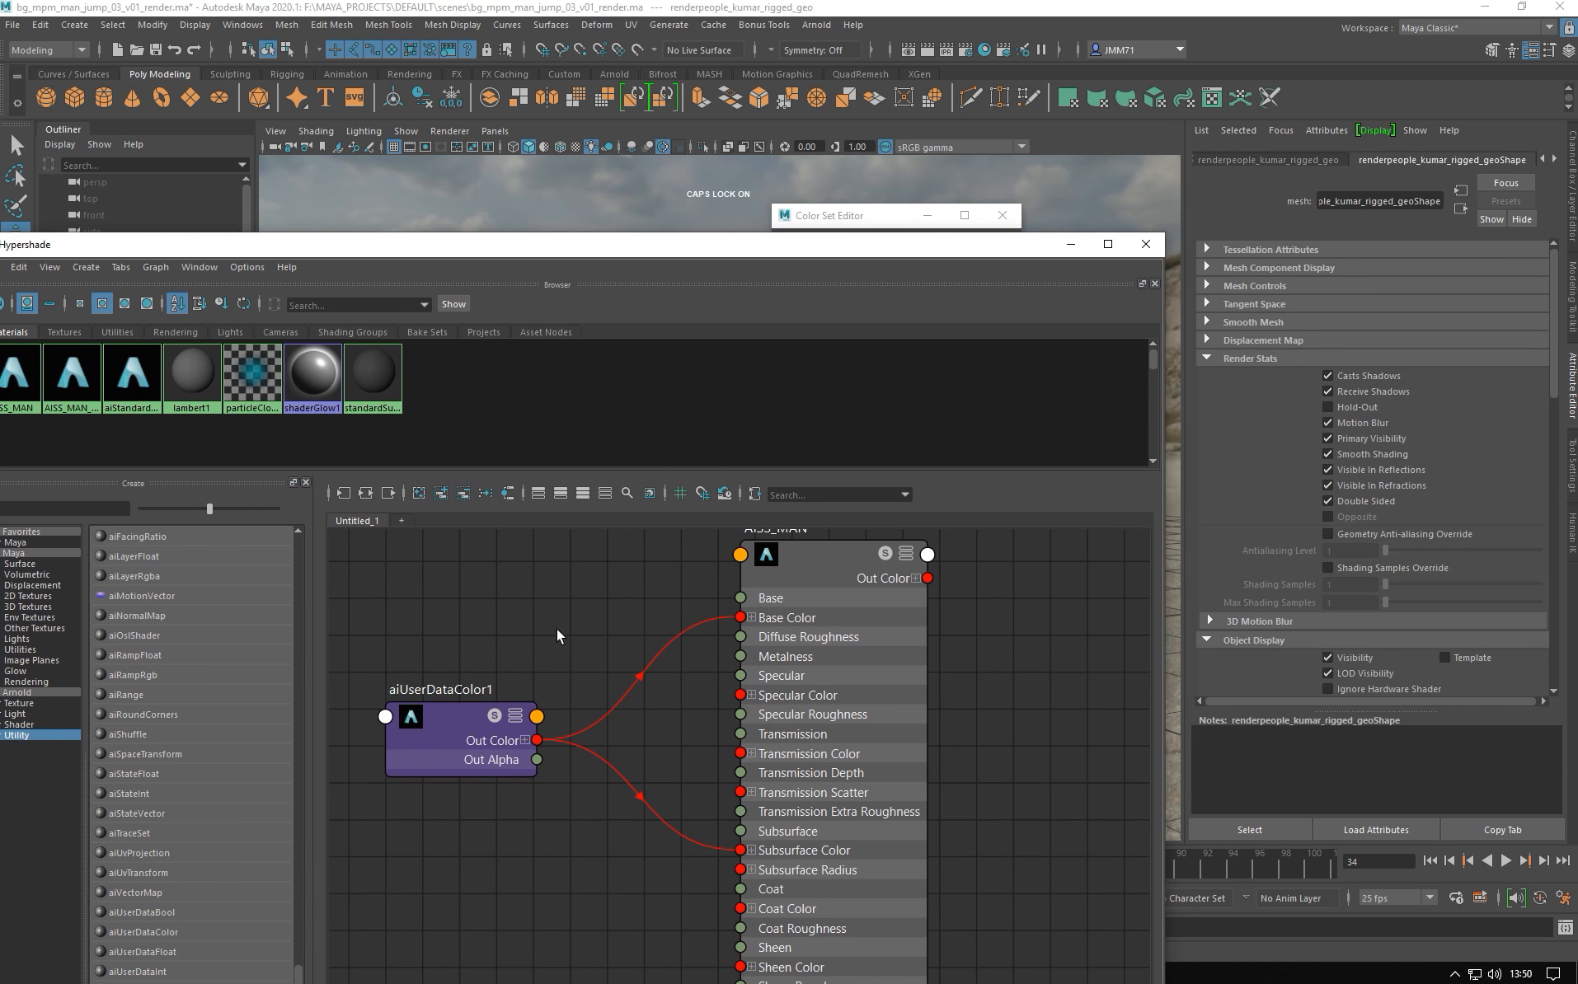
click(484, 725)
drag(1360, 255, 1262, 254)
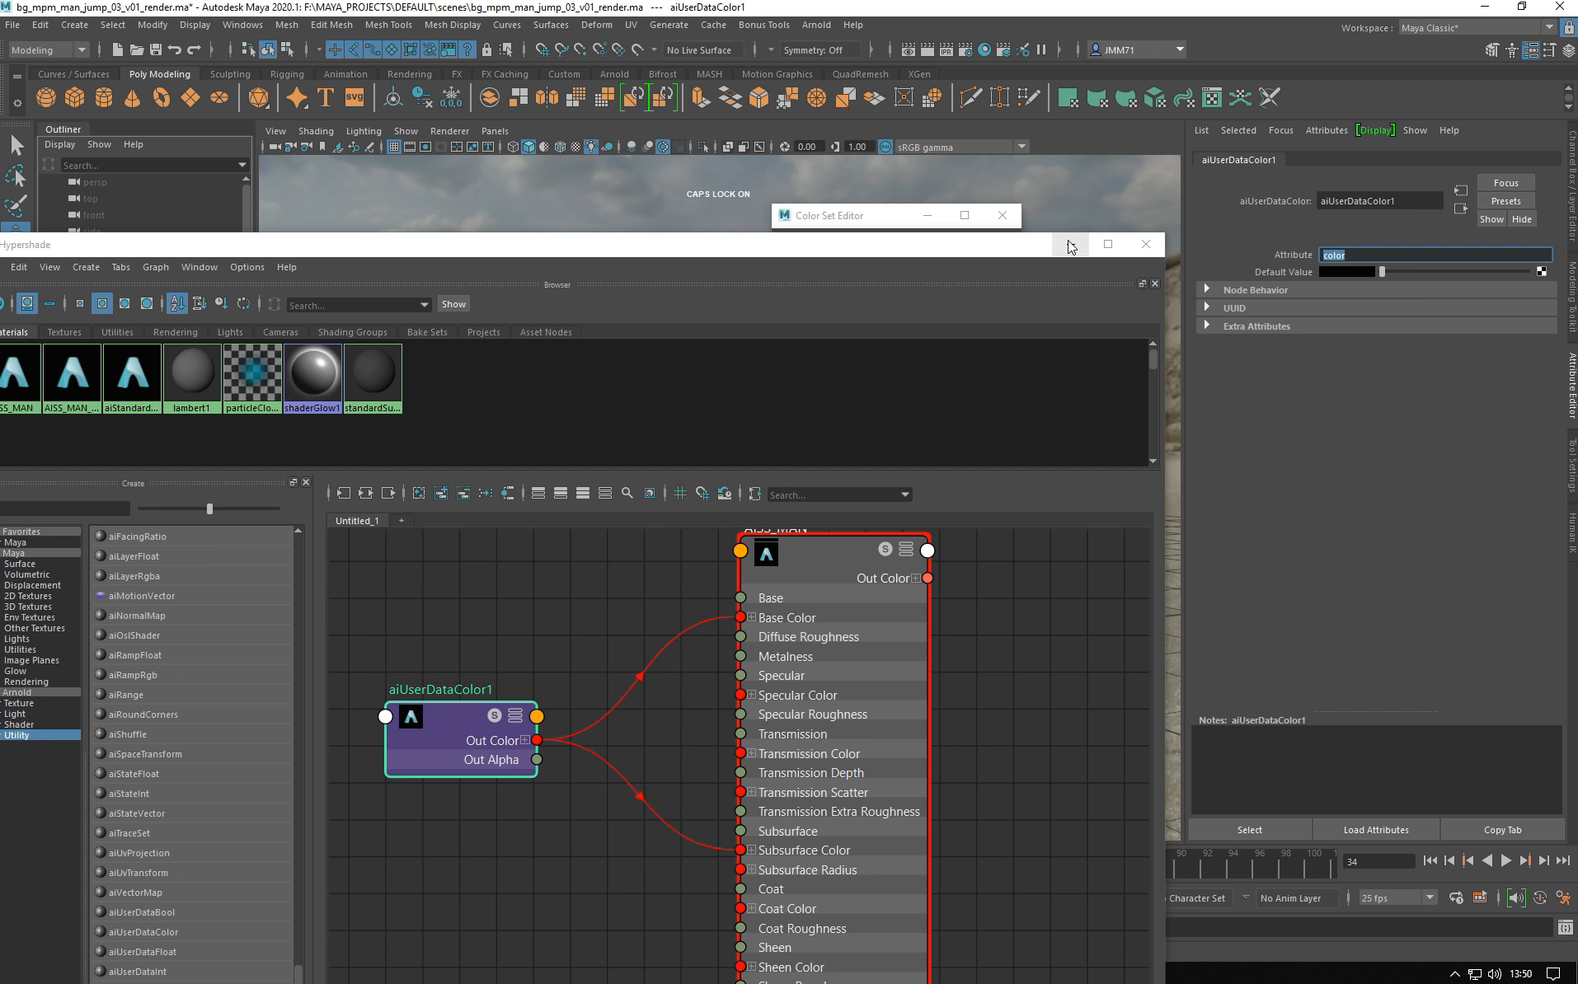
drag(934, 246, 1004, 126)
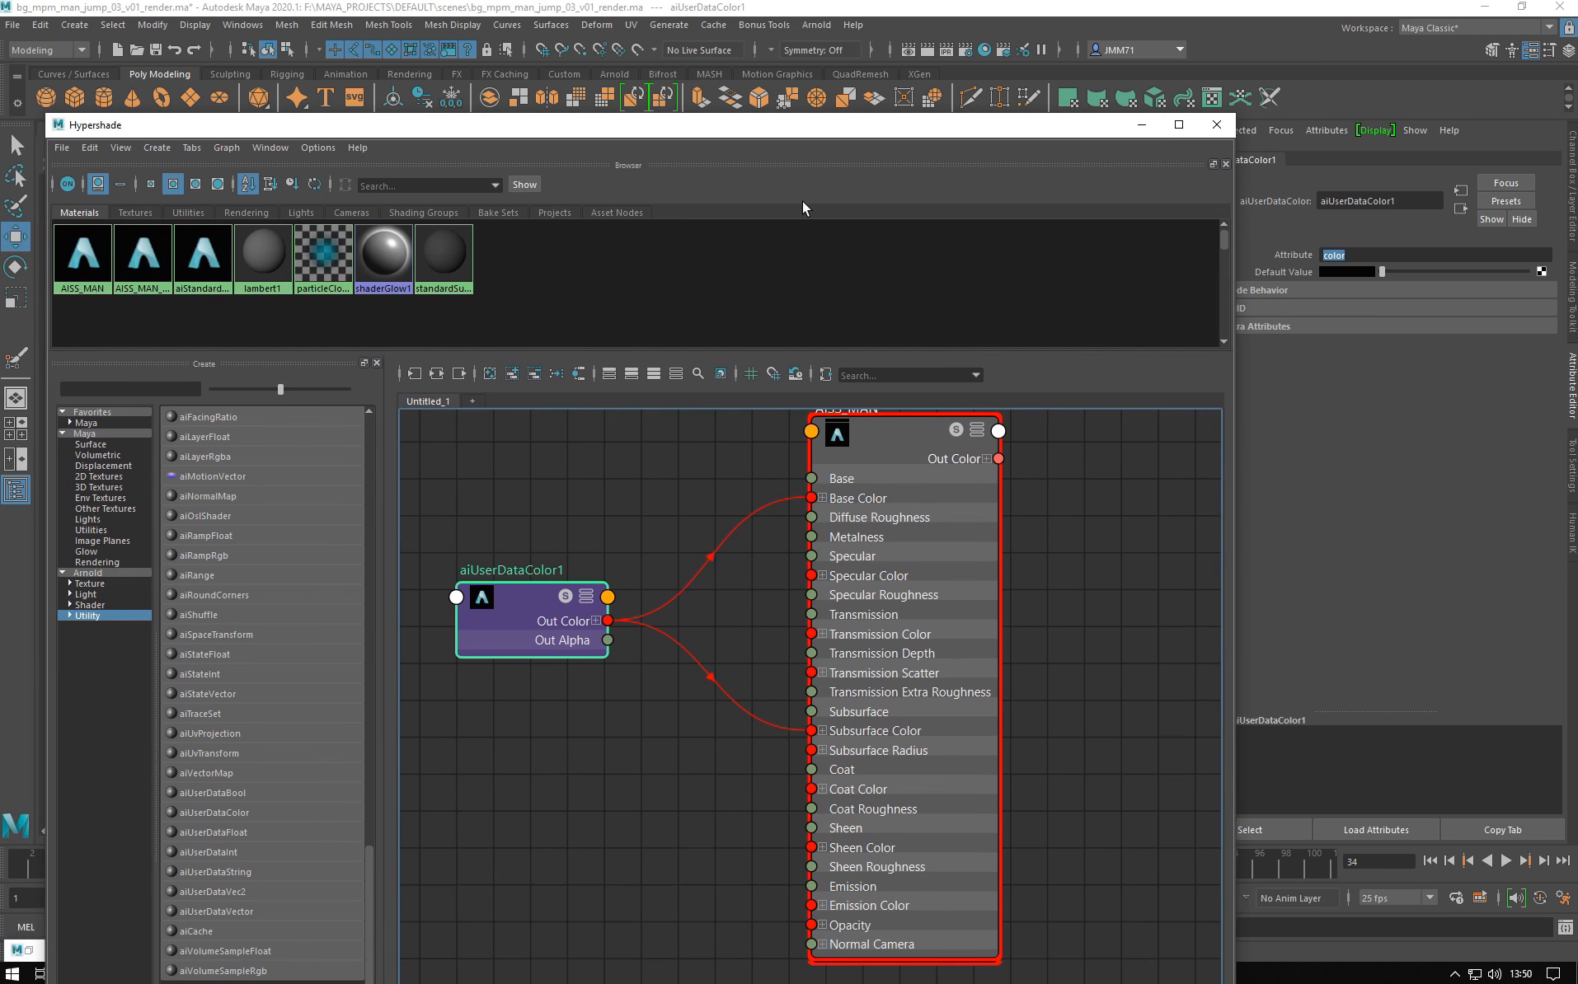
click(1142, 125)
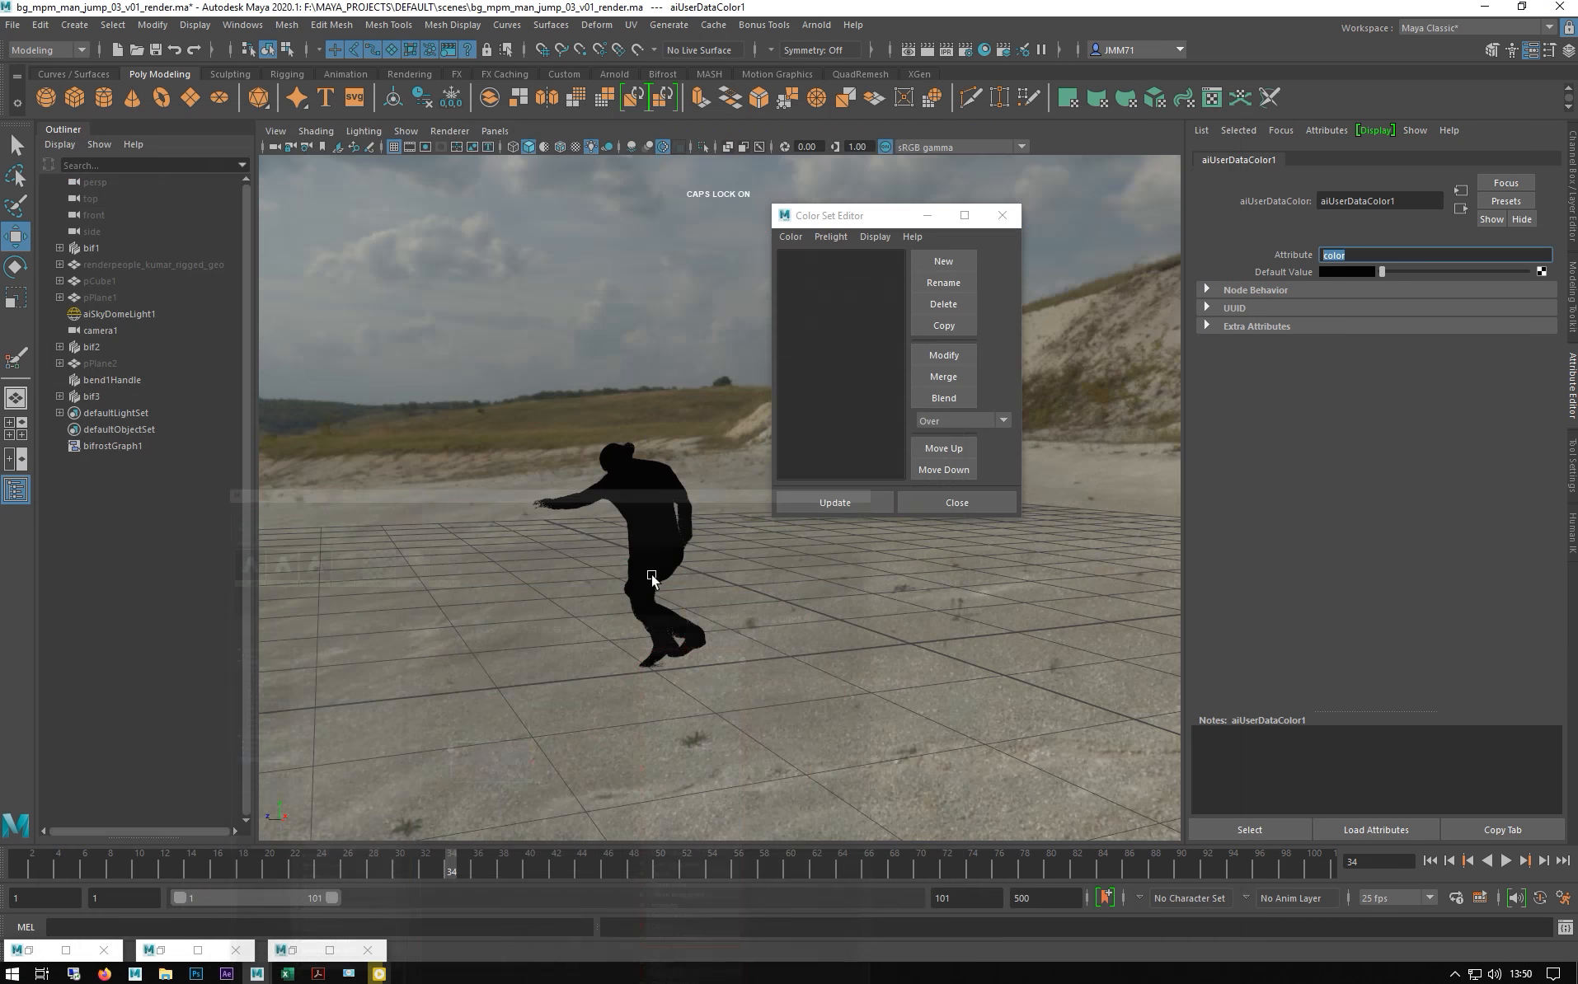
click(378, 974)
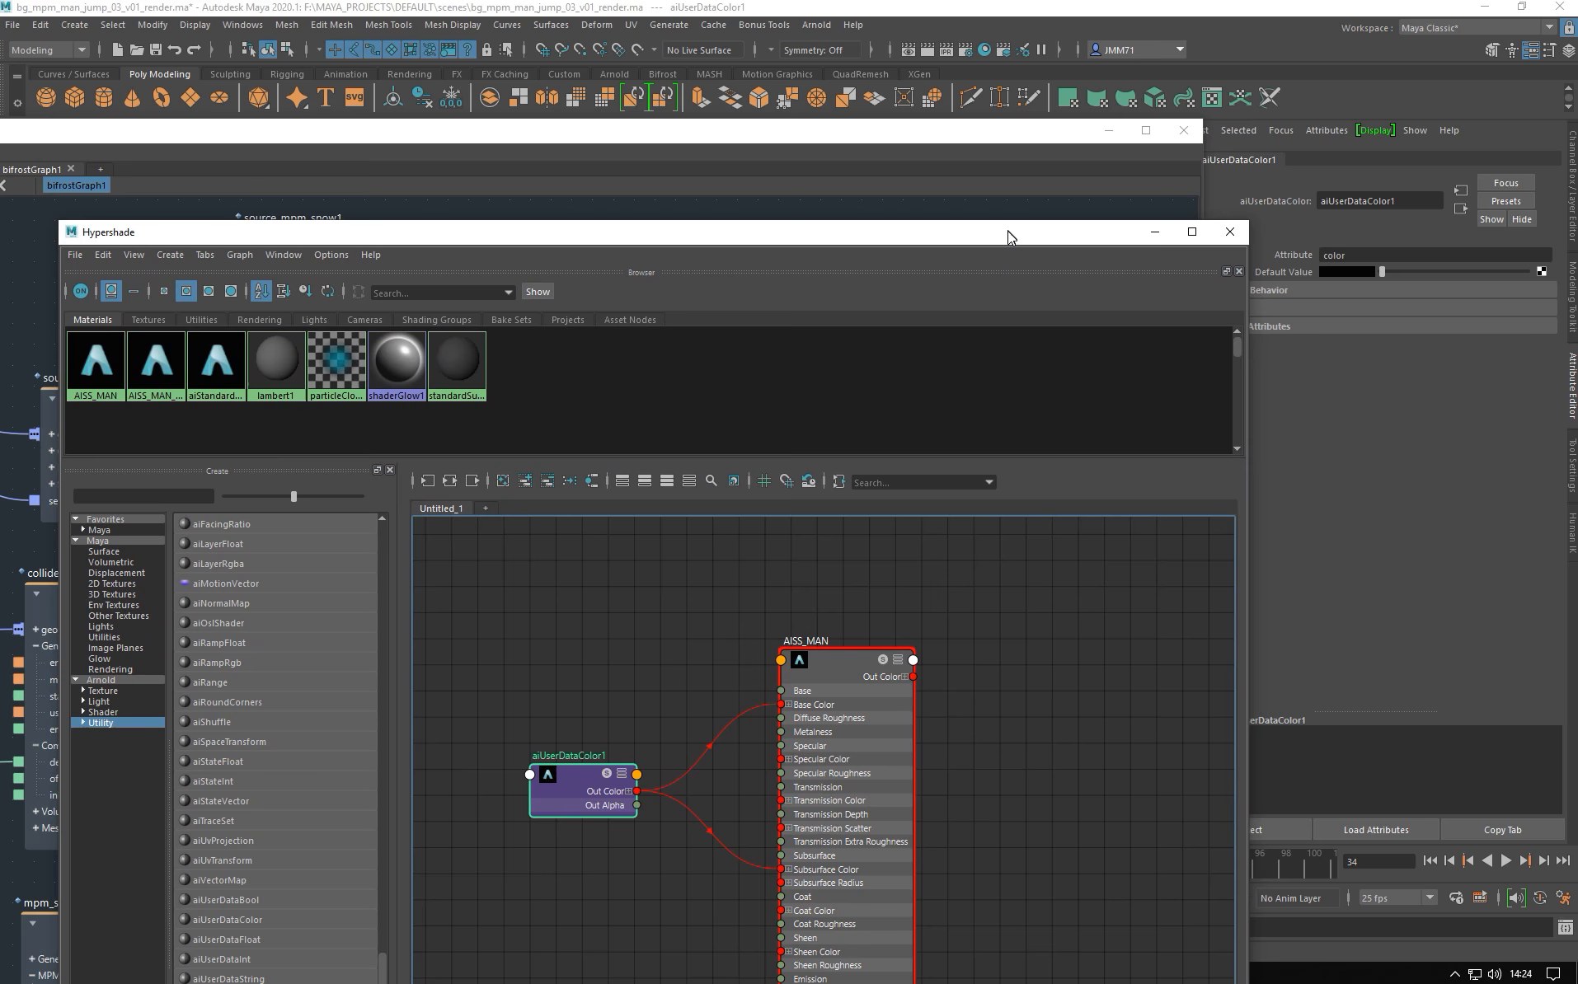
- Drag the AISS_MAN material into the Bifrost graph, creating an AISS_MAN1 node
drag(1008, 230, 973, 283)
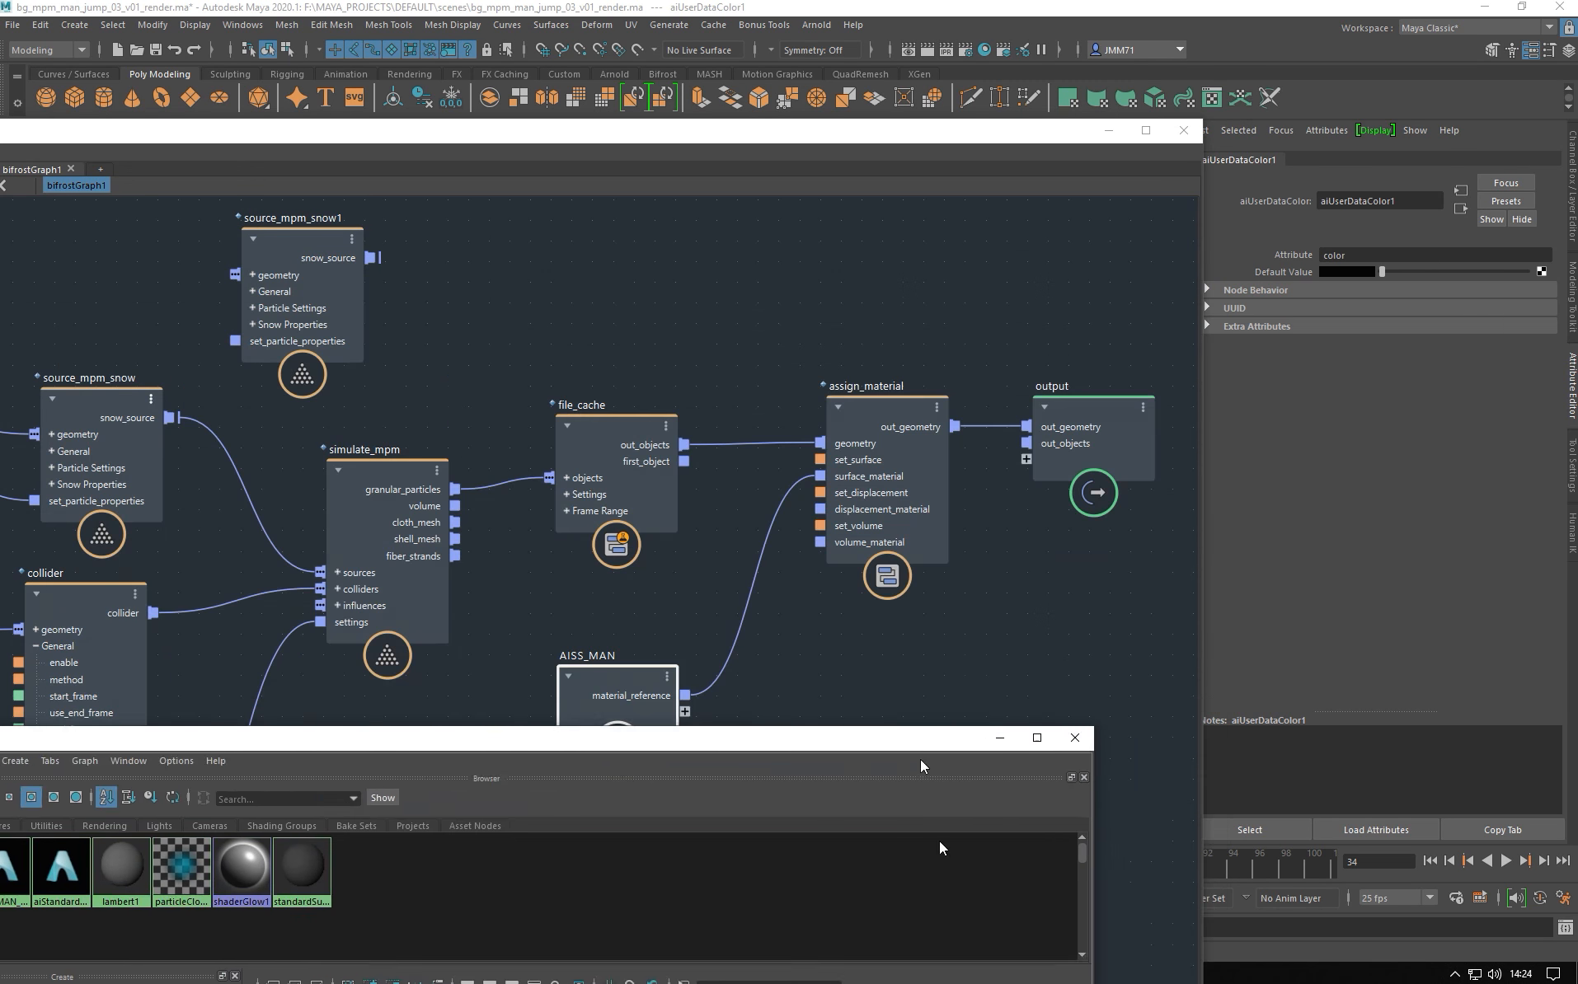
drag(920, 760, 1577, 127)
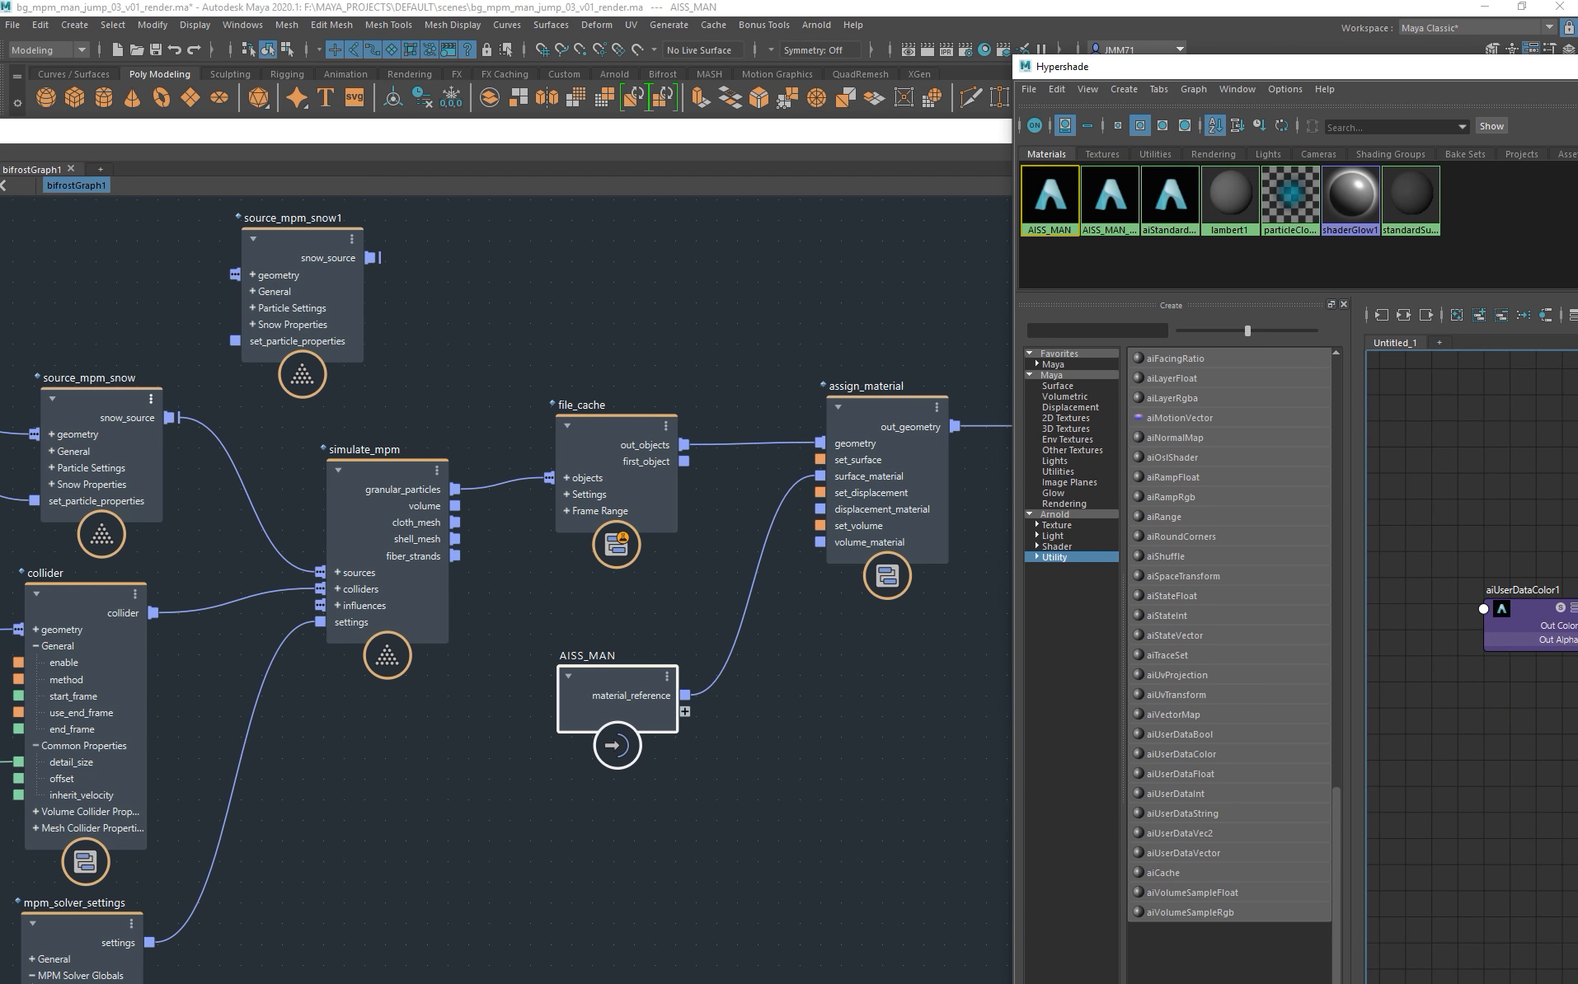
drag(1294, 69, 1046, 47)
middle_drag(1440, 513, 620, 850)
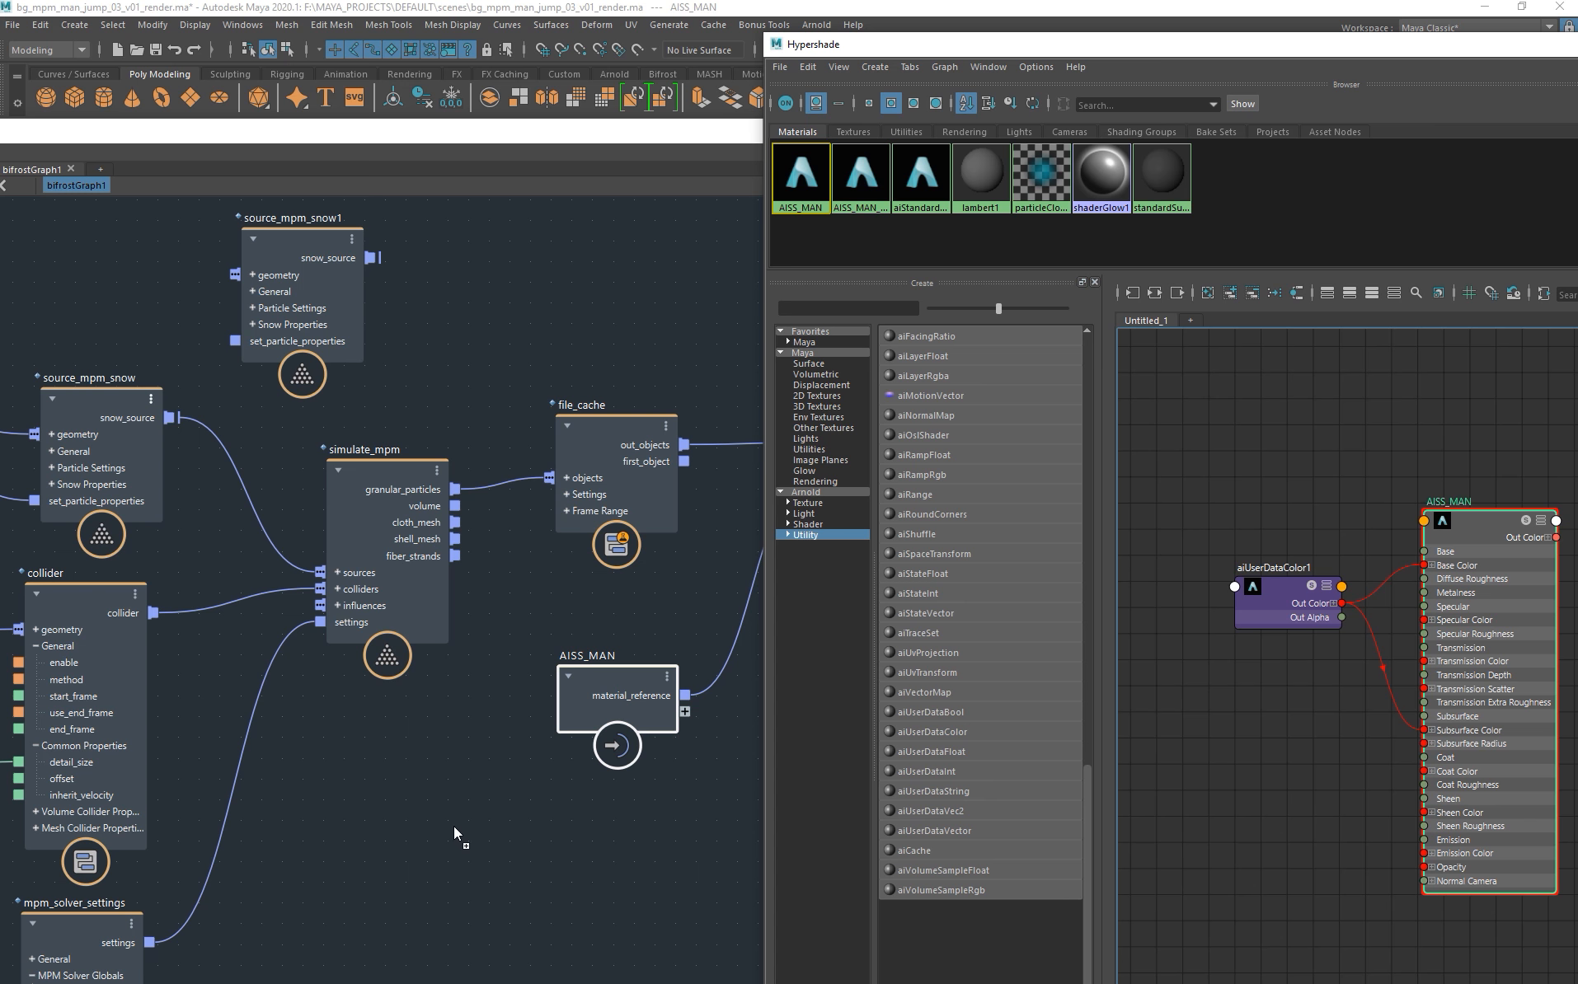
middle_drag(454, 826, 453, 825)
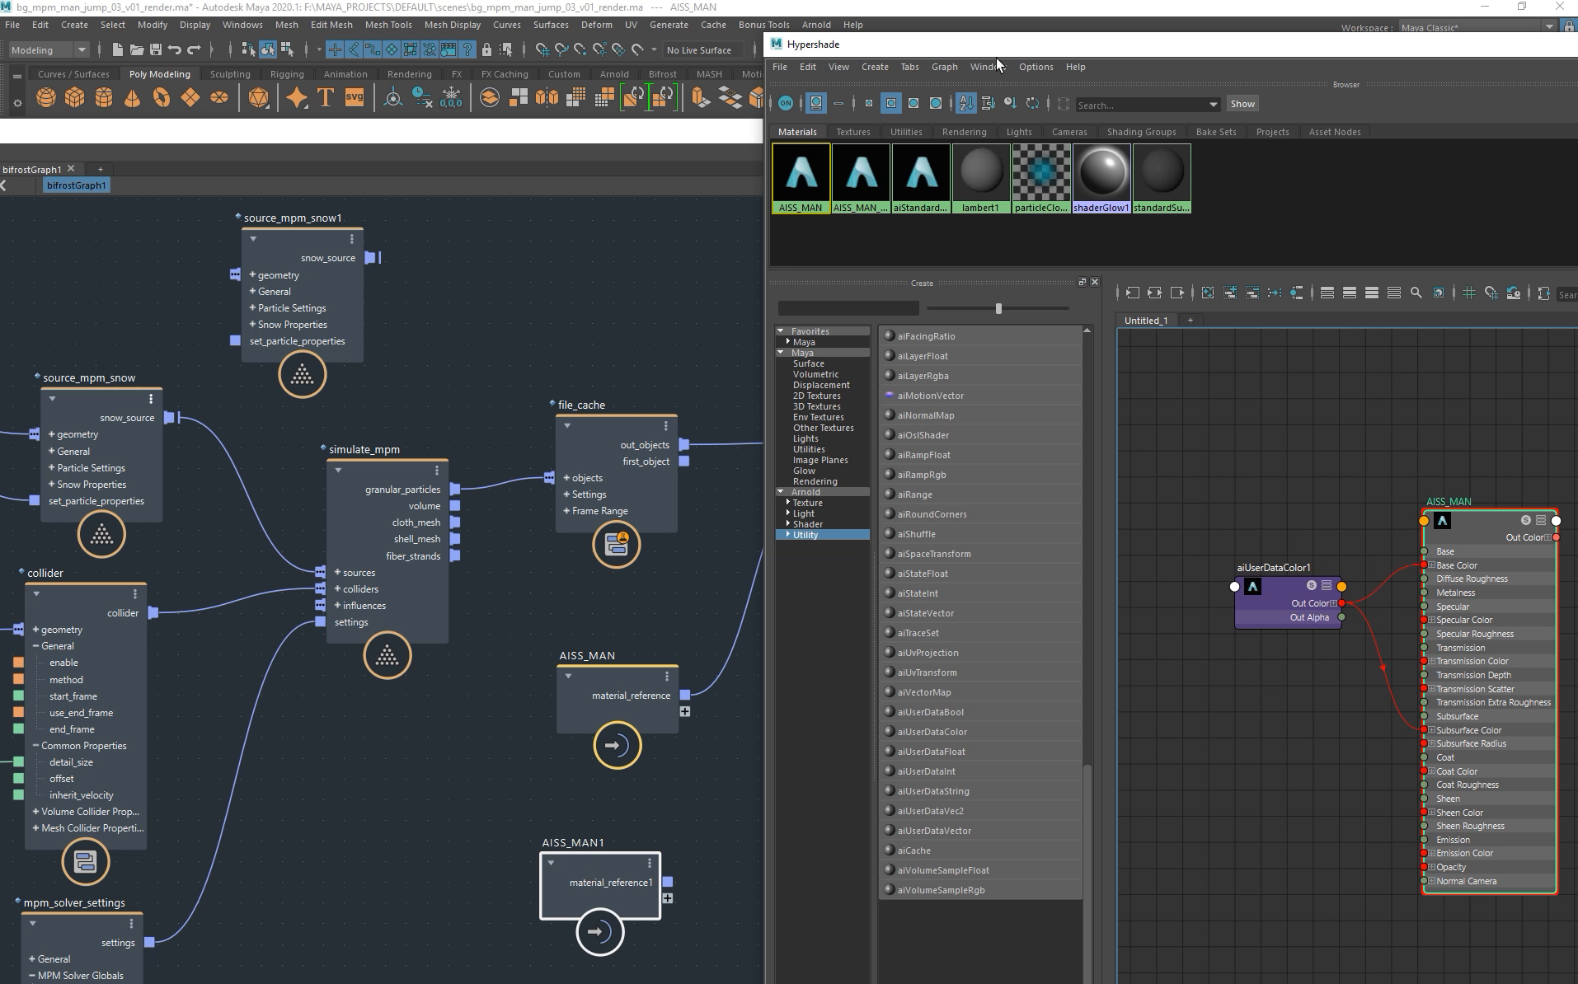
- Compare colour sets of the man's mesh and pCube1 in the Color Set Editor
click(555, 141)
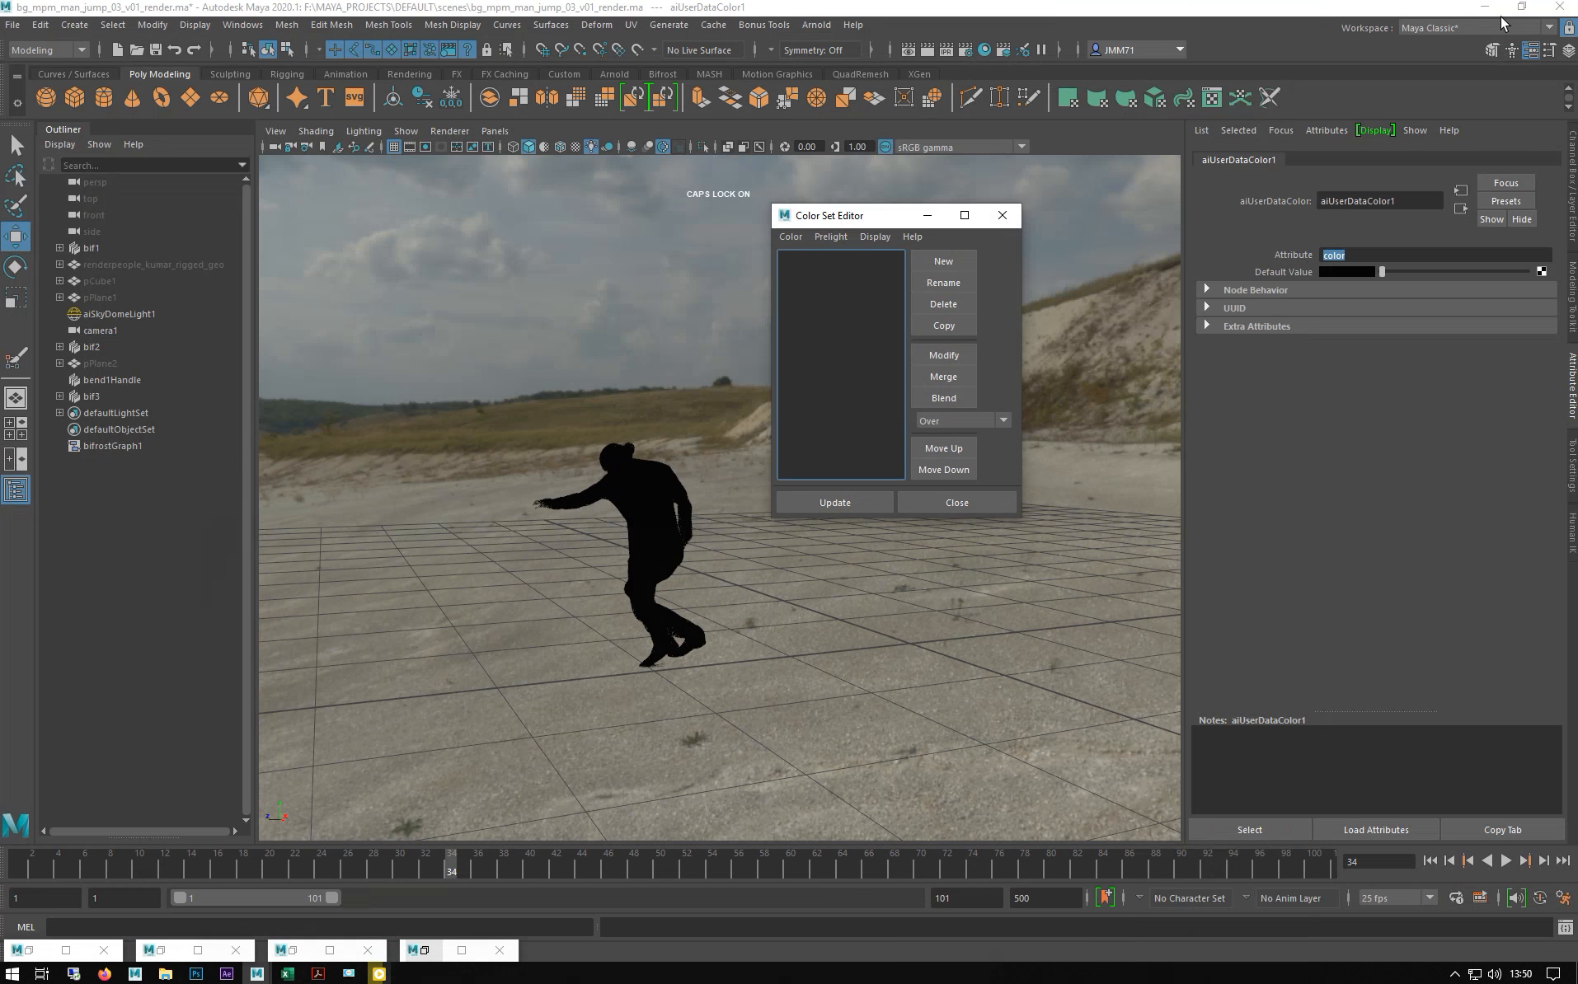
drag(826, 223, 374, 170)
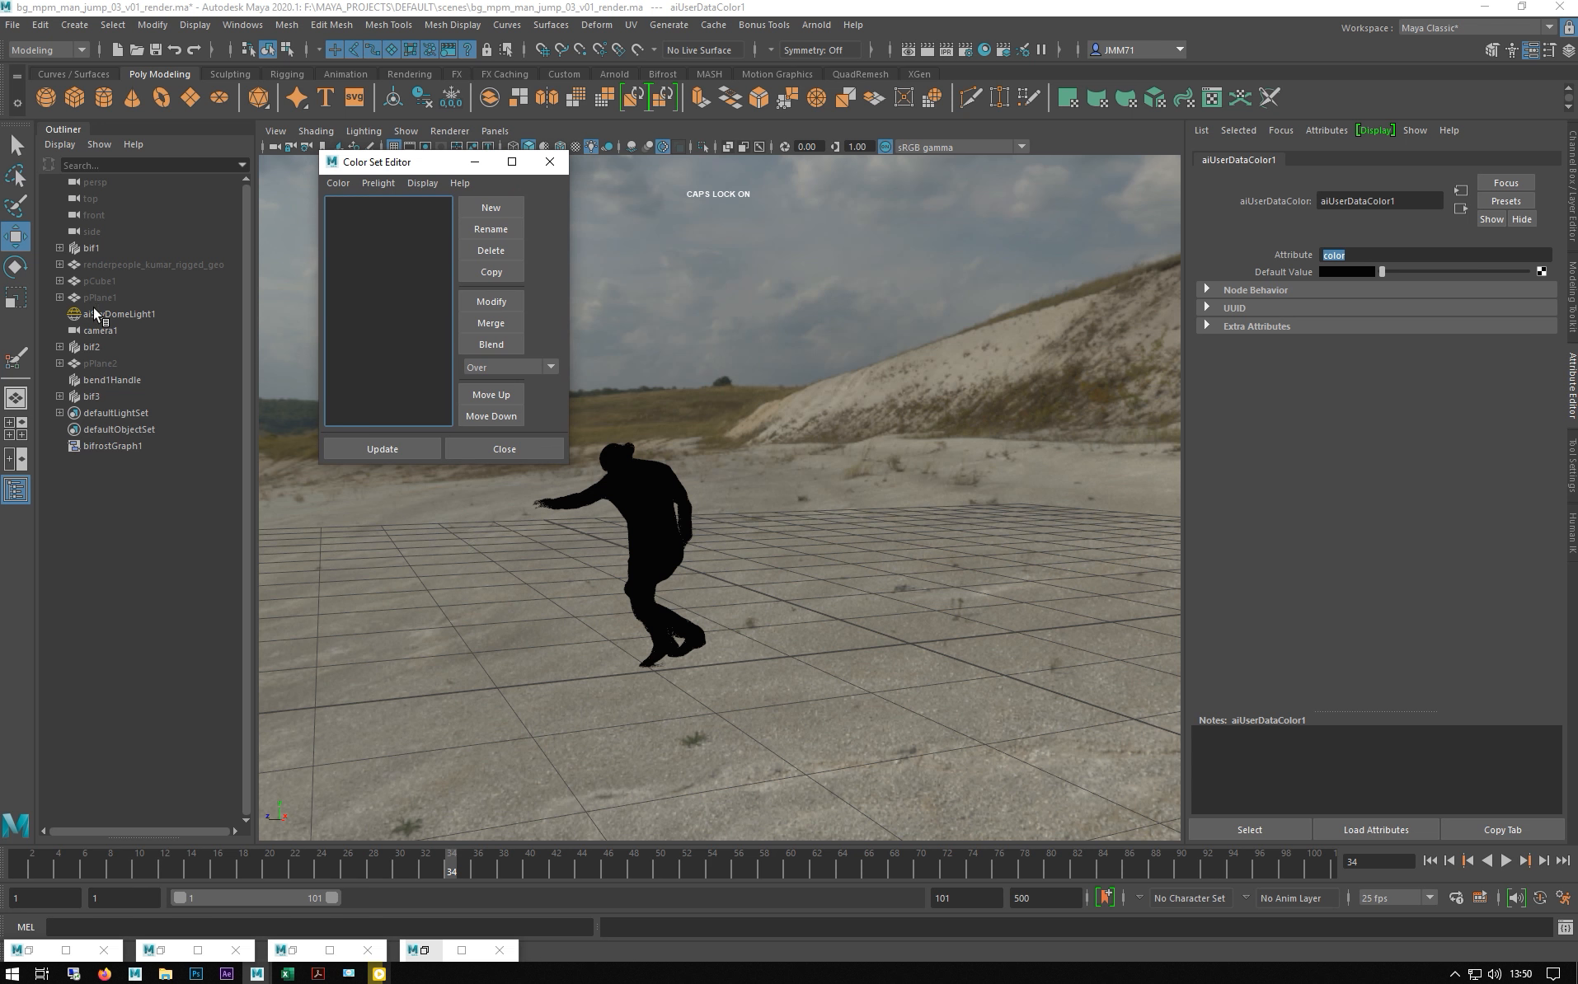
click(89, 263)
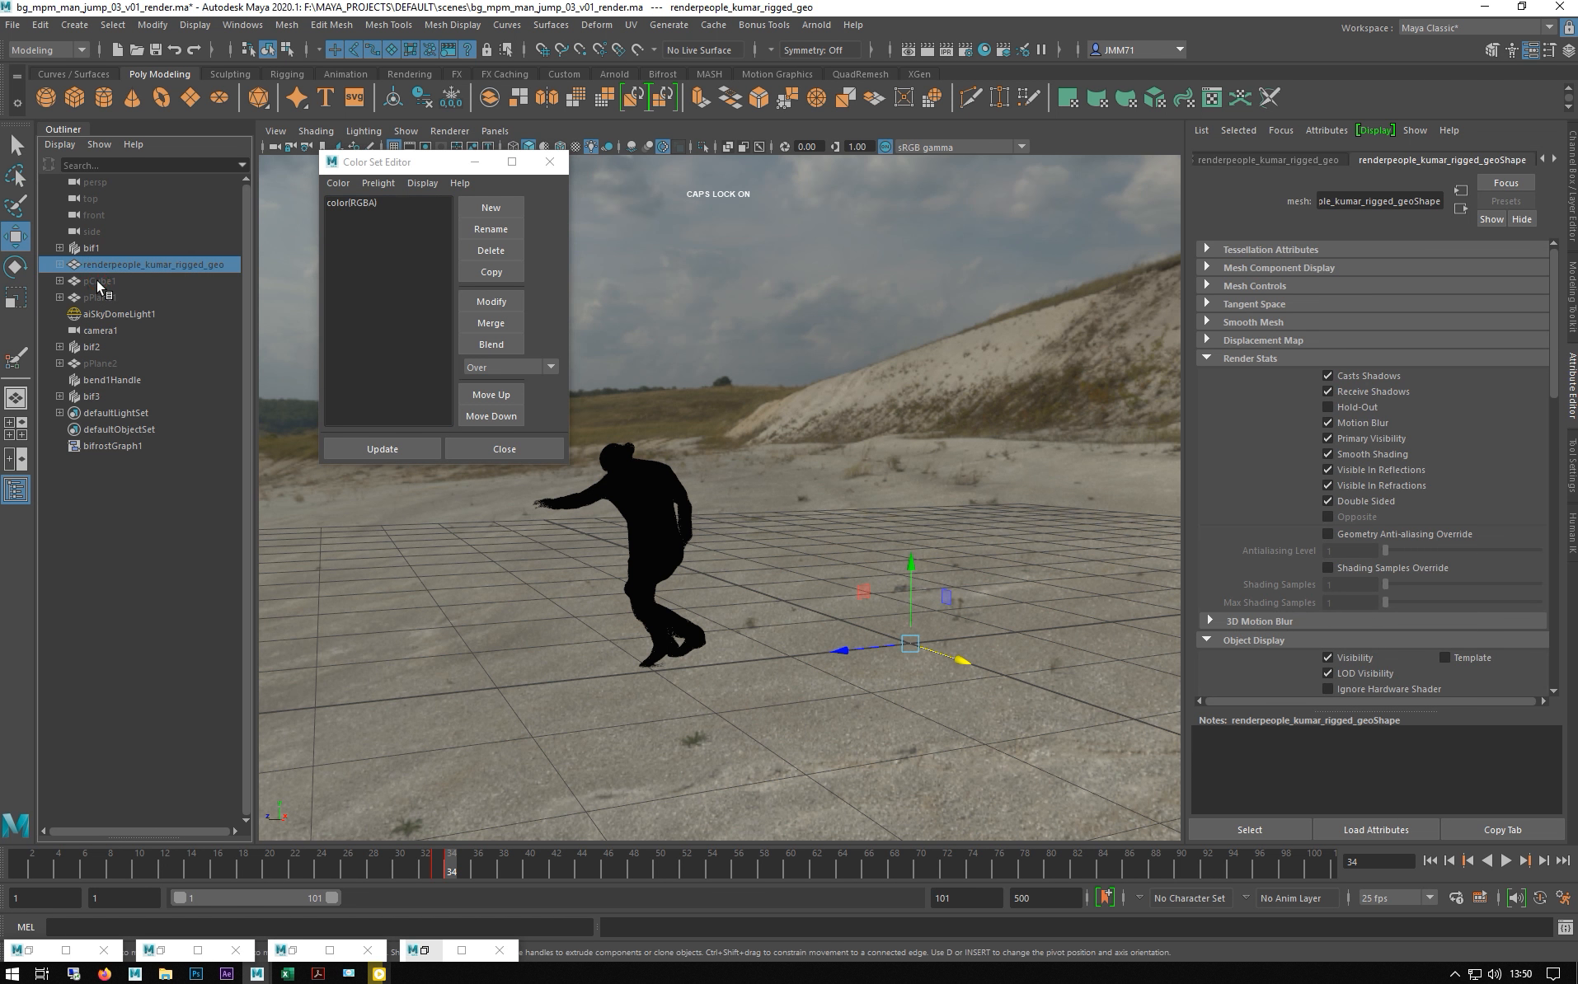
click(97, 282)
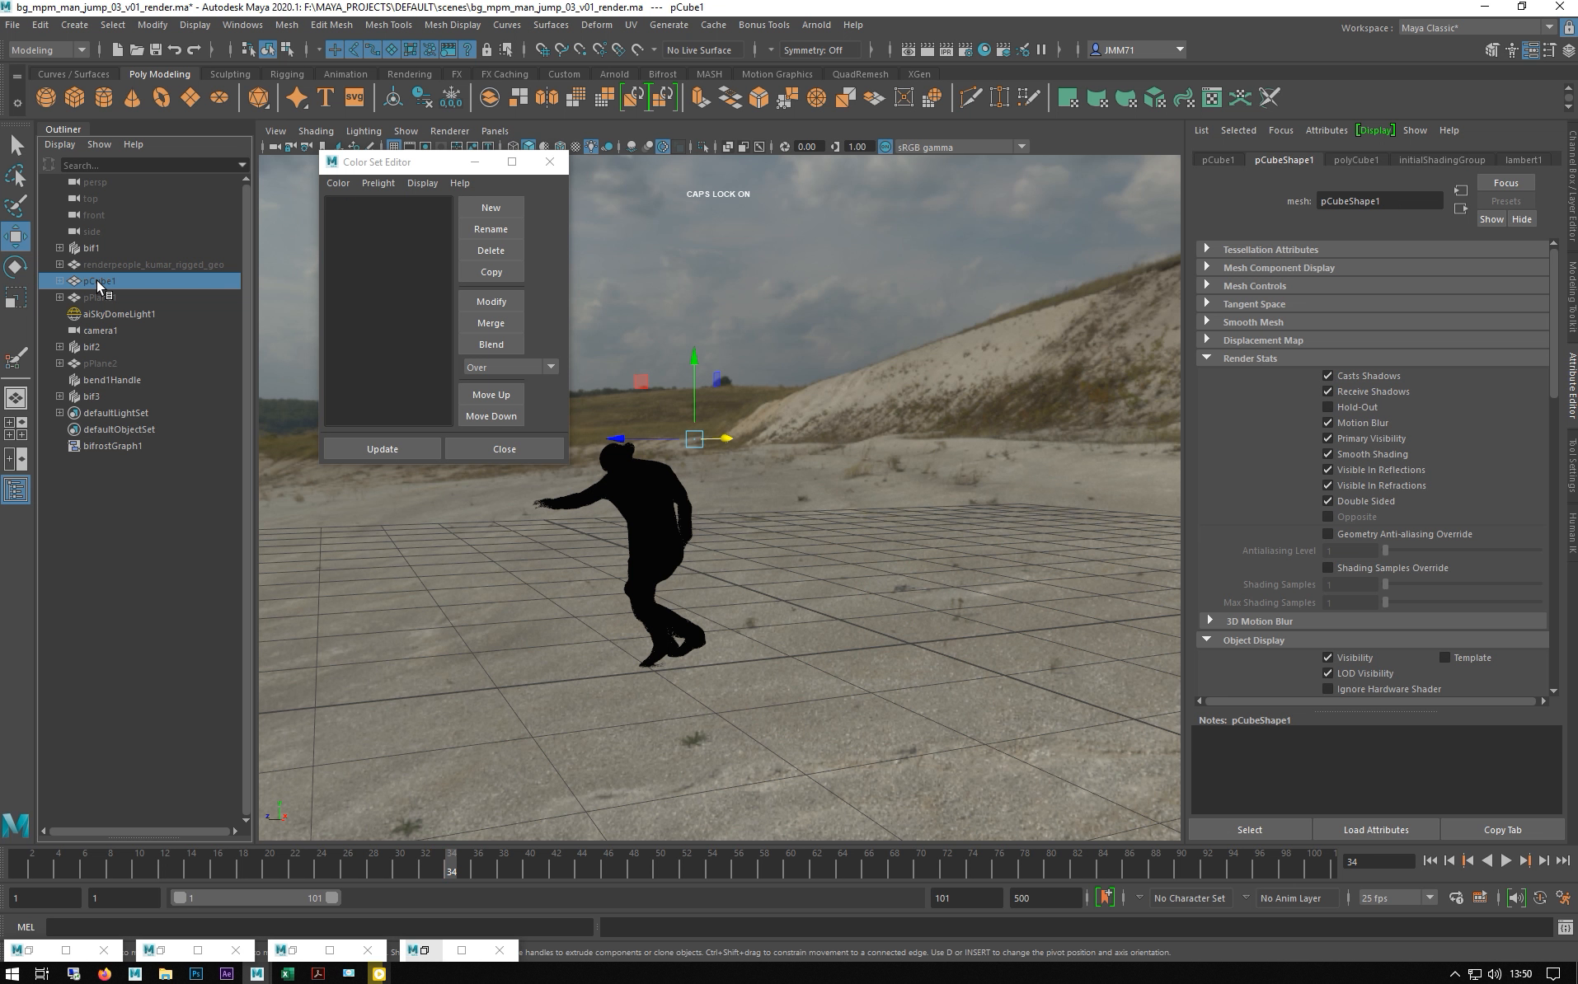